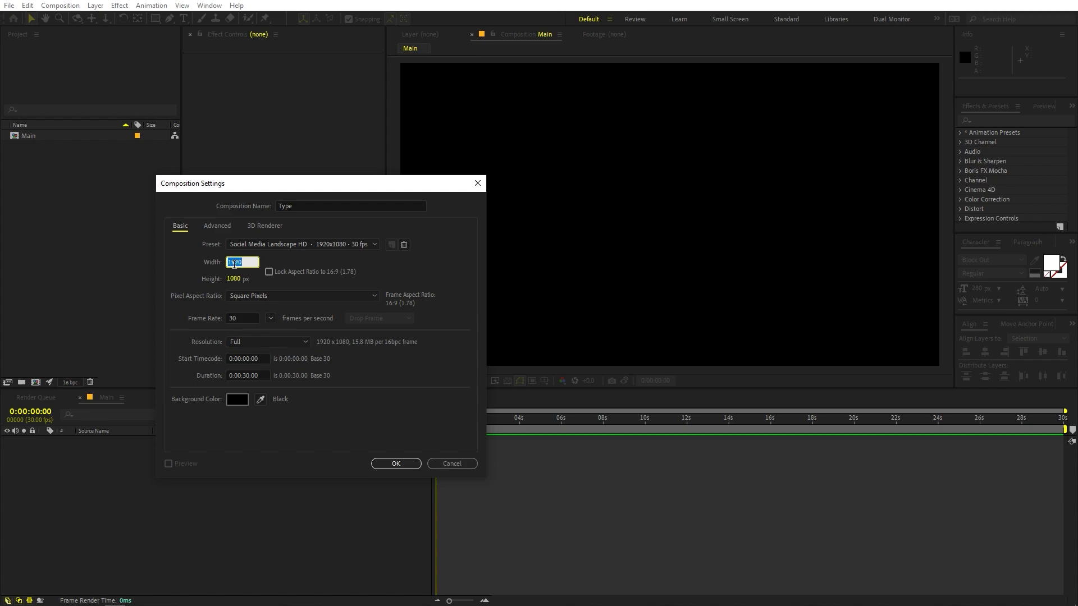
Set the Type composition's width and height to 2000 px each and create it
text(2000)
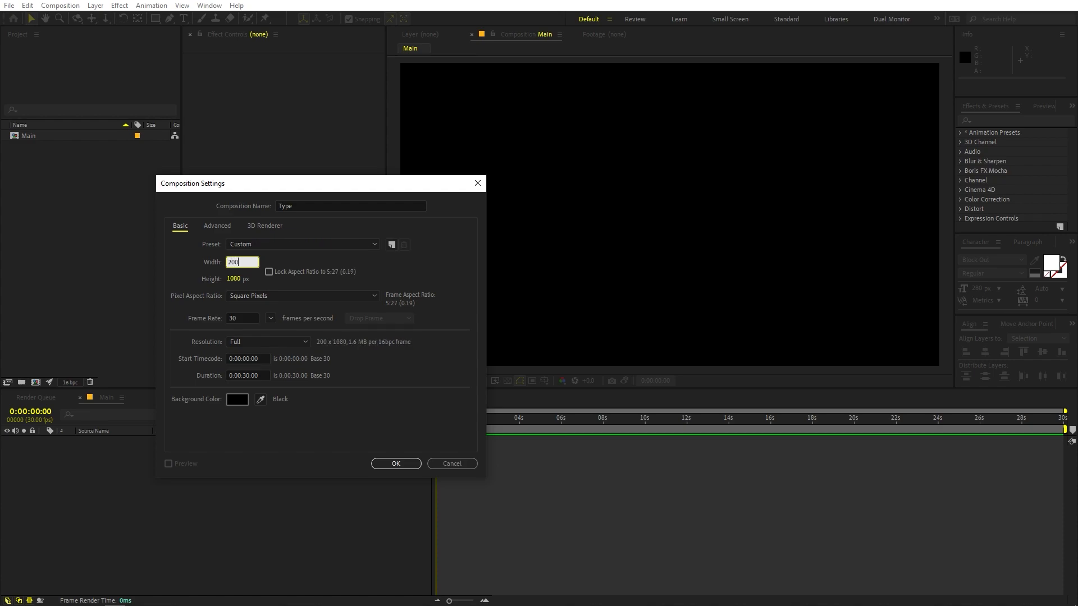
key(Tab)
text(200)
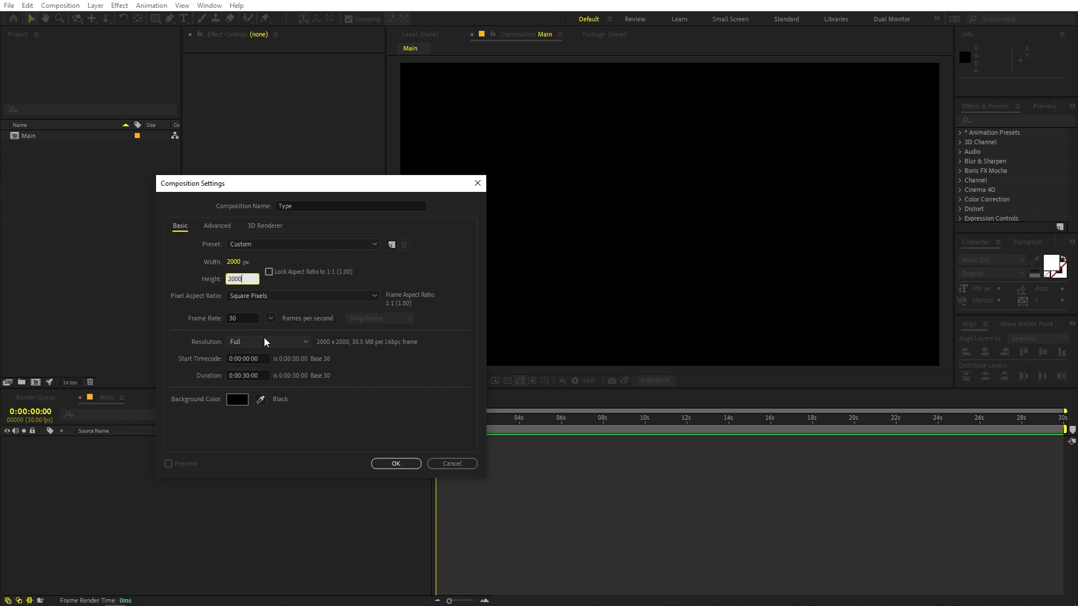
click(398, 463)
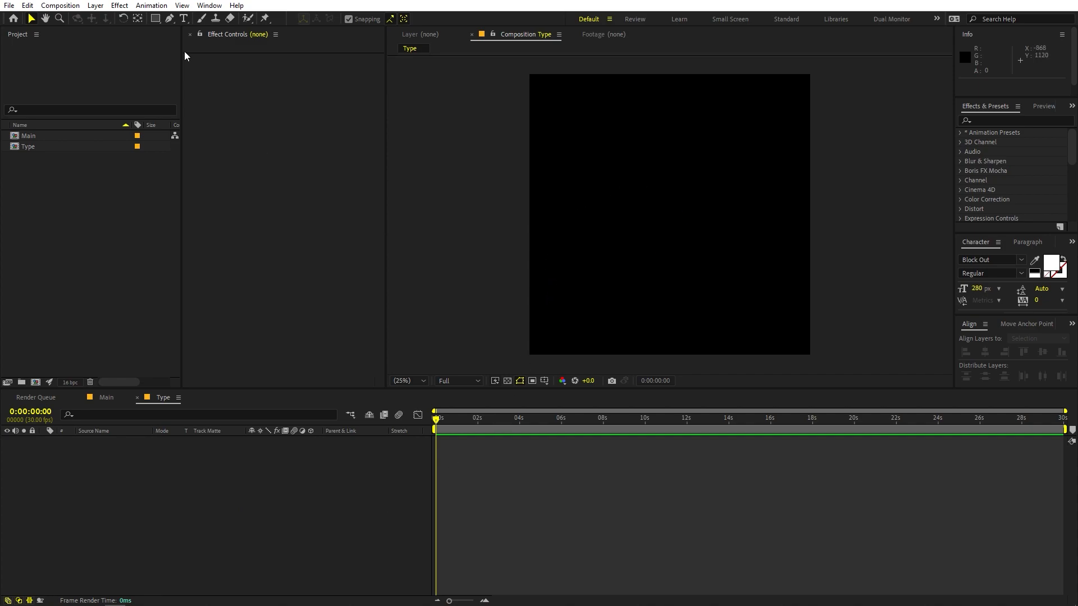
Add a text layer reading "JUST" in Block Out Regular at 280 px
click(183, 19)
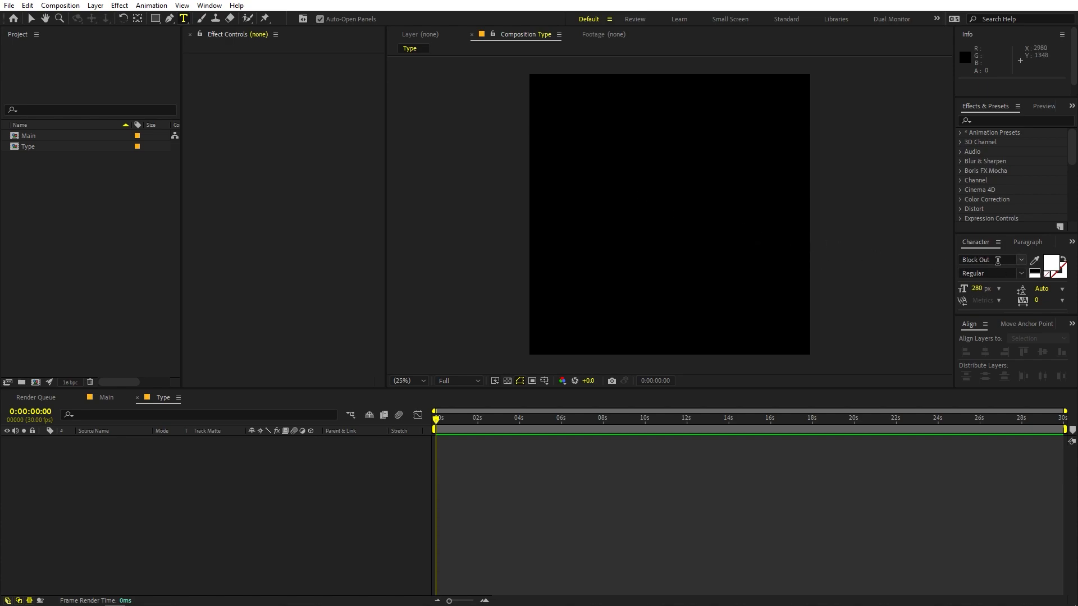
click(583, 170)
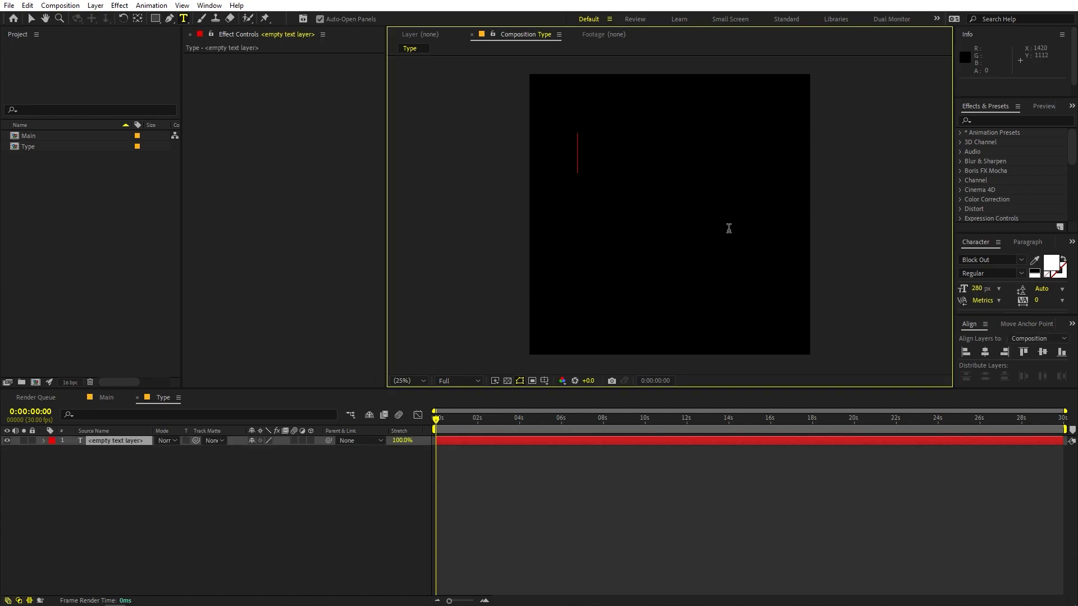
text(JUS)
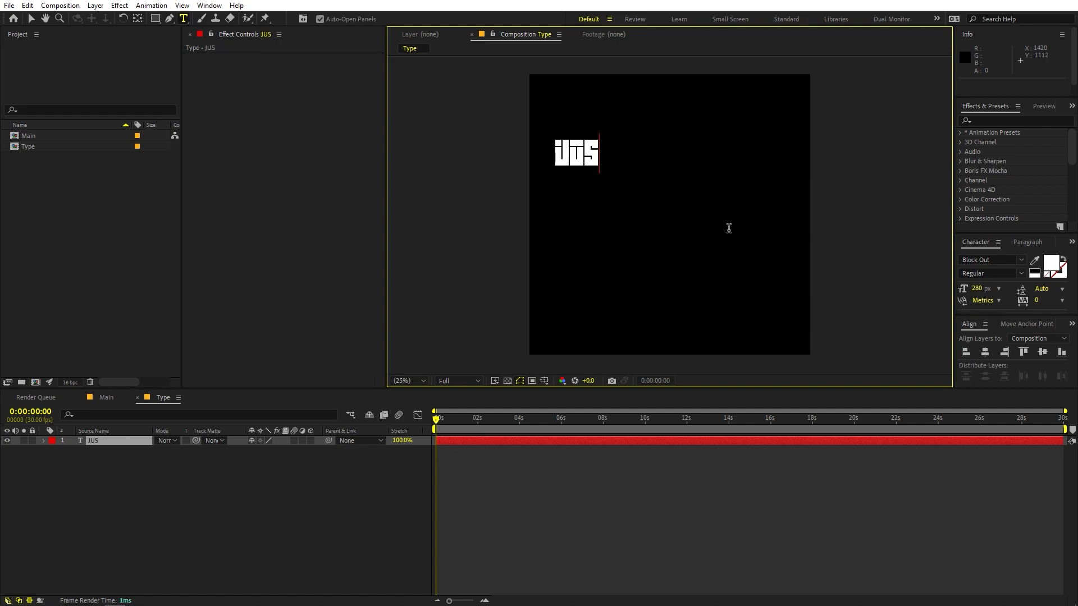
text(T)
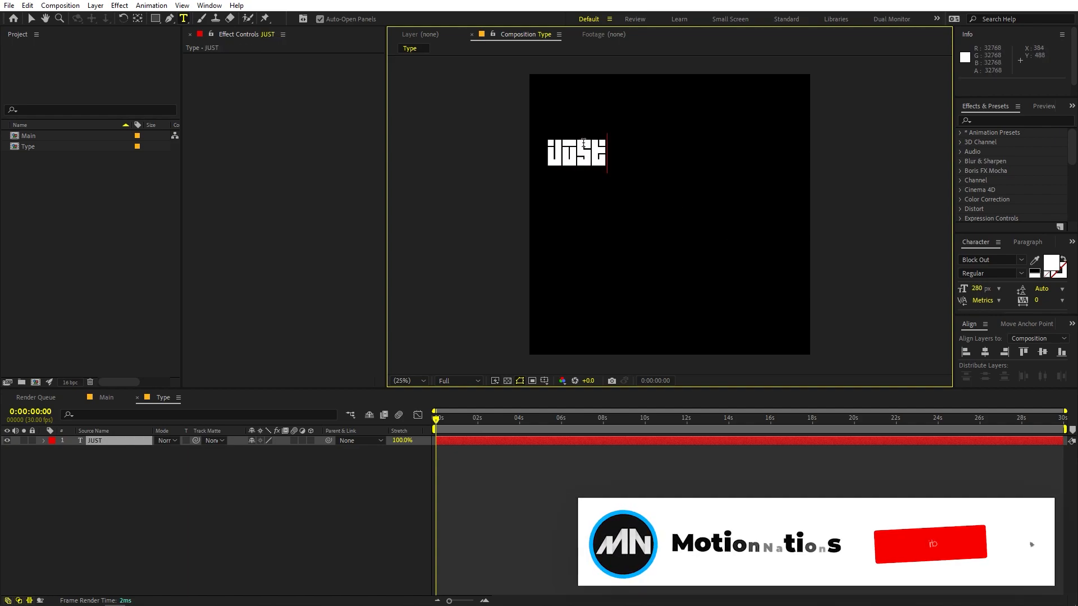
key(Escape)
key(v)
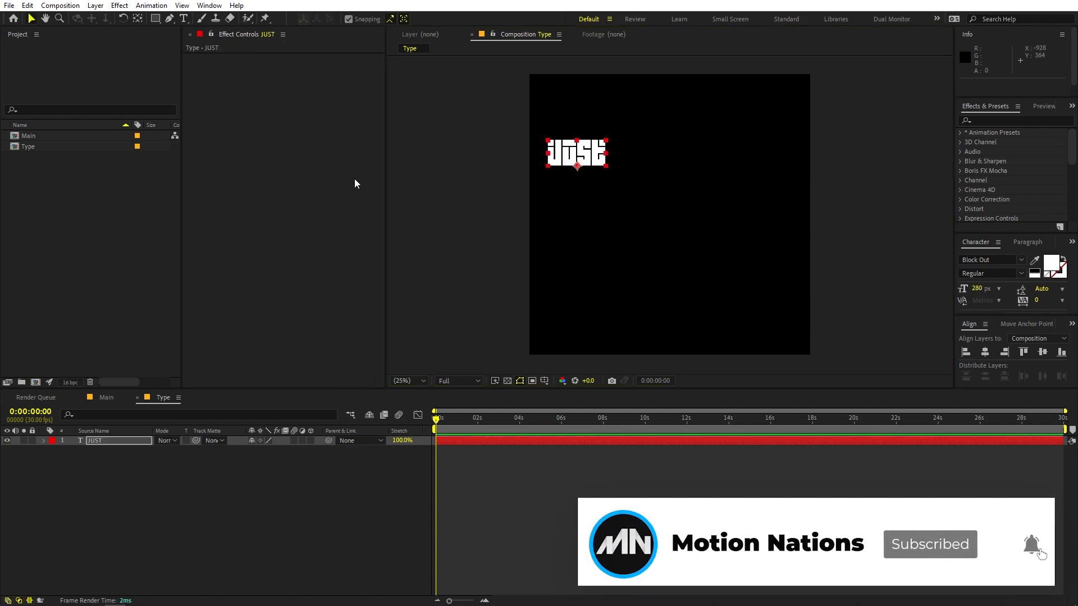
Scale the JUST layer to 402% and place it in the upper half of the composition
drag(586, 163, 683, 169)
click(113, 437)
key(s)
drag(264, 449, 447, 462)
drag(700, 133, 699, 172)
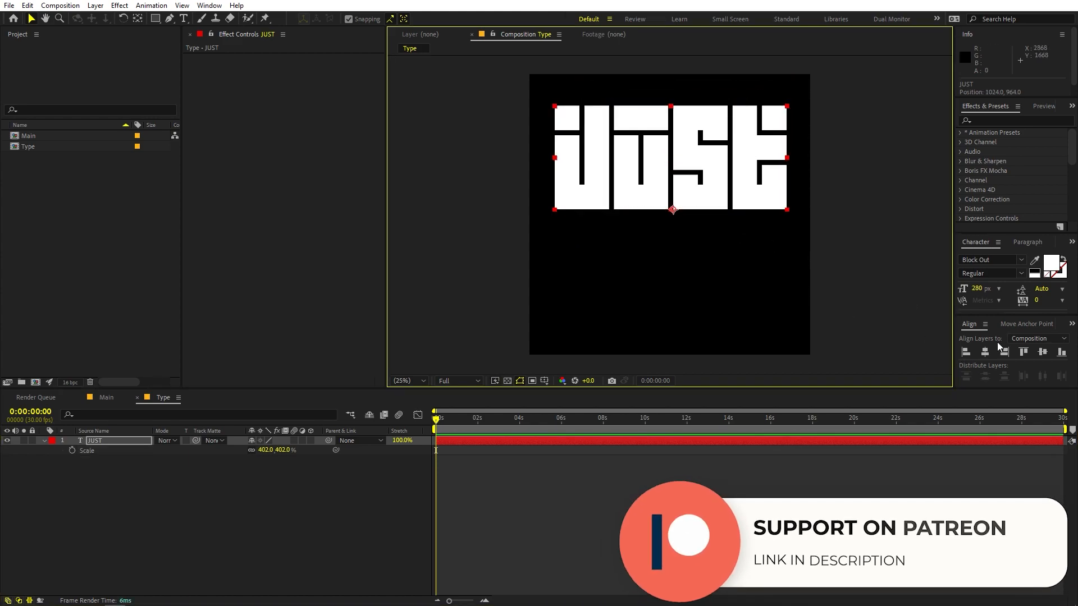
Align the JUST layer to the horizontal and vertical center of the composition
click(985, 352)
click(1042, 351)
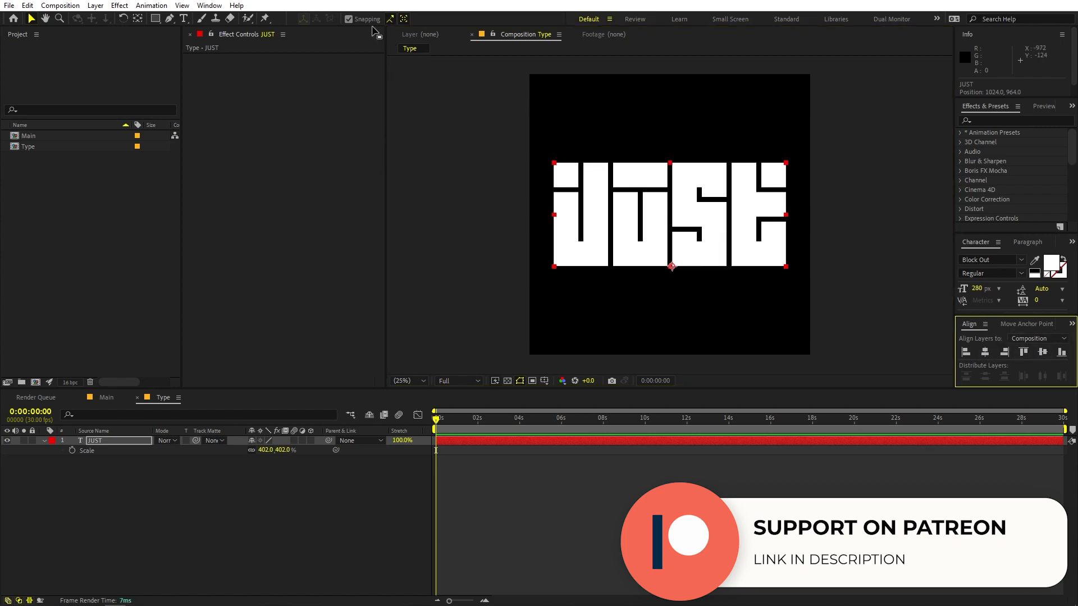
click(210, 5)
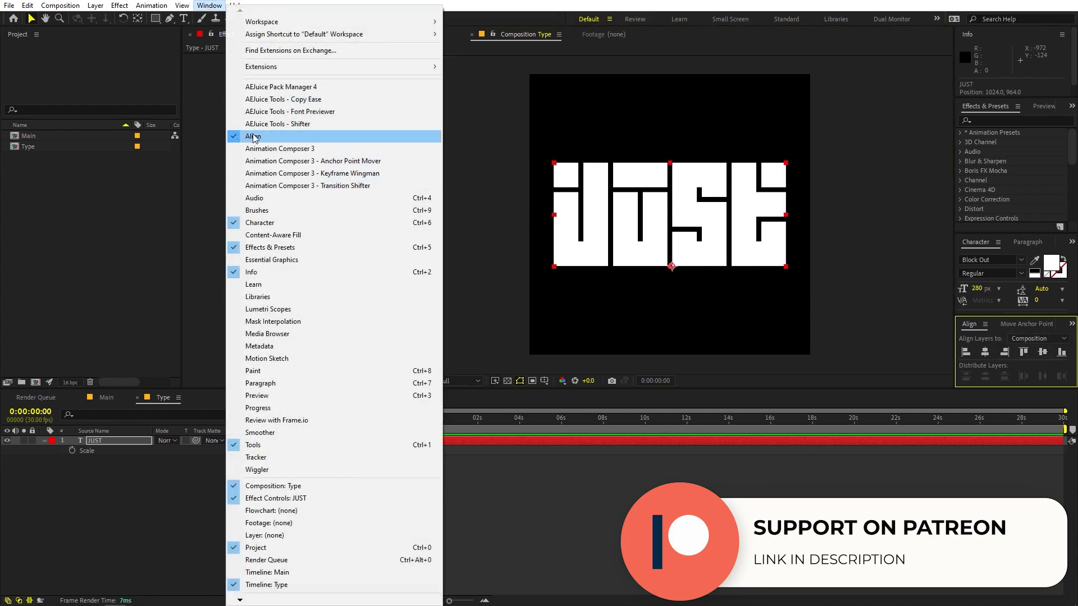
click(658, 457)
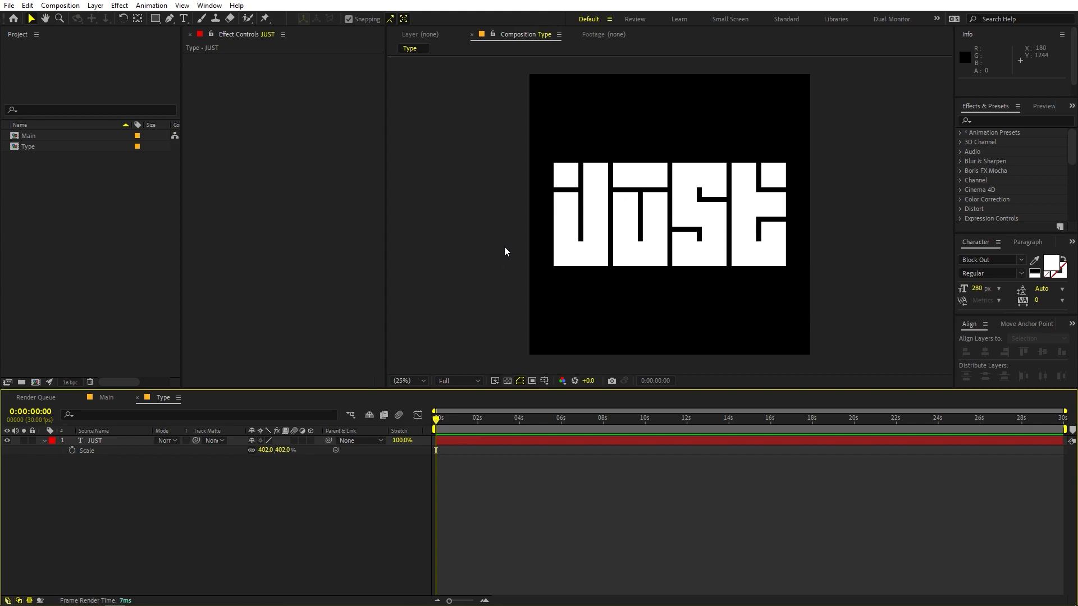
Show the rulers and add a vertical guide at 168 on the word's left edge and a horizontal guide at 280
key(ctrl+r)
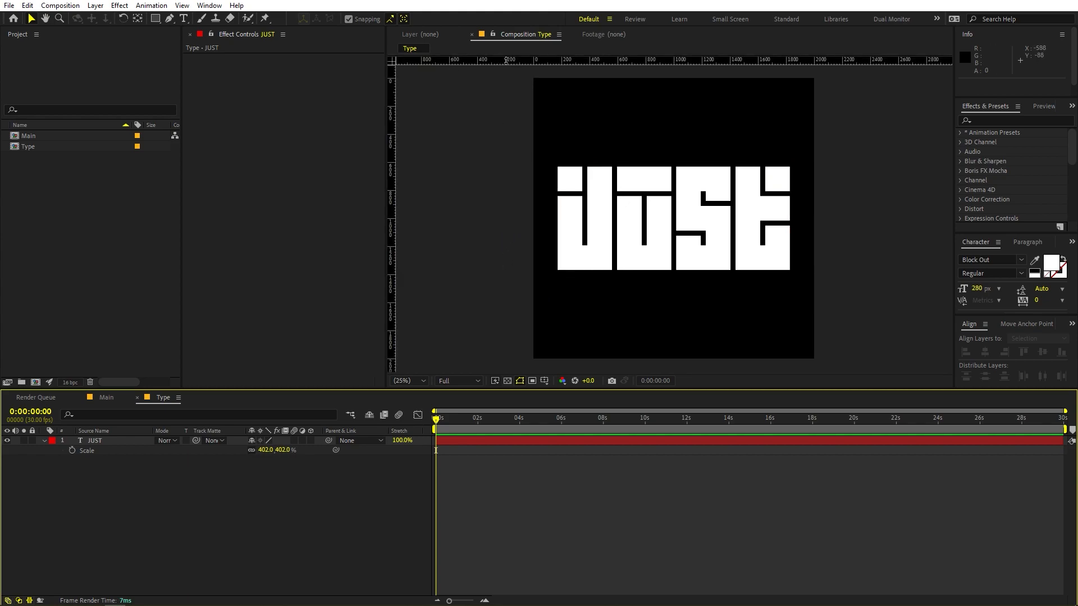
click(181, 5)
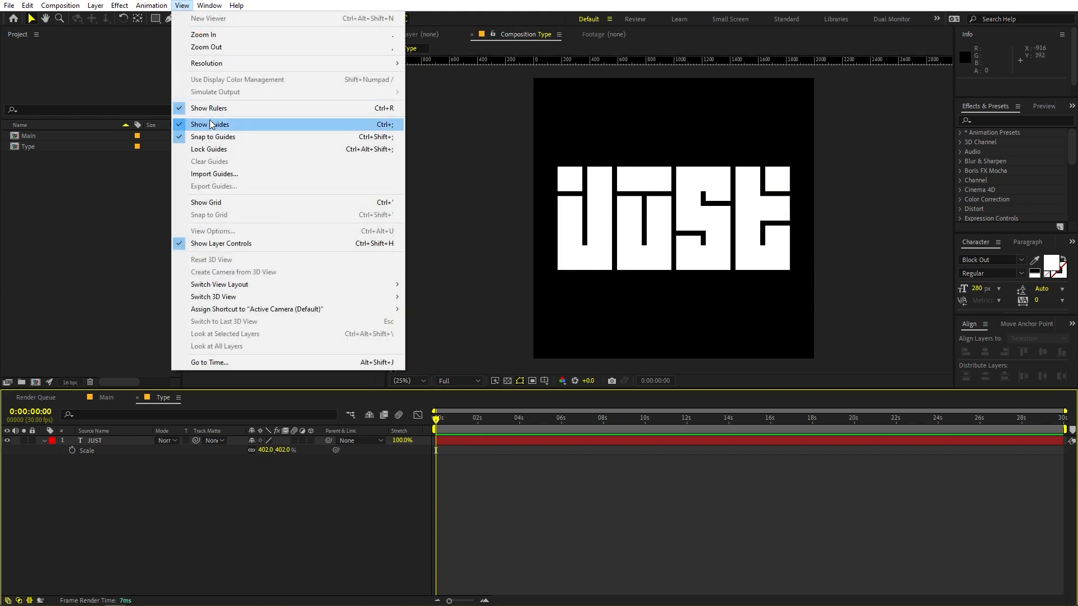
click(624, 552)
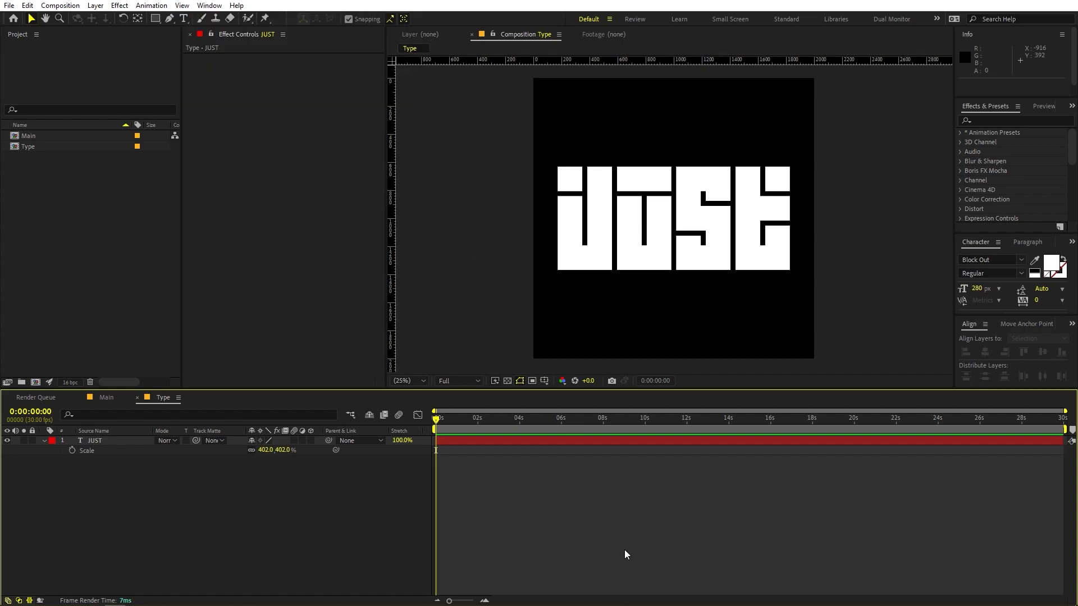
drag(393, 202, 556, 197)
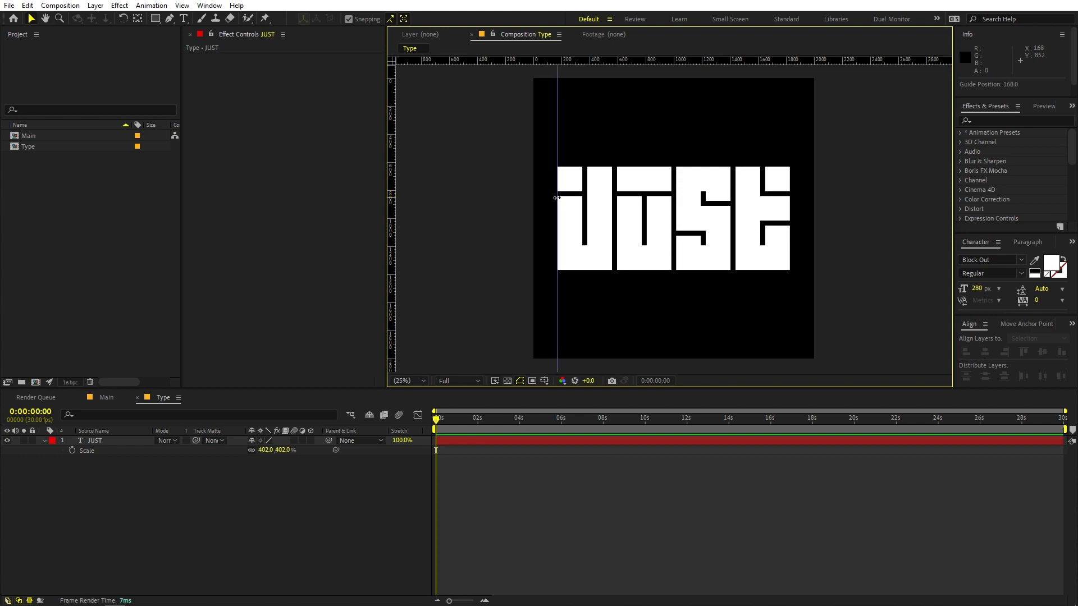
drag(490, 60, 498, 118)
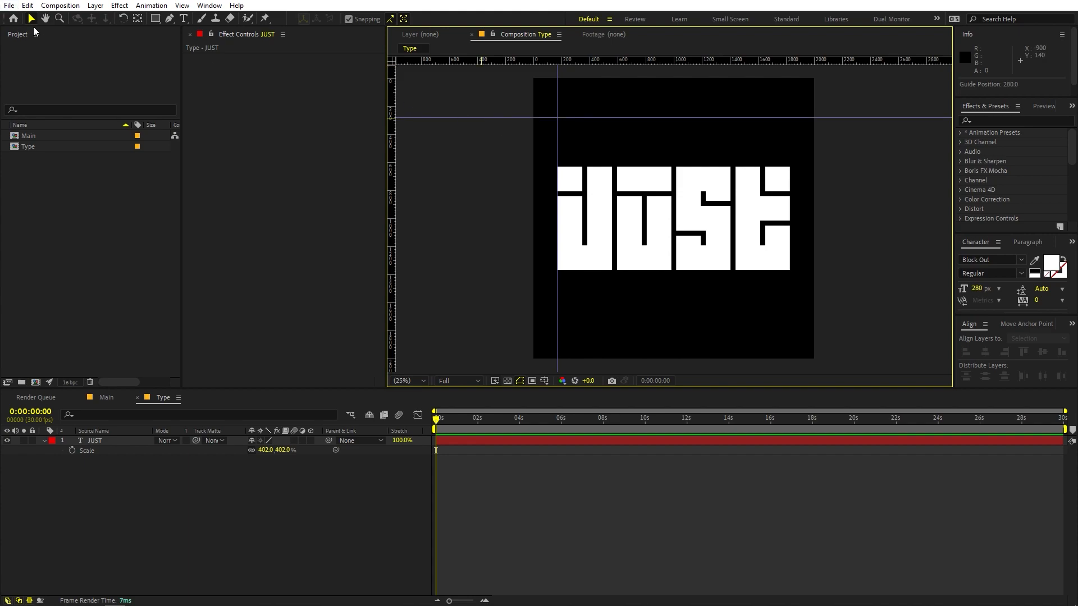
Move the JUST text up until its top edge sits on the horizontal guide, keeping its left edge on the vertical guide
click(685, 243)
drag(702, 245, 705, 202)
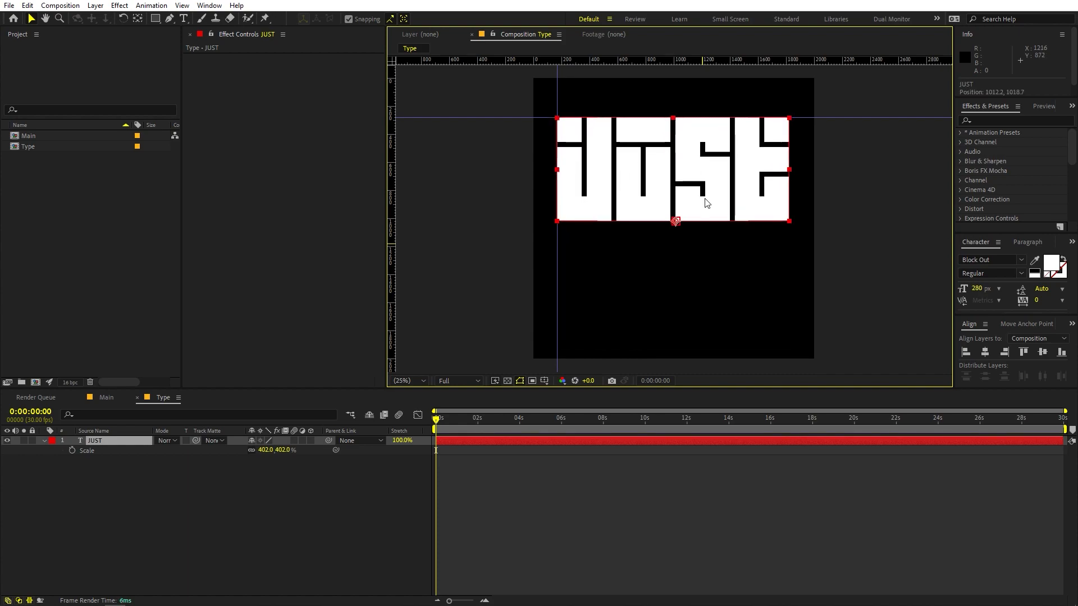
click(349, 19)
click(636, 178)
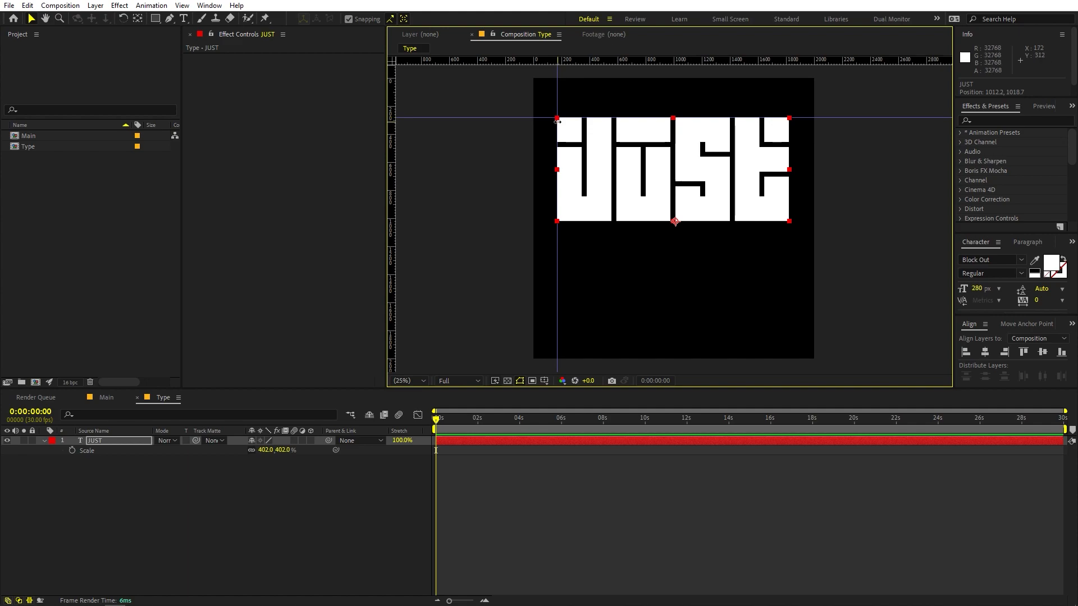
Move the JUST layer's anchor point to the text's top-left corner, where the two guides cross
click(137, 19)
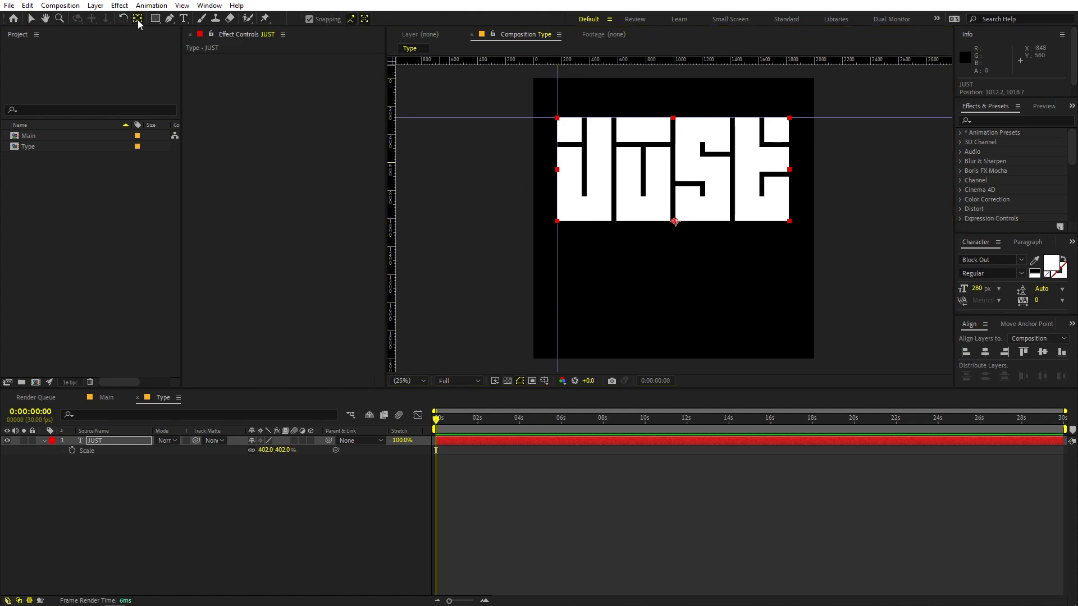
click(675, 222)
drag(675, 222, 611, 238)
scroll(517, 133, up, 4)
key(h)
scroll(646, 236, down, 4)
click(413, 380)
click(429, 403)
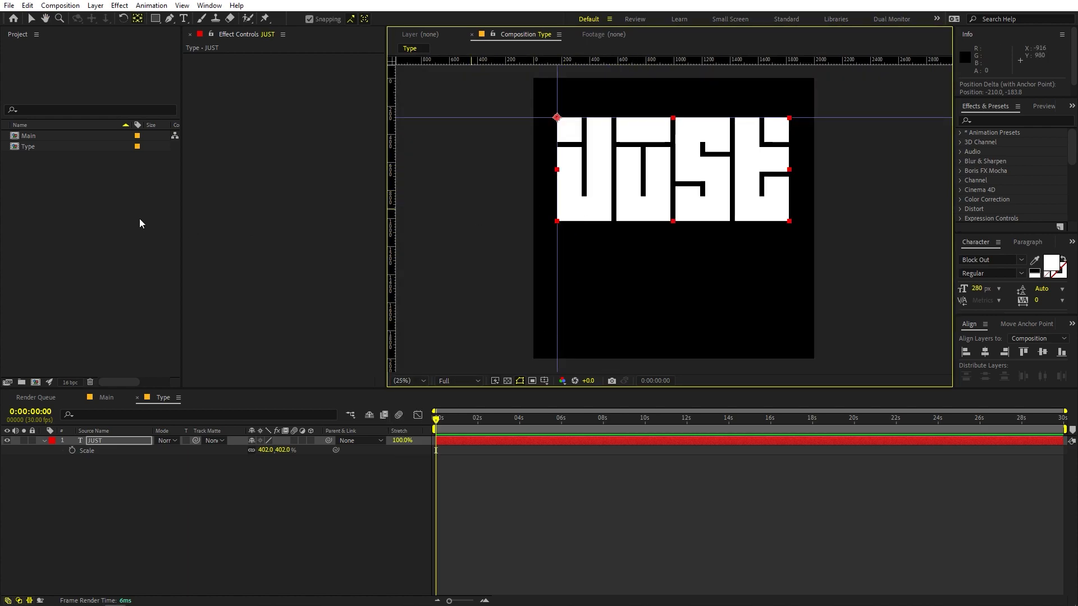
click(31, 19)
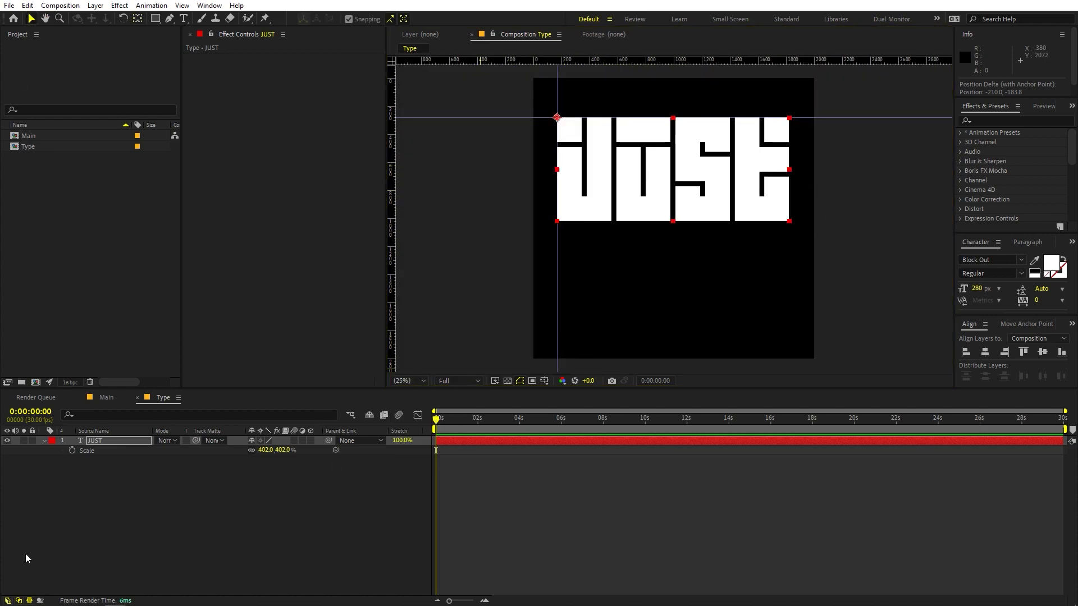
Duplicate the JUST layer, place the copy directly below the original, and change the copy's text to "DOIT"
click(117, 443)
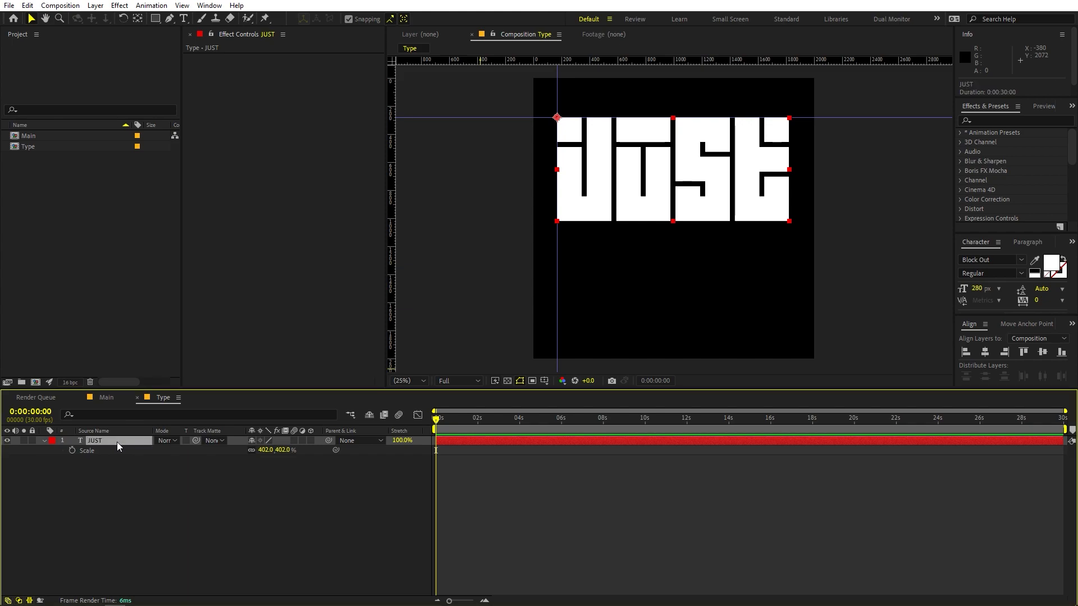
key(ctrl+d)
click(636, 188)
drag(635, 187, 633, 297)
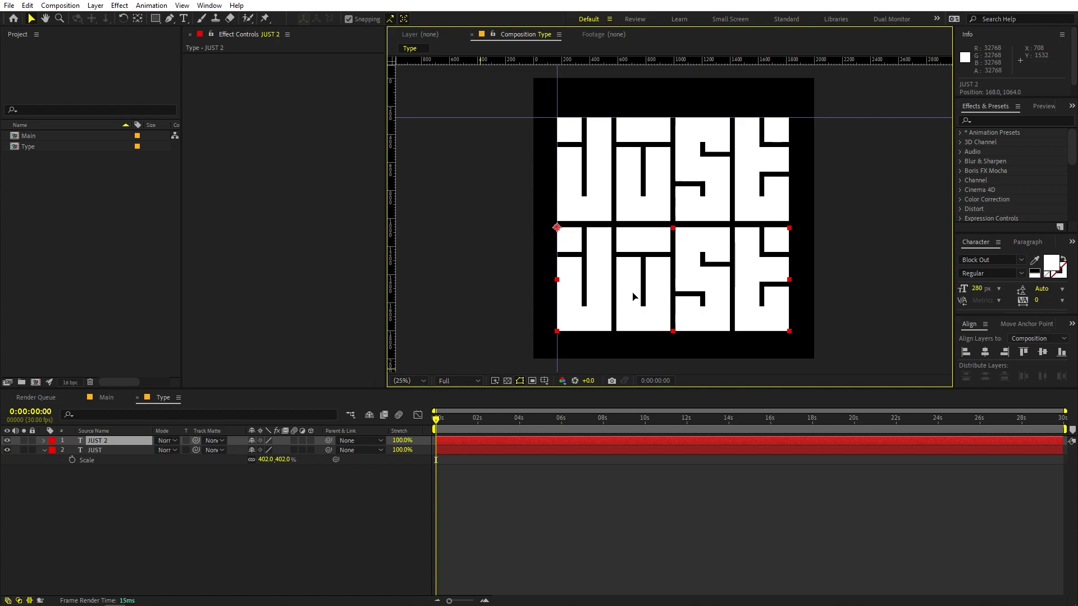
double_click(633, 294)
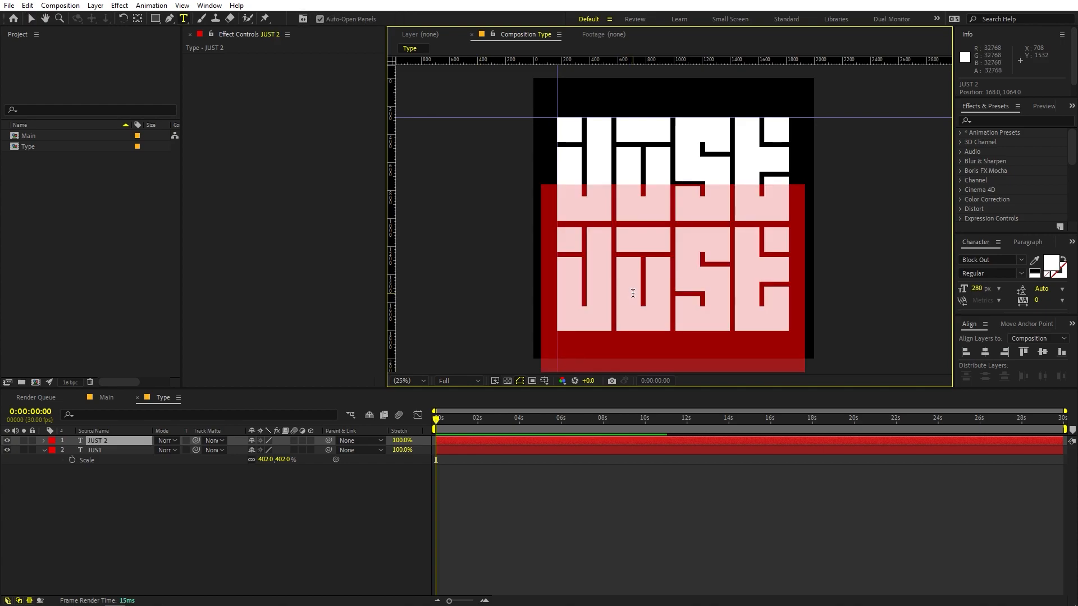
text(DOIT)
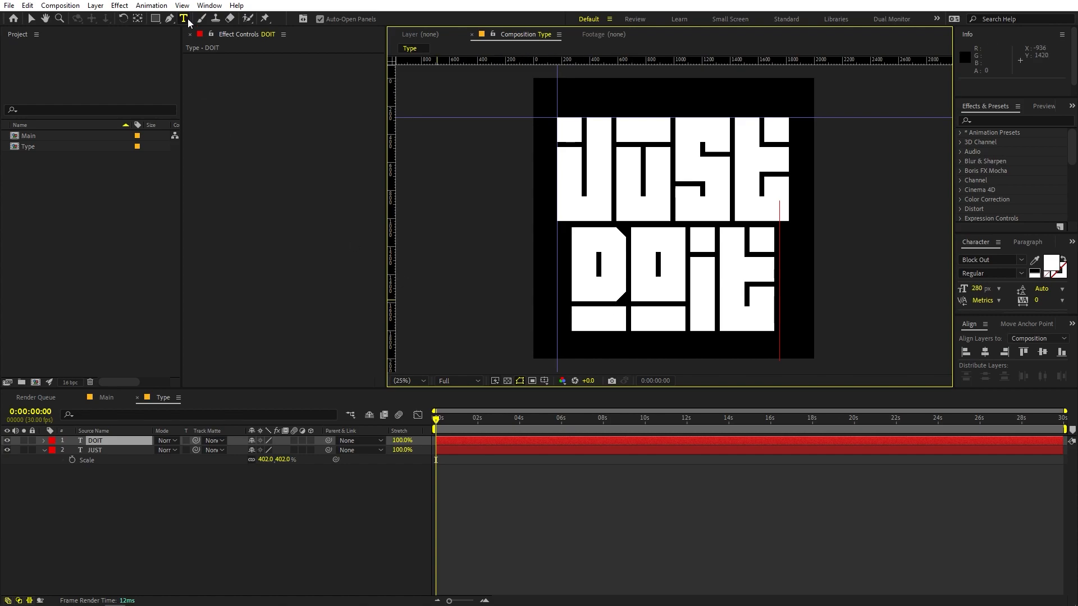
click(32, 19)
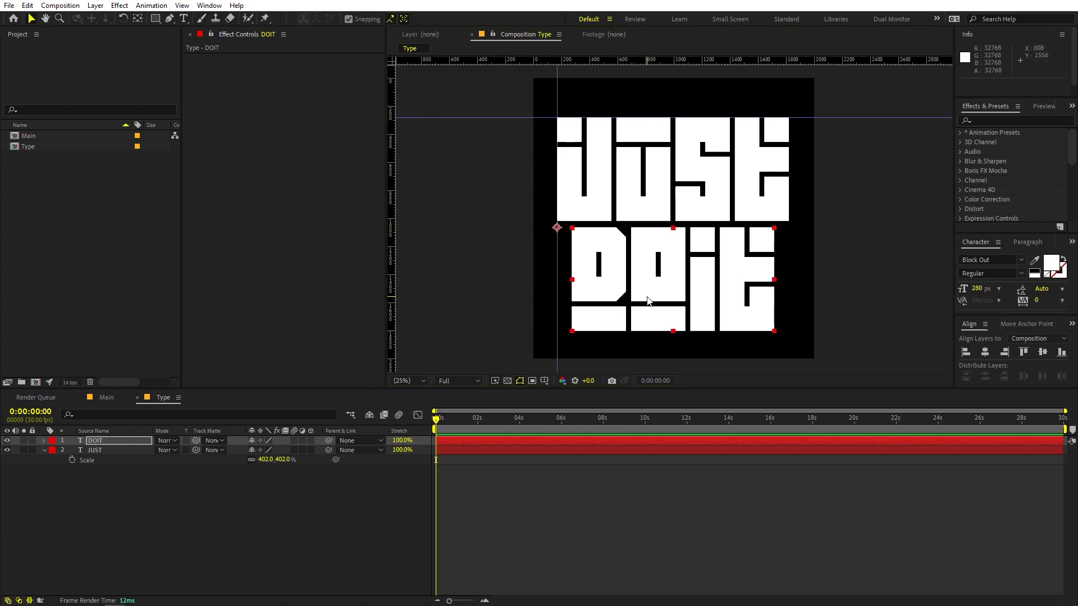
Shift the DOIT text so its left edge lines up with the vertical guide beneath JUST
drag(653, 287, 639, 287)
scroll(621, 281, up, 3)
drag(576, 265, 801, 240)
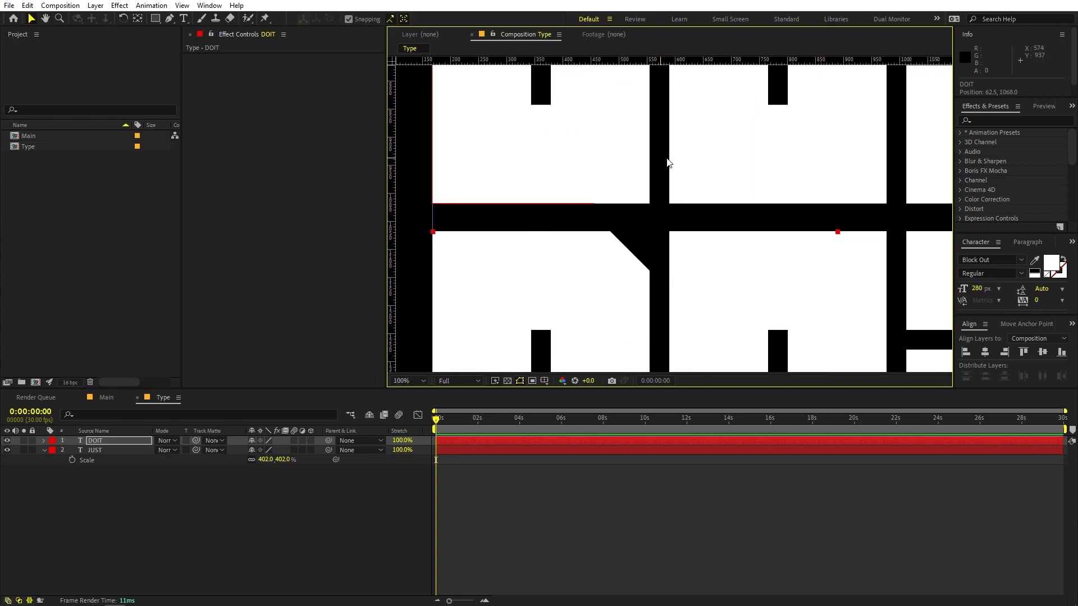
click(145, 527)
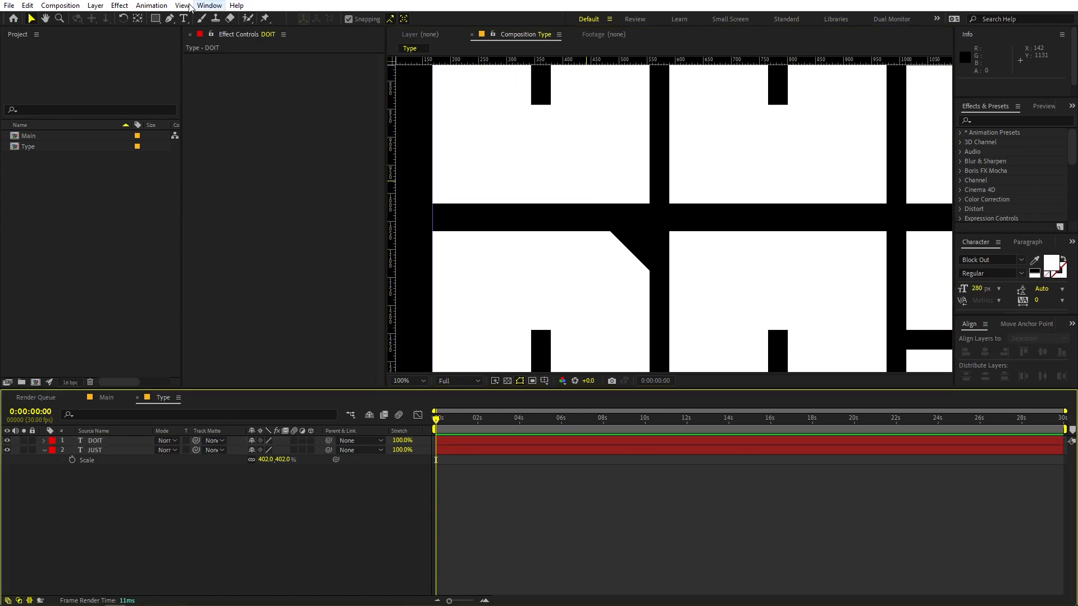
Draw a rectangle about 36 by 152 px bridging the gap between J and U in JUST, and fill it with red FF0000
click(155, 19)
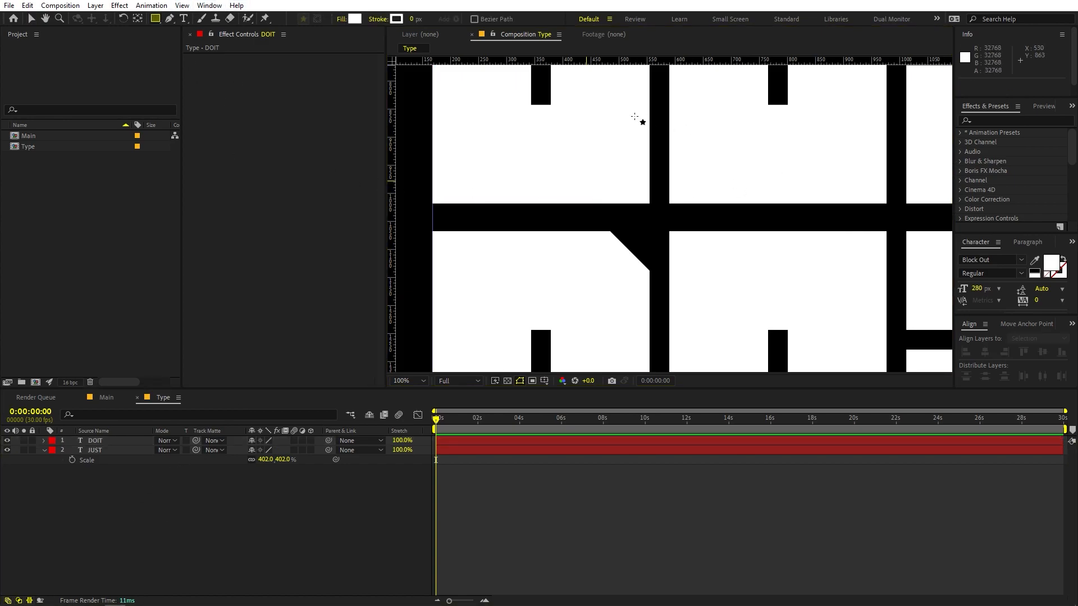
scroll(660, 100, up, 1)
drag(681, 114, 662, 285)
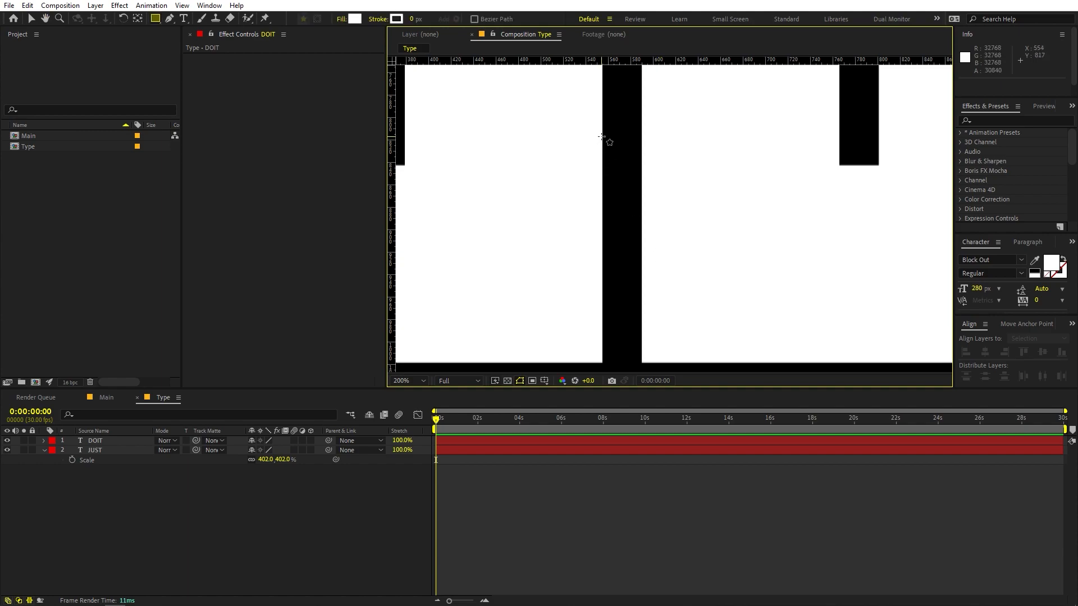
drag(601, 136, 642, 307)
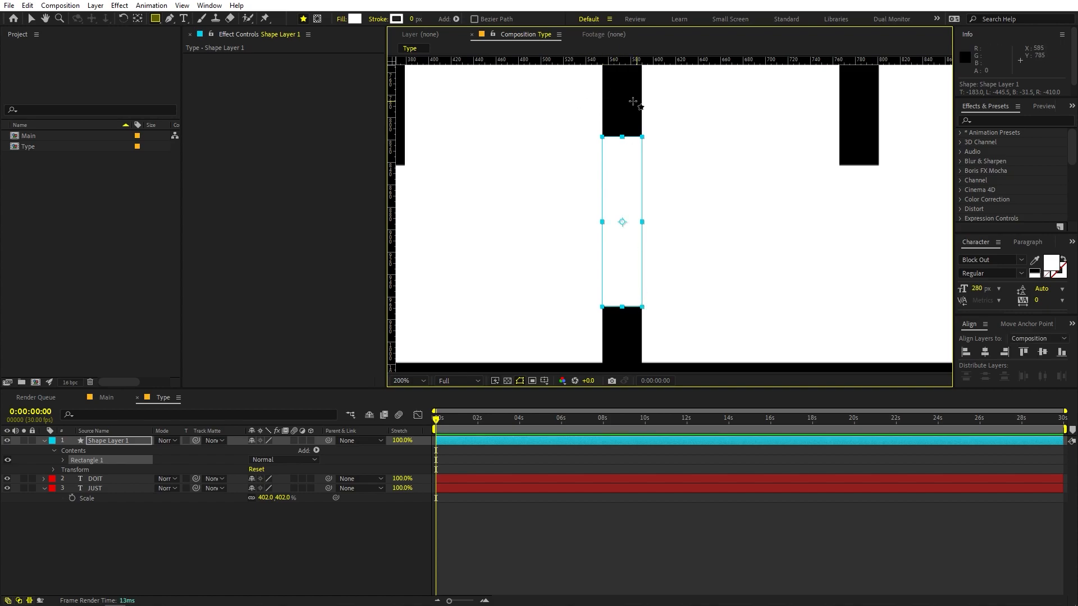
click(355, 19)
drag(172, 342, 186, 281)
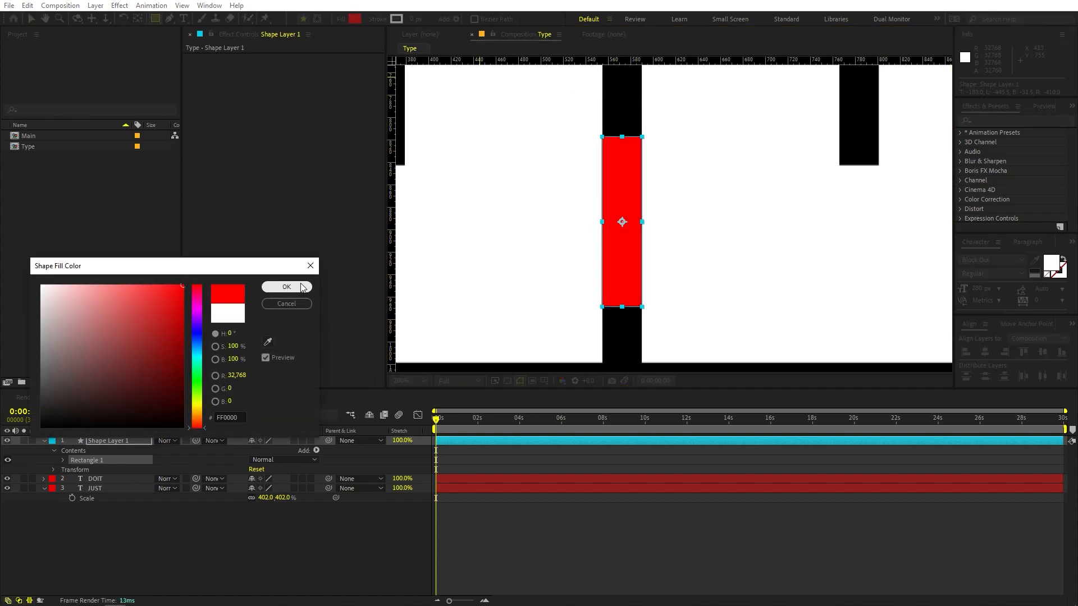
click(286, 287)
Rotate the red rectangle's shape layer by 90°
scroll(673, 202, down, 2)
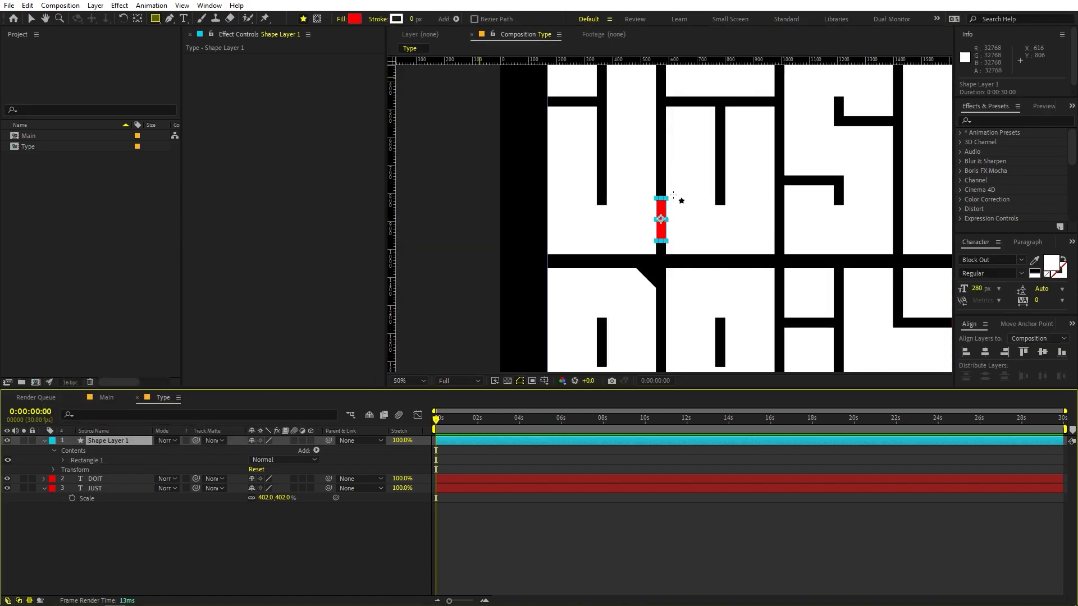
scroll(672, 194, up, 4)
key(r)
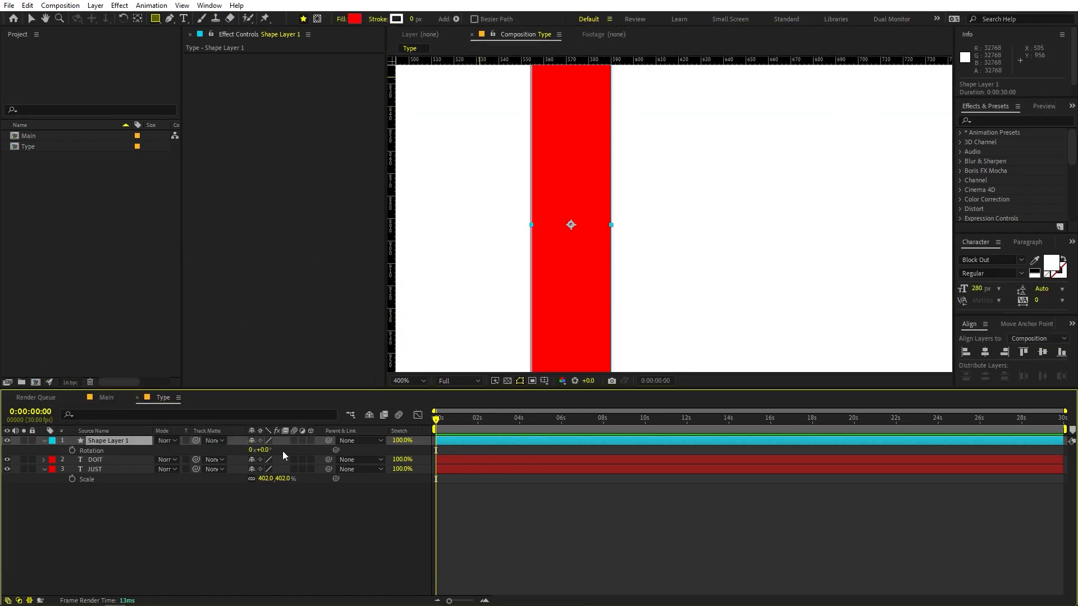
key(Return)
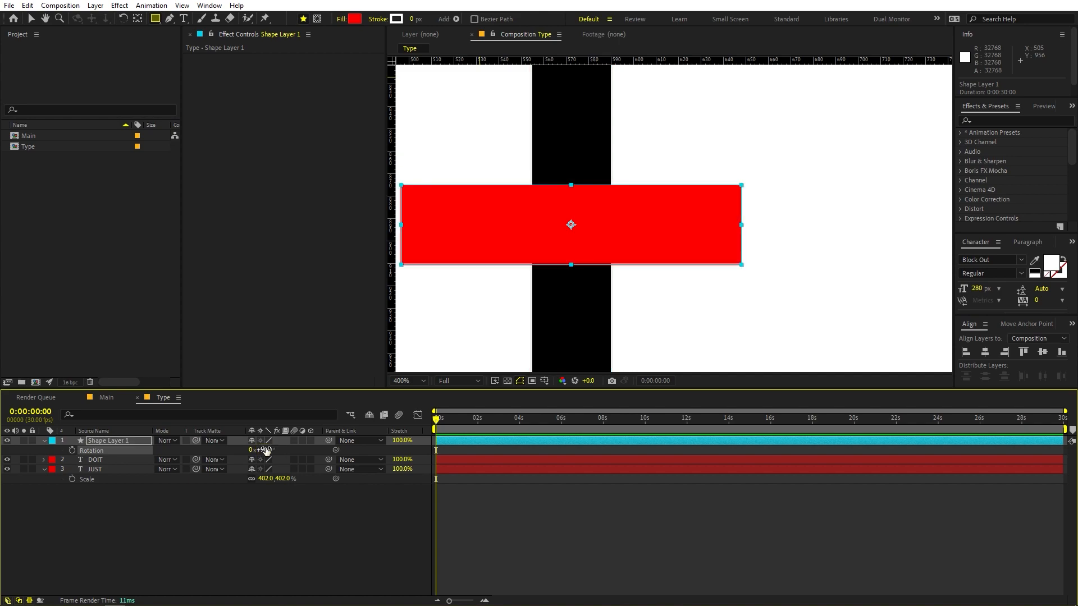
Move the red rectangle into the horizontal gap between the J and the D, flush against the bottom edge of JUST
scroll(650, 217, down, 2)
mouse_move(618, 243)
mouse_down()
mouse_move(632, 178)
mouse_move(548, 242)
mouse_move(512, 242)
mouse_move(516, 230)
mouse_move(515, 242)
mouse_up()
key(v)
scroll(504, 215, up, 3)
drag(439, 255, 821, 202)
drag(573, 234, 943, 272)
drag(443, 212, 812, 184)
drag(492, 346, 510, 284)
scroll(636, 194, down, 3)
Move the DOIT text up until its top edge meets the bottom edge of the red rectangle
click(664, 308)
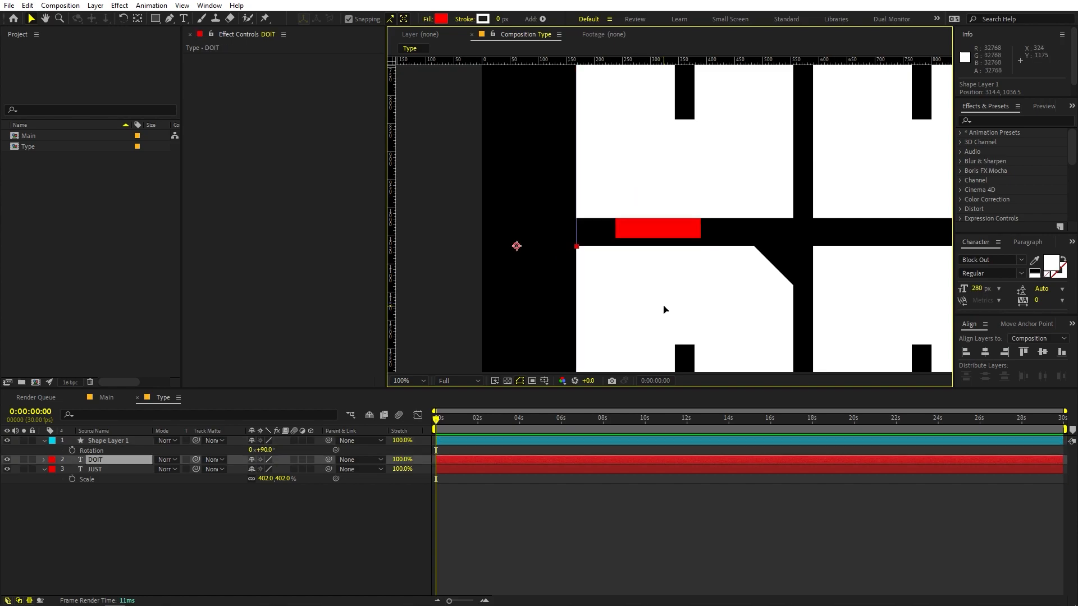
drag(652, 303, 651, 298)
key(Up)
key(Up)
key(Up)
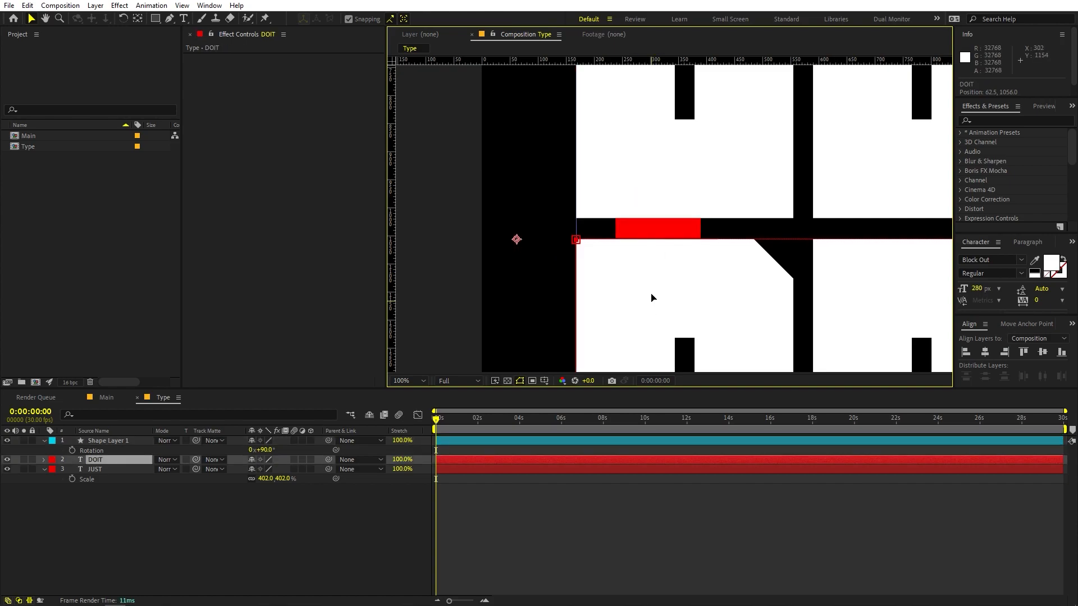
key(ctrl+shift+a)
scroll(656, 239, up, 2)
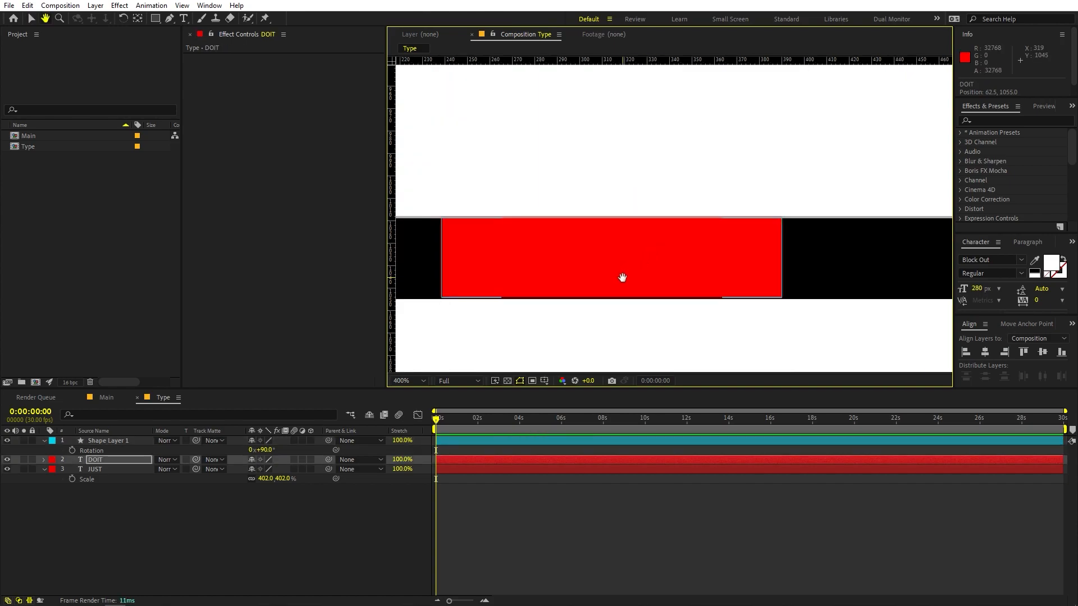
drag(621, 276, 634, 256)
drag(616, 339, 616, 335)
scroll(632, 260, down, 6)
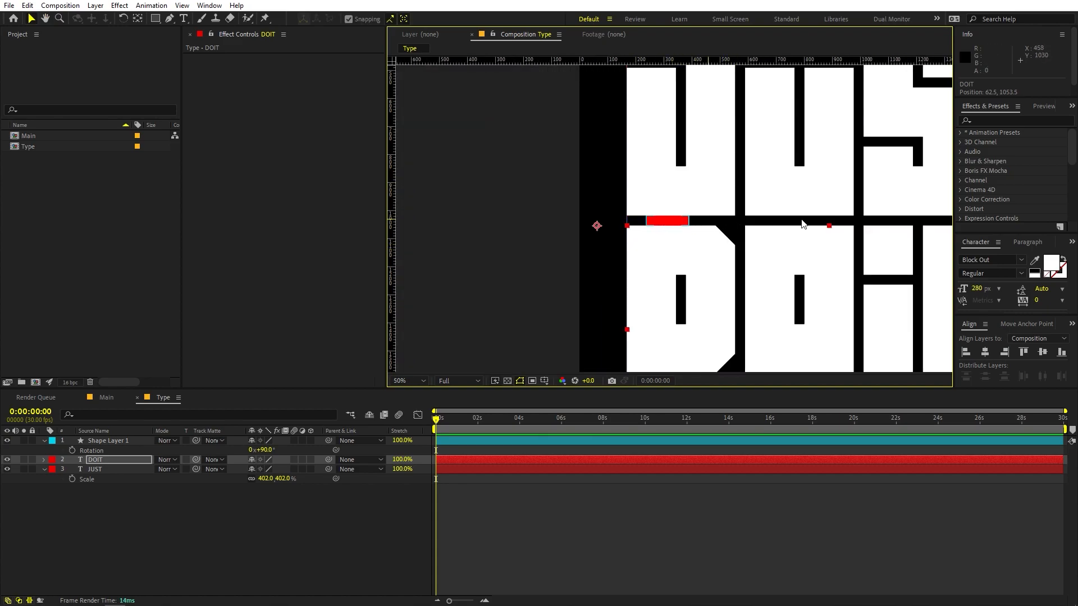
Delete the red rectangle's shape layer
click(657, 222)
click(120, 440)
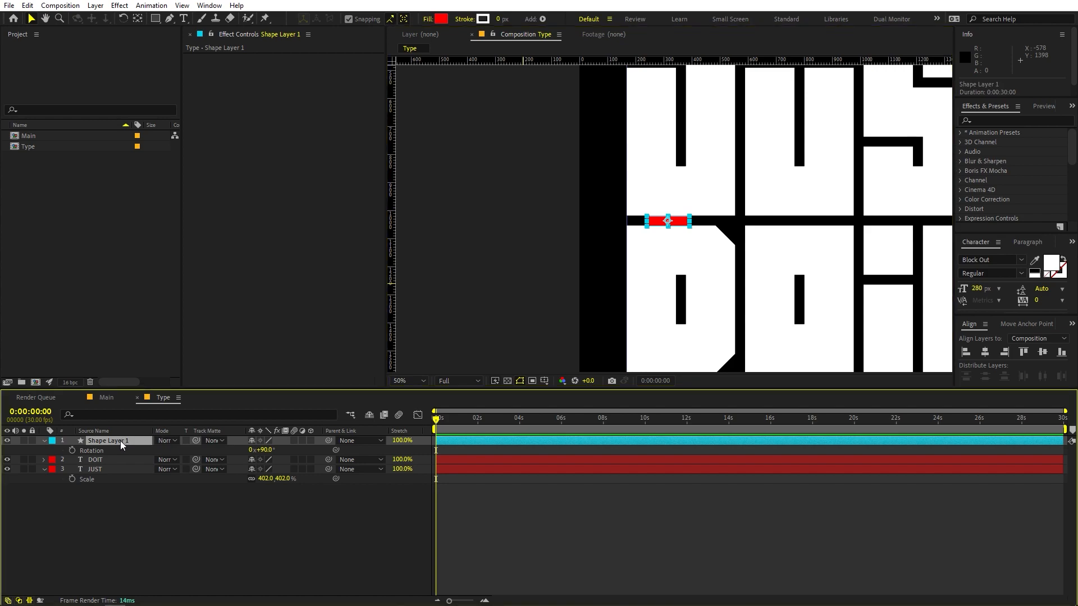
key(Delete)
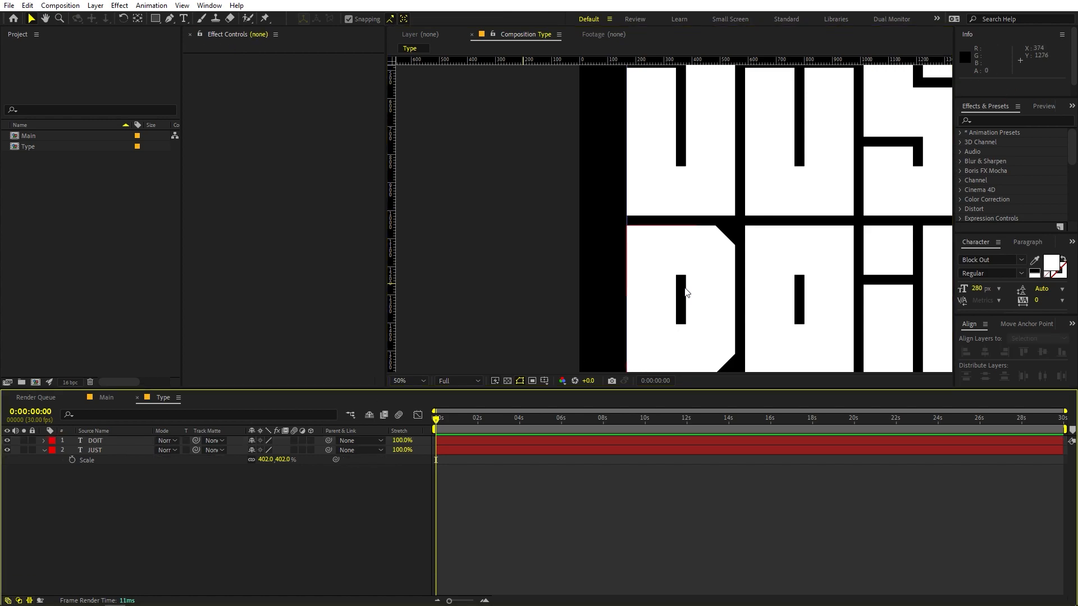
Move the DOIT layer's anchor point to the text's top-left corner
click(686, 292)
scroll(651, 263, up, 1)
key(space)
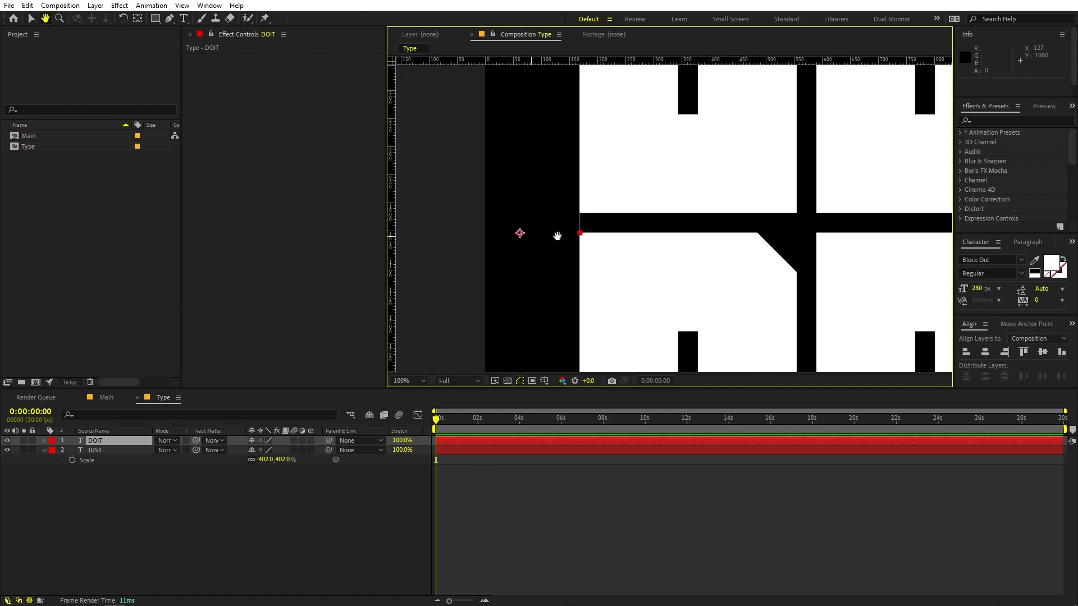
drag(585, 246, 596, 245)
key(y)
drag(531, 233, 592, 230)
Scale the DOIT layer uniformly to 459.8% so its right edge comes close to the right edge of JUST
scroll(592, 231, down, 6)
scroll(761, 241, up, 1)
key(space)
drag(754, 255, 575, 235)
click(189, 443)
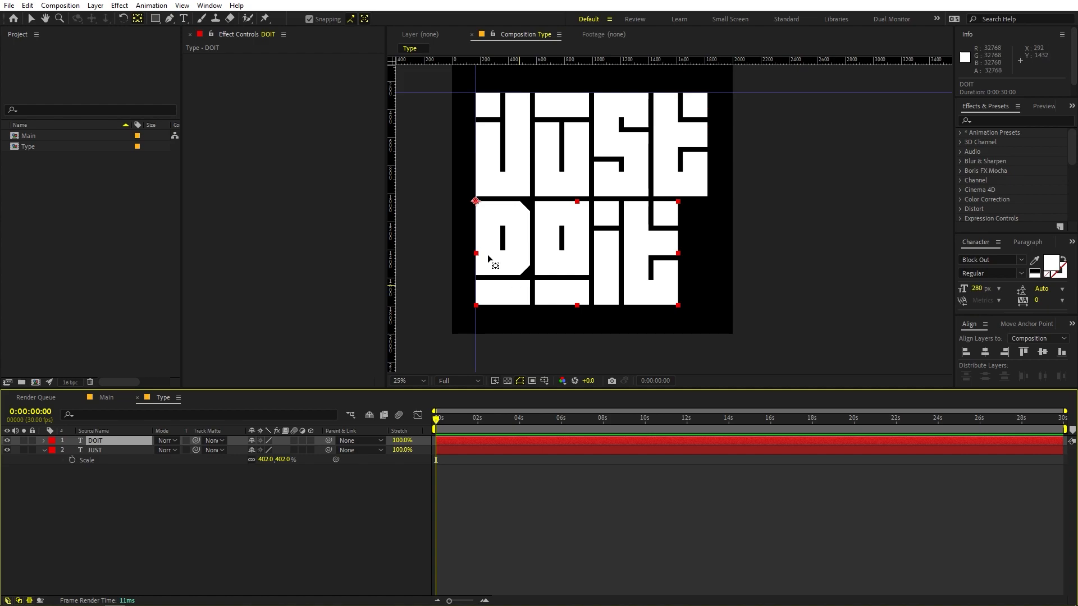
scroll(637, 260, up, 4)
key(s)
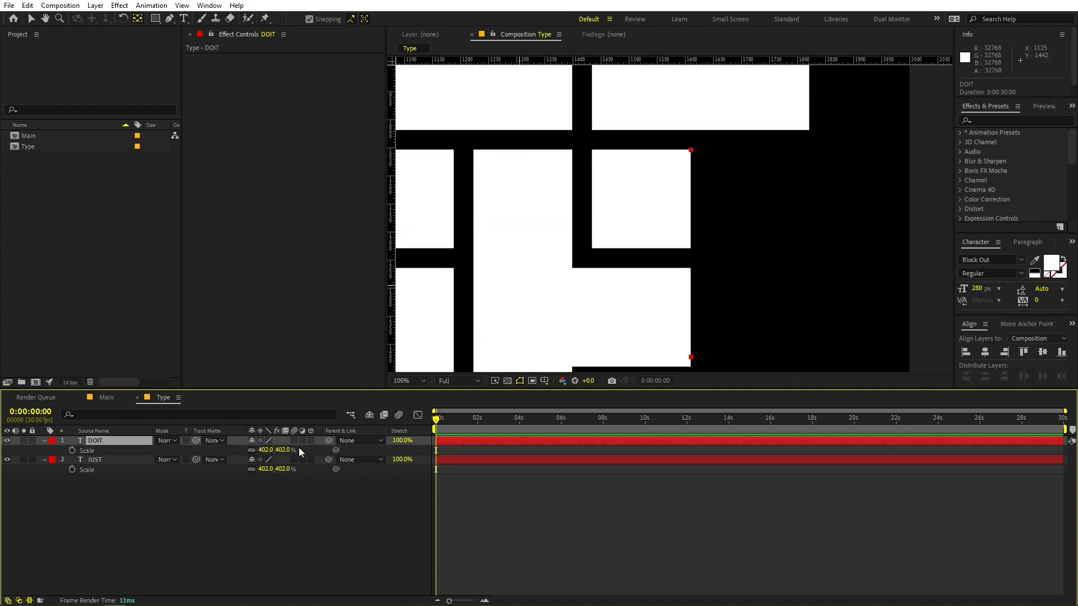
drag(266, 450, 601, 459)
Add a vertical guide at 1821 px on JUST's right edge and fine-tune DOIT's scale to 460.6% to match it
scroll(655, 291, up, 4)
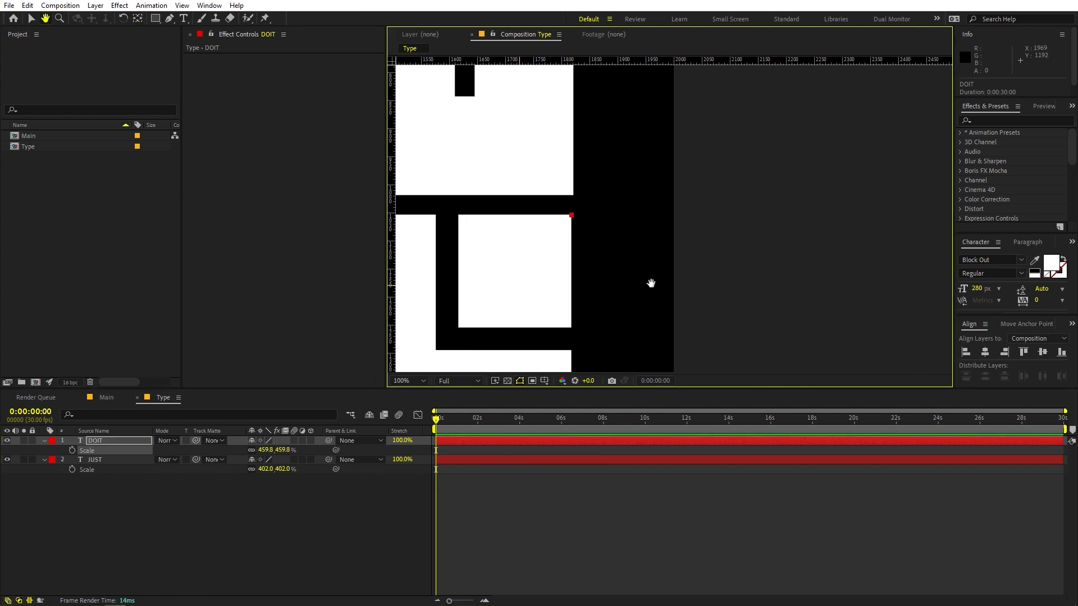
drag(535, 219, 881, 298)
scroll(729, 227, up, 3)
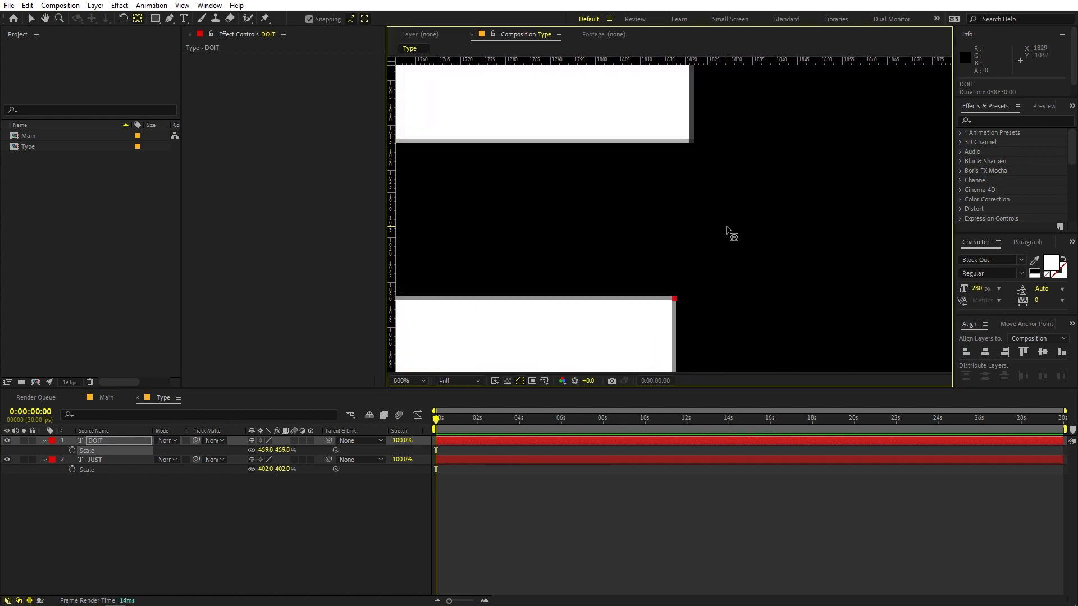
drag(267, 450, 273, 450)
drag(394, 206, 690, 217)
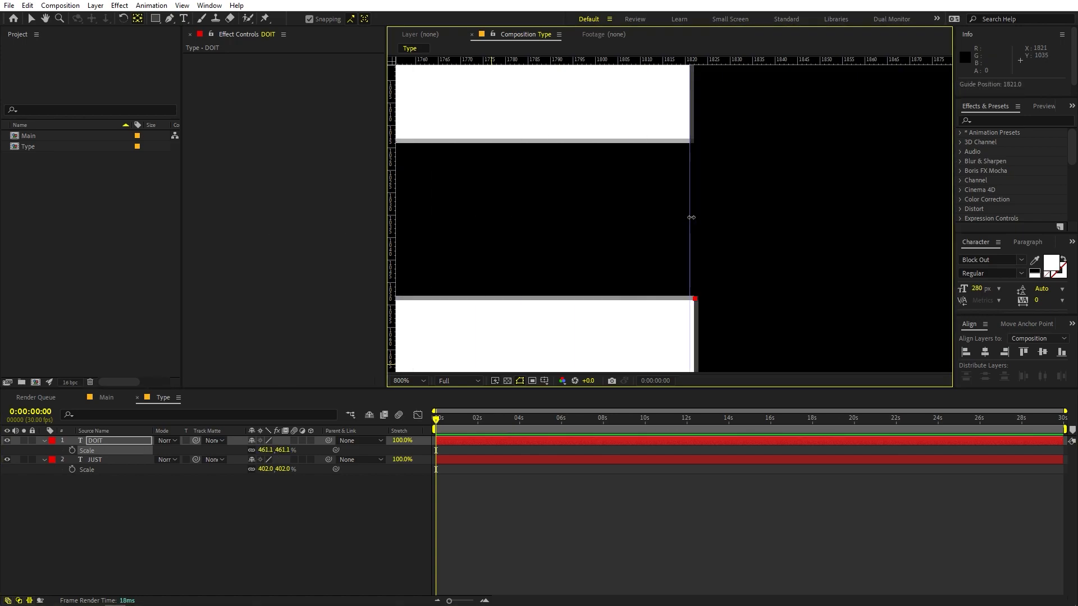
drag(265, 449, 264, 449)
scroll(729, 277, down, 5)
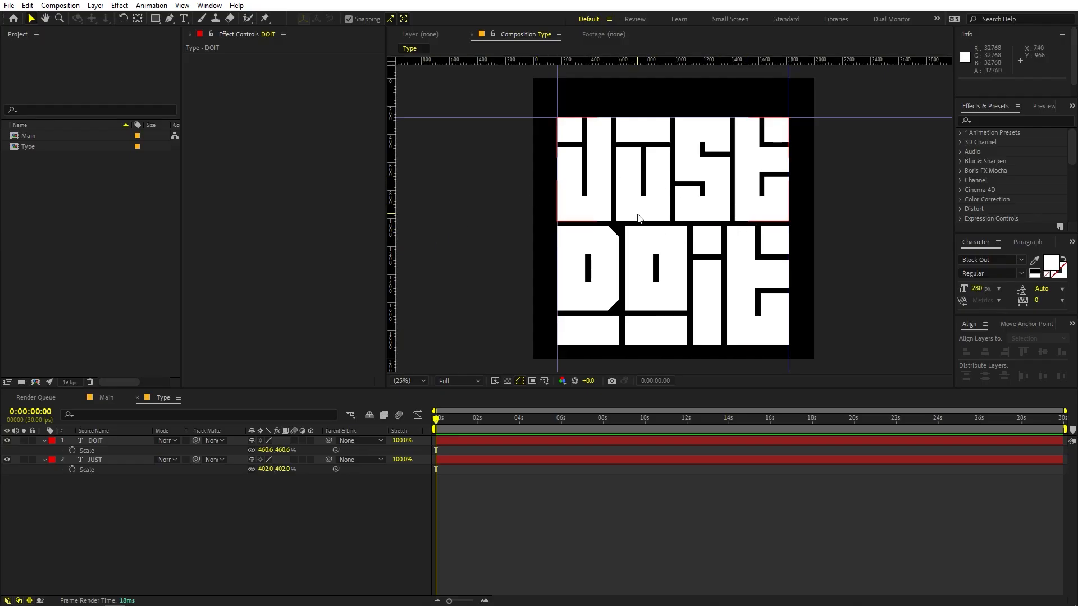
Move the JUST and DOIT layers up together to centre the text block vertically, with JUST positioned at 168, 184
click(87, 441)
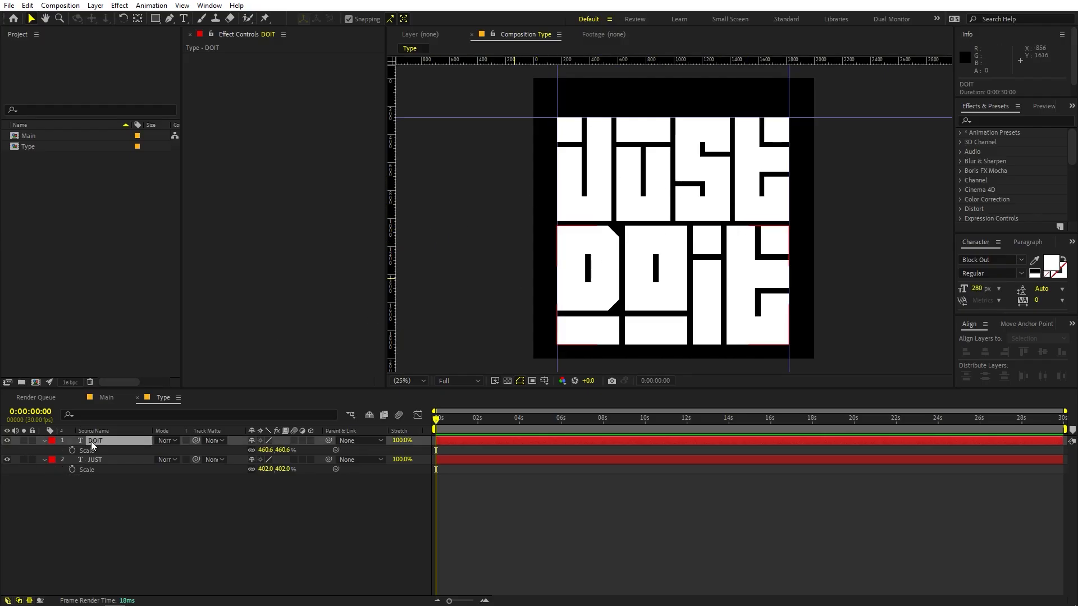
shift+click(111, 459)
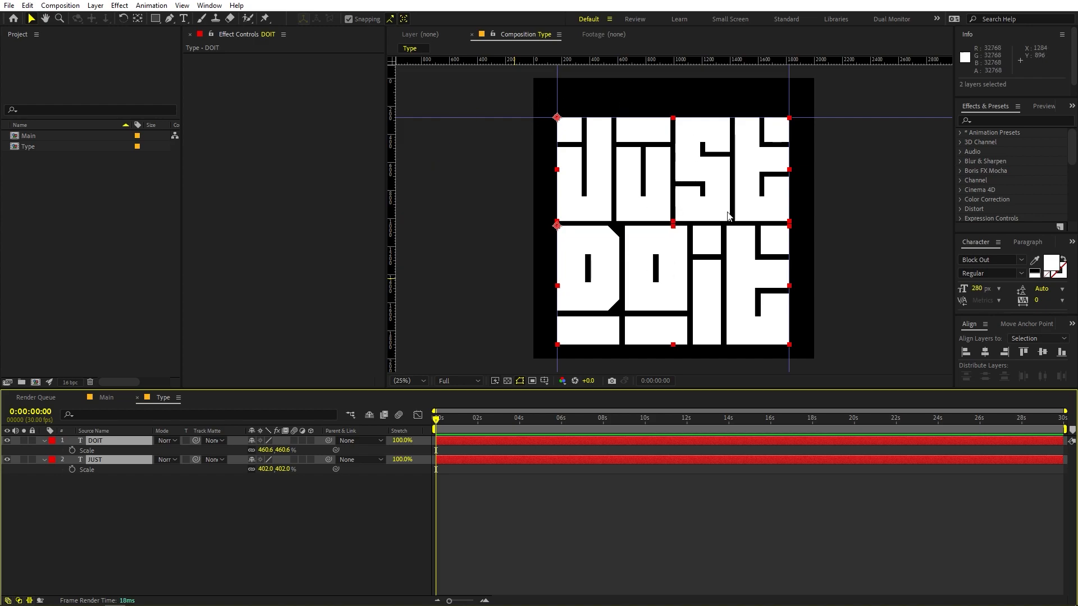
click(690, 207)
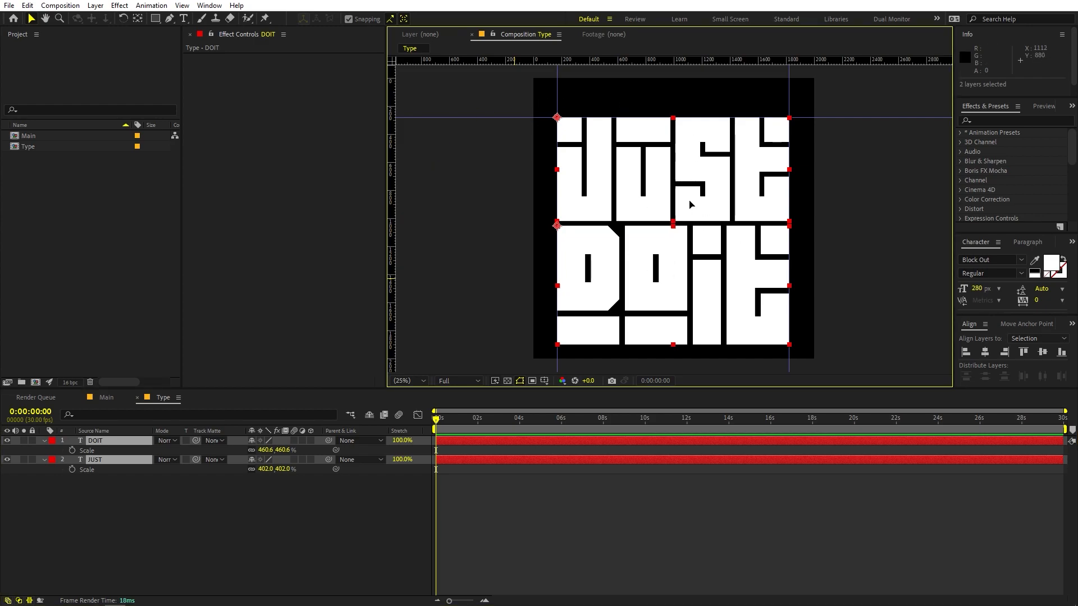
drag(689, 199, 689, 190)
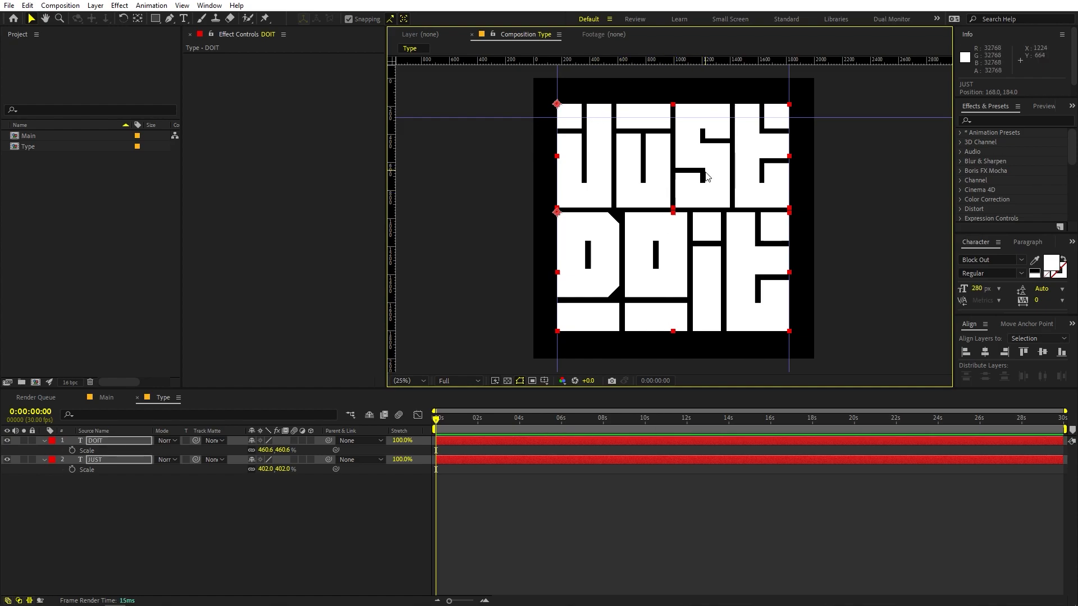
Collapse the properties of both text layers and place the JUST layer above DOIT in the layer stack
click(47, 441)
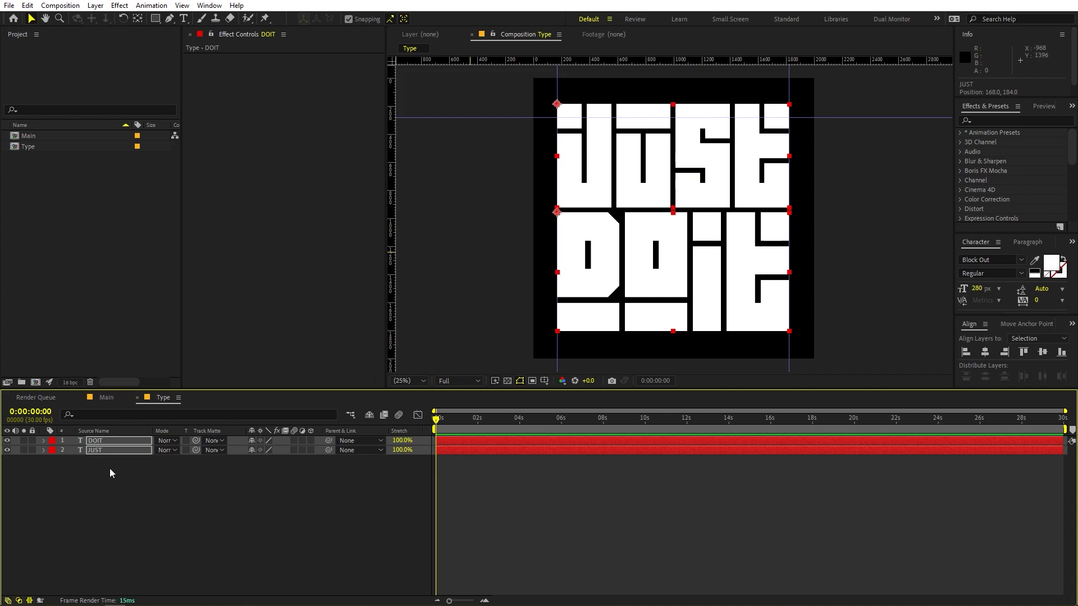
click(112, 473)
drag(99, 453, 101, 439)
Create shapes from the JUST text and delete the original JUST text layer
right_click(98, 442)
mouse_move(169, 338)
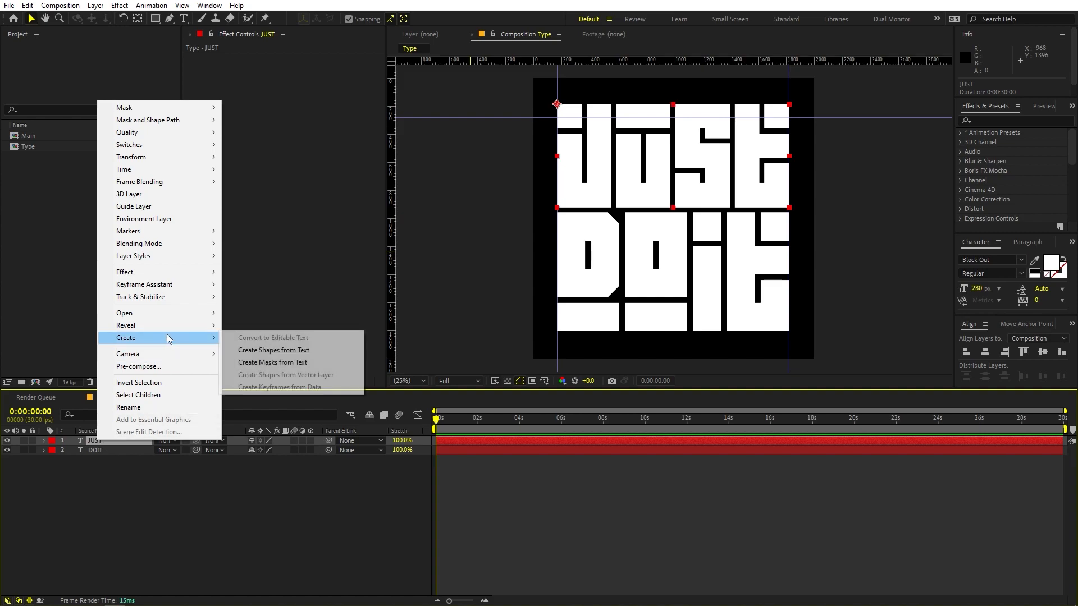
click(275, 350)
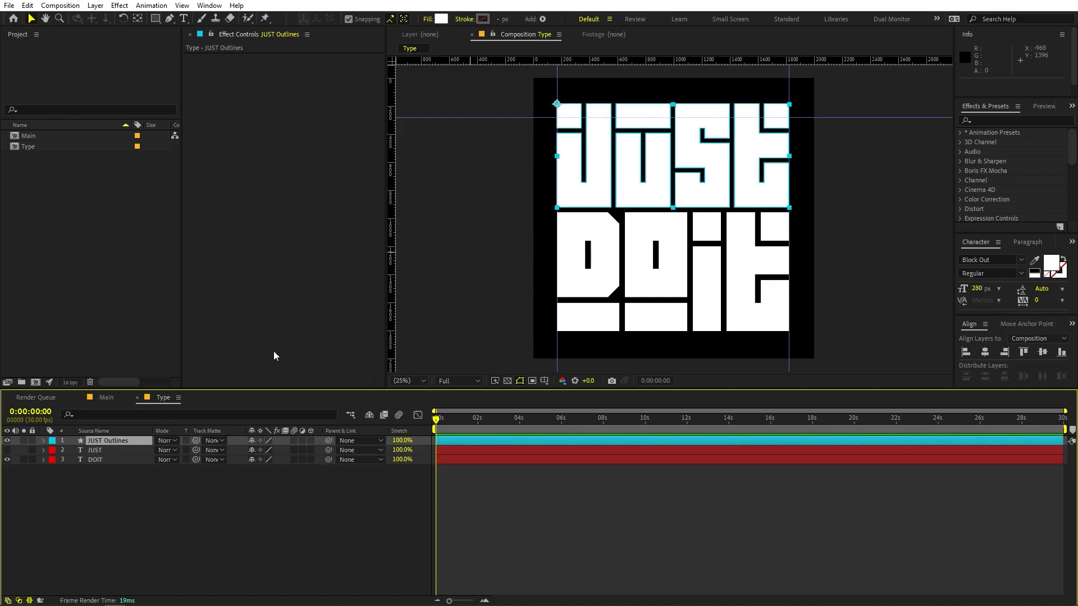
click(101, 451)
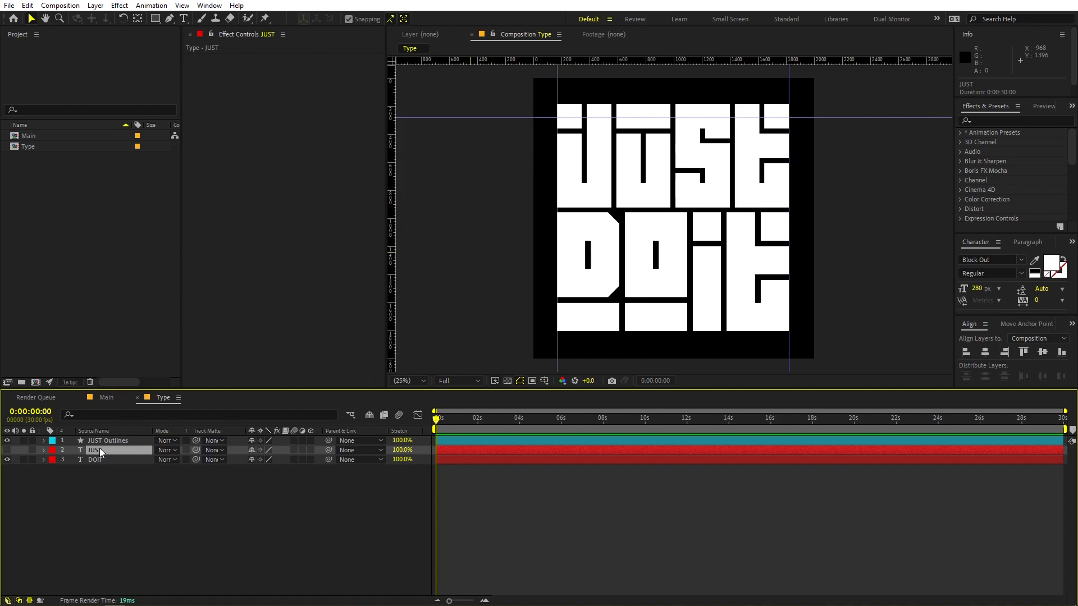
key(Delete)
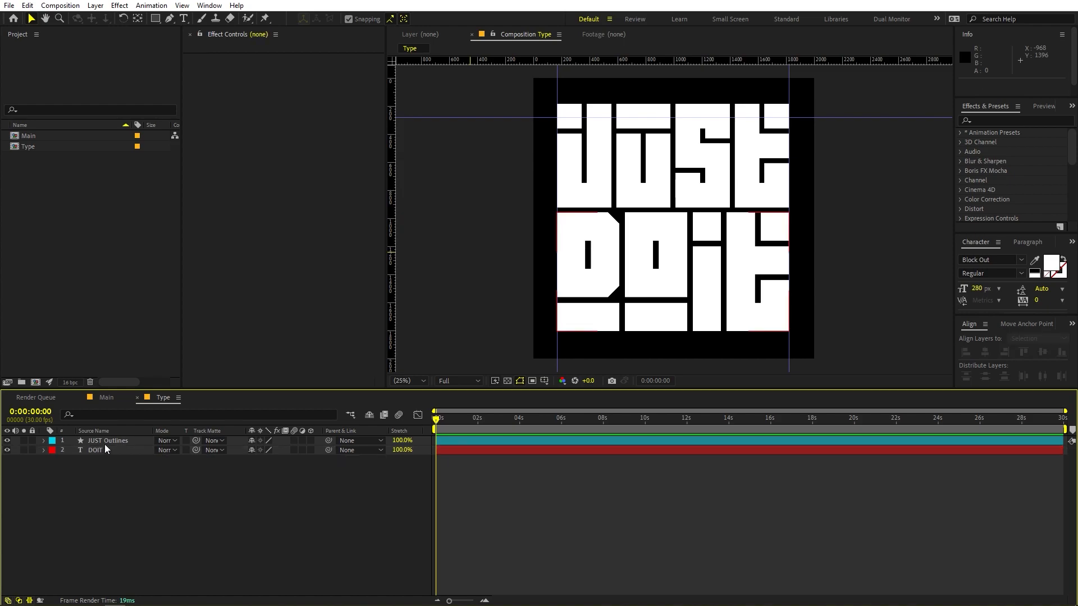
Expand the contents of the JUST Outlines layer and examine its separate letter groups from J to T
click(103, 440)
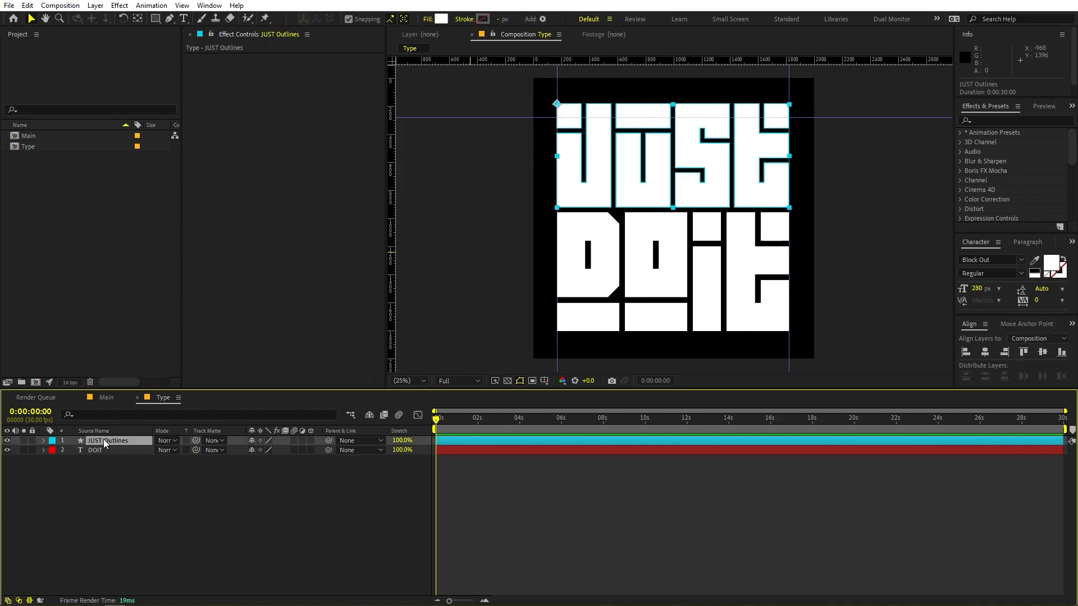
click(44, 442)
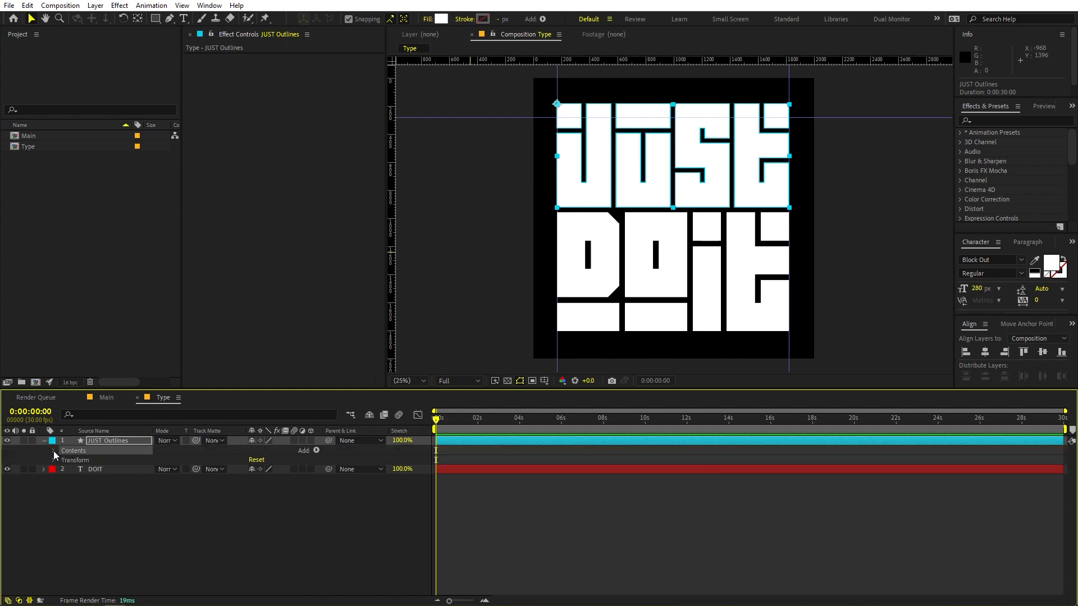
click(53, 451)
click(73, 459)
click(71, 488)
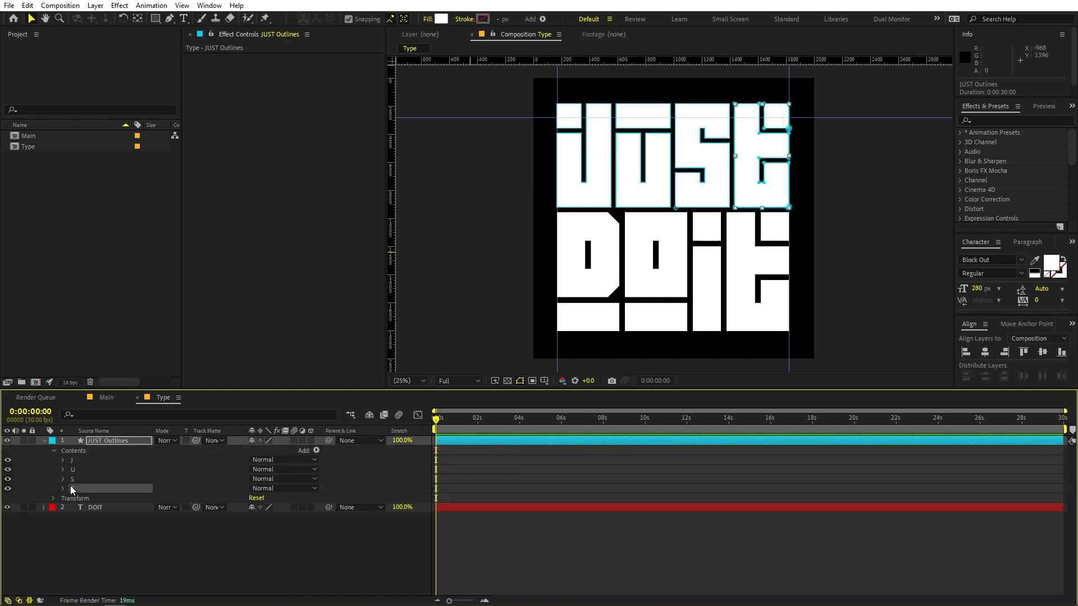
Duplicate the JUST Outlines layer three times, giving one layer for each letter
click(110, 441)
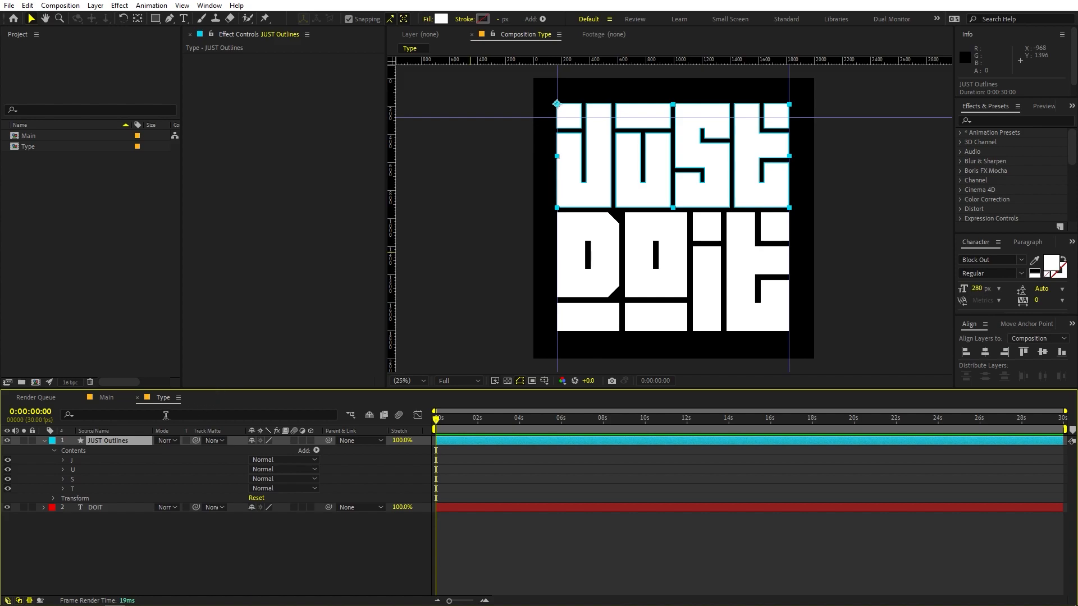
key(ctrl+d)
key(ctrl+z)
key(ctrl+d)
key(ctrl+d)
key(ctrl+d)
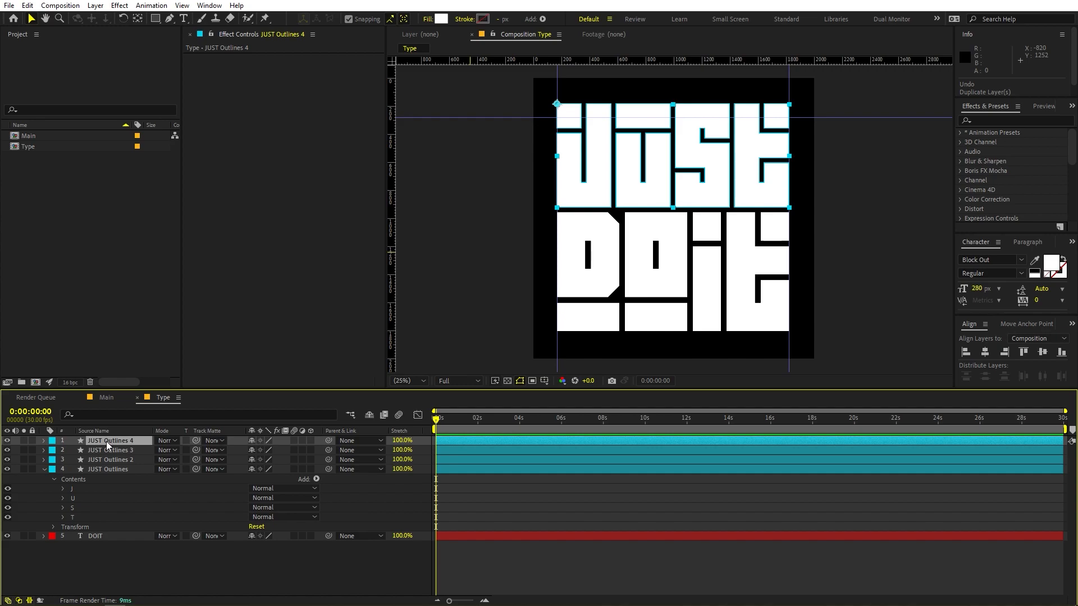
Delete the U, S and T groups from the JUST Outlines 4 layer, keeping only the J
click(44, 440)
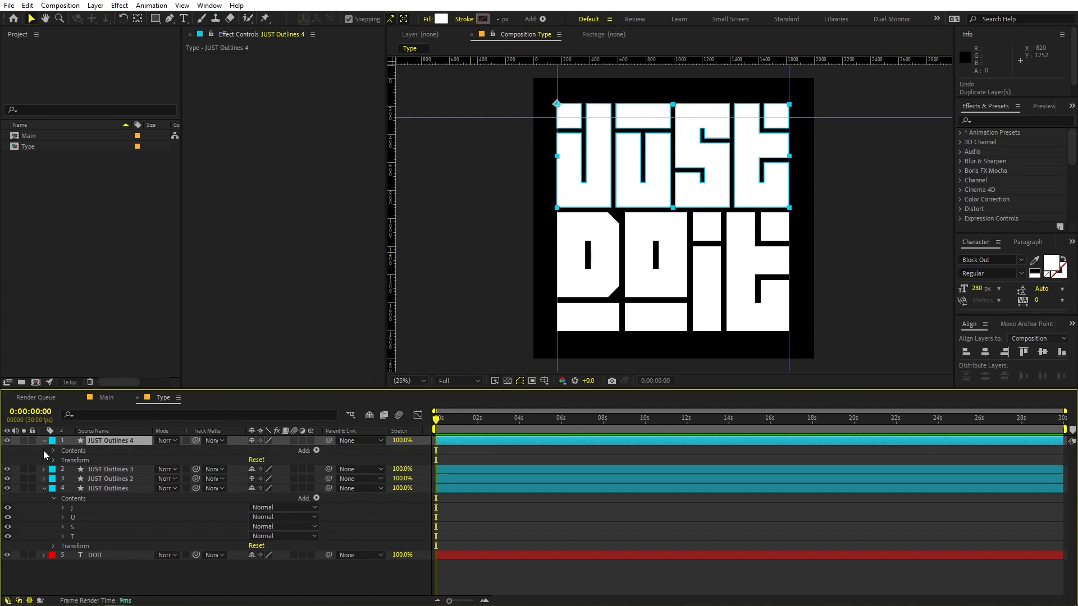
click(54, 451)
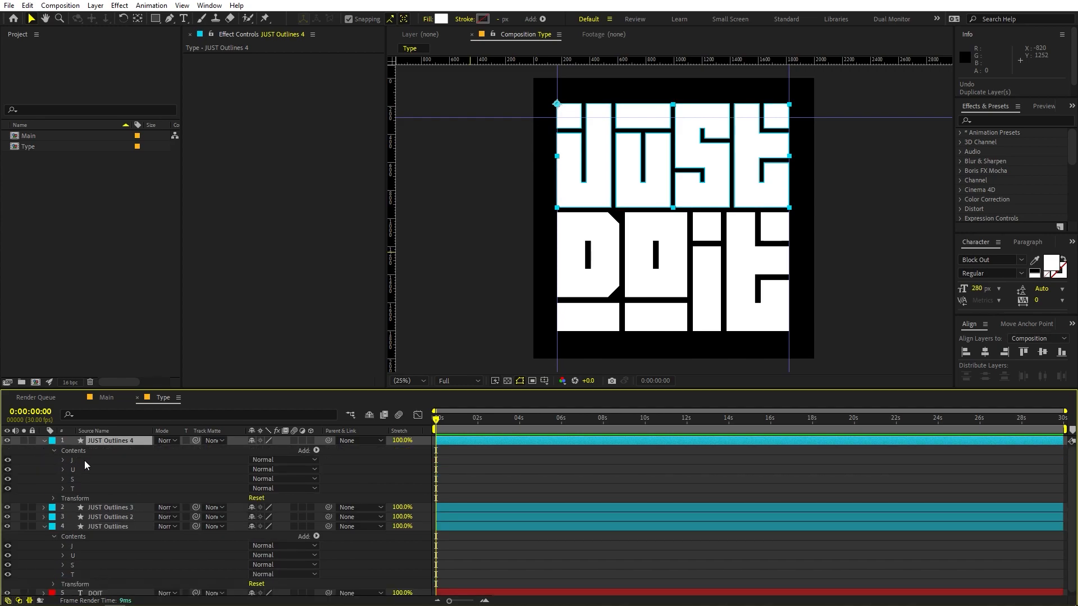
click(75, 469)
shift+click(76, 488)
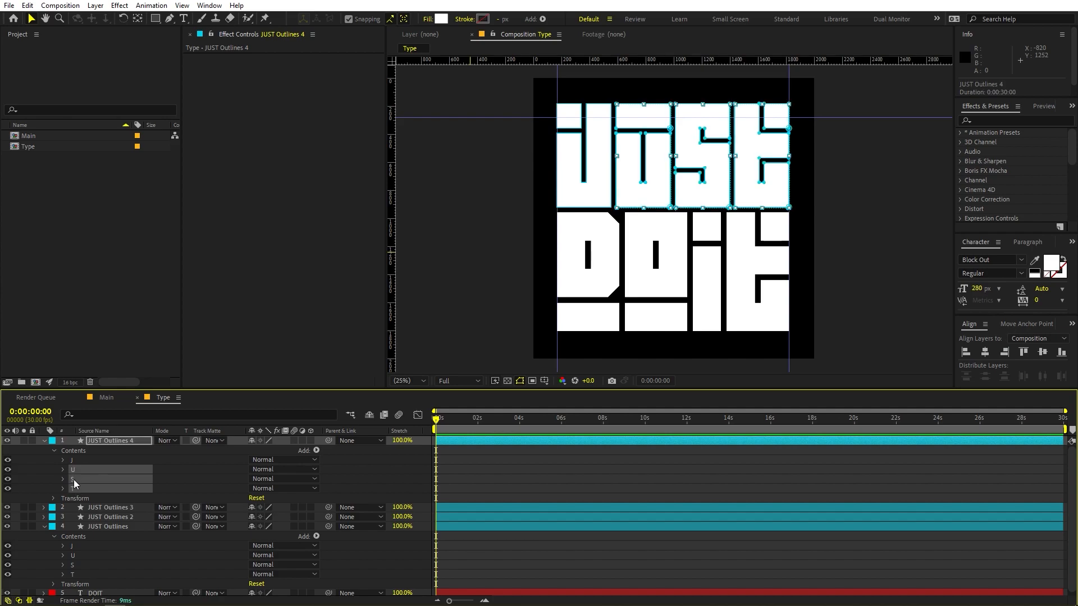
key(Delete)
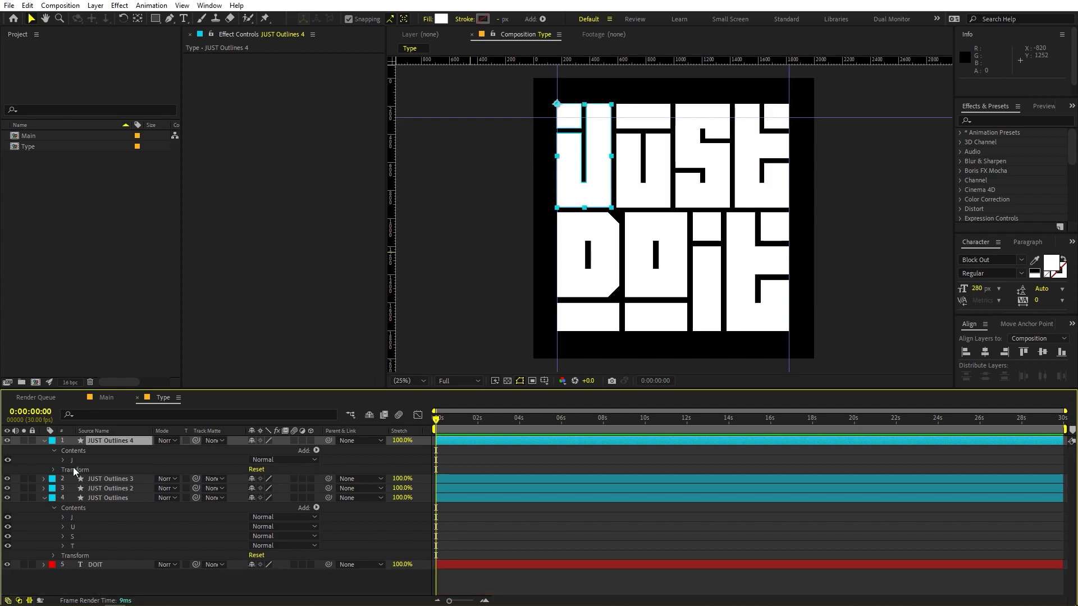
Delete the J, S and T groups from the JUST Outlines 3 layer, keeping only the U
click(43, 478)
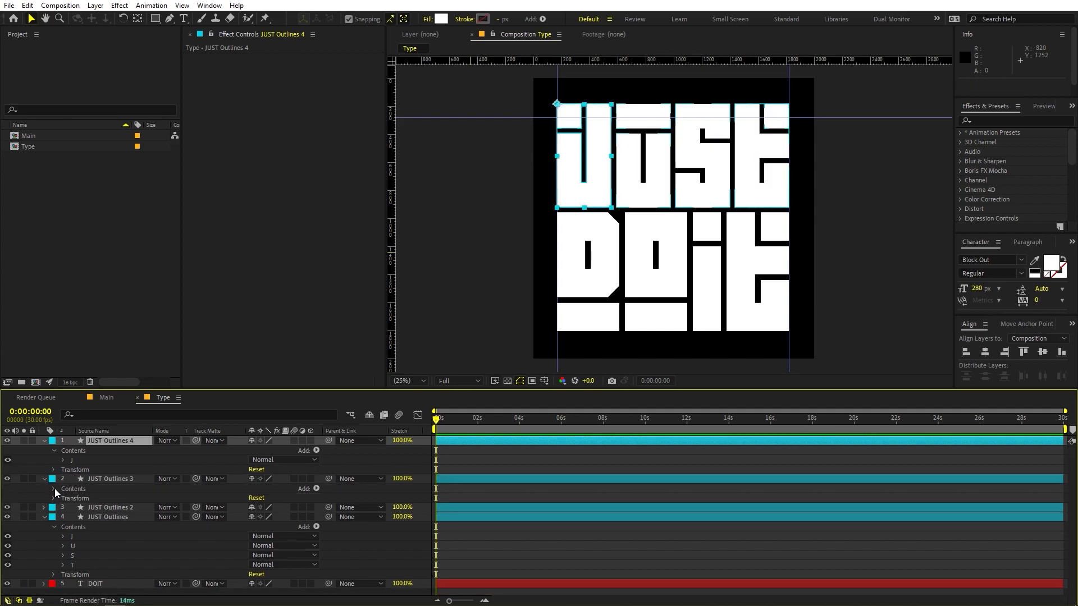
click(54, 489)
click(73, 497)
key(Delete)
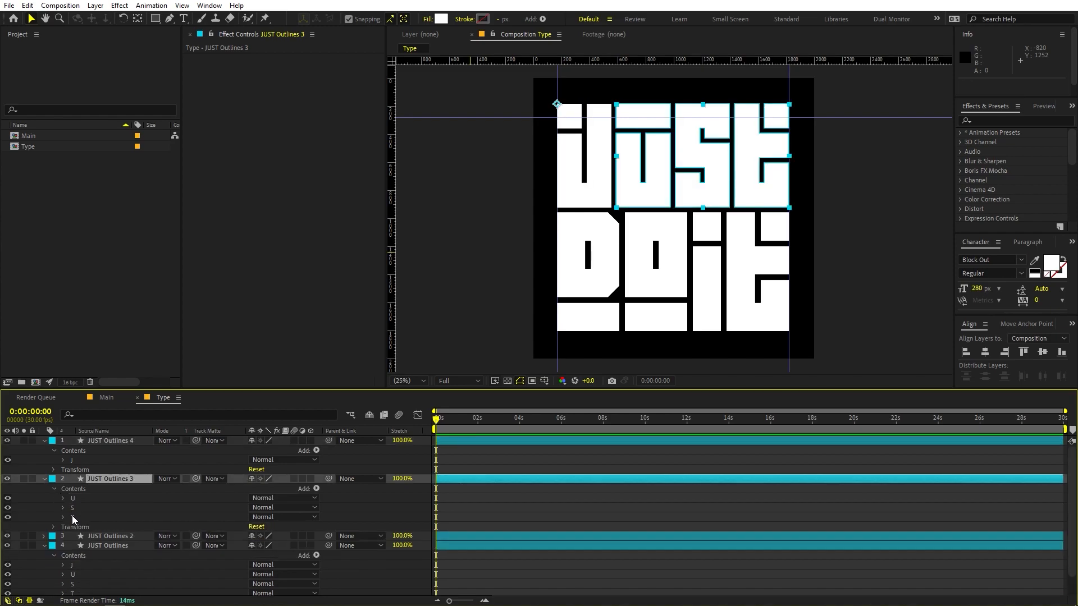
click(76, 509)
key(Delete)
key(Delete)
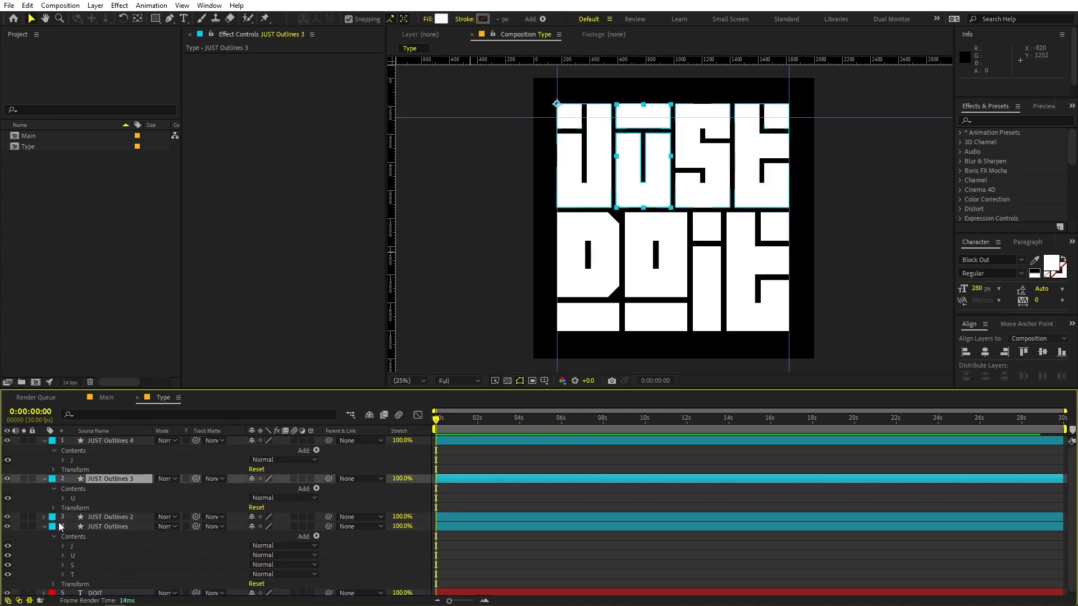
Delete the J, U and T groups from the JUST Outlines 2 layer, keeping only the S
click(45, 517)
click(54, 527)
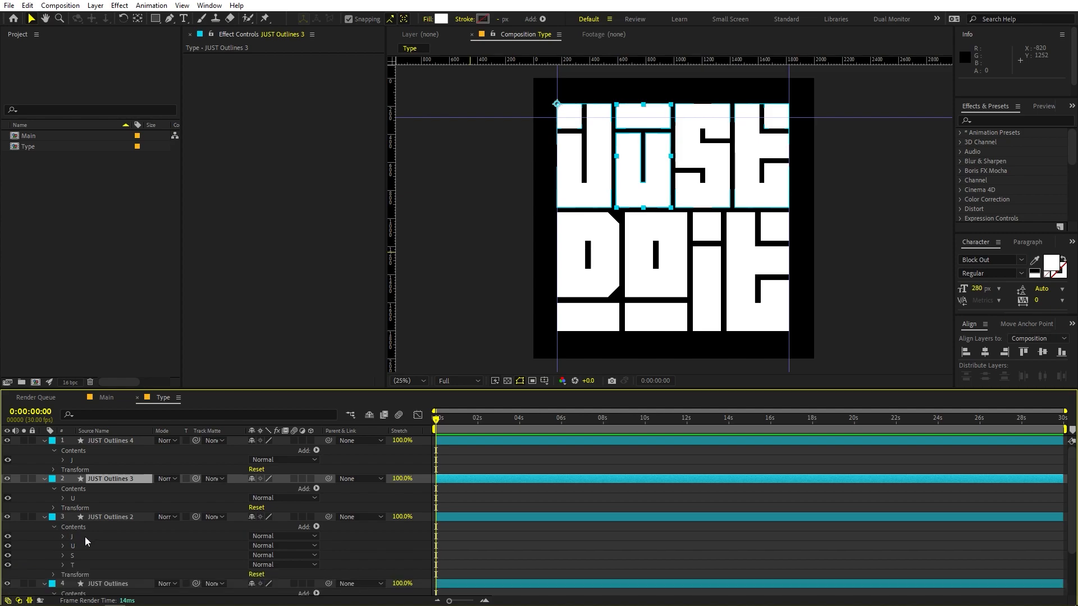
click(75, 537)
key(Delete)
click(77, 539)
key(Delete)
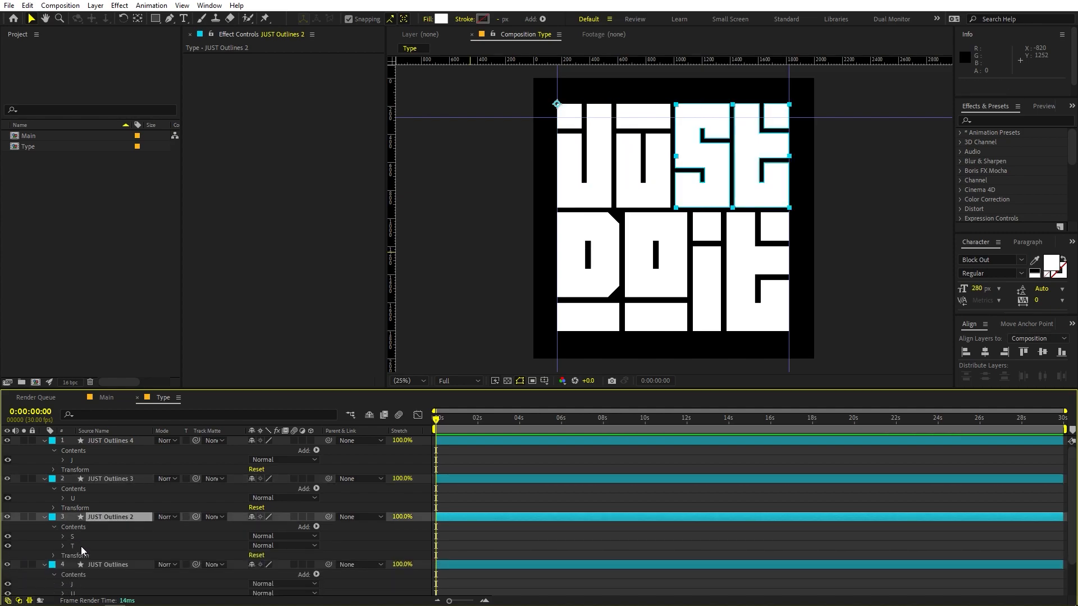
click(81, 546)
key(Delete)
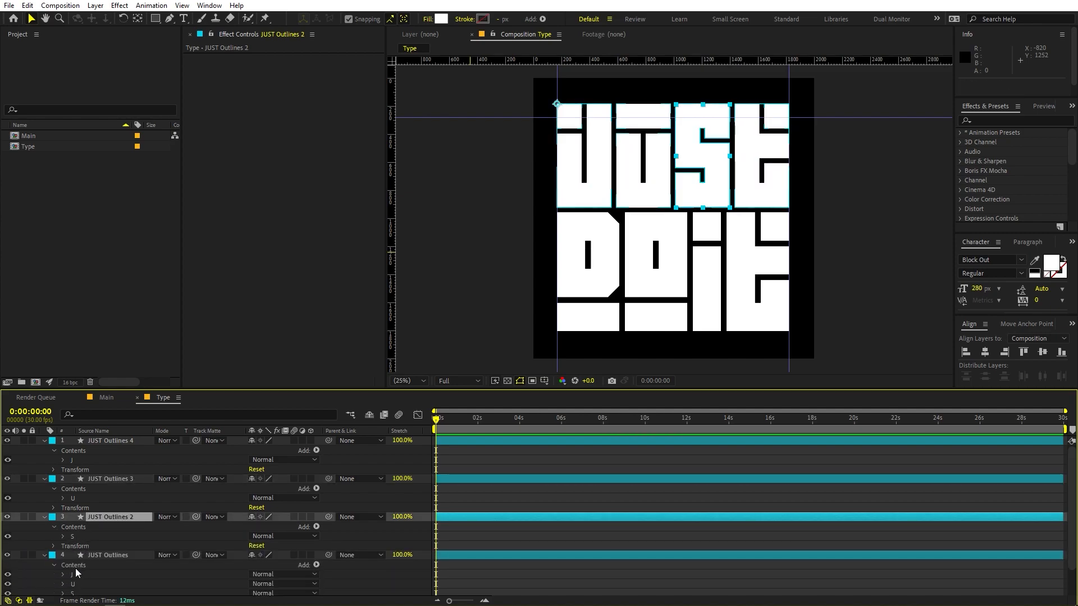
Delete the J, U and S groups from the original JUST Outlines layer, keeping only the T
scroll(75, 568, down, 1)
click(79, 542)
key(Delete)
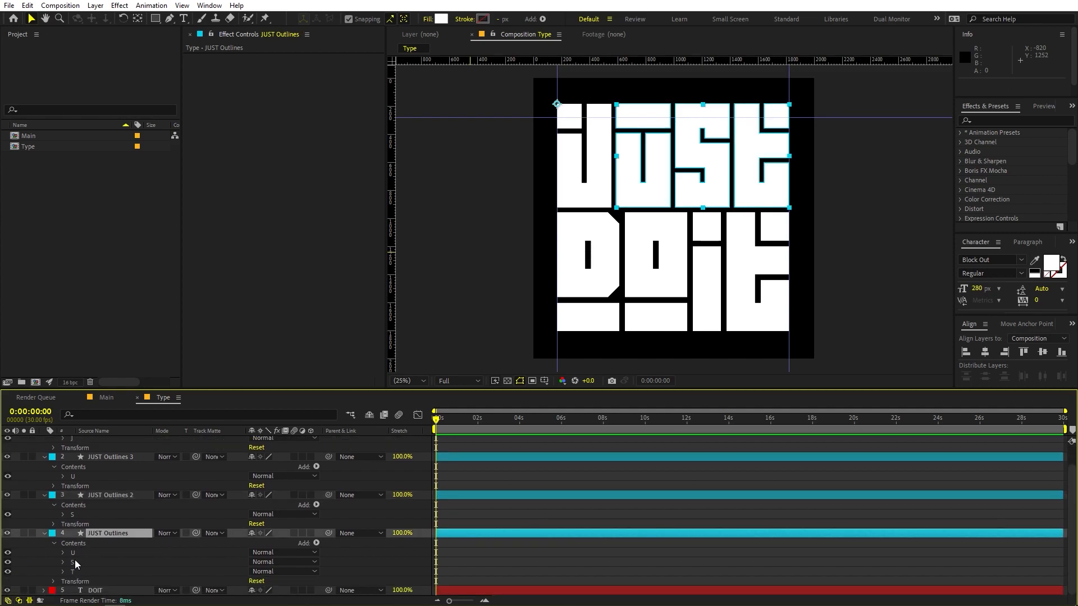
click(76, 555)
key(Delete)
click(77, 561)
key(Delete)
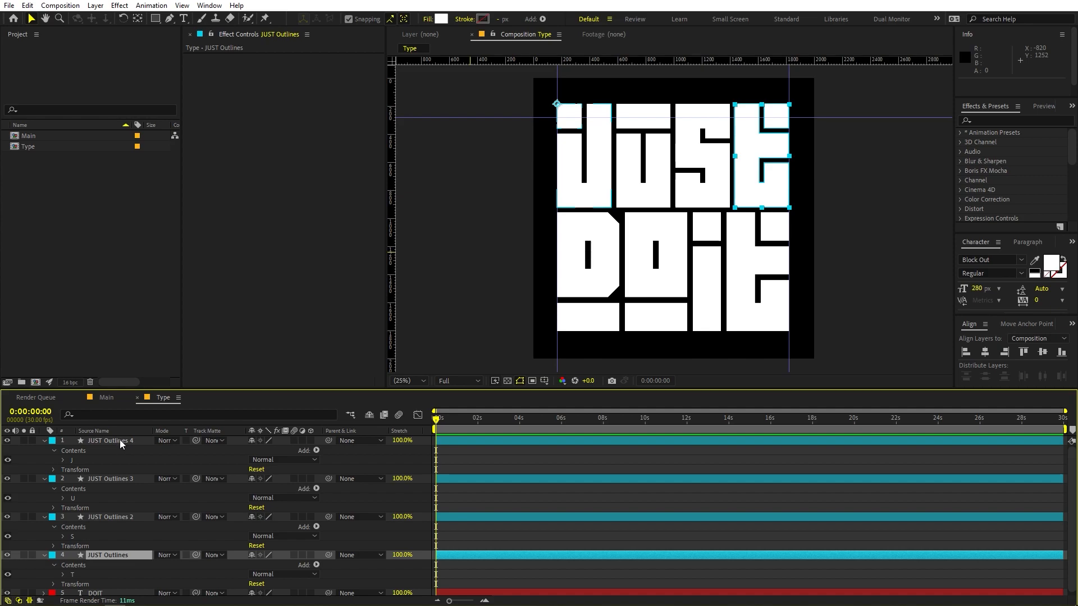
Collapse the four JUST Outlines layers and rename them J, U, S and T in order
shift+click(84, 441)
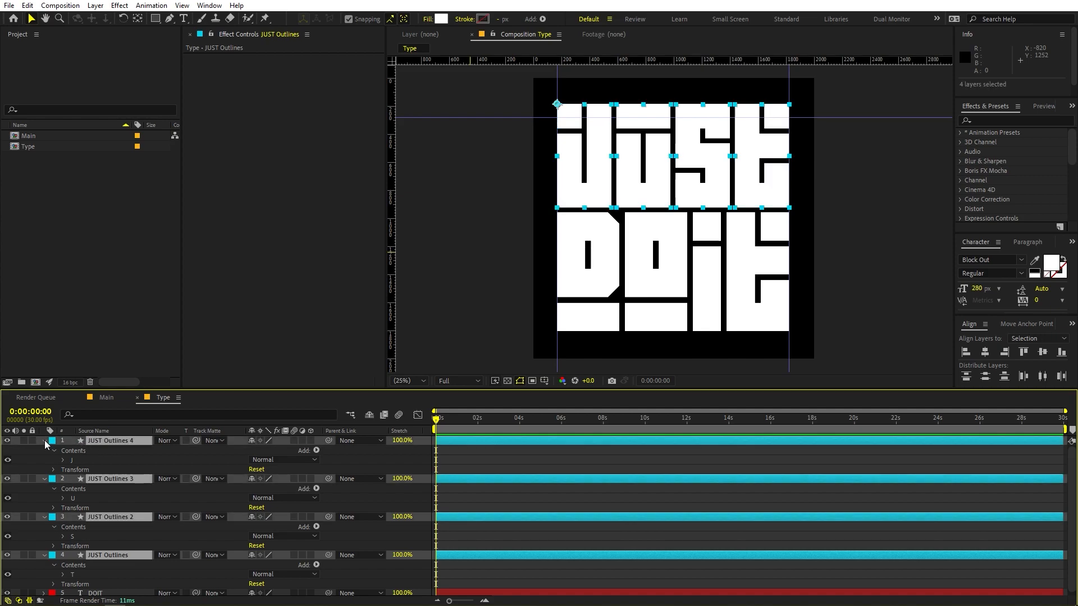
click(45, 441)
click(113, 514)
click(111, 440)
key(Return)
text(J)
key(Tab)
text(U)
key(Tab)
text(S)
key(Tab)
text(T)
click(121, 503)
click(97, 443)
key(Return)
shift+click(99, 460)
Create shapes from the DOIT text and delete the original DOIT text layer
click(103, 479)
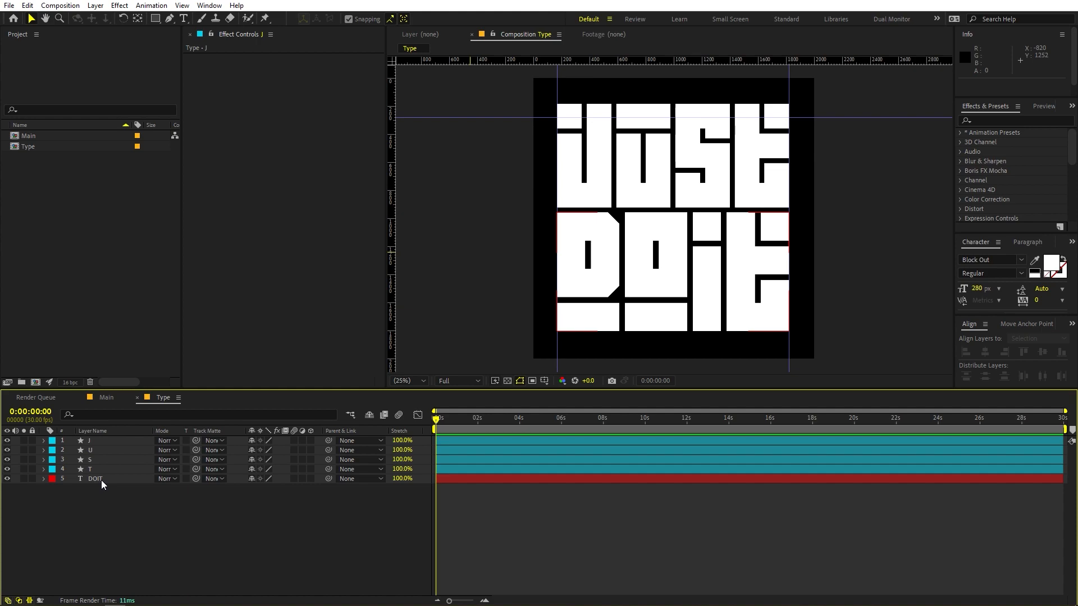
right_click(101, 479)
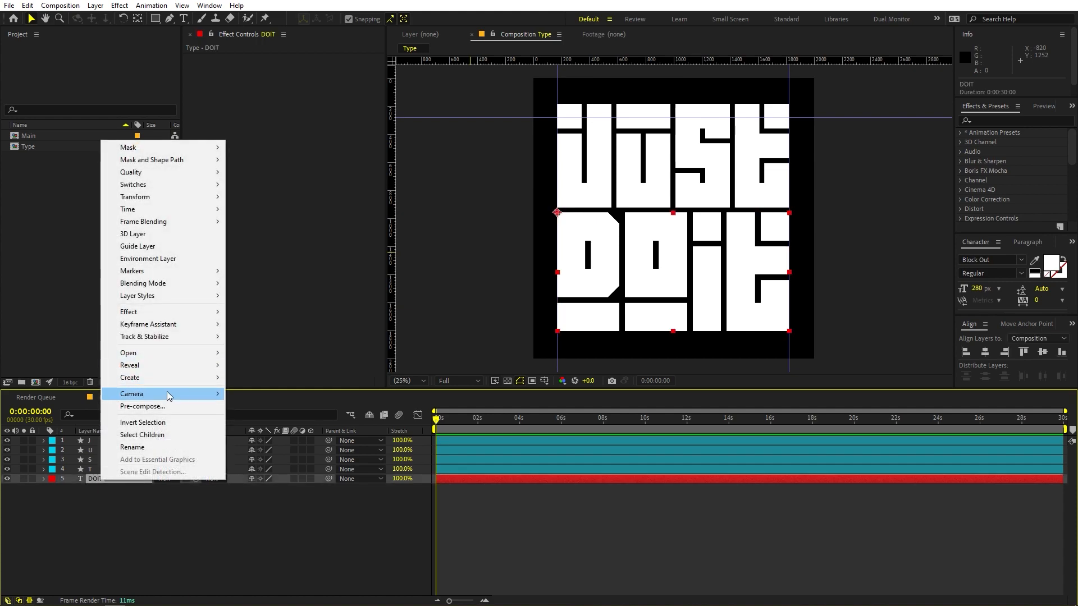
mouse_move(168, 377)
click(275, 393)
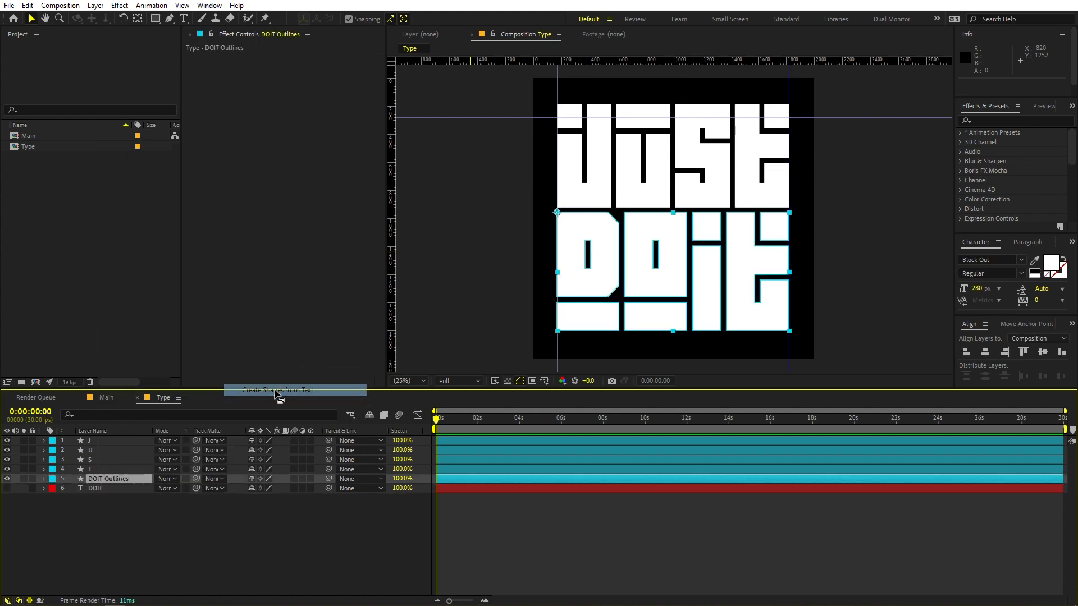
click(103, 488)
key(Delete)
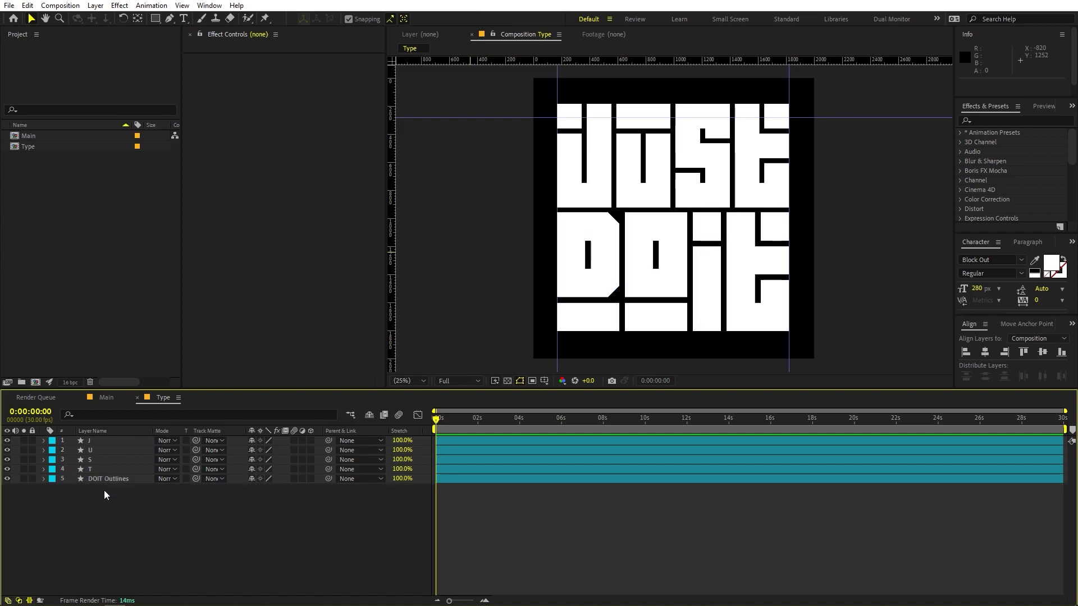
Duplicate the DOIT Outlines layer three times, giving one layer for each letter
click(100, 477)
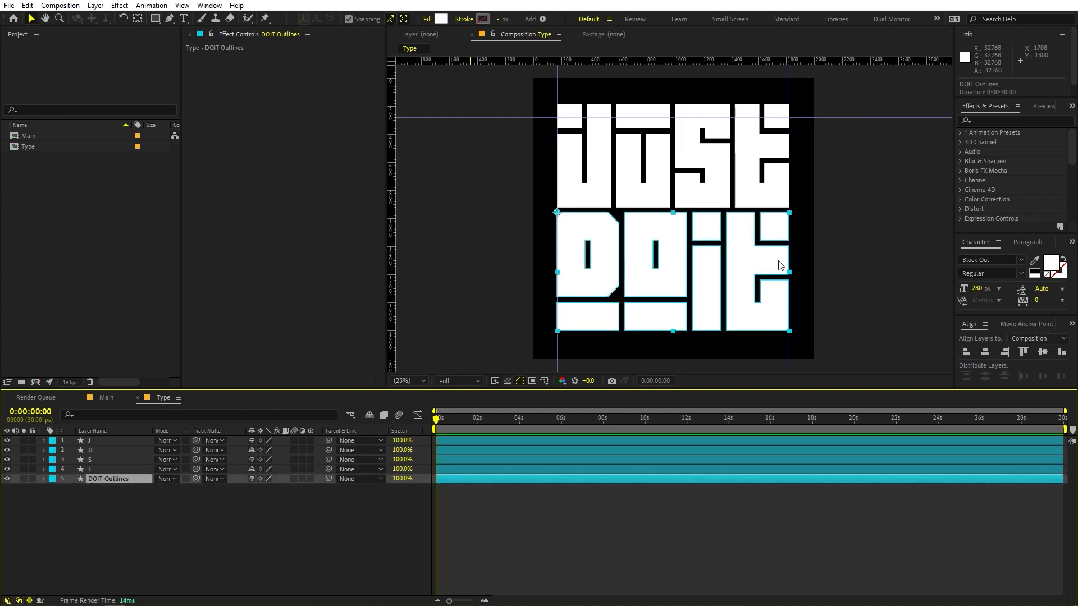
key(ctrl+d)
key(ctrl+d)
key(ctrl+d)
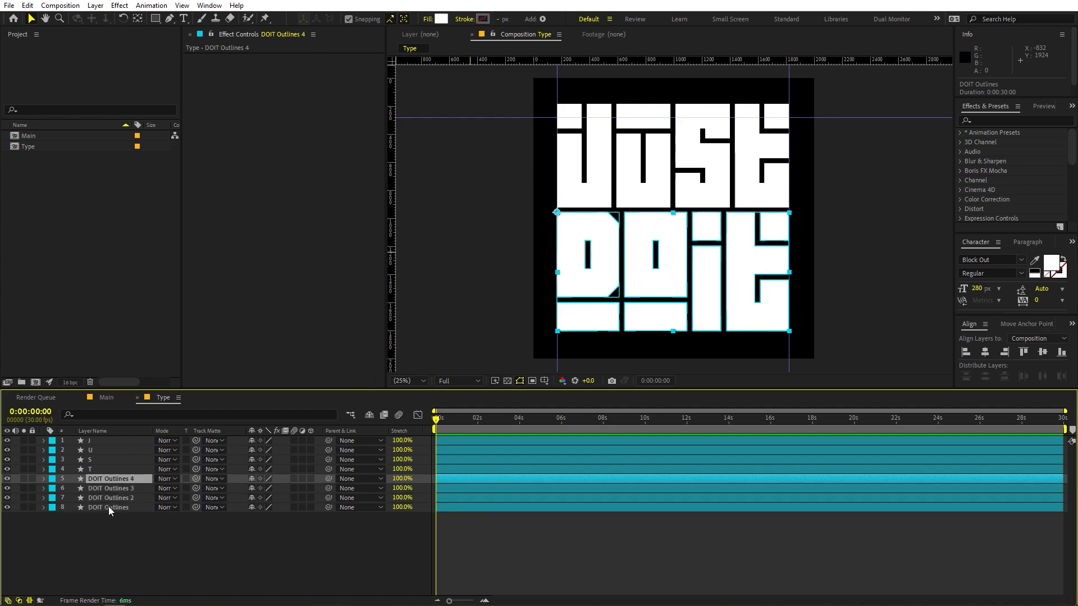
Delete the O, I and T groups from the DOIT Outlines 4 layer, keeping only the D
shift+click(109, 506)
click(44, 479)
click(91, 460)
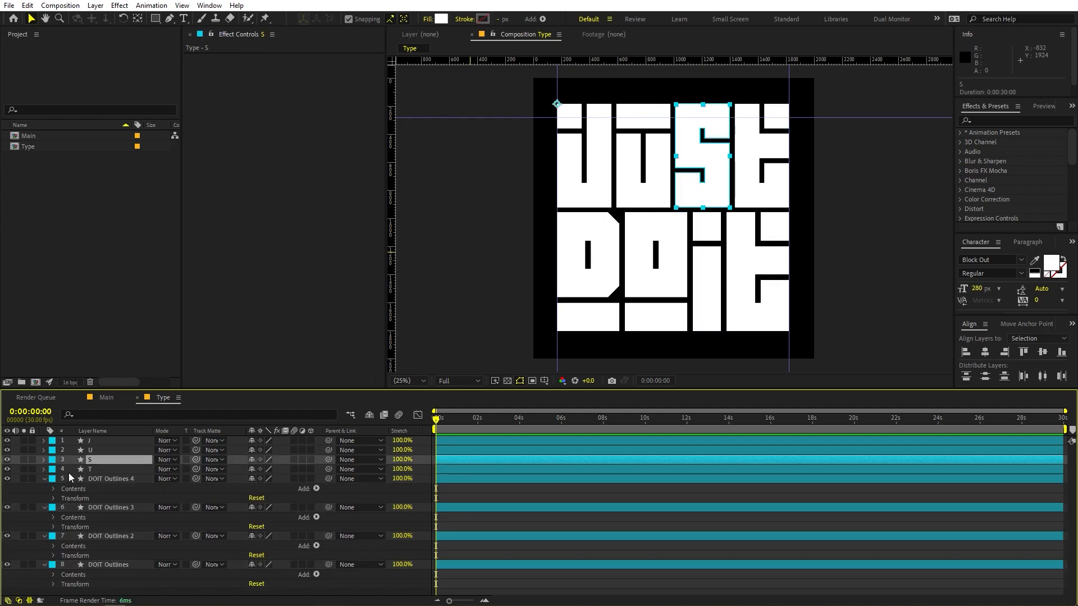
click(54, 489)
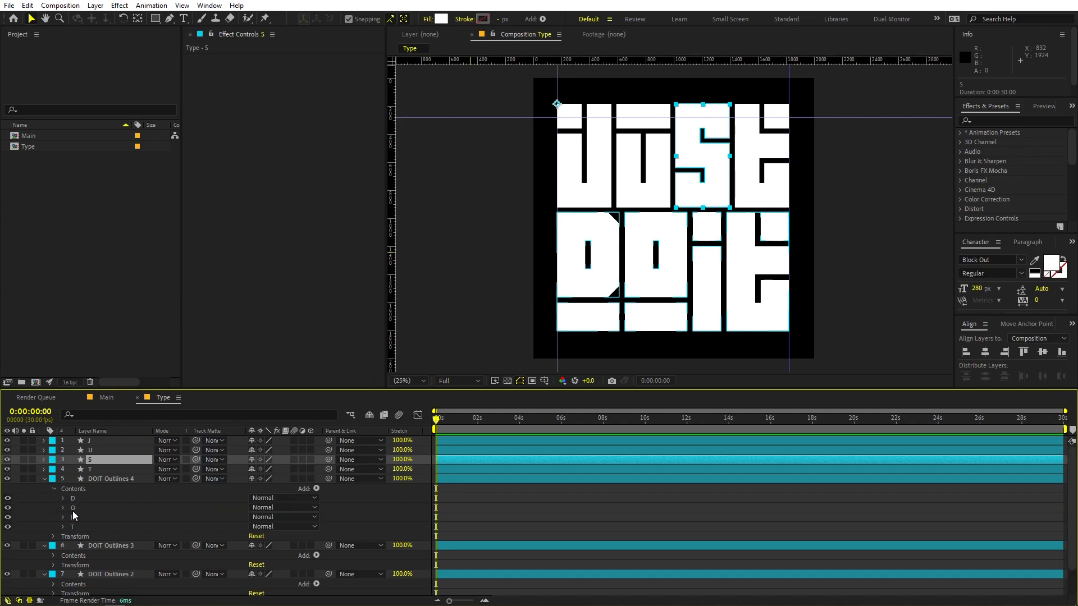
click(73, 508)
shift+click(75, 527)
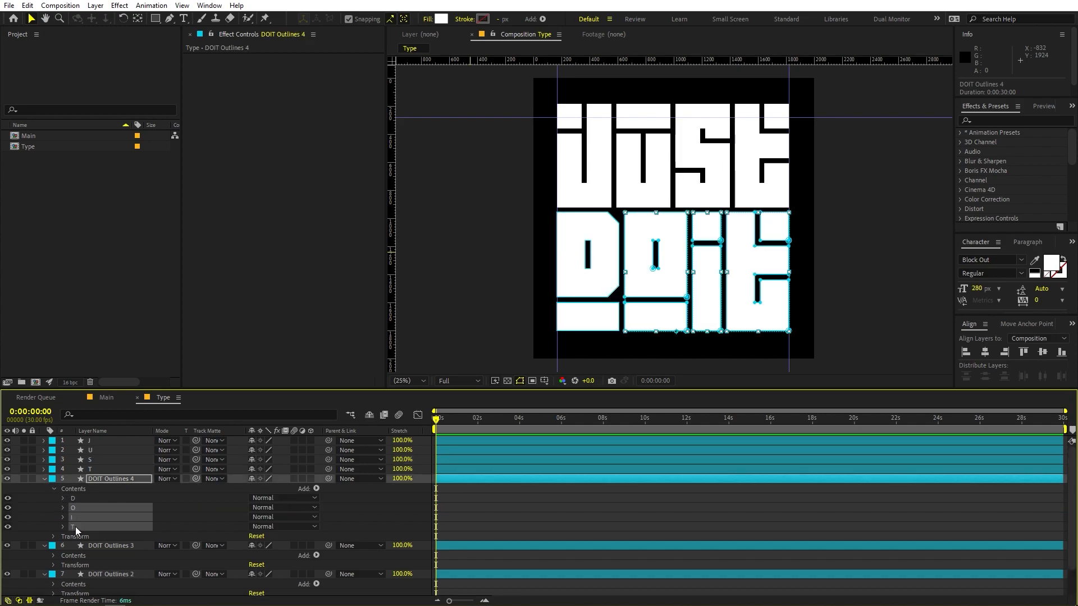
key(Delete)
Strip the other DOIT Outlines layers to one letter each: O in layer 3, I in layer 2 and T in the original
click(52, 527)
click(73, 537)
key(Delete)
click(54, 555)
key(Delete)
click(53, 583)
click(79, 573)
key(Delete)
Rename the four DOIT Outlines layers D, O, I and T in order, and clear the layer selection
click(100, 478)
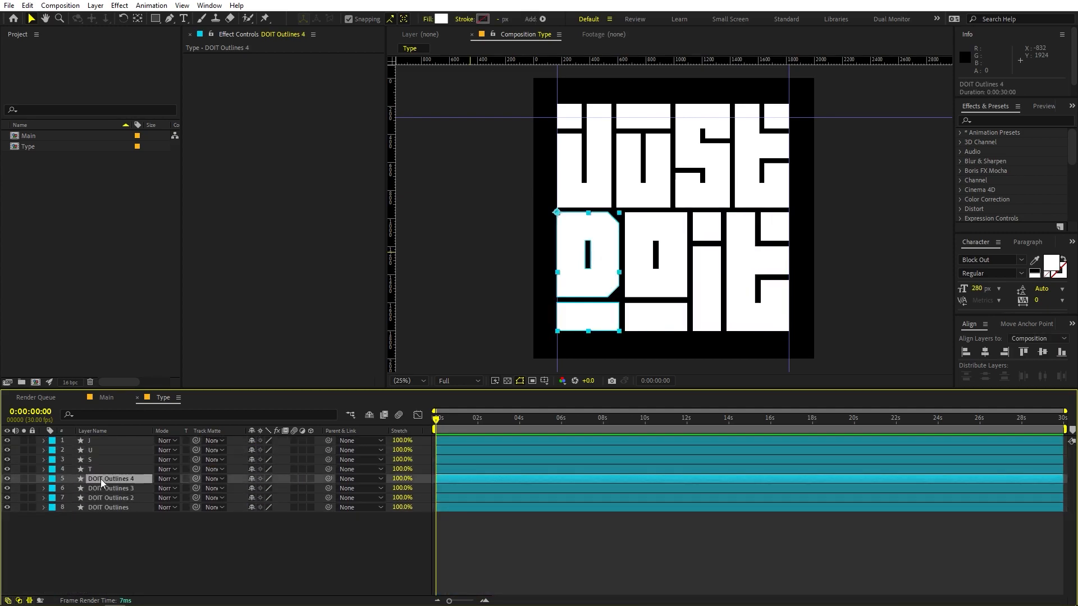
key(Return)
text(D)
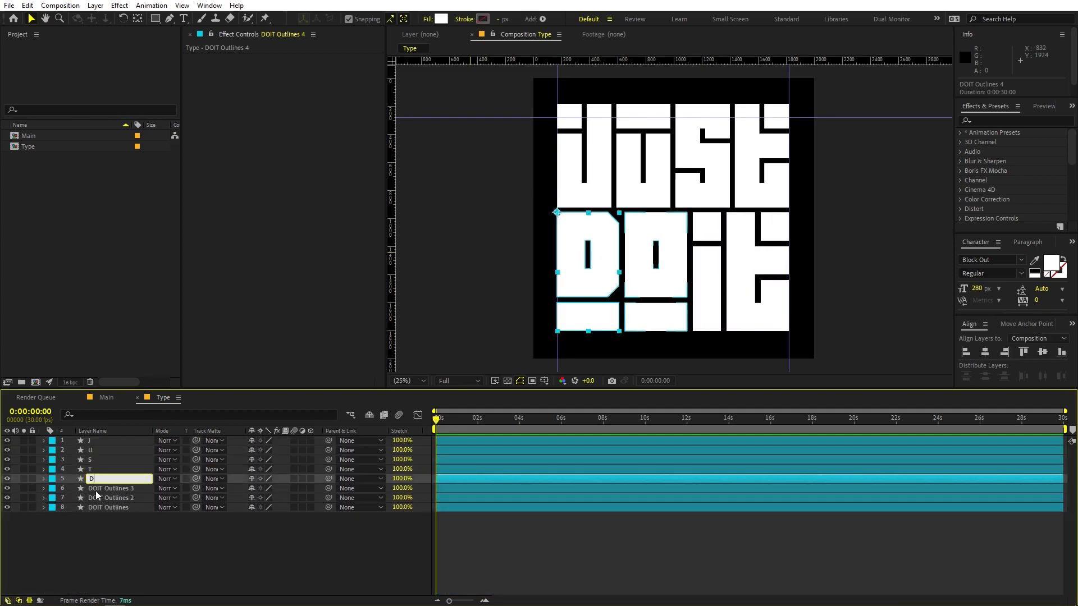
key(Return)
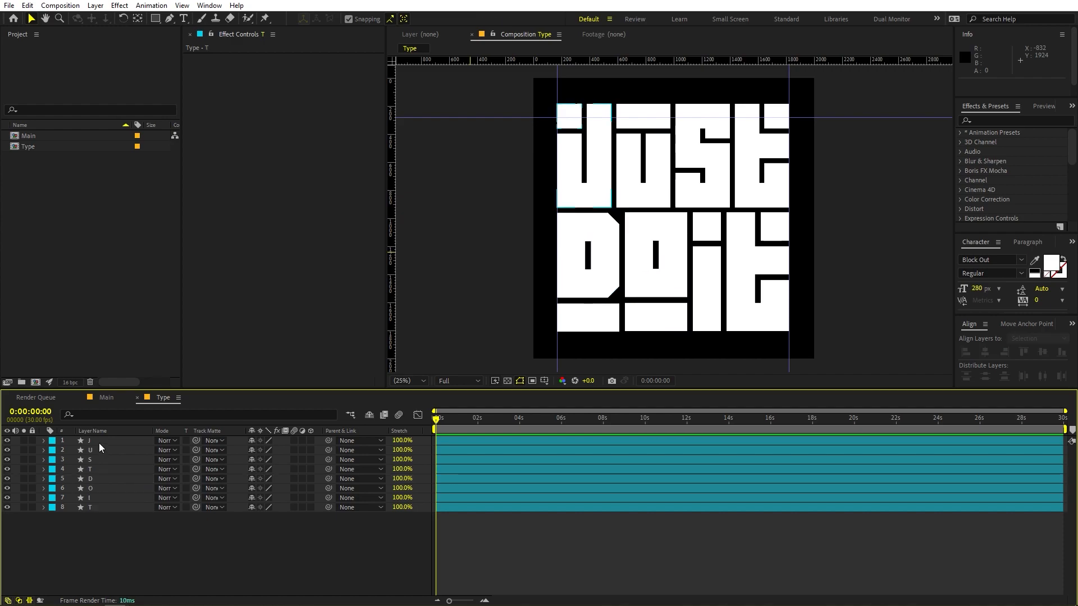
click(99, 441)
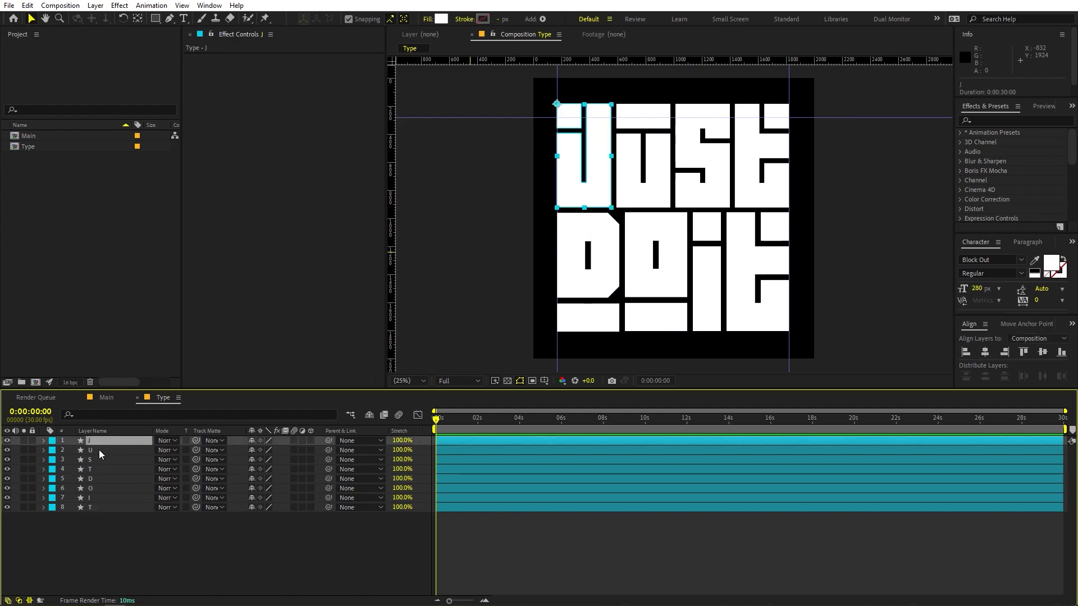
click(154, 553)
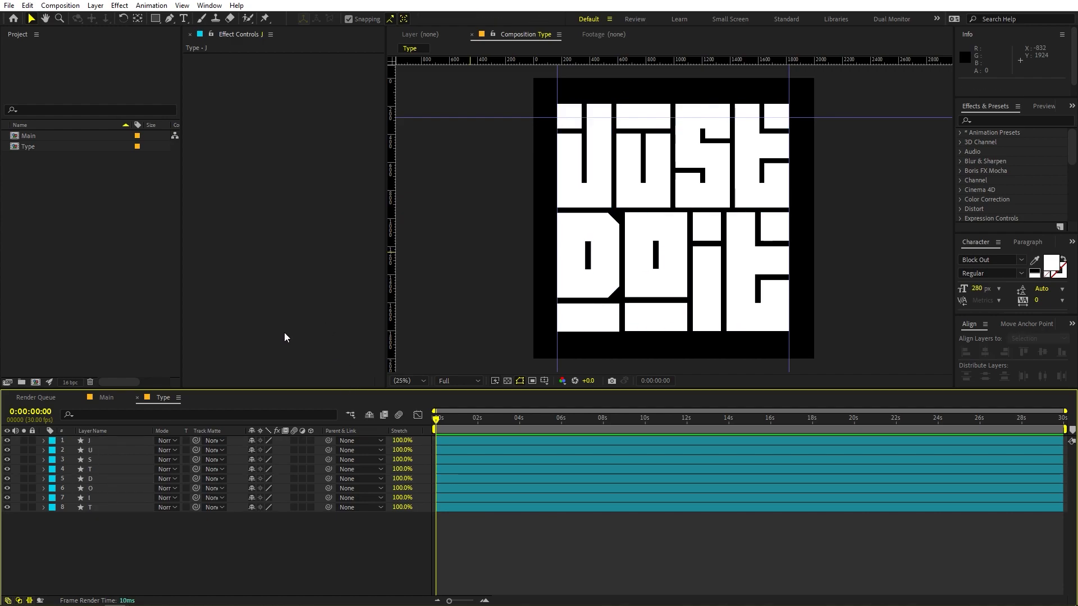
Select the T of JUST in the composition and expand its layer contents down to the individual paths
scroll(638, 188, up, 2)
drag(639, 188, 451, 367)
drag(625, 237, 545, 226)
key(v)
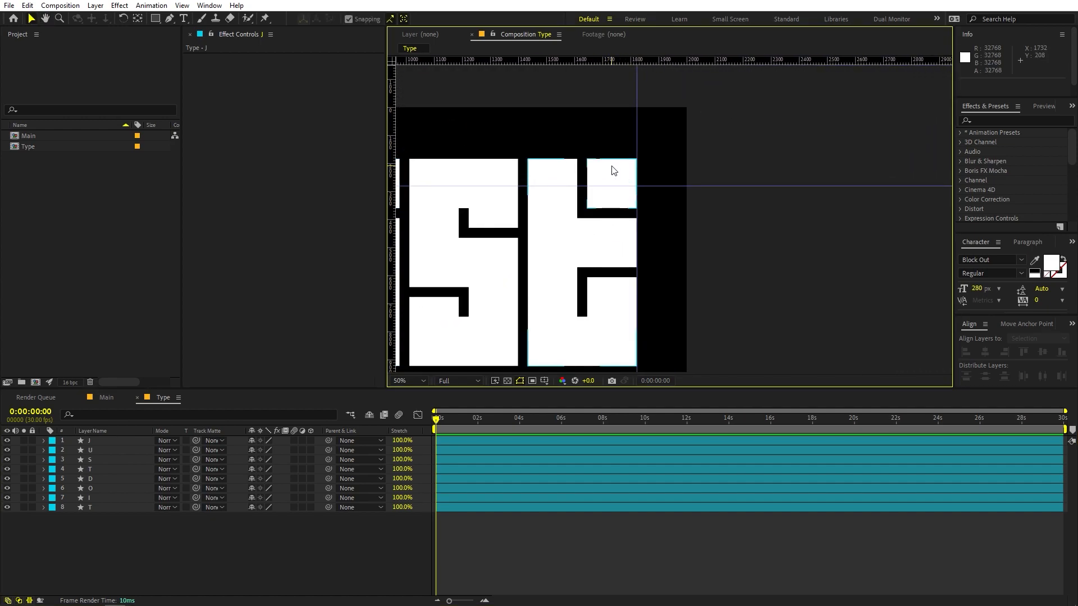
click(612, 170)
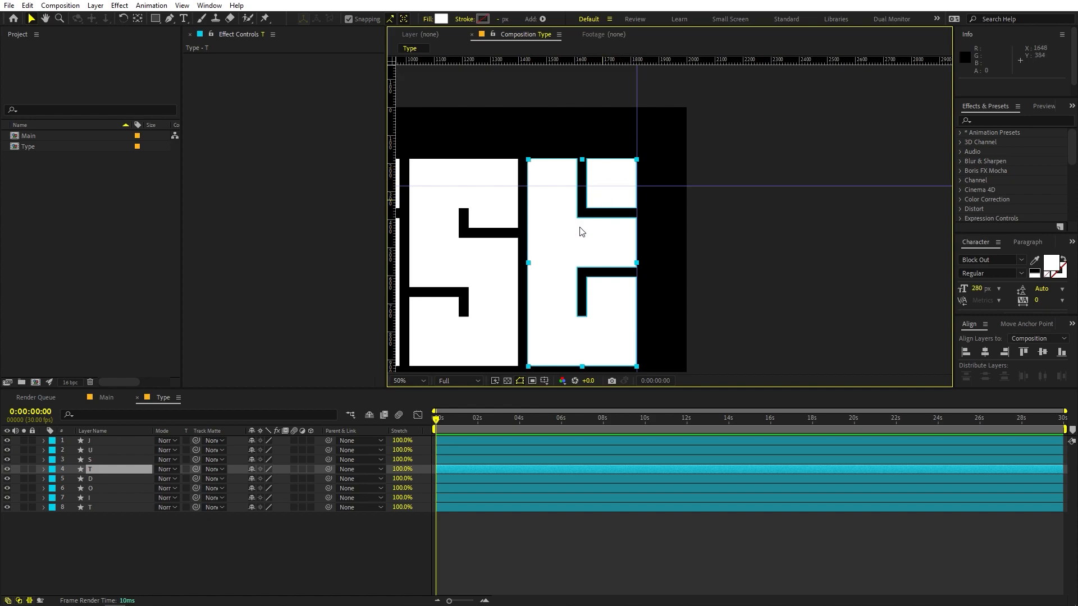
click(43, 470)
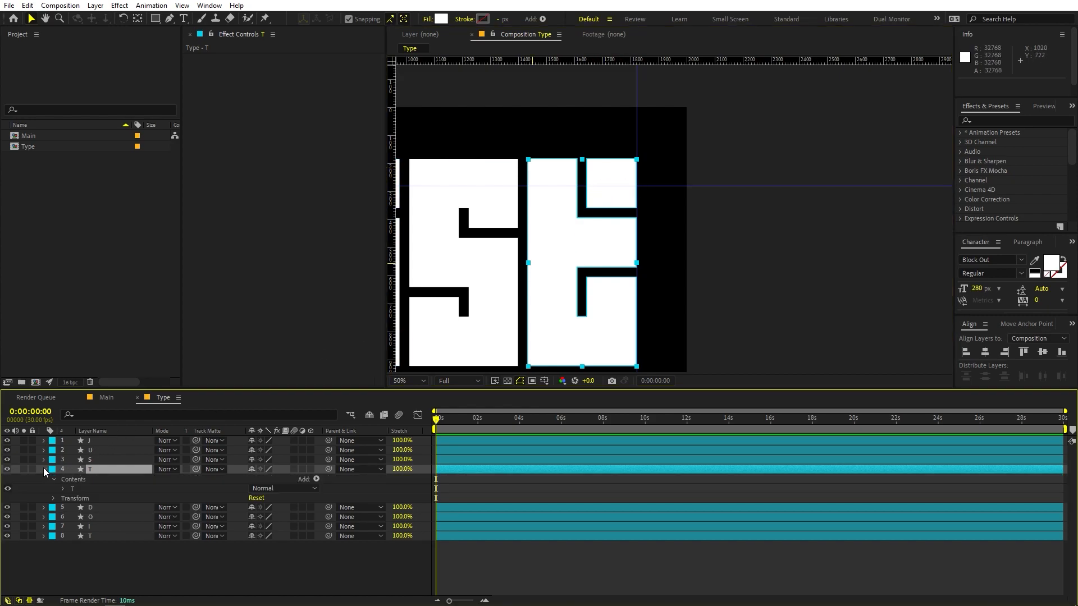
click(63, 488)
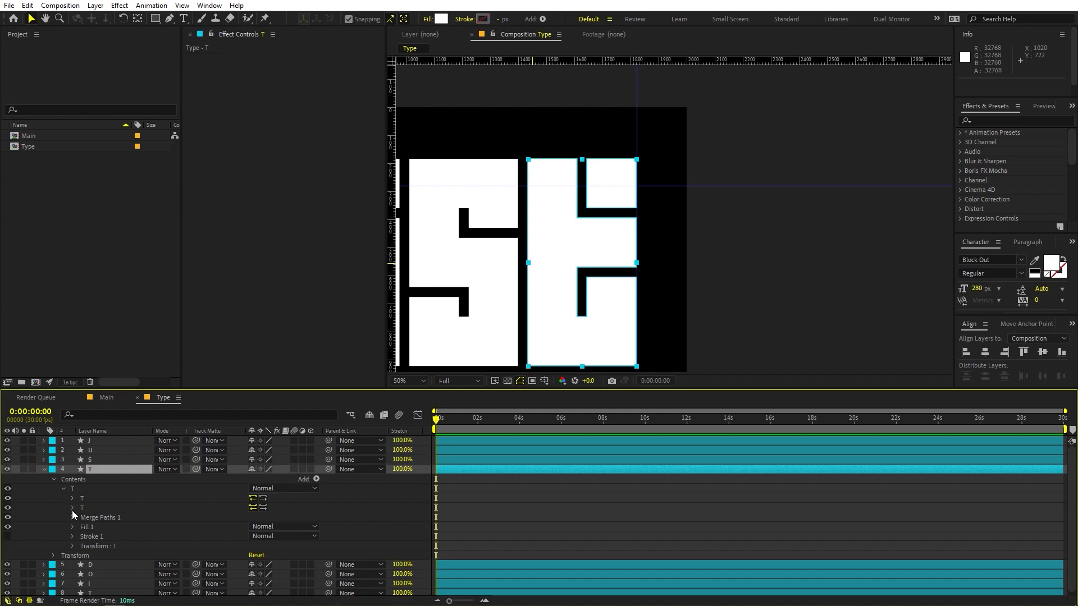
Toggle the visibility of the second path in the JUST T to identify the detached corner square, and delete that path
click(87, 511)
click(82, 499)
click(83, 510)
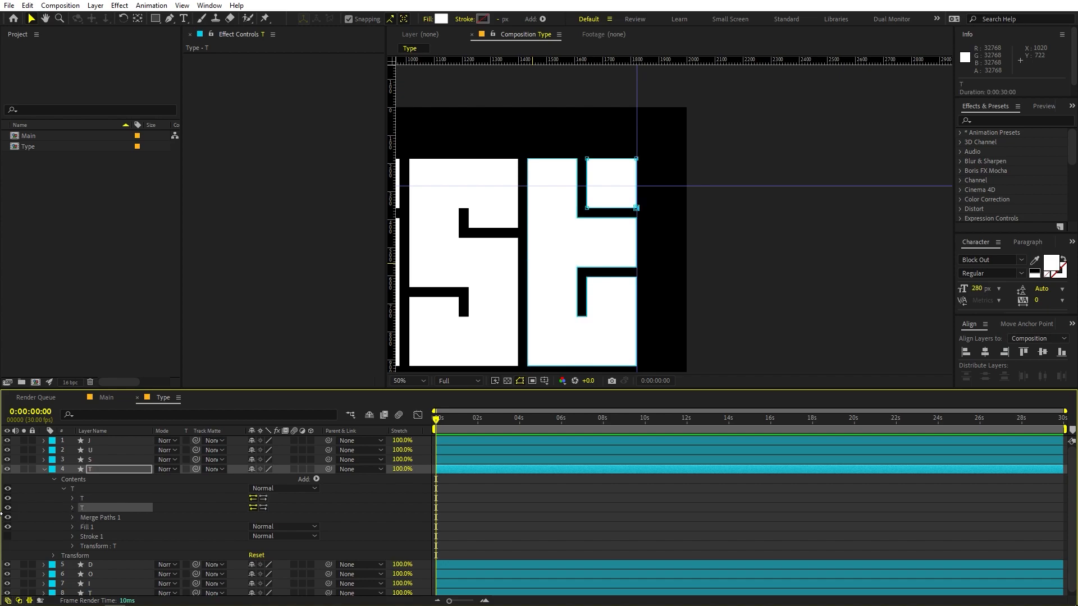
click(8, 509)
click(8, 508)
click(8, 509)
click(8, 508)
click(8, 509)
click(7, 509)
click(8, 508)
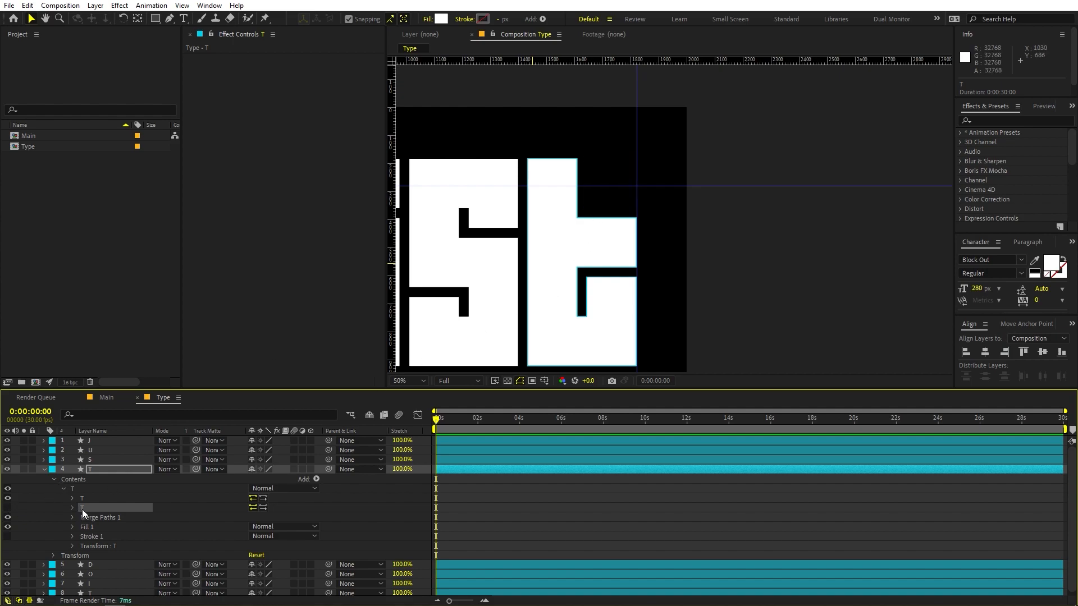
key(Delete)
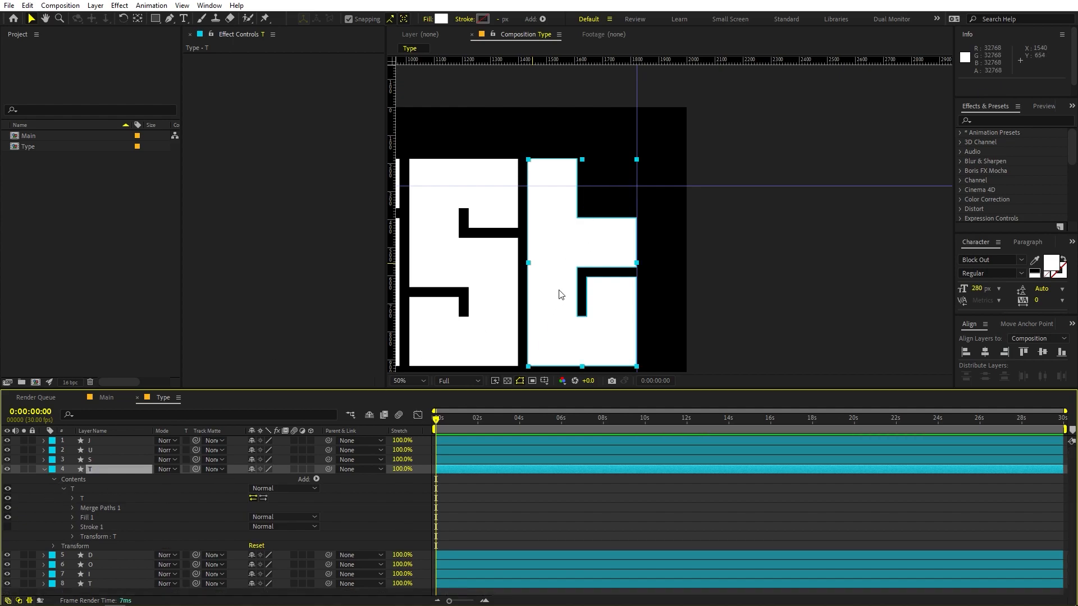
Expand the T layer of DOIT down to its paths and delete the second path, the detached corner square
scroll(558, 294, down, 2)
drag(568, 275, 645, 140)
scroll(611, 176, up, 2)
drag(611, 177, 498, 207)
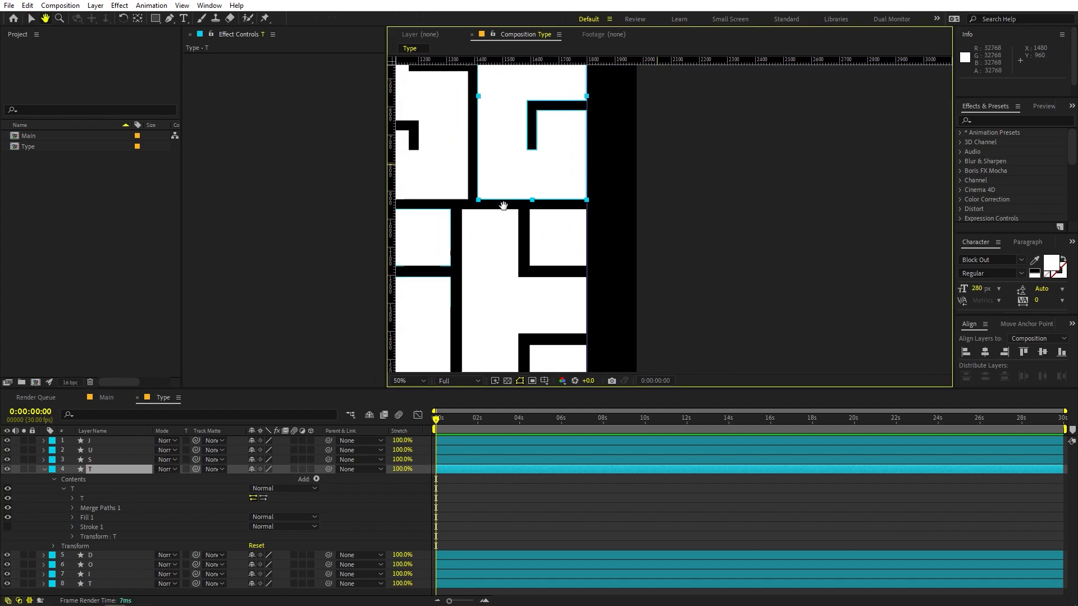
click(96, 583)
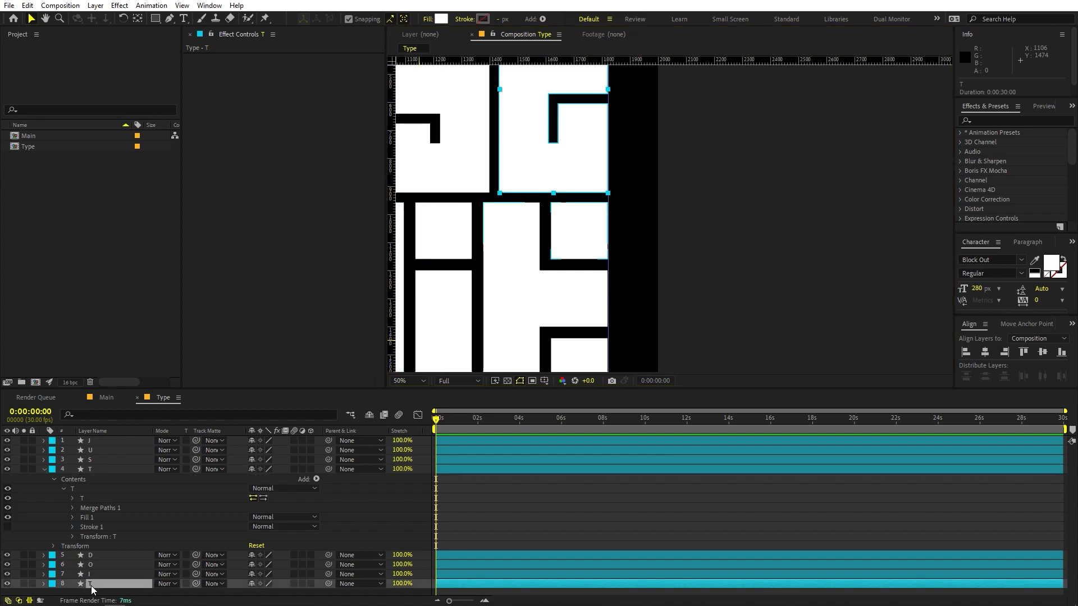
click(43, 583)
scroll(73, 587, down, 1)
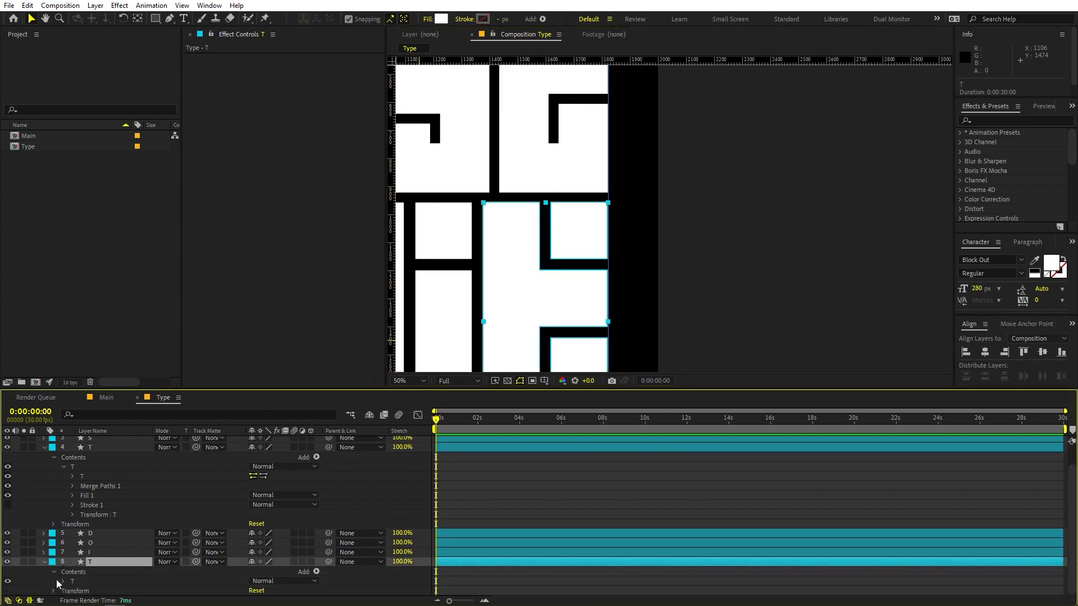
click(62, 581)
scroll(72, 581, down, 2)
click(65, 546)
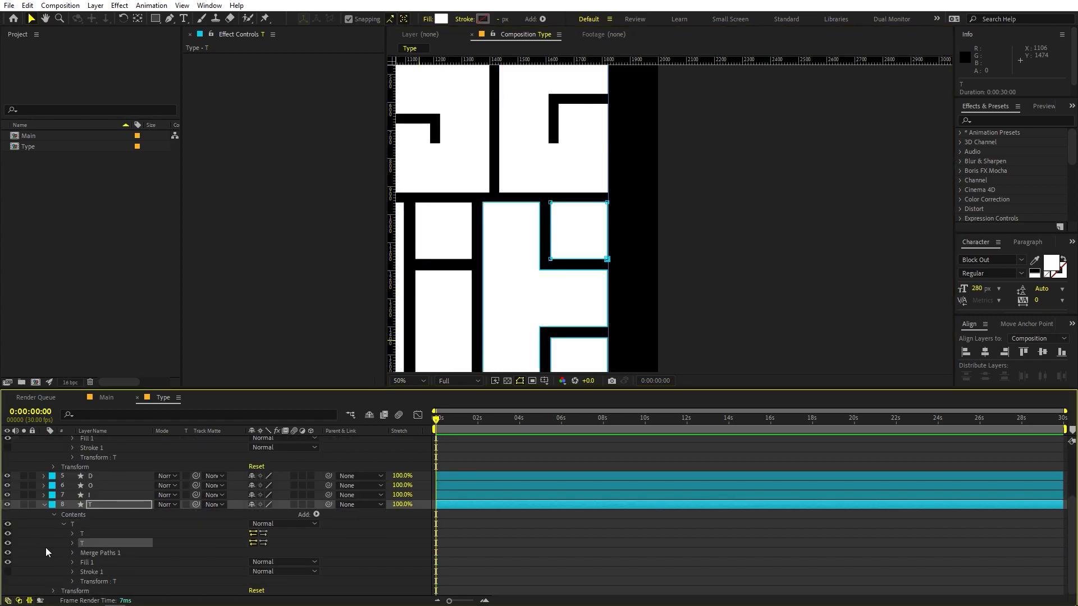
click(8, 543)
click(7, 543)
key(Delete)
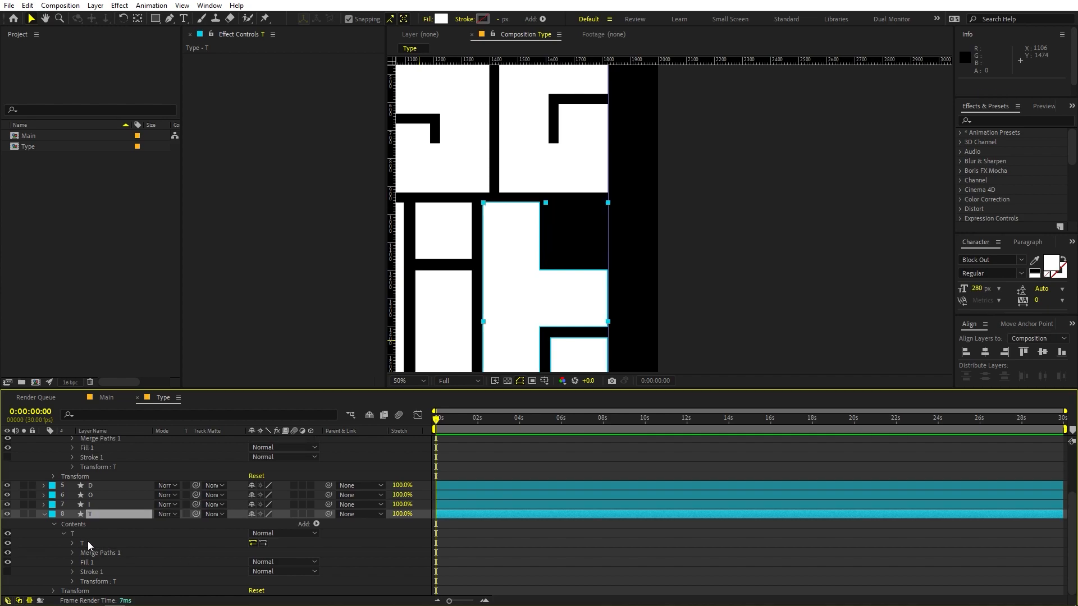
Select the D of DOIT in the composition and expand its layer contents down to the individual paths
scroll(551, 249, down, 4)
key(h)
scroll(551, 248, up, 4)
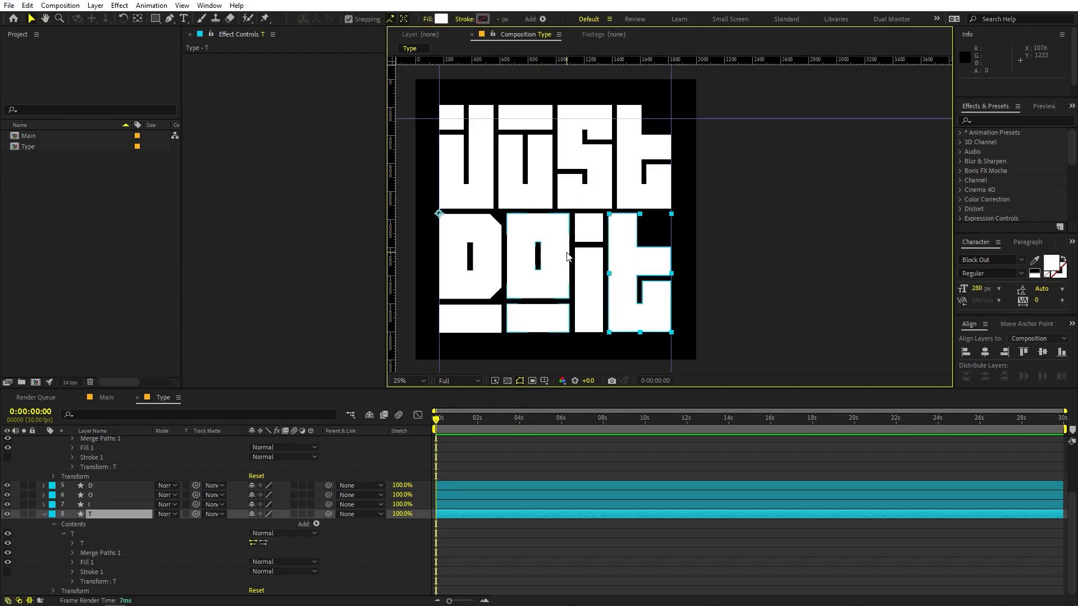
drag(530, 234, 524, 216)
key(v)
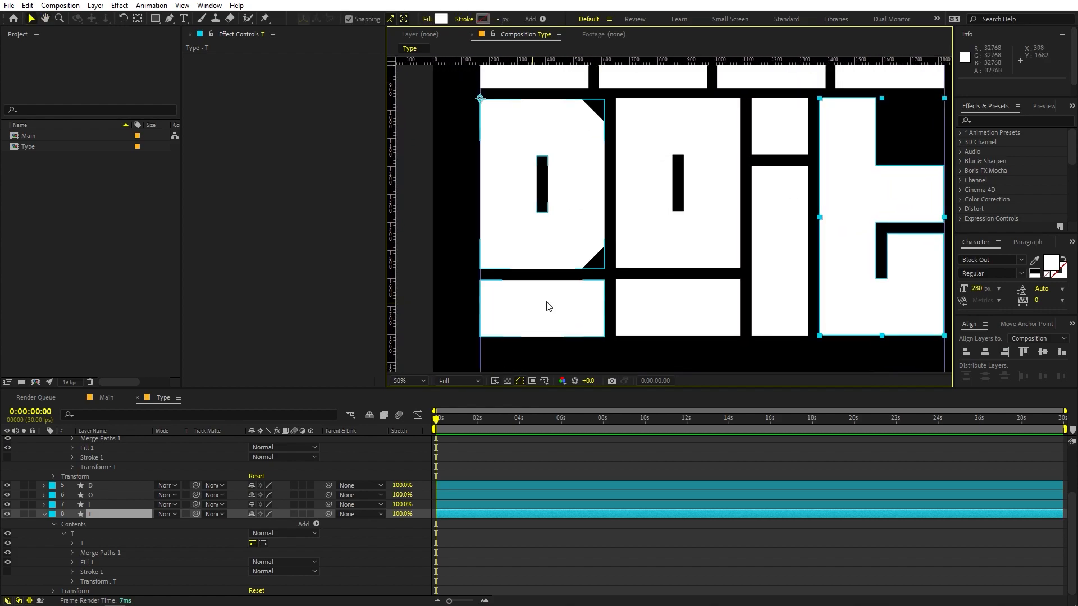
click(540, 310)
scroll(90, 507, up, 2)
click(44, 543)
scroll(63, 550, down, 2)
click(62, 534)
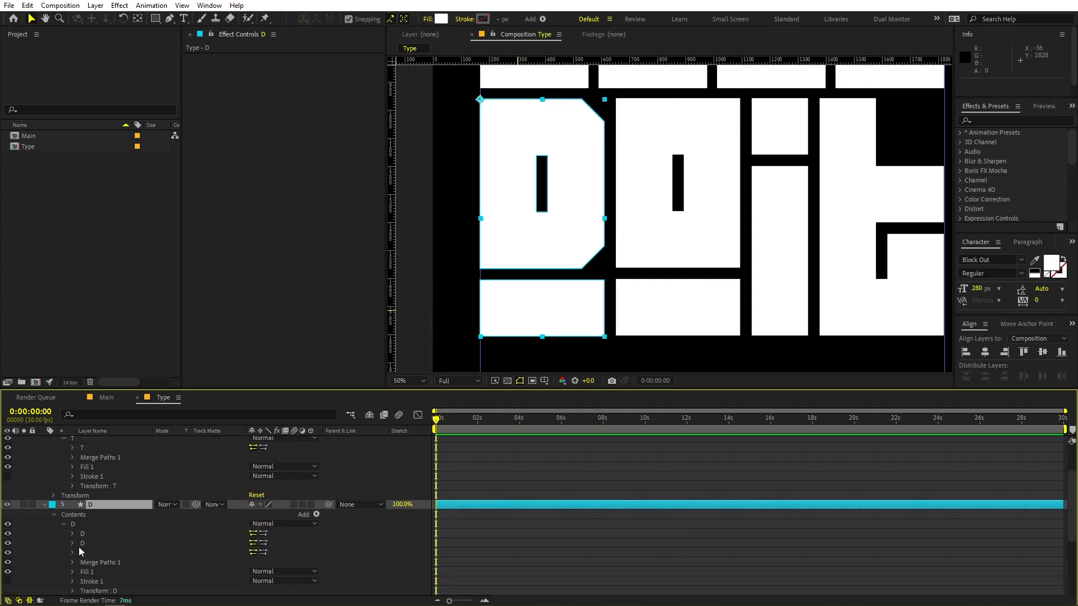
Toggle the visibility of the first path in the D to identify the detached bottom bar, and delete that path
click(89, 533)
click(7, 534)
click(7, 534)
click(7, 534)
click(8, 534)
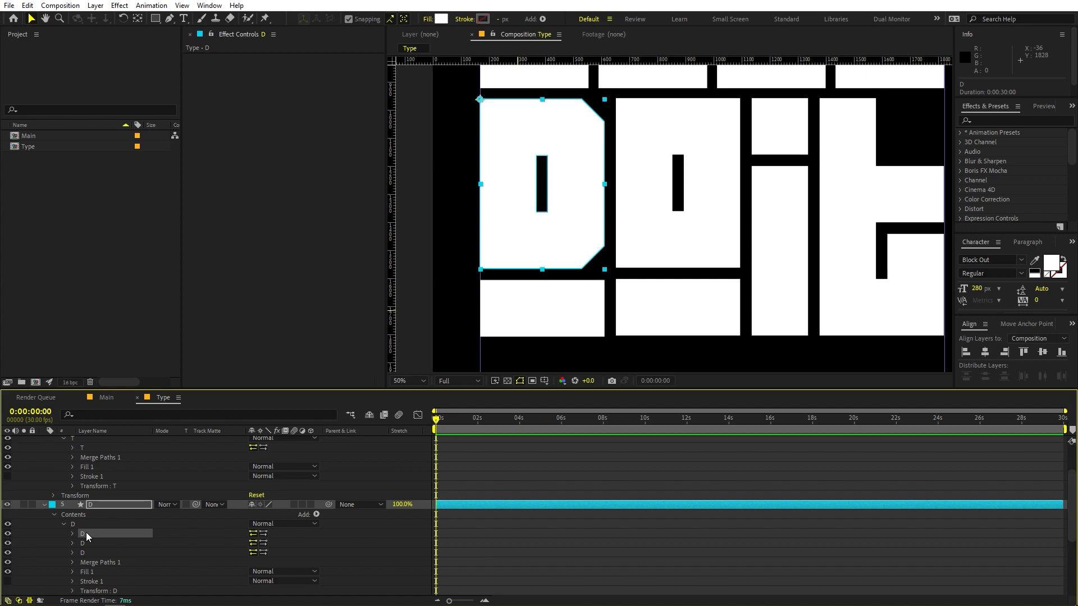
key(Delete)
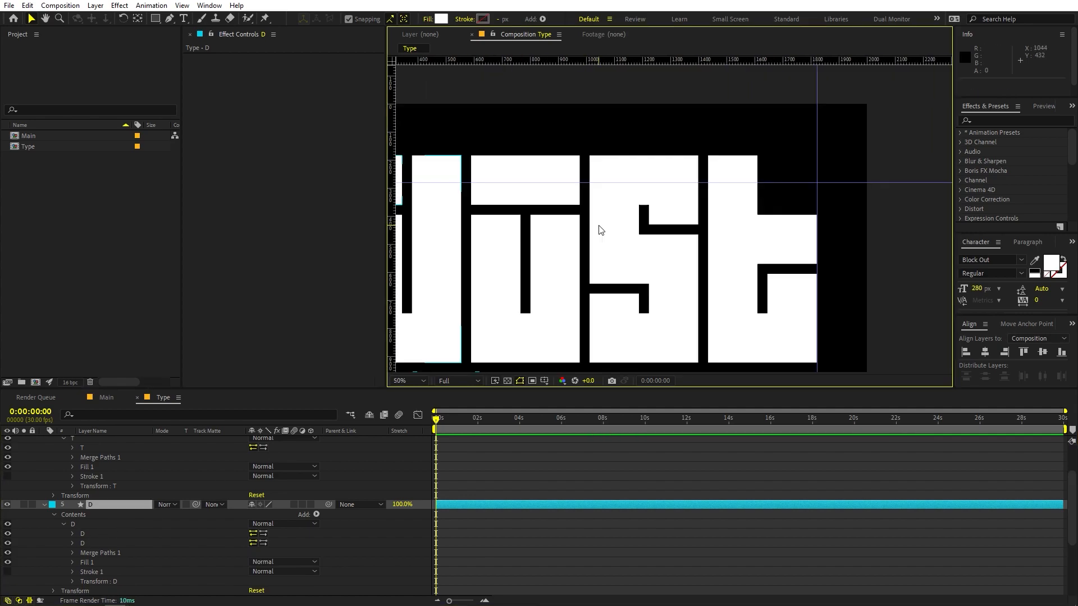
Expand the U layer of JUST down to its paths and delete the second path, the detached bar above the letter
drag(586, 222, 634, 217)
click(582, 188)
scroll(129, 508, down, 3)
scroll(121, 519, up, 5)
click(44, 449)
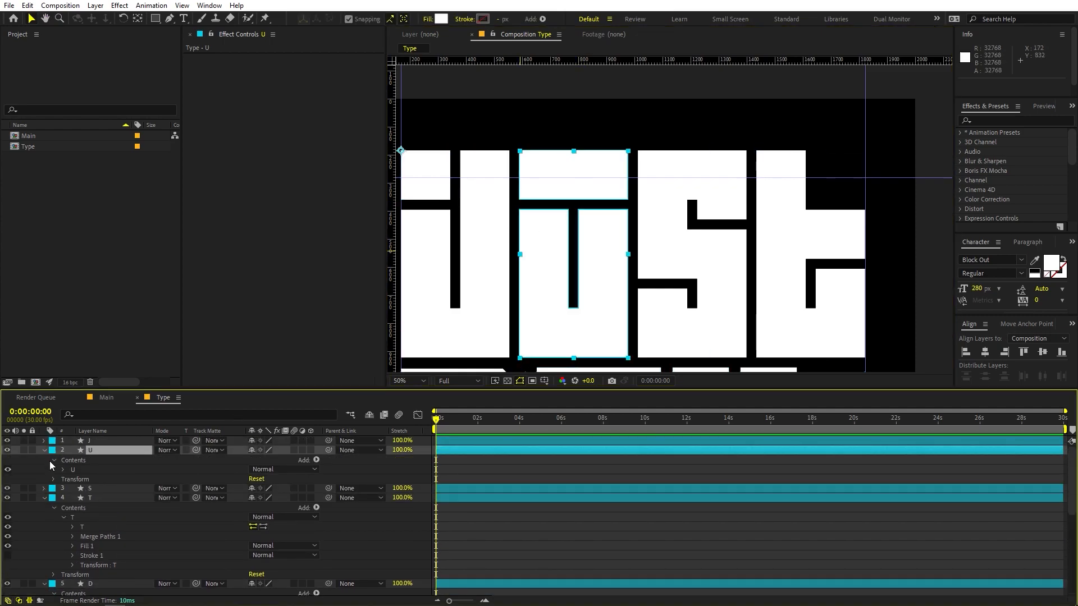
click(64, 470)
click(82, 488)
key(Delete)
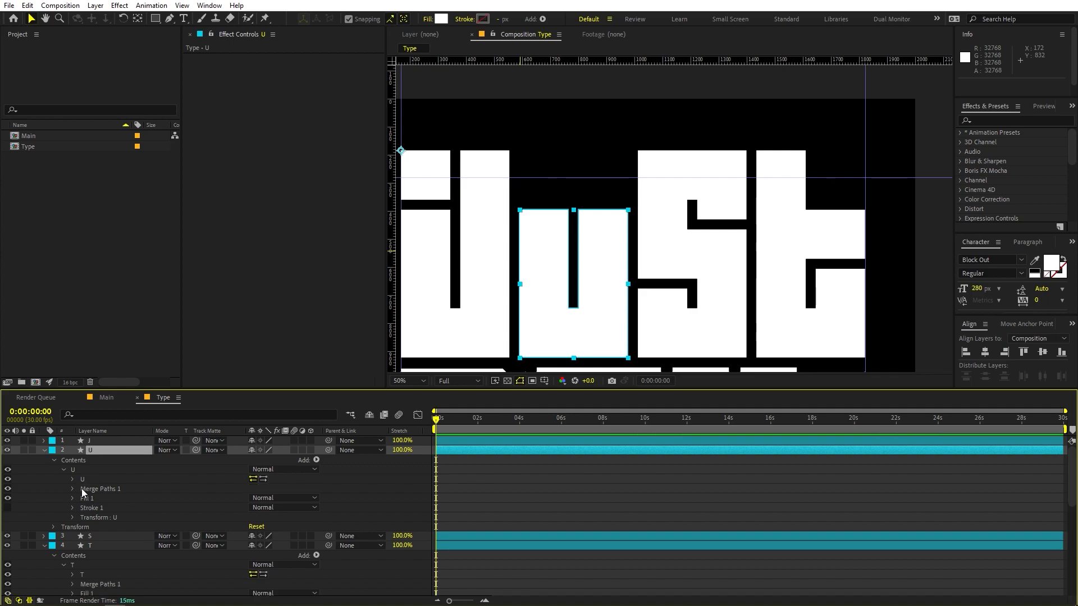
Move the horizontal guide to 183 px so it aligns with the top edge of the JUST letters
scroll(499, 300, down, 3)
drag(628, 299, 599, 285)
scroll(600, 285, up, 1)
drag(554, 253, 614, 205)
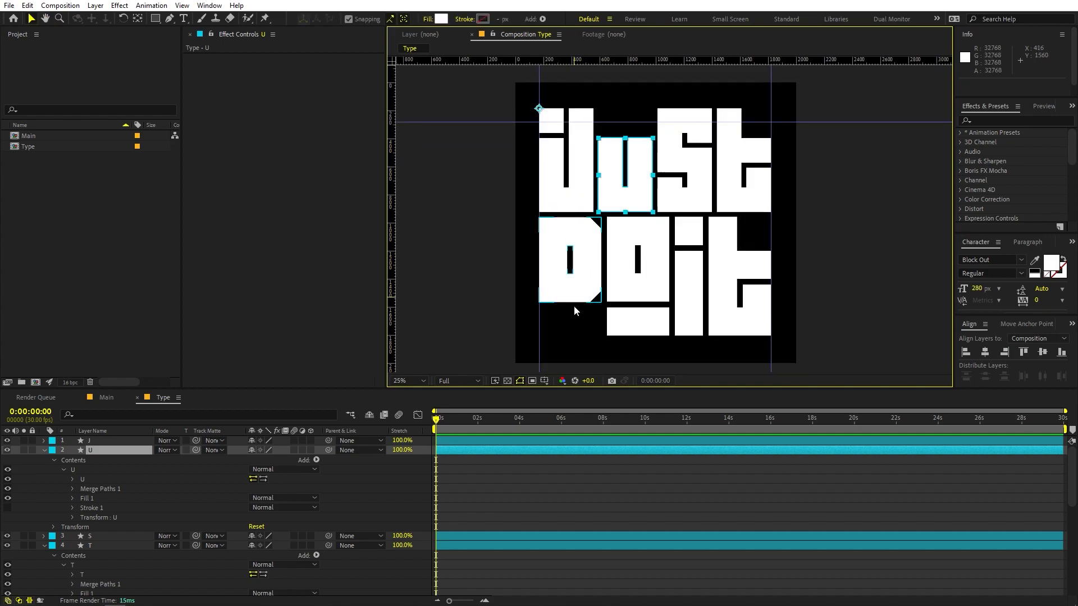
scroll(527, 145, up, 2)
drag(602, 182, 598, 348)
drag(640, 219, 741, 256)
drag(423, 230, 438, 201)
scroll(696, 178, up, 2)
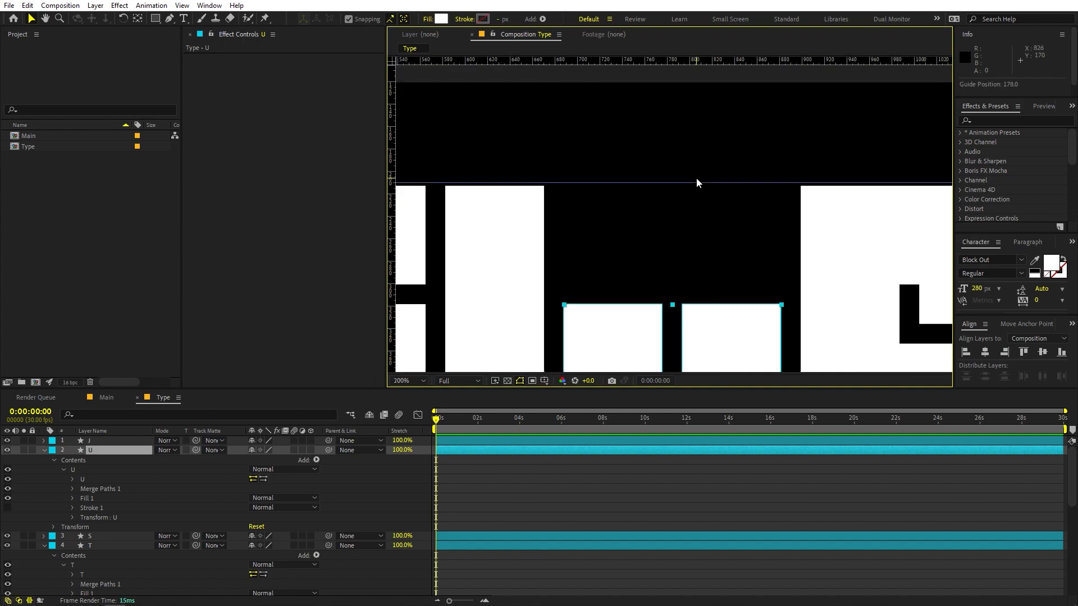
drag(531, 216, 695, 288)
drag(611, 218, 610, 224)
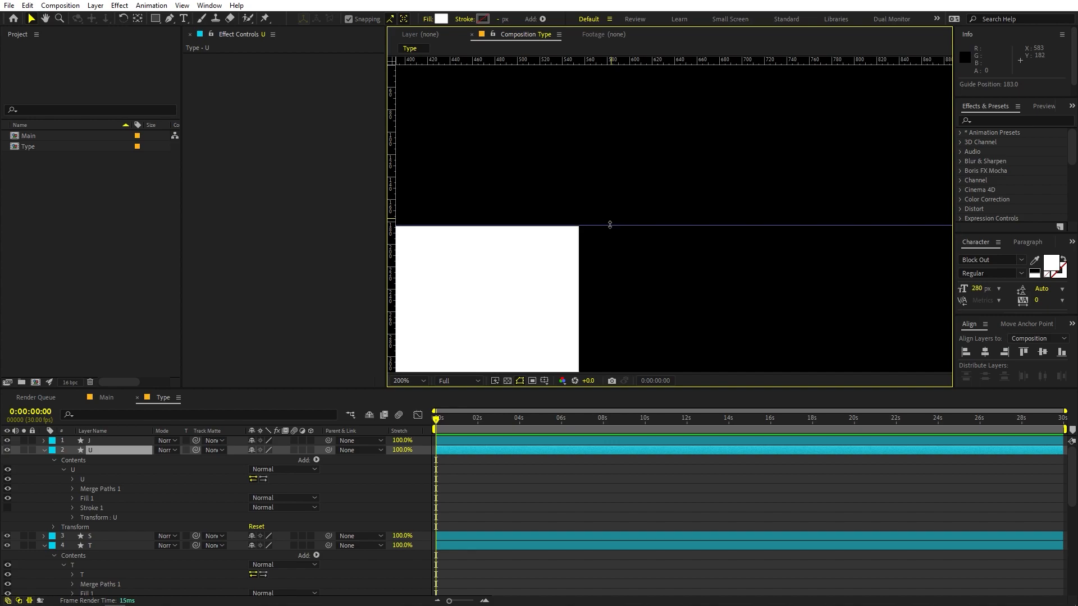
Add a horizontal guide at 1804 px along the bottom edge of the DOIT letters
scroll(610, 224, down, 4)
drag(685, 325, 594, 219)
scroll(578, 221, up, 2)
drag(484, 260, 780, 231)
drag(556, 71, 570, 227)
scroll(558, 198, down, 1)
scroll(557, 197, up, 1)
scroll(557, 196, down, 1)
drag(688, 230, 685, 322)
drag(677, 190, 675, 298)
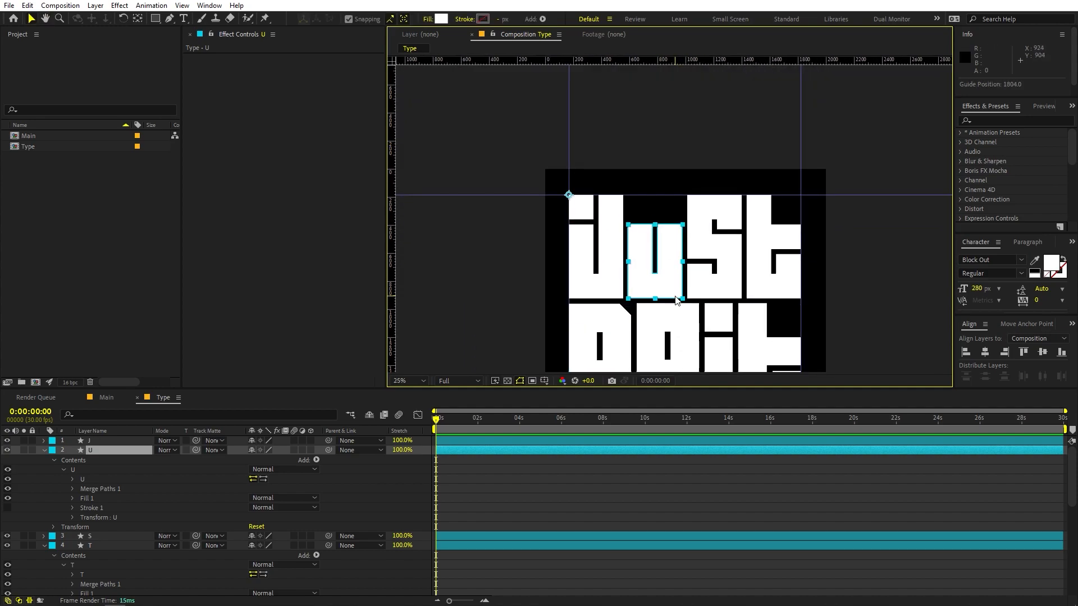
Stretch the U of JUST upward with the Pen tool by moving its four top vertices to the guide at 183 px
scroll(670, 225, up, 4)
drag(647, 210, 646, 171)
scroll(645, 172, down, 2)
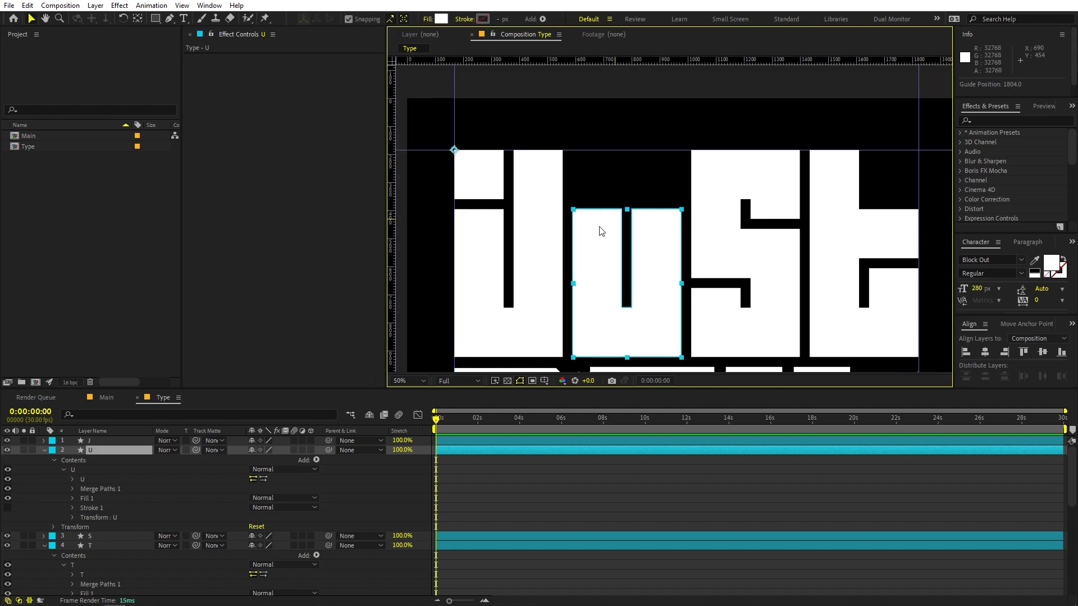
click(112, 470)
click(106, 450)
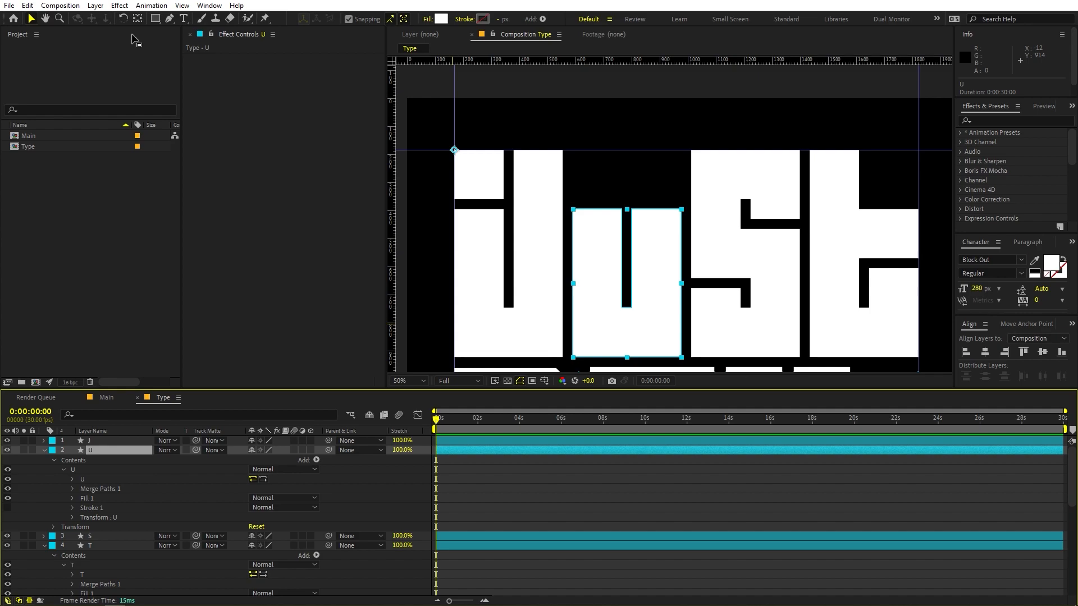
click(169, 20)
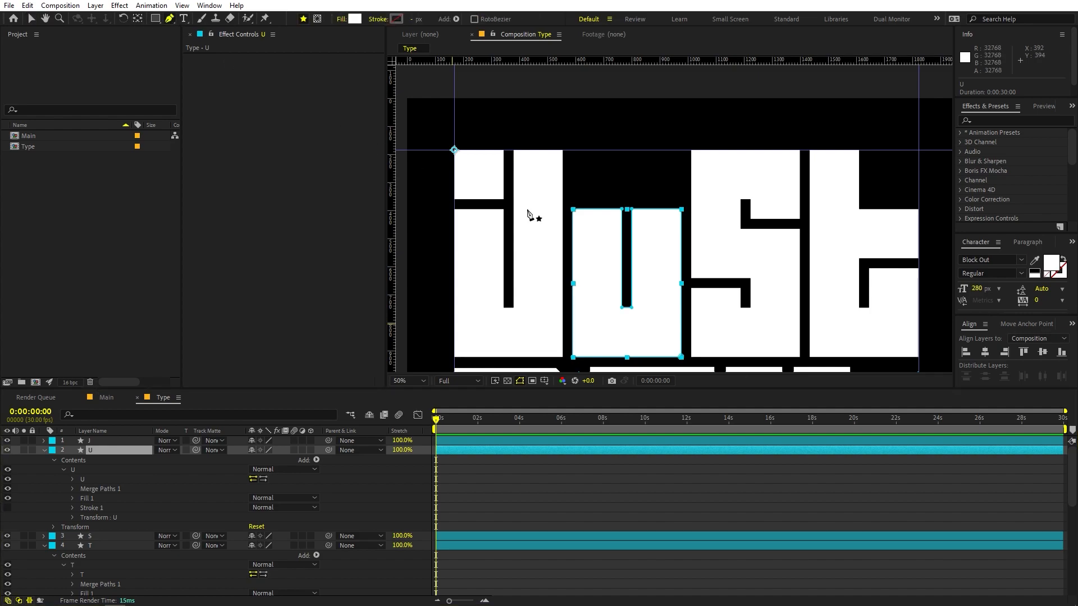
click(573, 211)
shift+click(621, 209)
shift+click(632, 209)
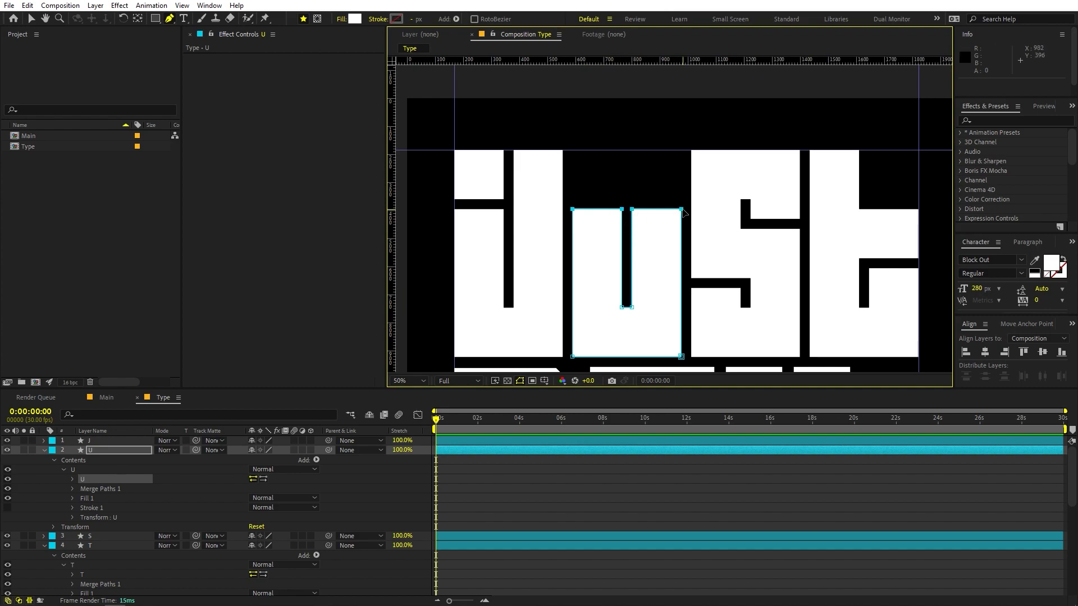
key(shift+Up)
key(shift+Up)
key(shift+Up)
key(shift+Up)
key(shift+Up)
key(shift+Up)
key(shift+Up)
key(shift+Up)
key(shift+Up)
key(shift+Up)
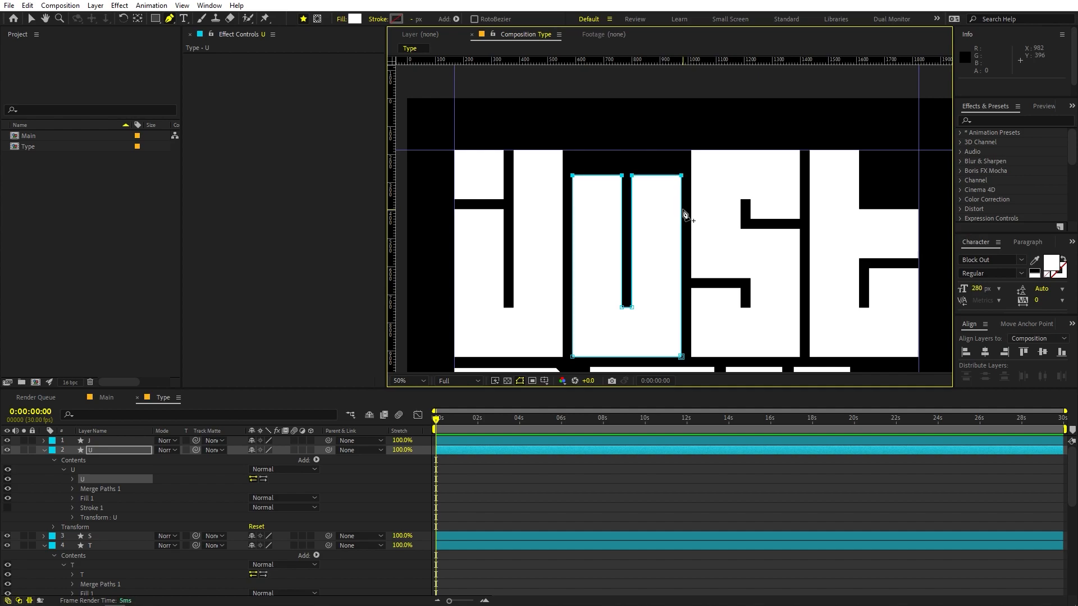
scroll(640, 197, up, 2)
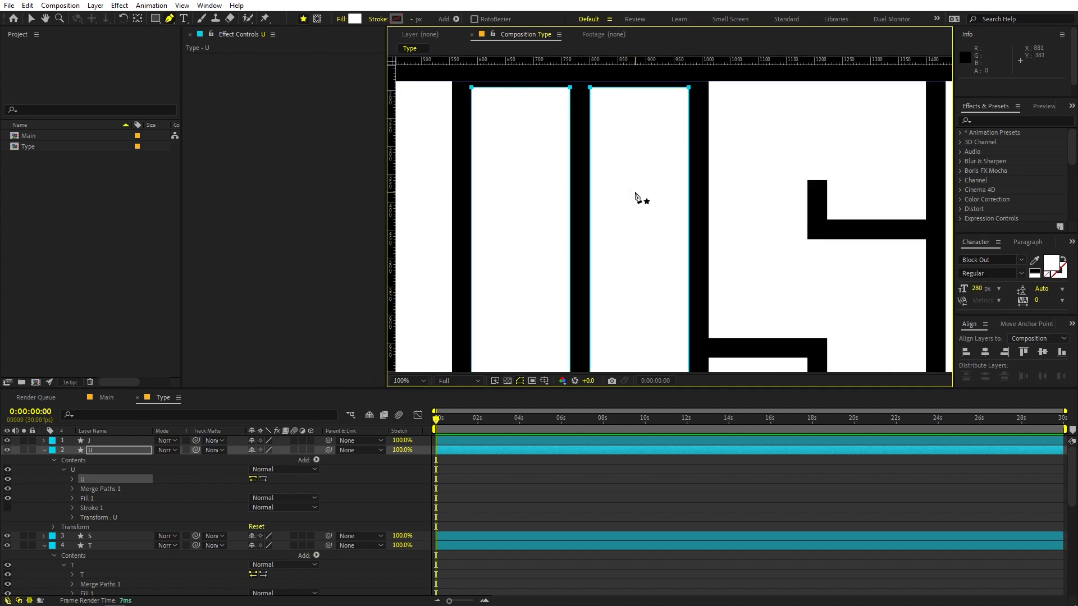
scroll(628, 230, up, 3)
key(shift+Up)
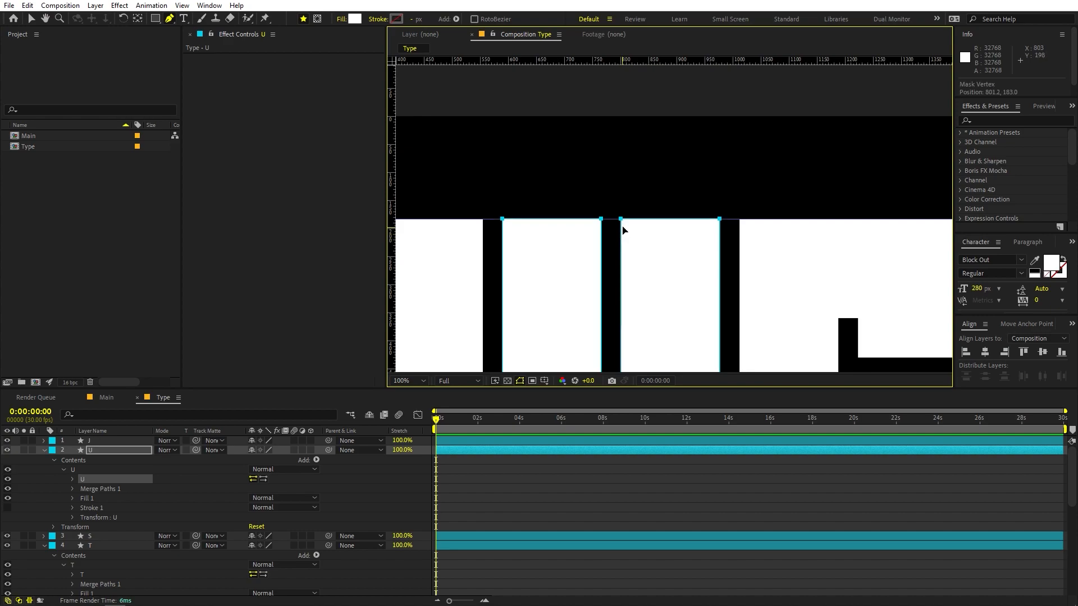
Stretch the D of DOIT down to the bottom guide by moving the lower vertices of its outline and counter, and clear the selection
scroll(627, 232, down, 3)
key(h)
drag(676, 303, 673, 179)
key(g)
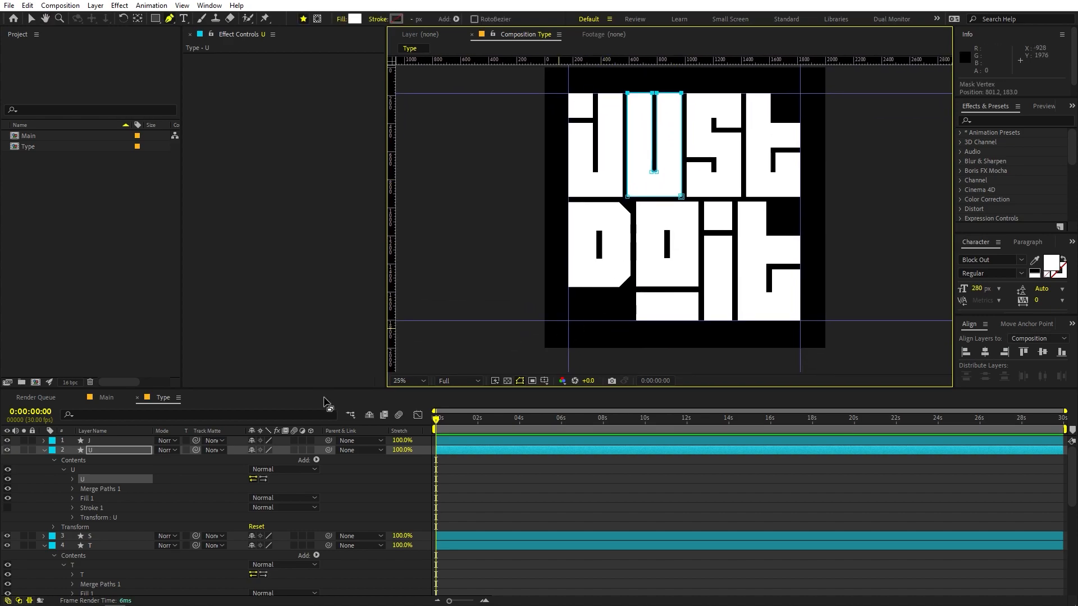
scroll(126, 510, down, 6)
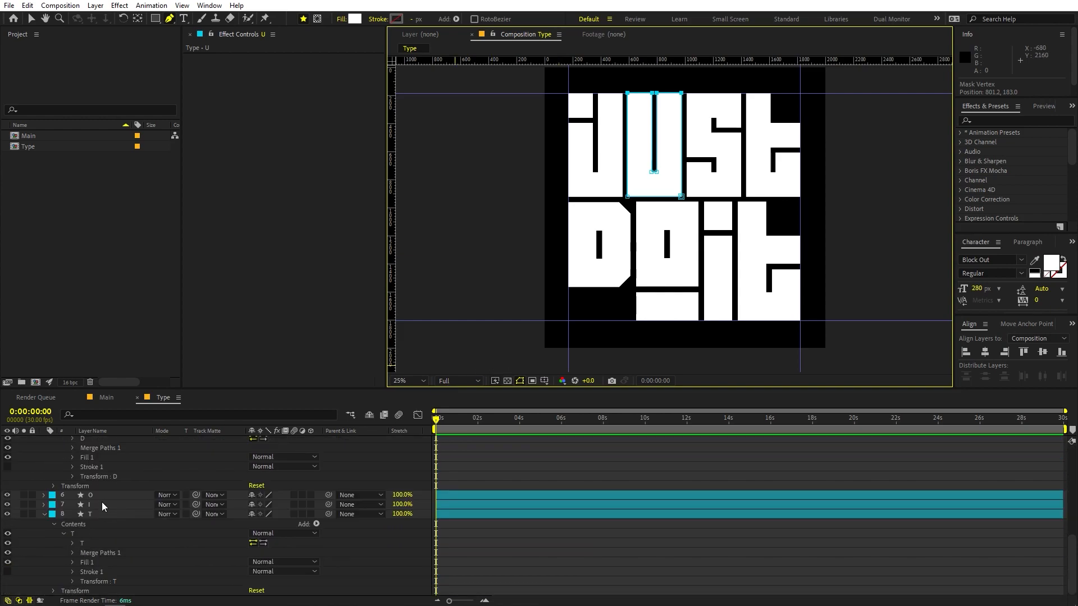
scroll(102, 503, up, 3)
click(101, 485)
key(slash)
drag(565, 268, 794, 149)
scroll(721, 194, down, 1)
drag(659, 293, 650, 272)
key(g)
click(569, 276)
click(669, 274)
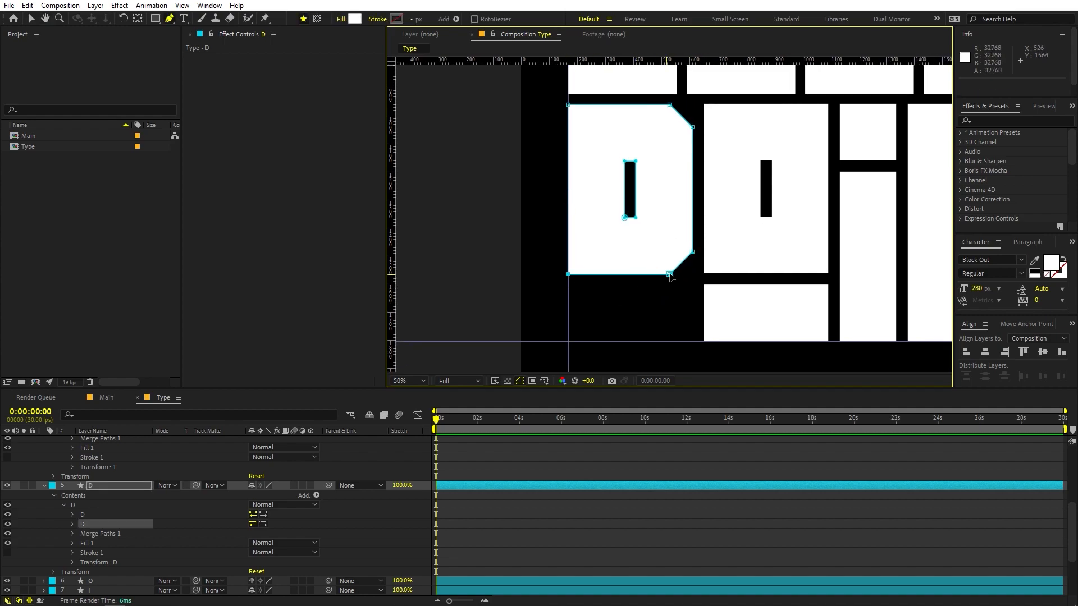
shift+click(625, 218)
drag(669, 275, 672, 344)
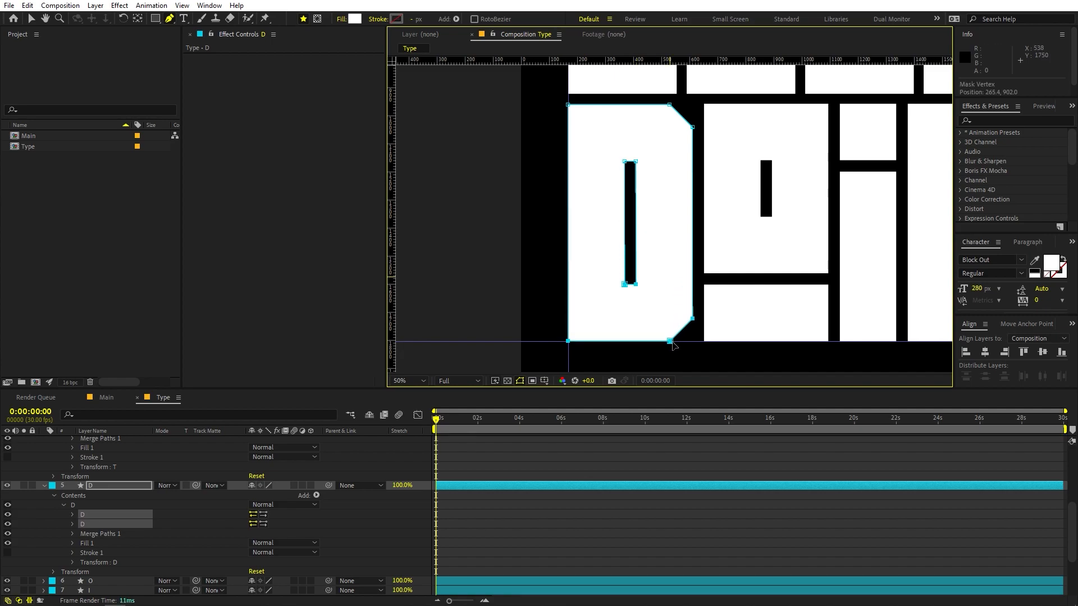
scroll(676, 341, down, 1)
drag(674, 248, 676, 341)
scroll(675, 340, up, 1)
key(F2)
Extend the right edge of the J's detached square over the letter's stem to join the pieces, and clear the selection
drag(677, 130, 688, 224)
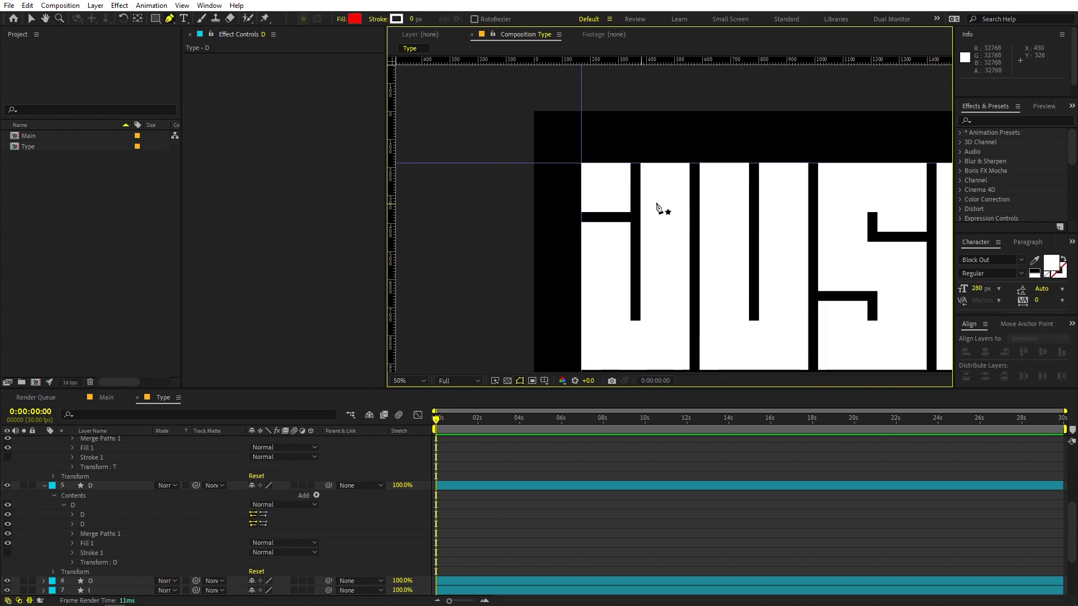
scroll(148, 472, up, 5)
click(89, 441)
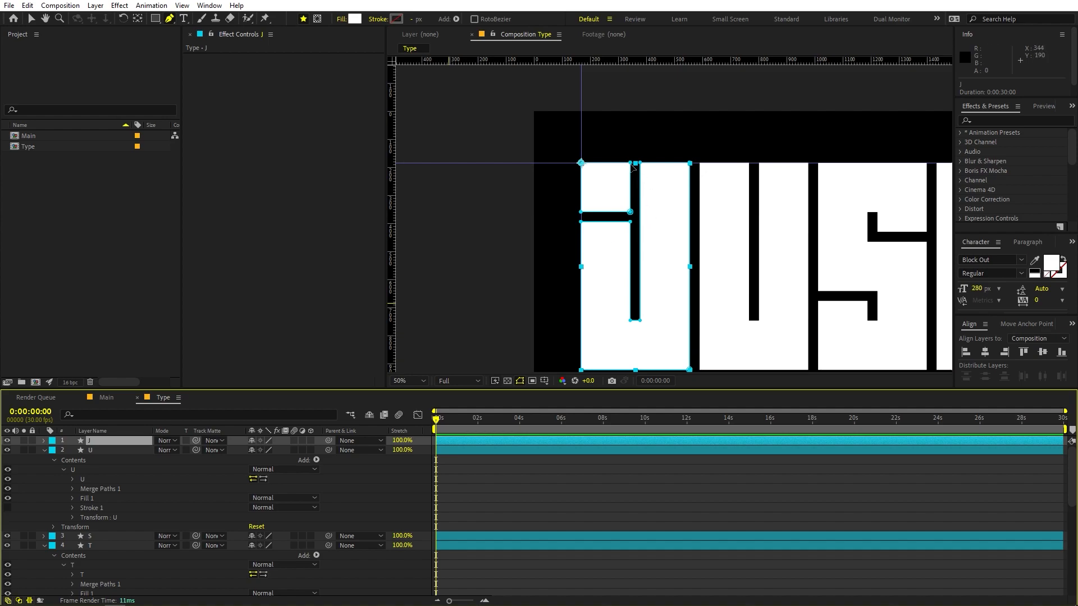
click(631, 213)
drag(632, 214, 653, 215)
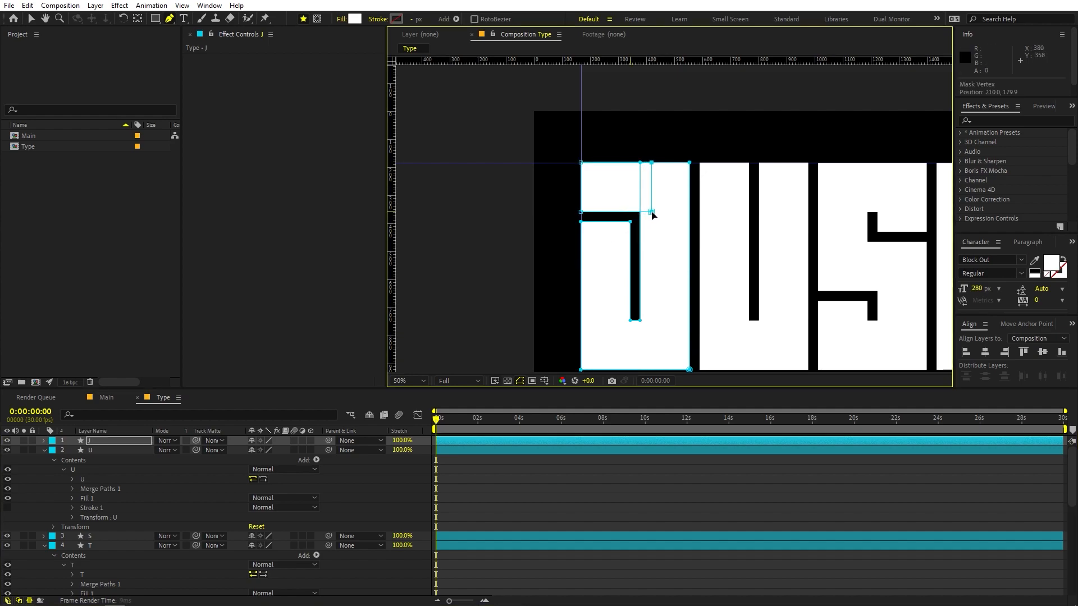
click(642, 497)
Narrow the D of DOIT by nudging the right-hand vertices of its outline and all counter vertices to the left
scroll(680, 190, down, 3)
middle_click(704, 255)
drag(704, 254, 671, 211)
scroll(661, 260, up, 1)
scroll(630, 228, up, 1)
drag(629, 176, 678, 163)
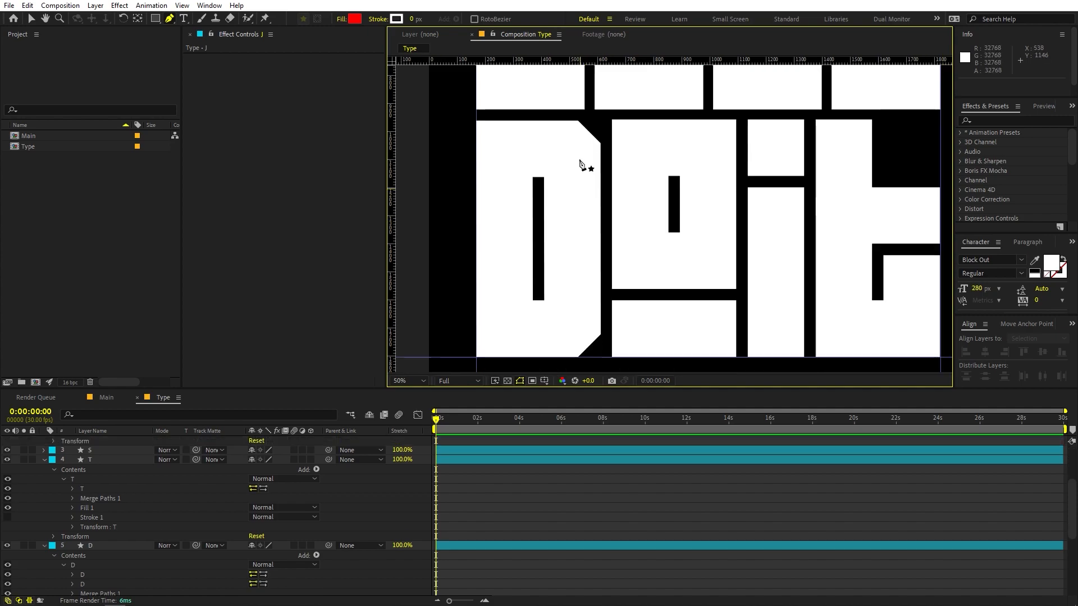
click(109, 544)
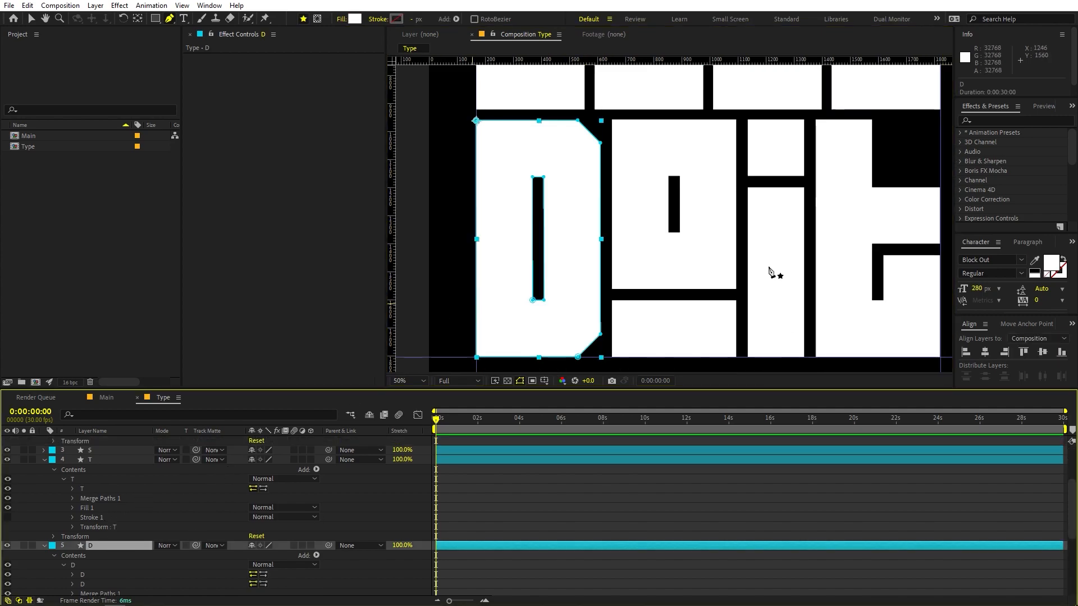
click(574, 125)
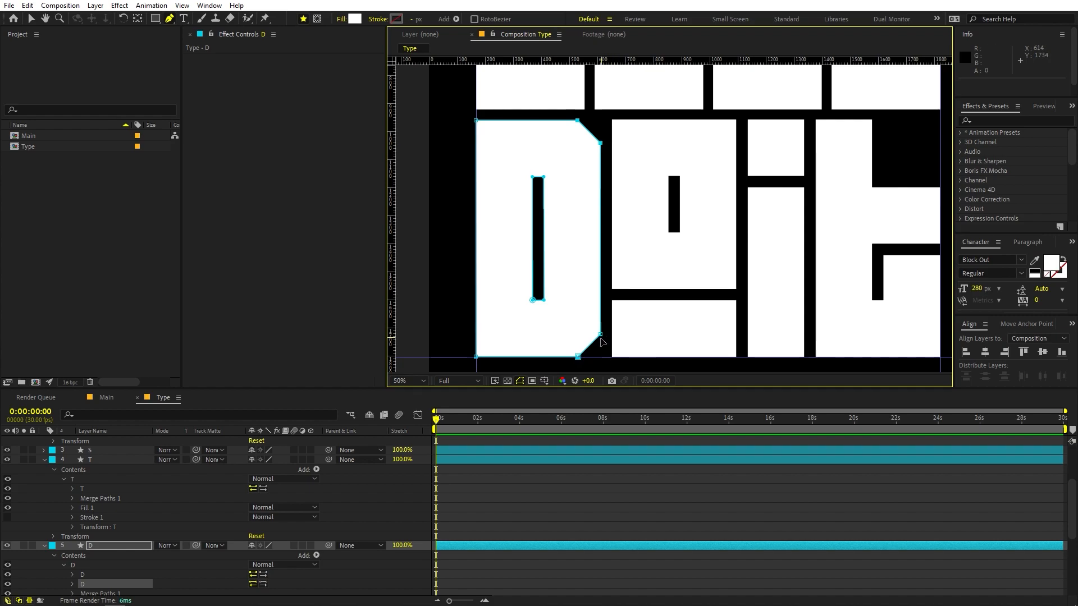
shift+click(541, 299)
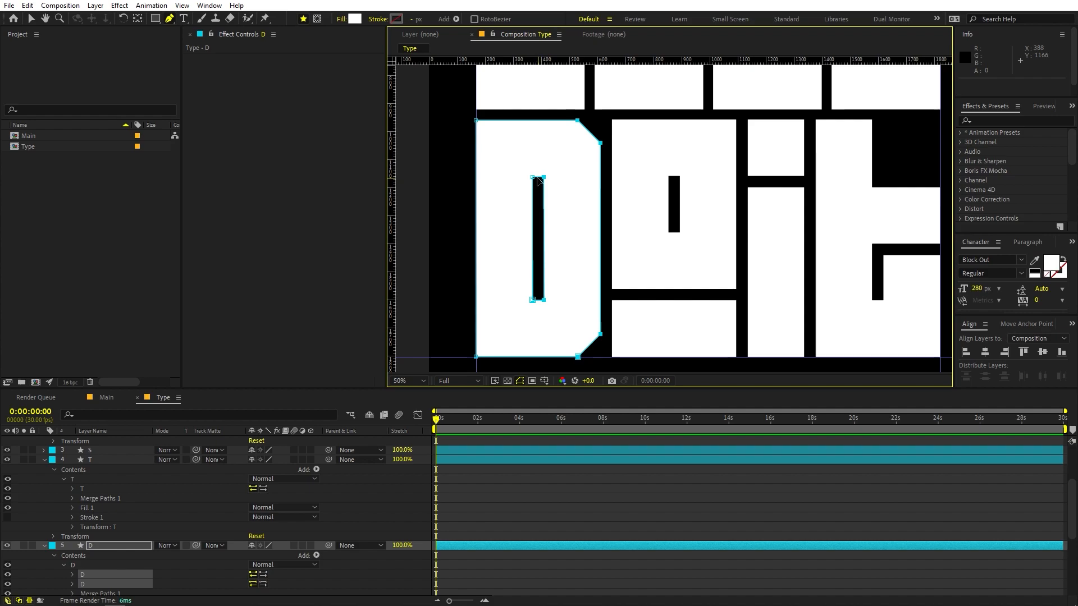
shift+click(532, 300)
key(shift+Left)
key(shift+Left)
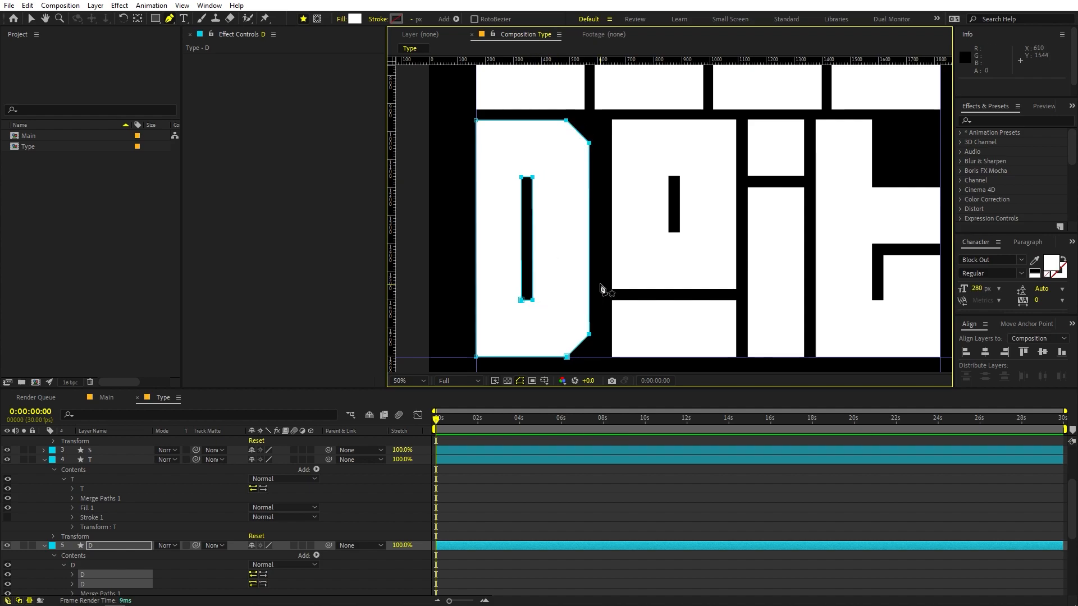
Add a vertical guide at 554 px along the right edge of the J of JUST
key(period)
key(h)
drag(604, 180, 721, 272)
key(g)
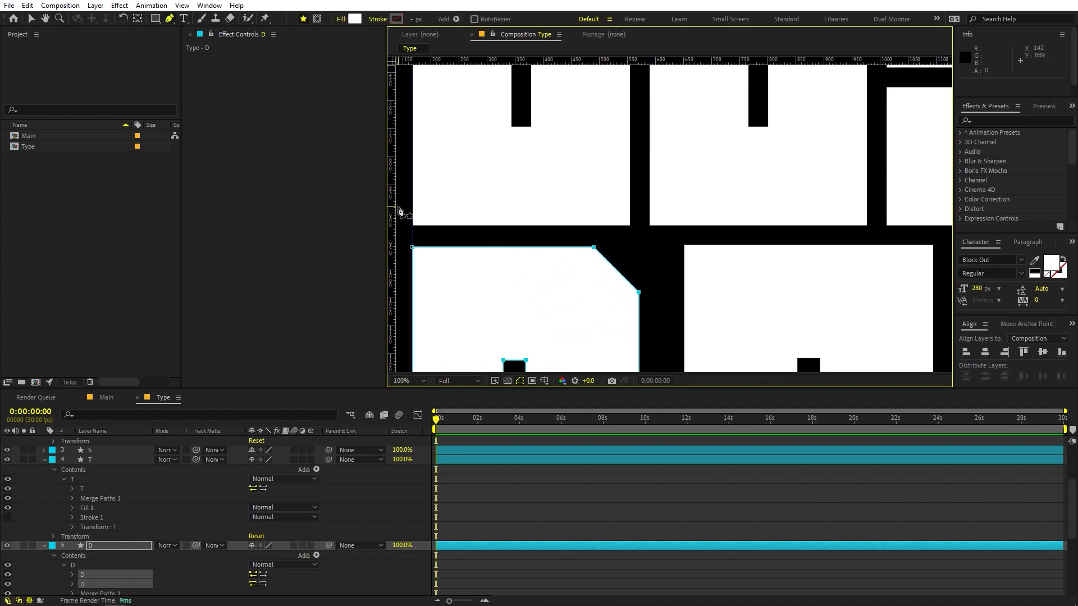
drag(396, 210, 630, 242)
key(period)
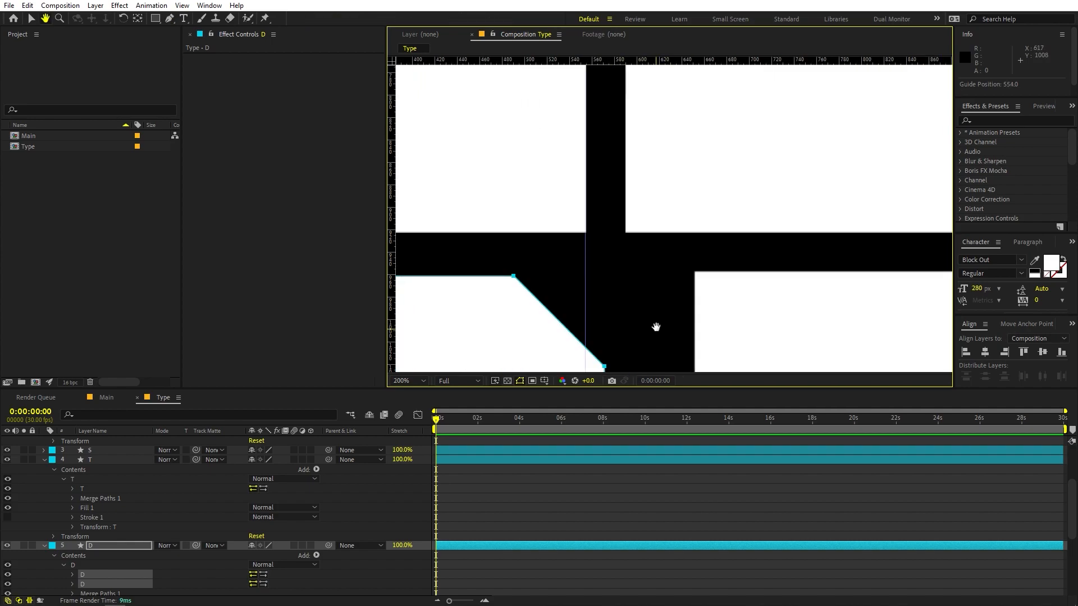
Nudge the selected D vertices further left until the letter's right edge meets the 554 px guide
scroll(655, 327, down, 2)
click(606, 311)
key(Left)
key(Left)
key(Left)
key(Left)
key(Left)
key(Left)
key(Left)
key(Left)
key(Left)
key(Left)
key(Left)
key(Left)
key(Left)
key(Left)
key(Left)
key(Left)
key(Left)
key(Left)
key(Left)
key(Left)
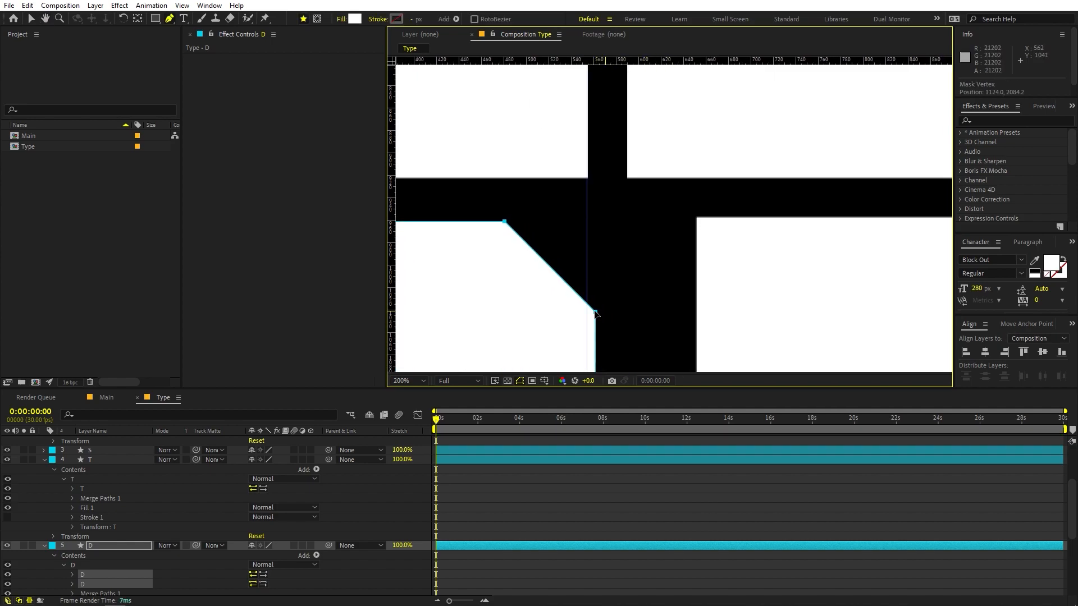
key(comma)
scroll(655, 312, up, 2)
key(comma)
key(comma)
Centre the counter of the D in DOIT by selecting its vertices and nudging them to the right
key(ctrl+shift+a)
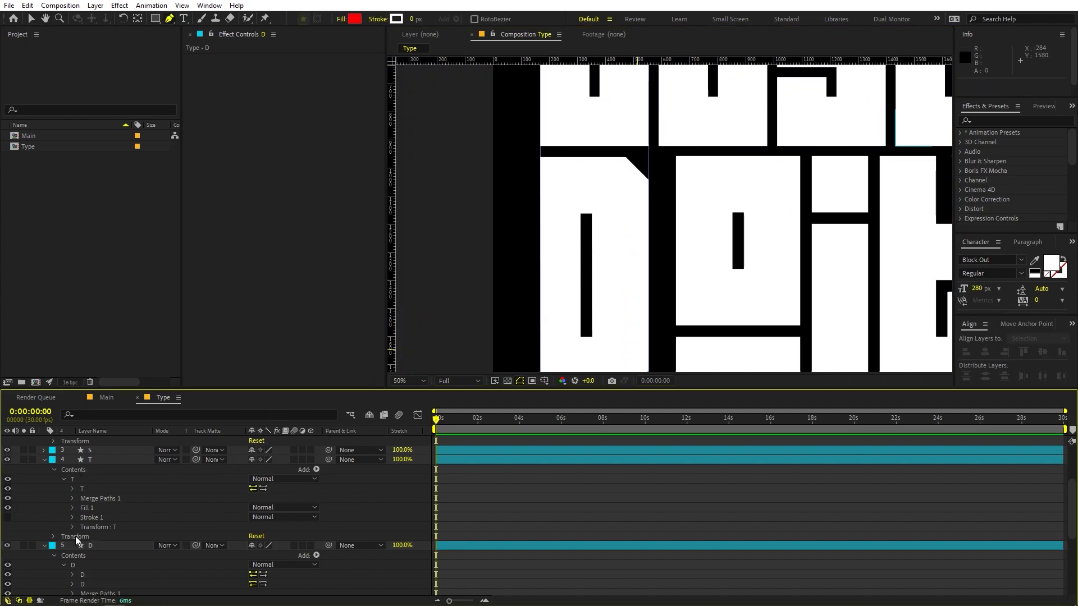
click(91, 546)
ctrl+click(590, 222)
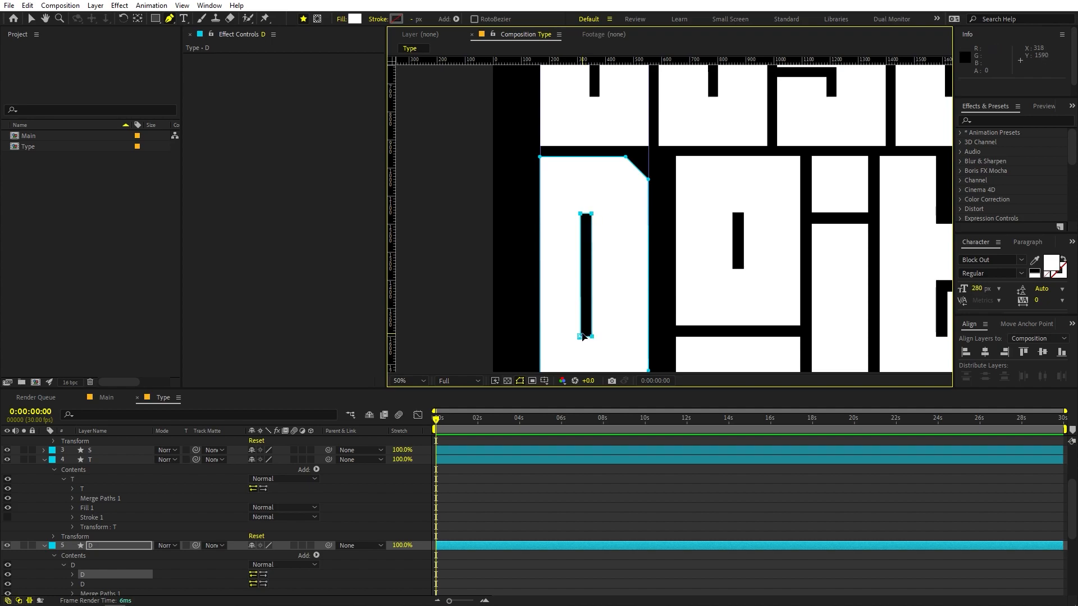
key(comma)
click(412, 380)
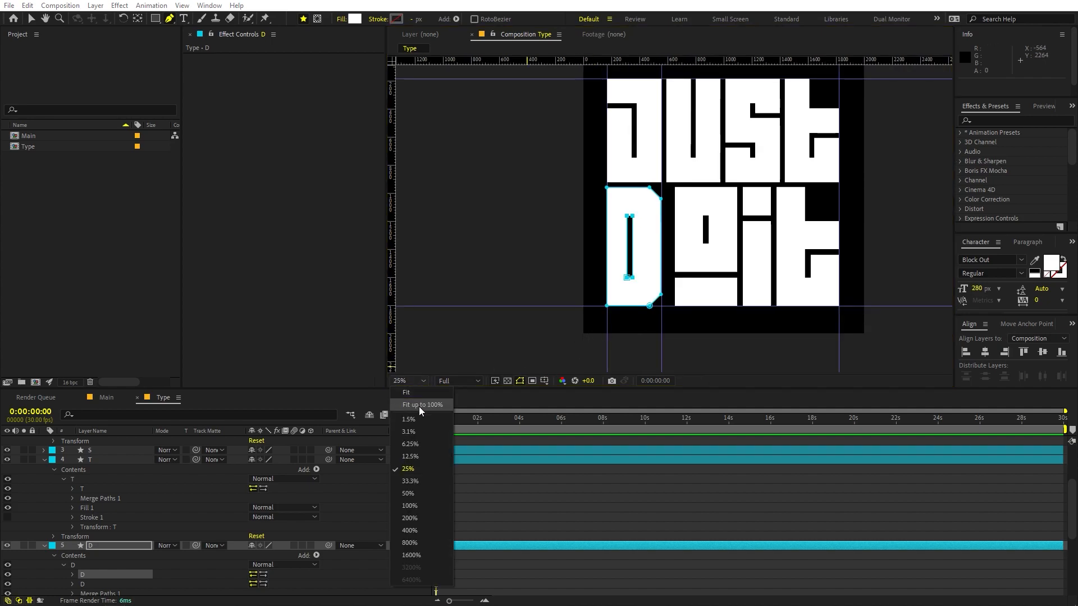
click(420, 405)
key(shift+Right)
key(ctrl+z)
key(Right)
key(Right)
key(Right)
key(Left)
key(Left)
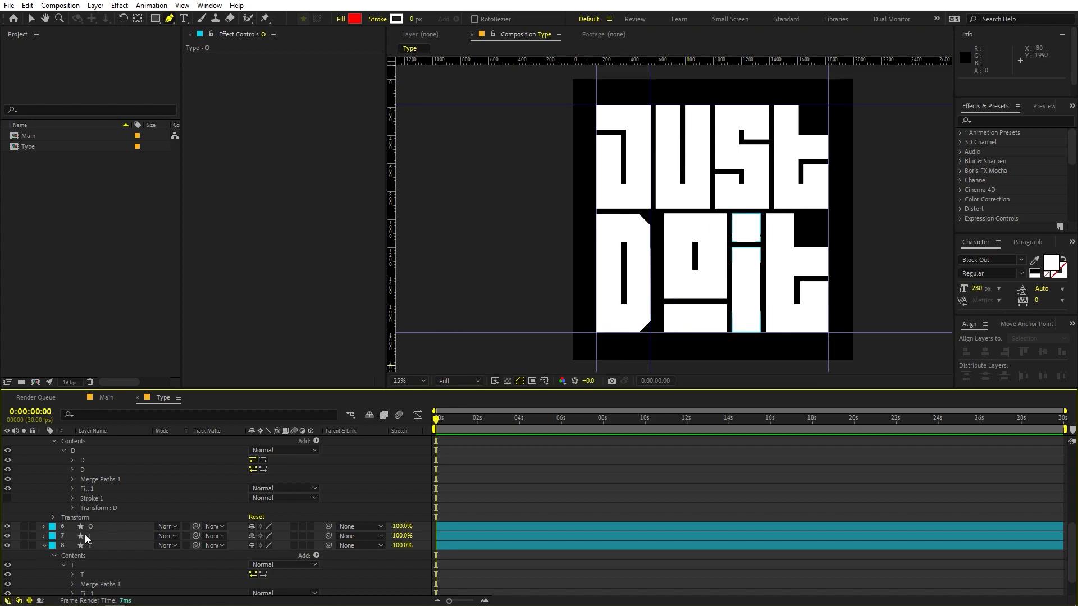
Move the O layer of DOIT left by 60 px to close the gap beside the D
click(104, 526)
key(period)
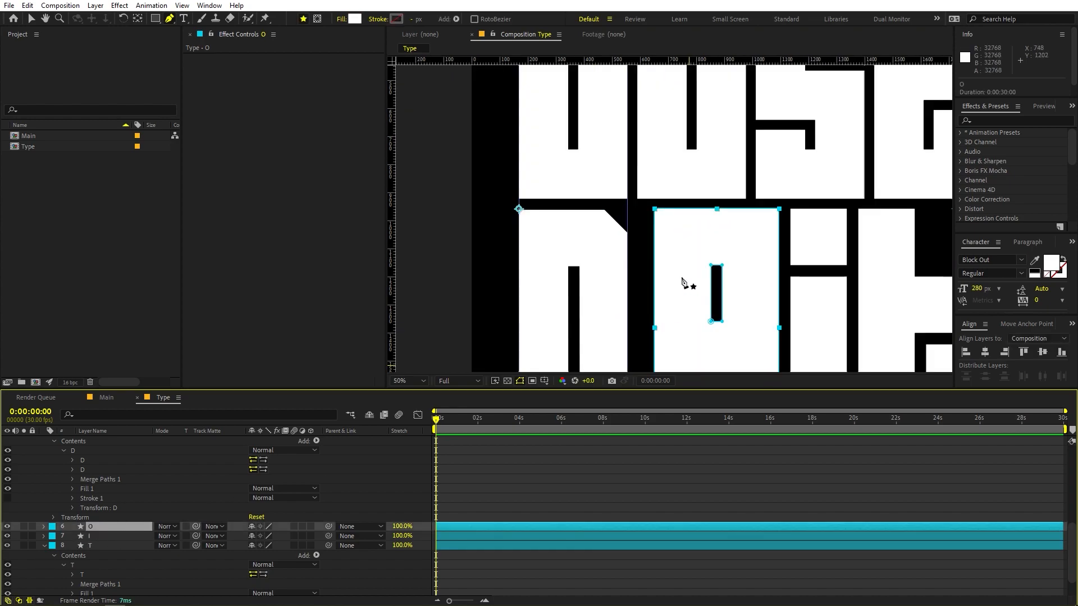
key(shift+Left)
key(shift+Left)
key(shift+Left)
key(shift+Left)
key(shift+Left)
key(shift+Left)
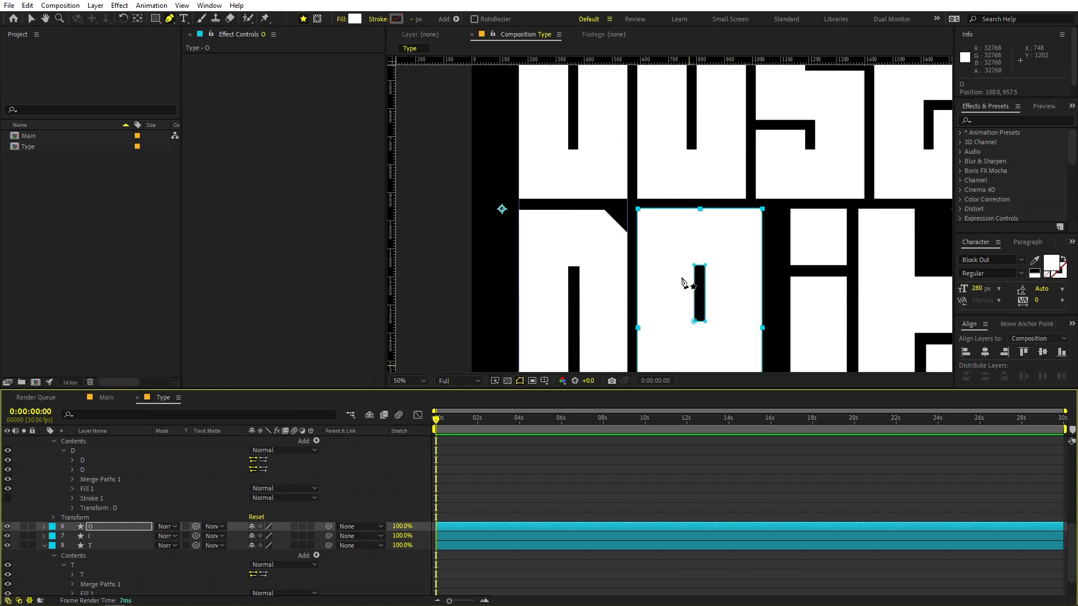
key(period)
key(period)
drag(675, 231, 741, 274)
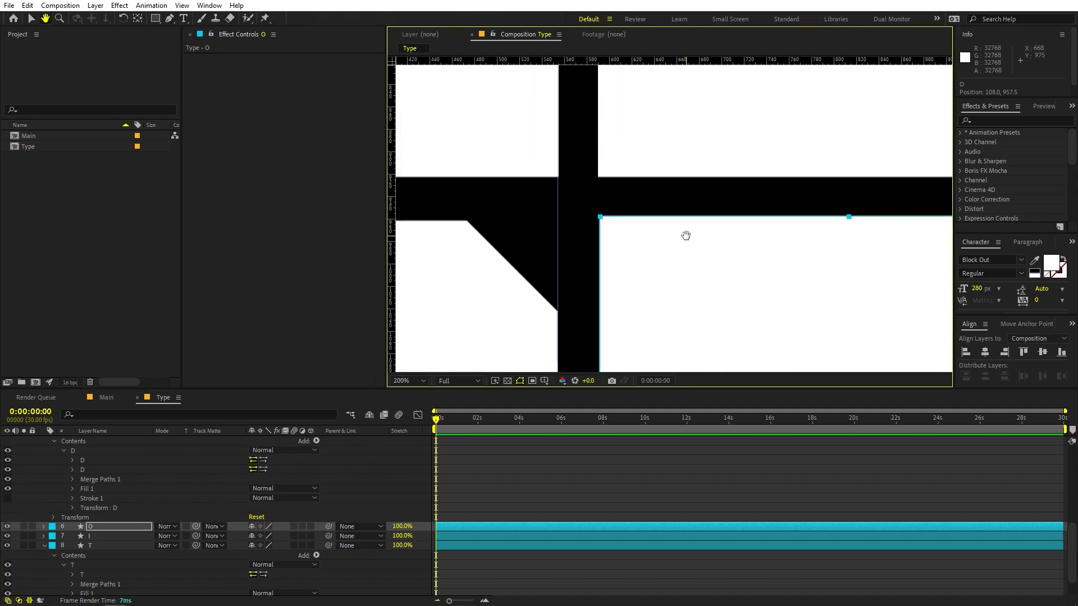
Reposition the 554 px vertical guide to 590 px, along the left edge of the U above the O
key(g)
drag(555, 202, 598, 216)
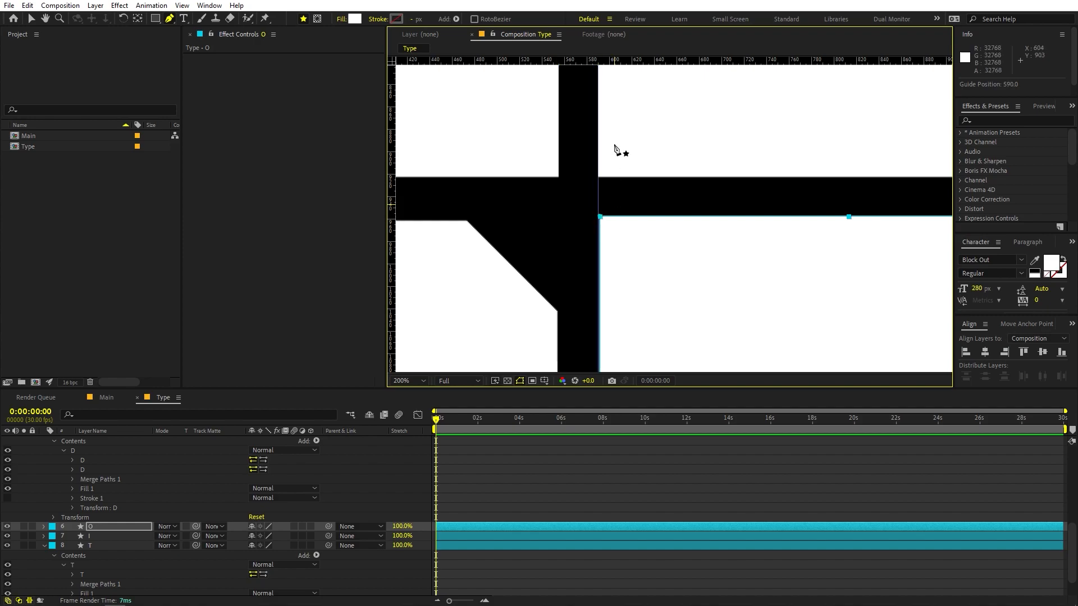
key(comma)
key(comma)
key(comma)
Narrow the O by nudging its right-hand vertices, including its underline, and its counter left to align with the U's right edge above
drag(732, 280, 670, 255)
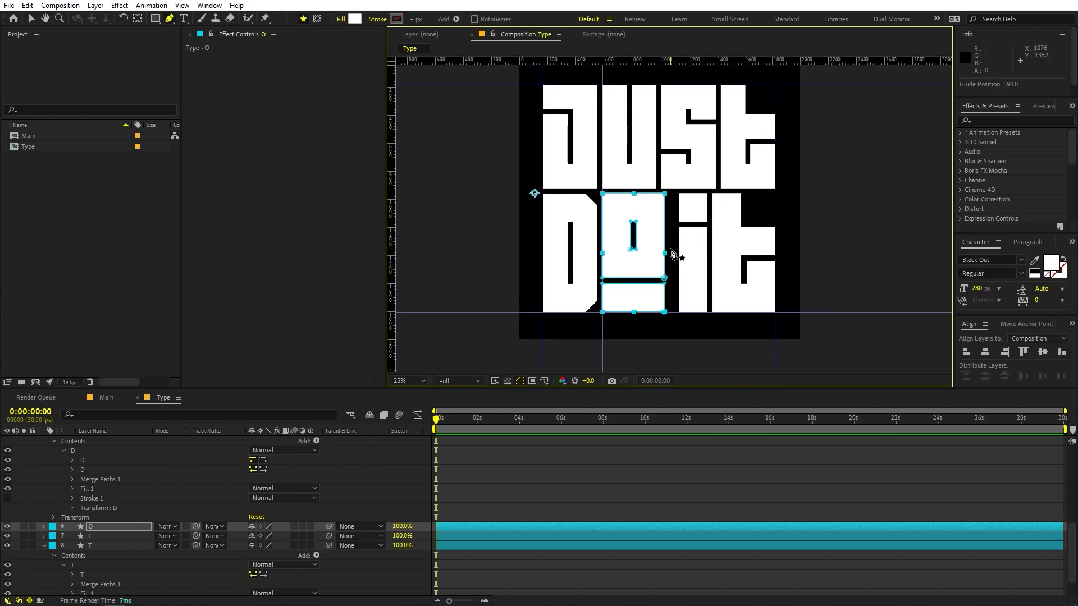
key(period)
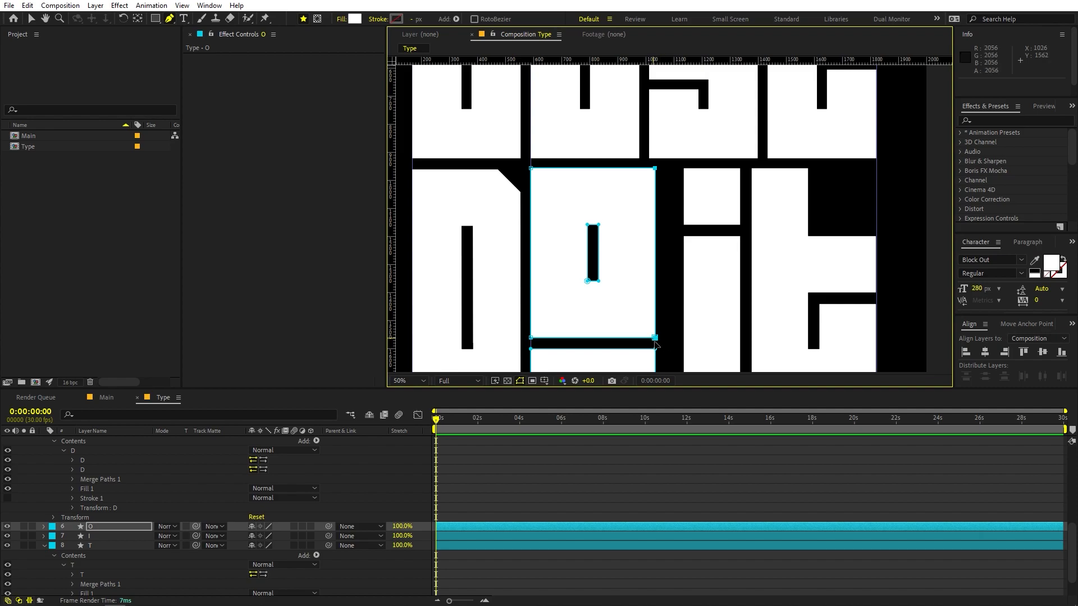
drag(681, 339, 684, 292)
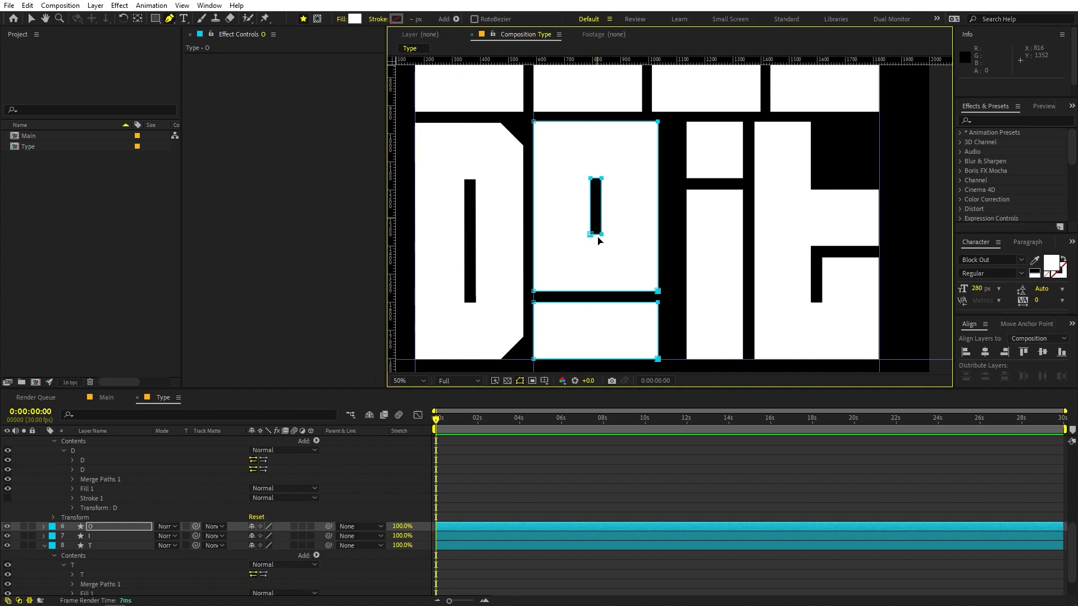
key(shift+Left)
key(shift+Left)
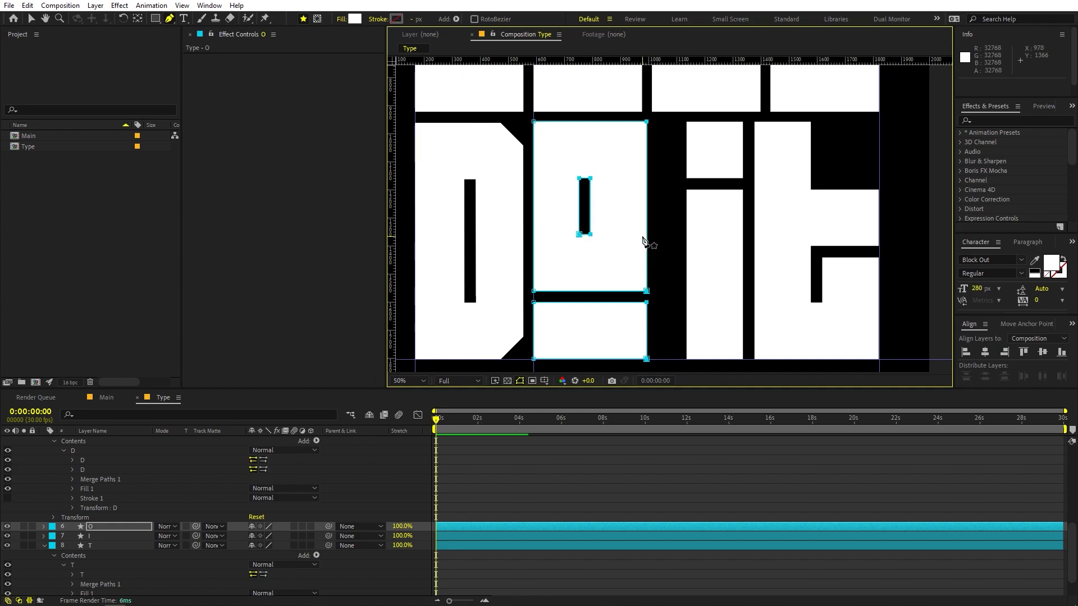
key(period)
drag(645, 116, 739, 349)
drag(738, 262, 740, 265)
key(g)
key(shift+Left)
key(shift+Left)
key(shift+Right)
key(Left)
key(Left)
key(Left)
key(Left)
key(comma)
drag(733, 314, 710, 189)
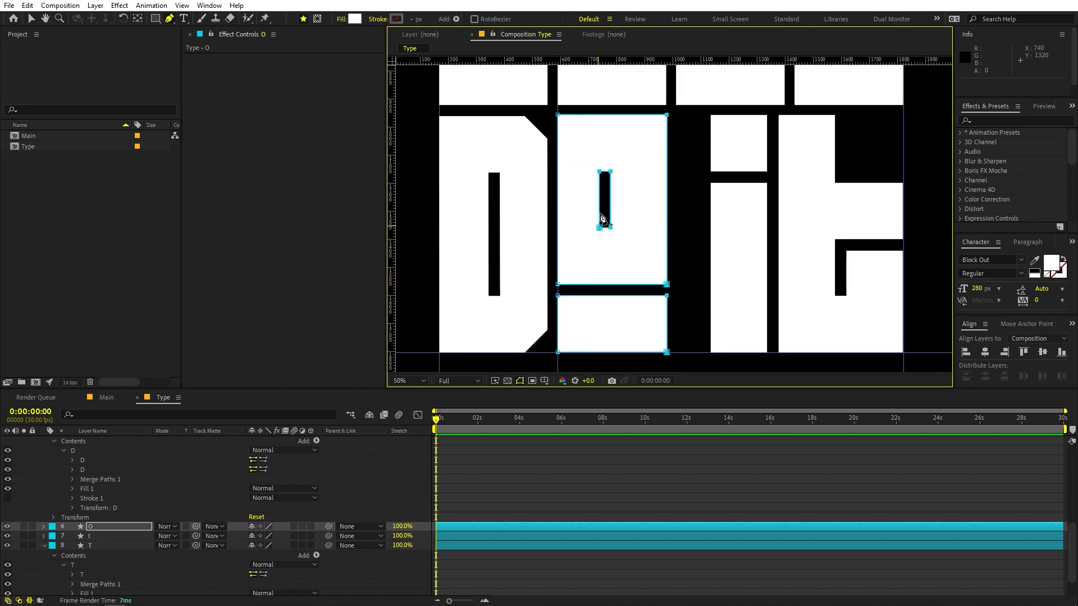
Reselect the O's counter vertices, nudge them right to centre the slot in the letter, and clear the selection
click(641, 462)
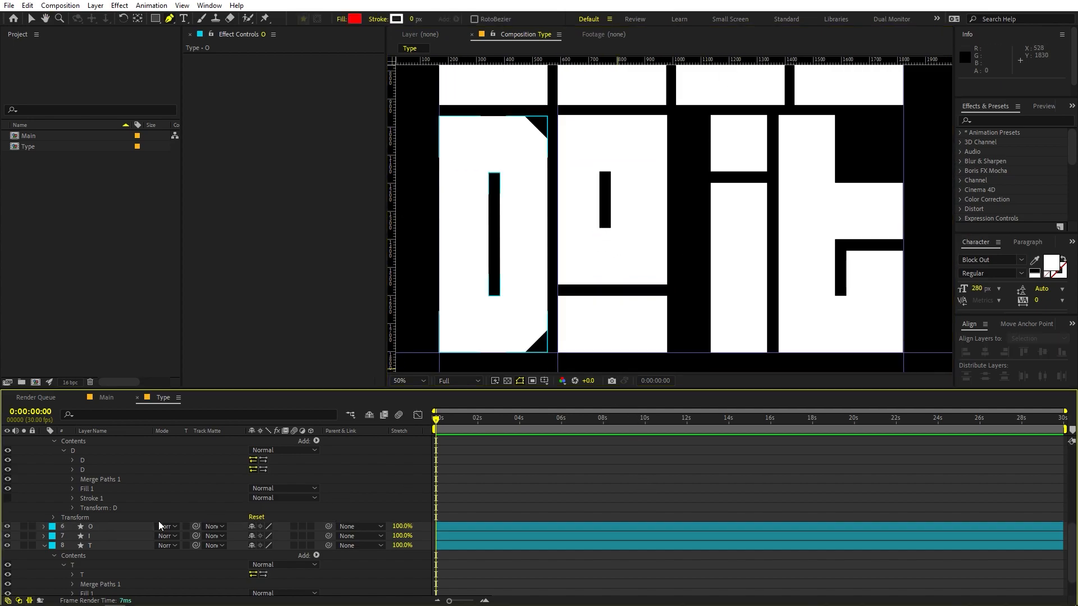
click(100, 527)
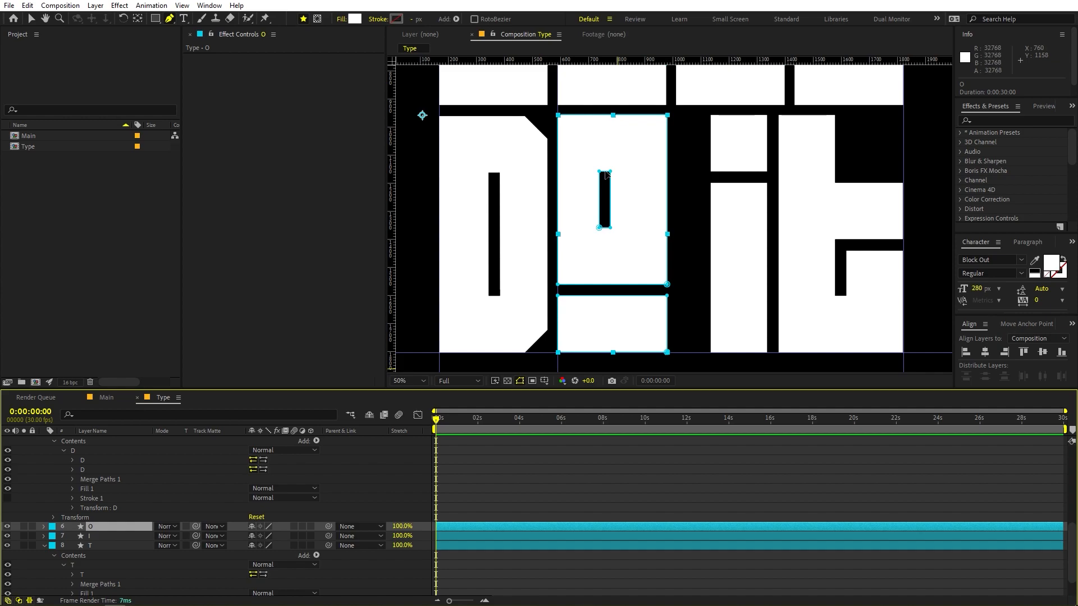
click(610, 174)
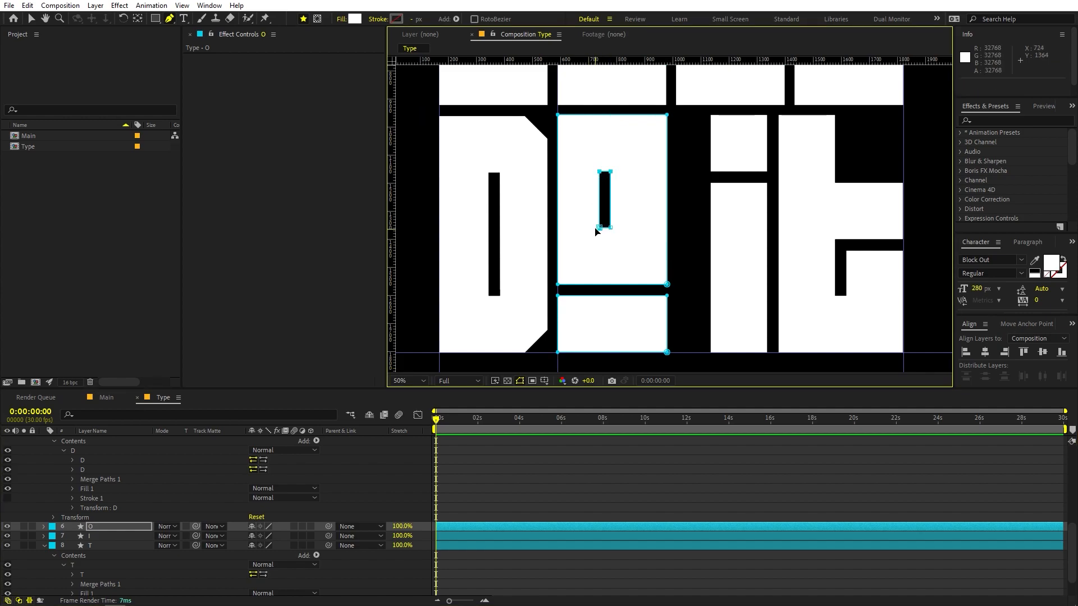
key(Right)
key(Right)
key(Right)
key(Right)
key(Right)
key(Right)
key(Right)
key(Right)
key(Right)
key(Right)
key(Right)
key(Right)
key(Right)
key(Right)
key(Right)
key(Right)
key(Right)
key(Right)
key(Right)
key(Right)
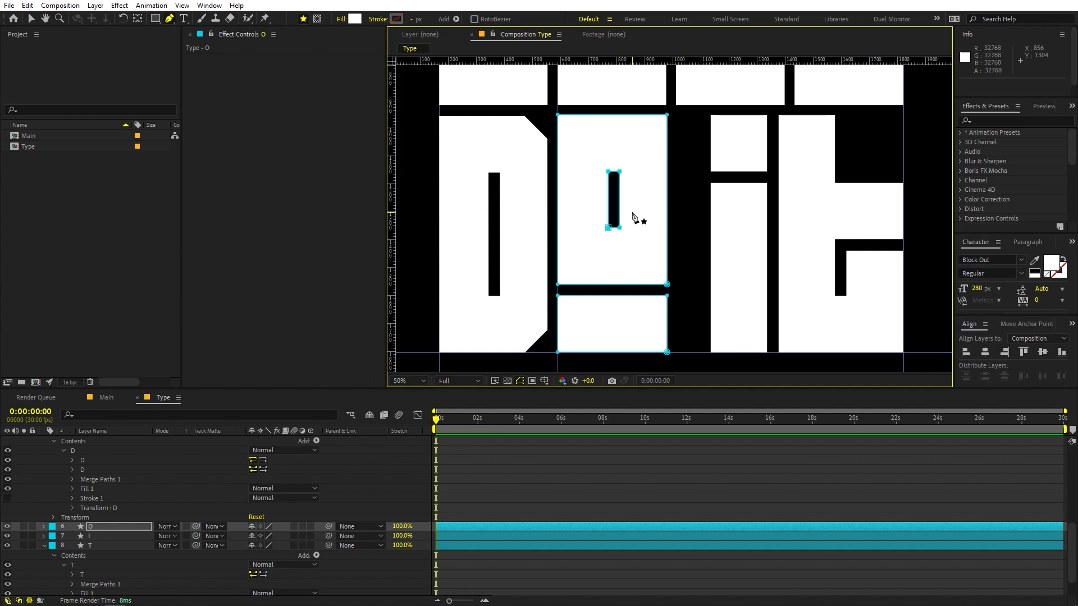
click(518, 558)
Widen the I of DOIT by moving the left-hand vertices of its dot and stem left toward the O, and clear the selection
scroll(705, 224, down, 4)
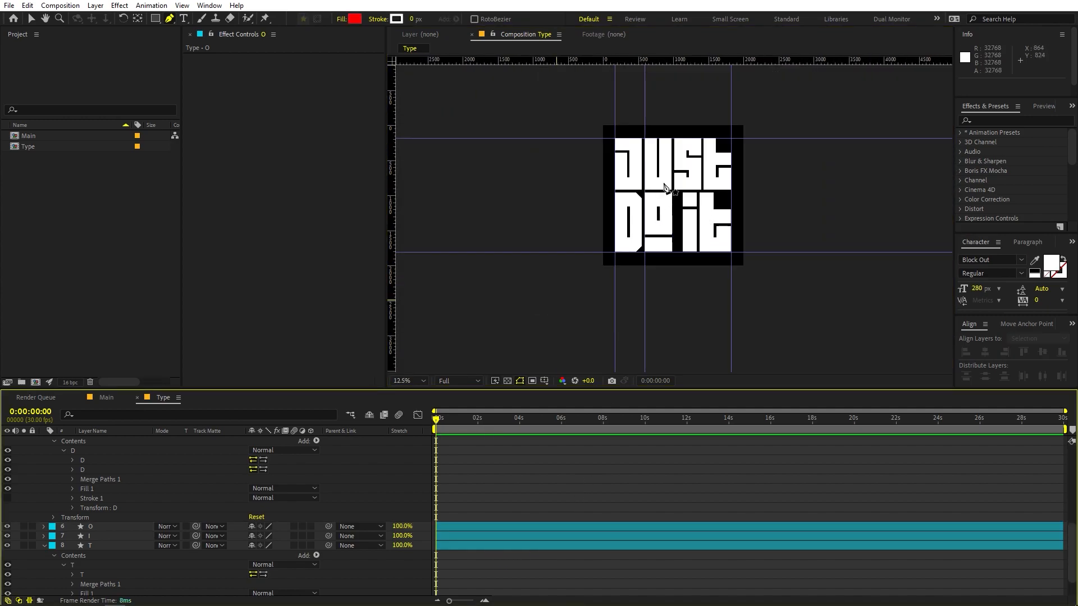
scroll(696, 223, up, 1)
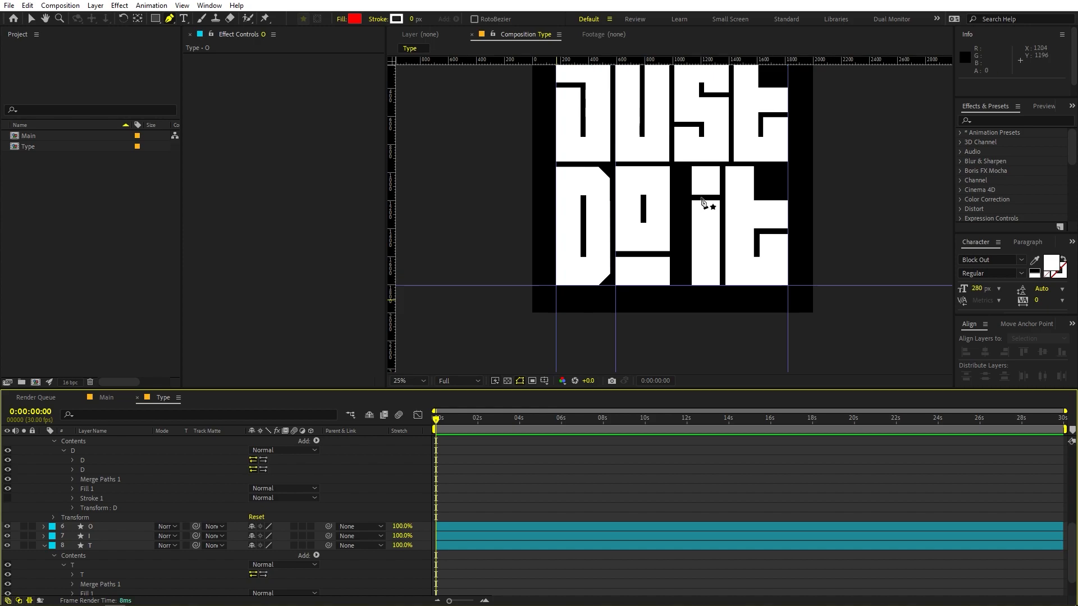
click(522, 536)
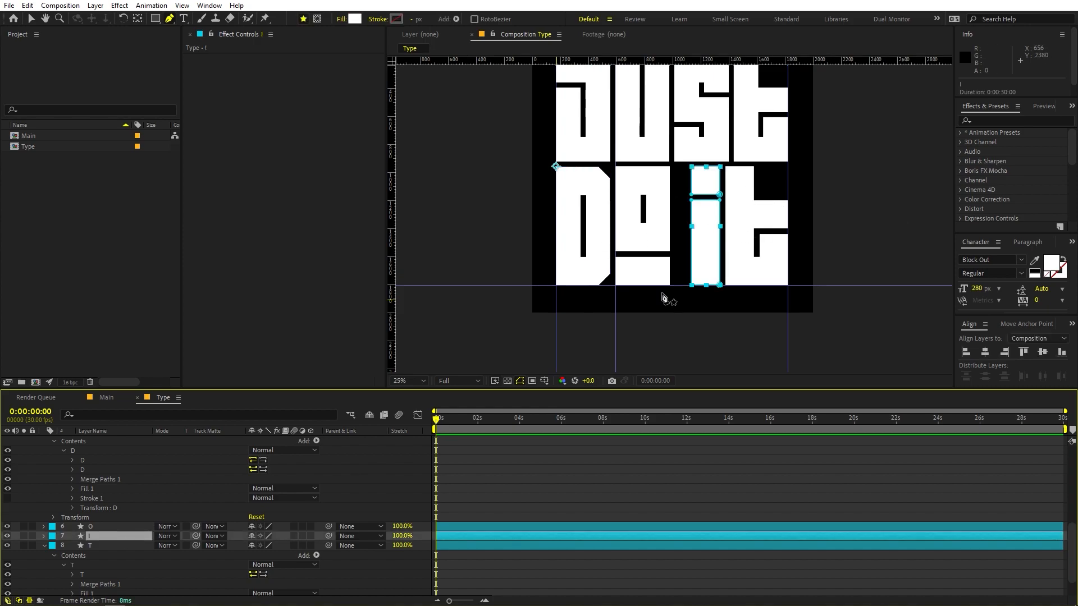
scroll(688, 180, up, 1)
click(714, 181)
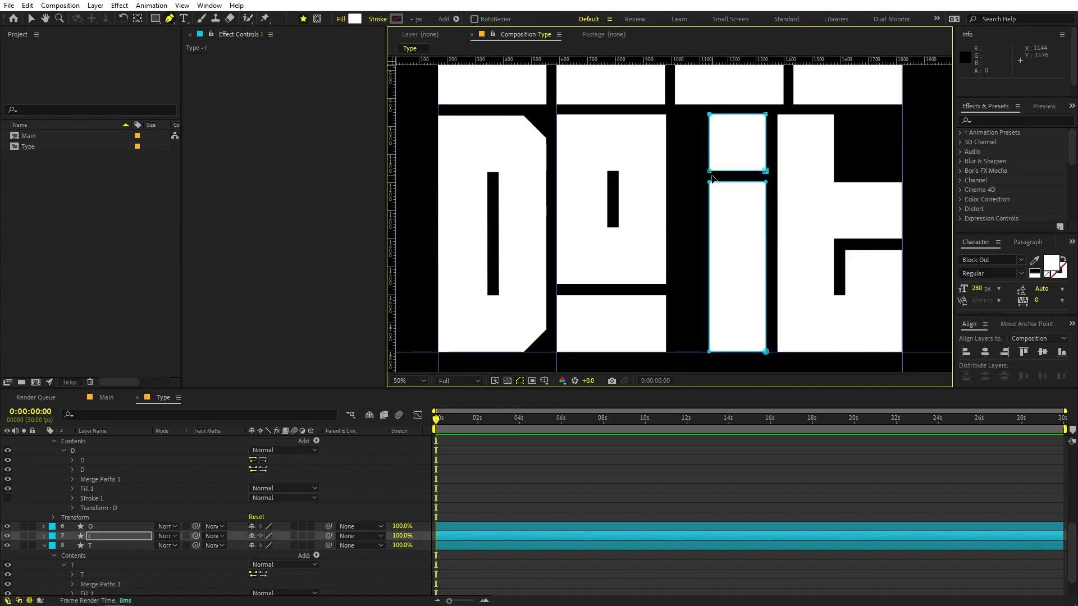
drag(708, 352, 677, 354)
key(F2)
scroll(668, 270, down, 2)
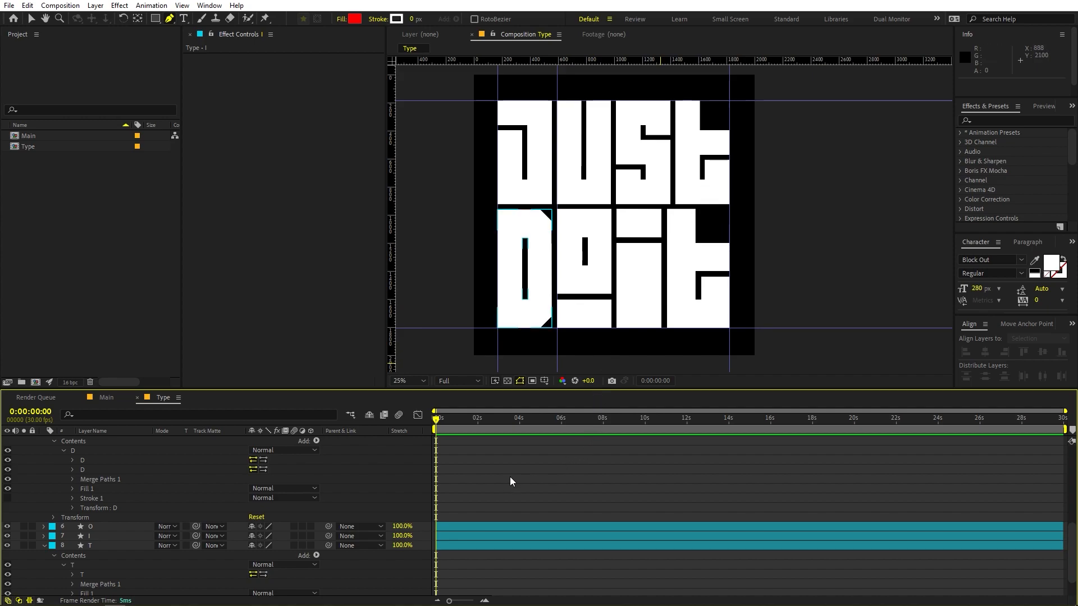
Hide the T layer of DOIT and clear the layer selection
scroll(449, 477, down, 1)
click(90, 514)
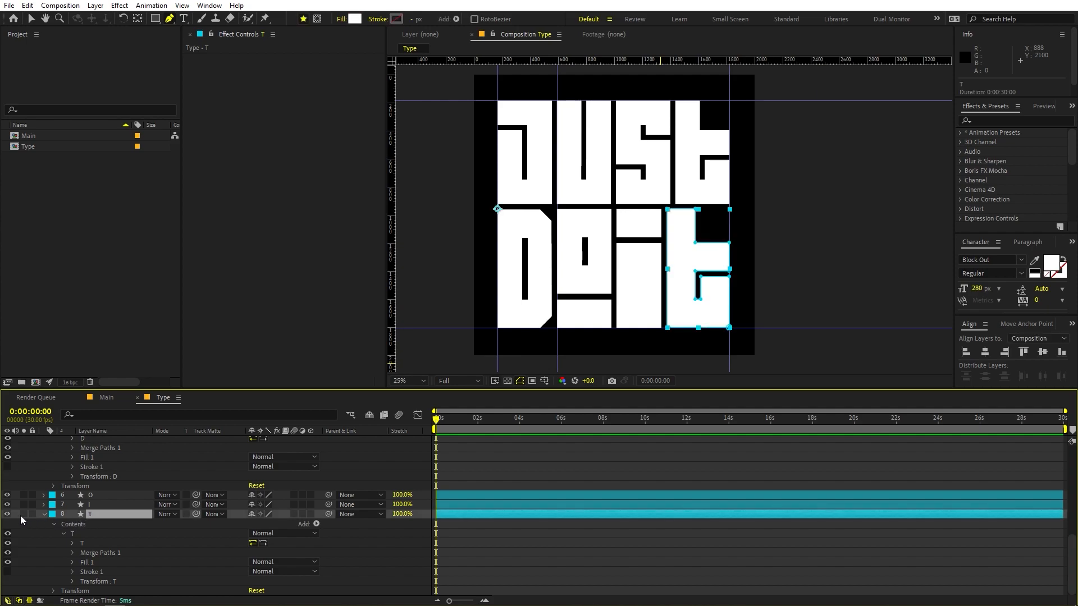
click(7, 515)
click(571, 549)
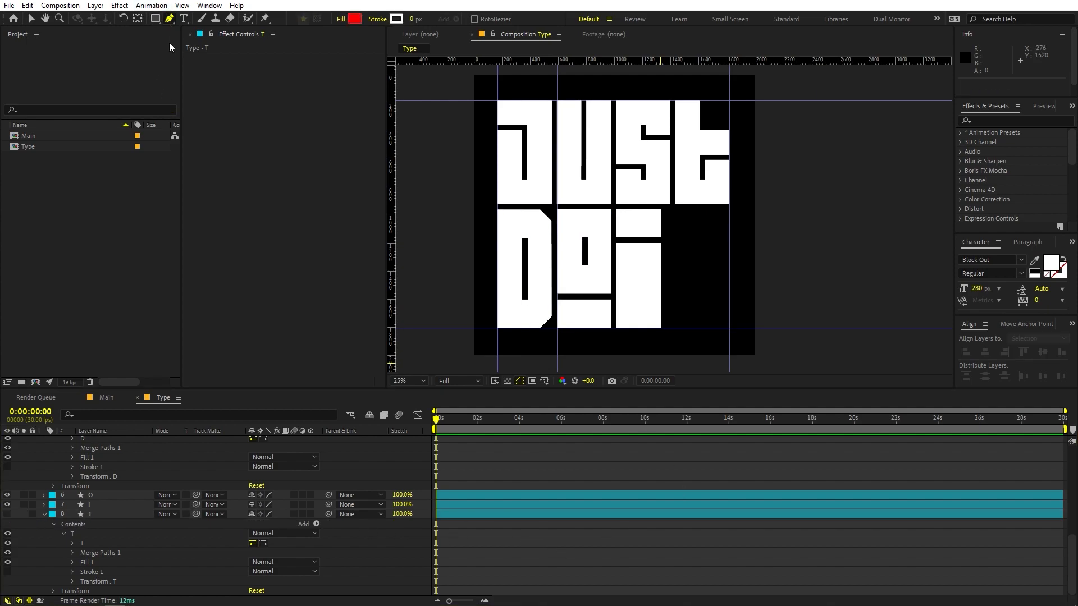
Draw a closed red four-point shape with the Pen tool, tracing the corners of the I's dot
scroll(568, 172, up, 6)
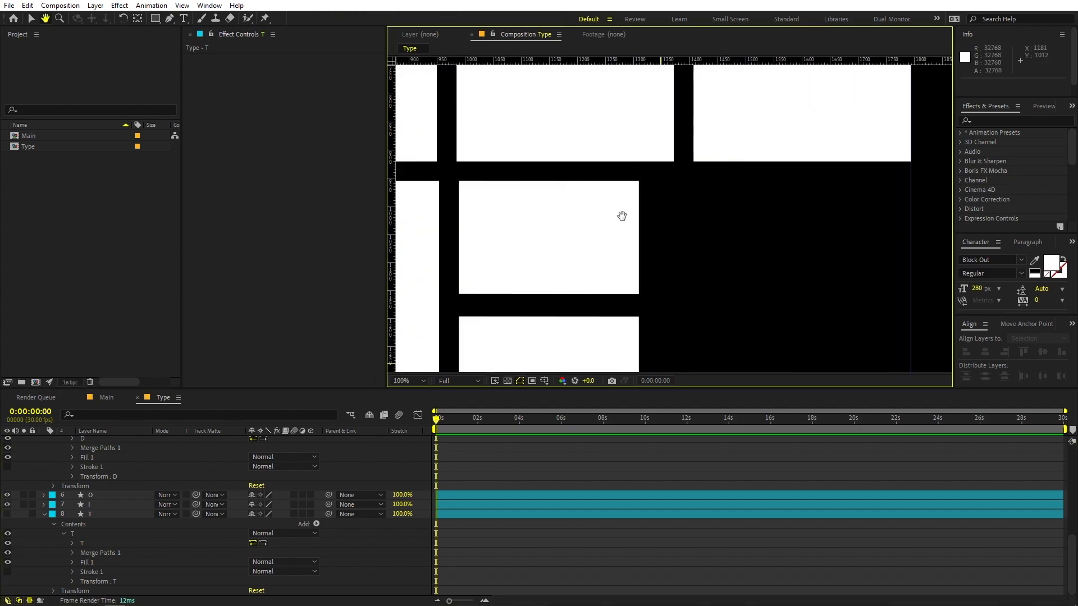
drag(630, 192, 635, 170)
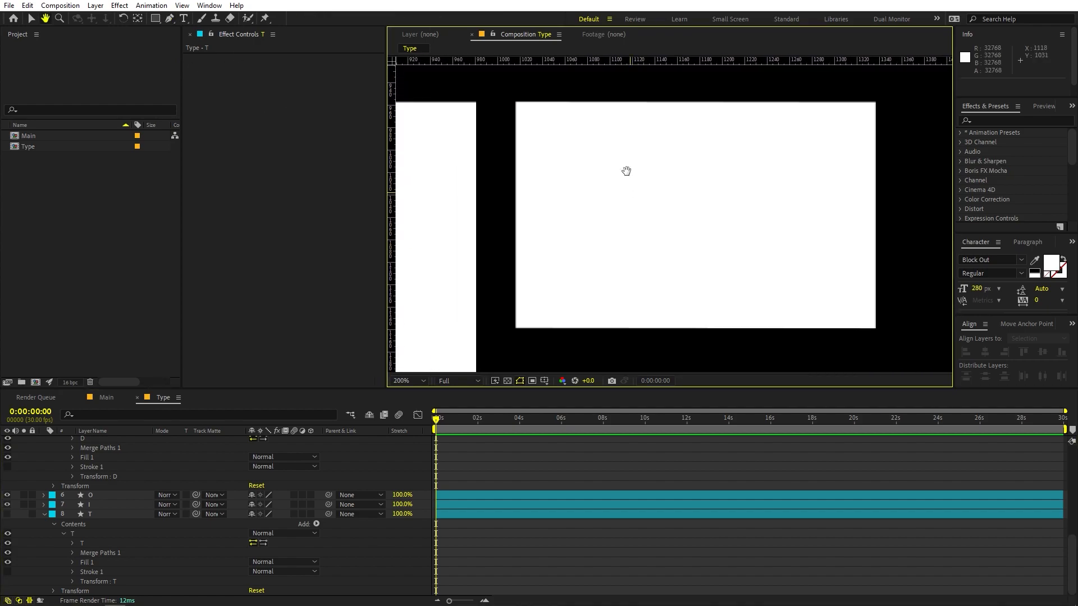
click(516, 104)
click(515, 329)
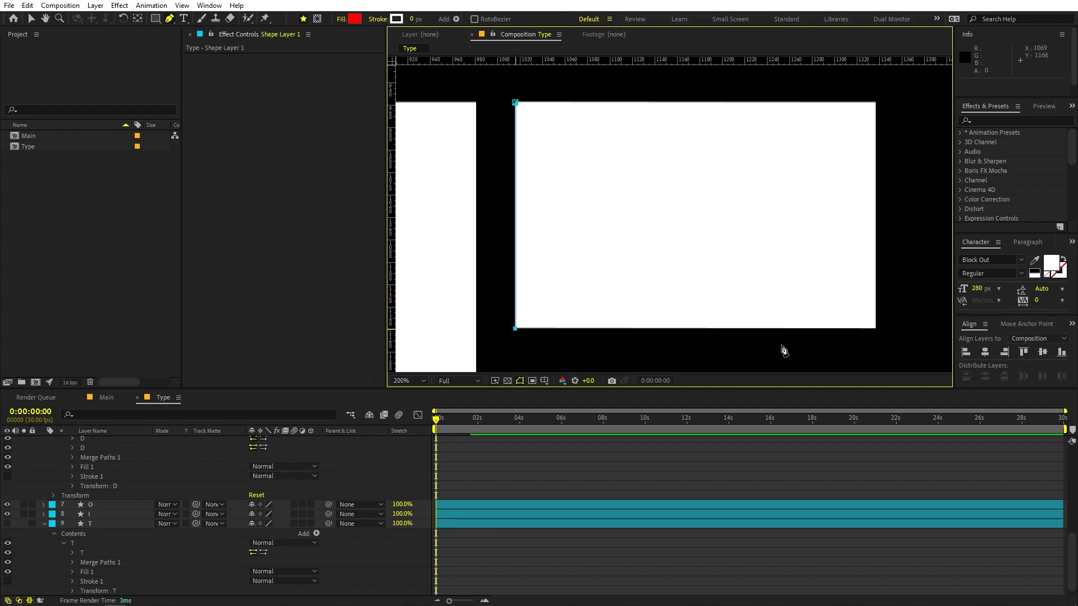
click(876, 330)
click(875, 102)
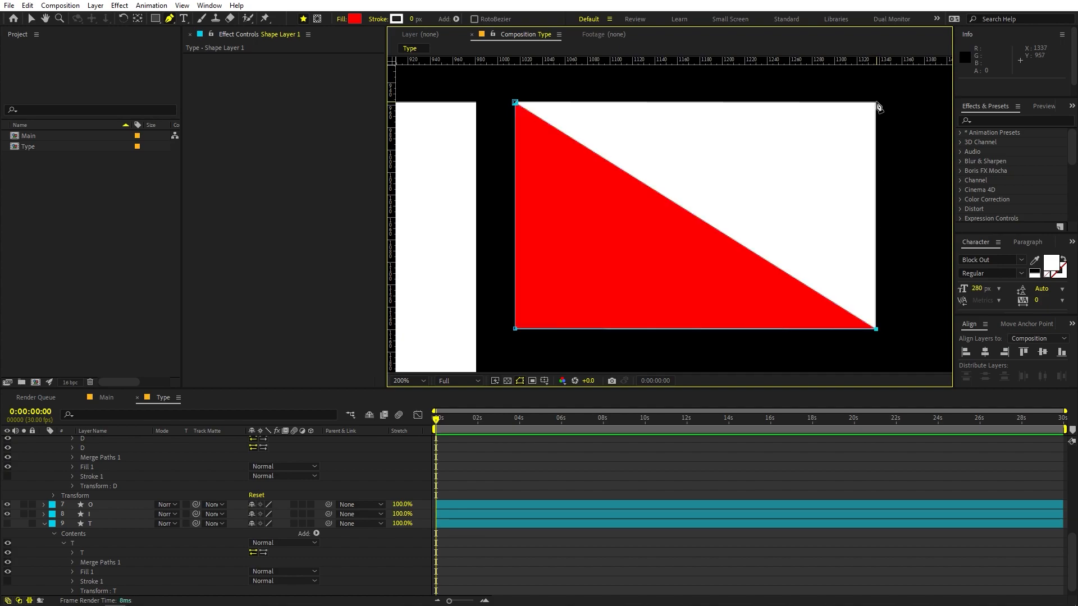
click(515, 103)
Extend the red shape's right-hand vertices to the vertical guide along the right edge of the T of JUST
key(comma)
key(comma)
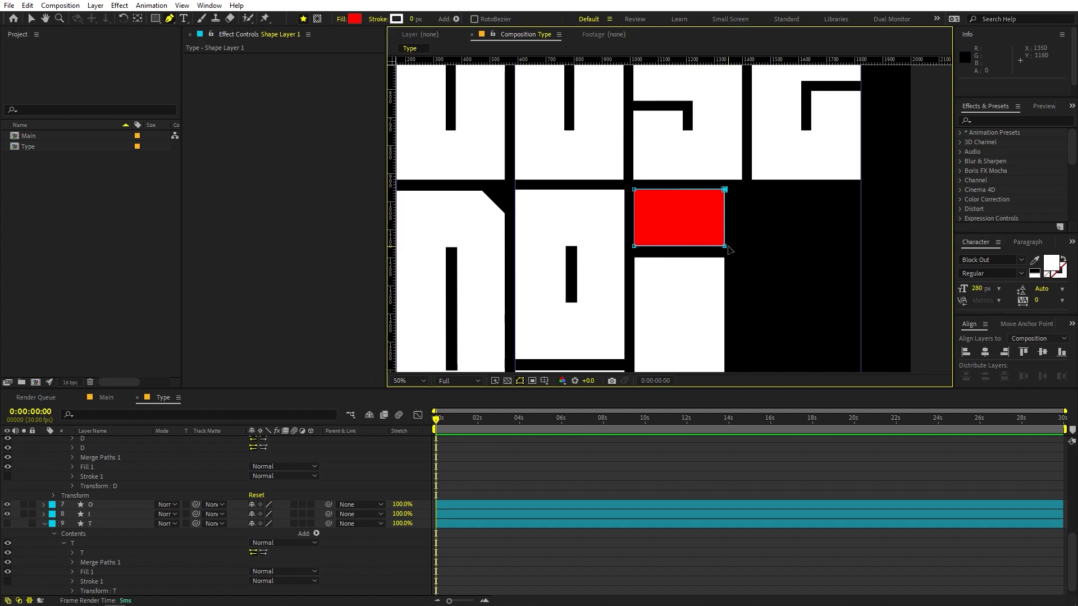
drag(727, 249, 798, 228)
scroll(853, 249, down, 2)
scroll(712, 231, up, 2)
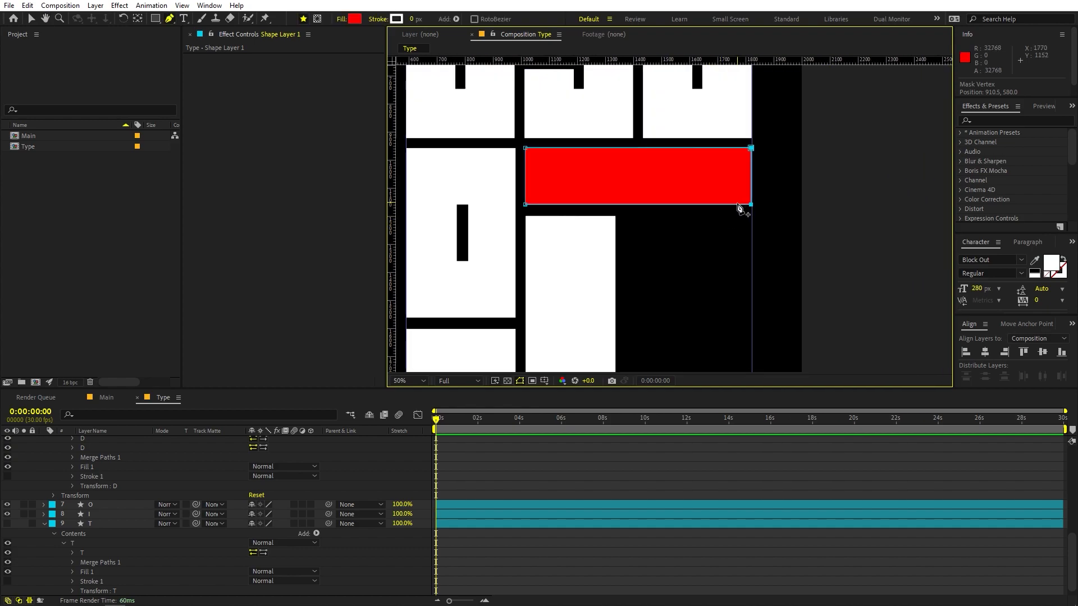
Add four vertices along the red bar's lower edge and pull the inner pair down to the lower horizontal guide to form a T stem
click(739, 205)
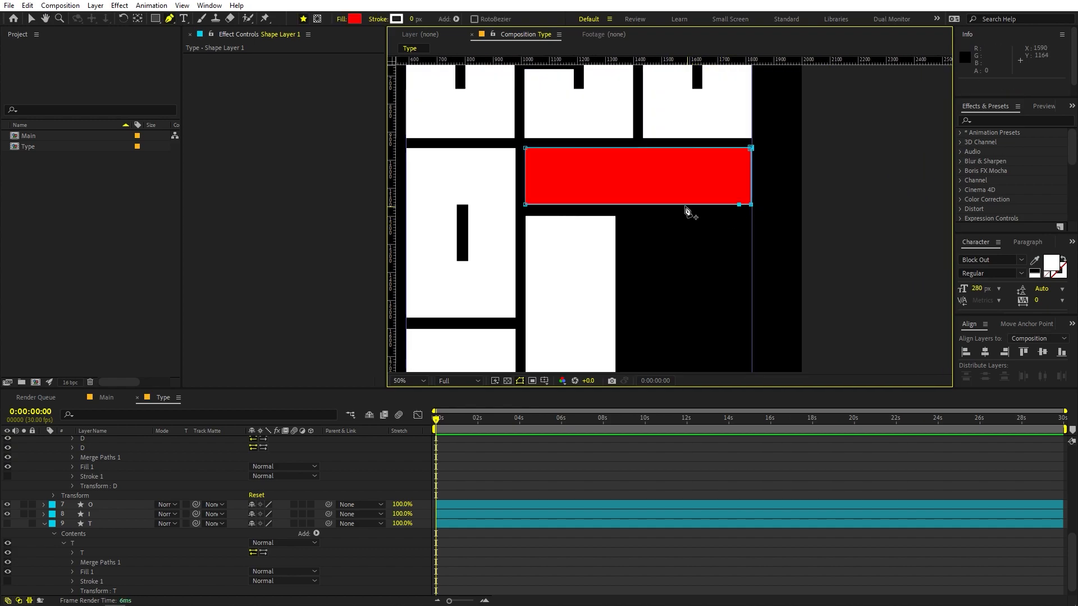
scroll(684, 209, up, 2)
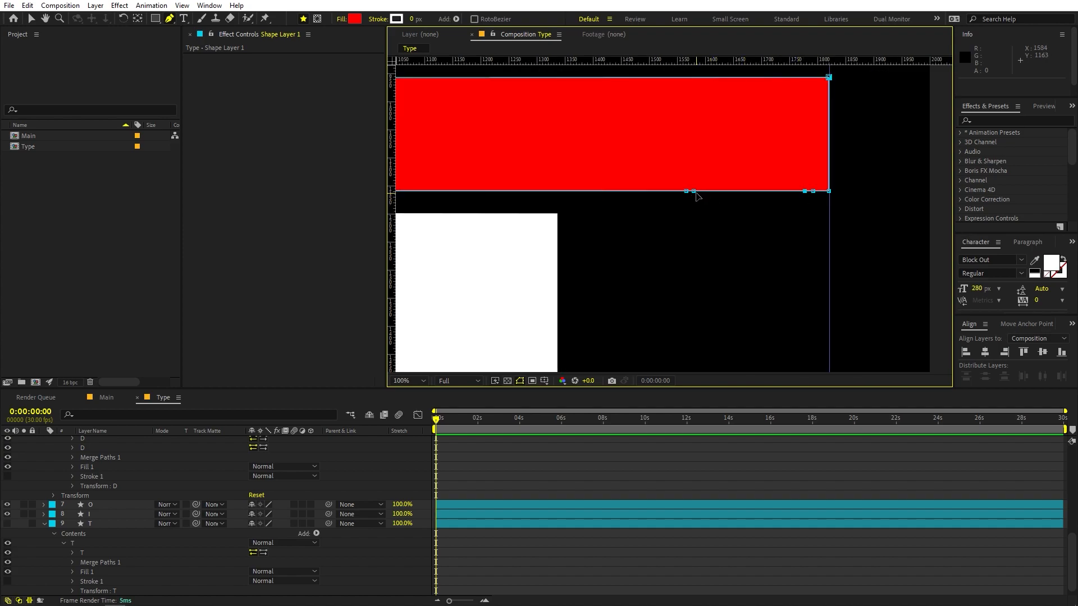
scroll(696, 196, down, 4)
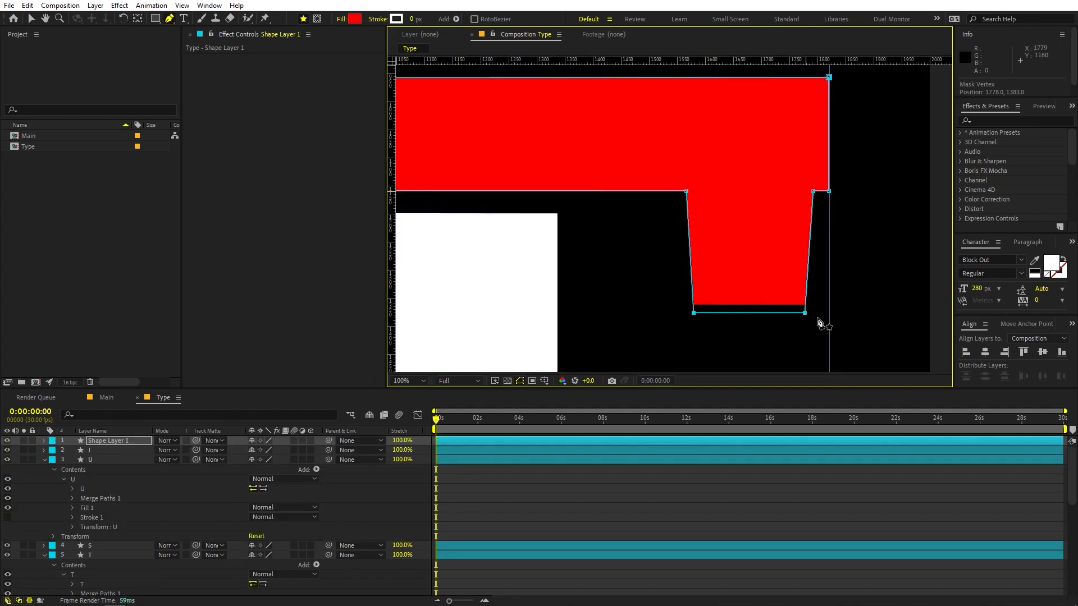
scroll(818, 318, down, 4)
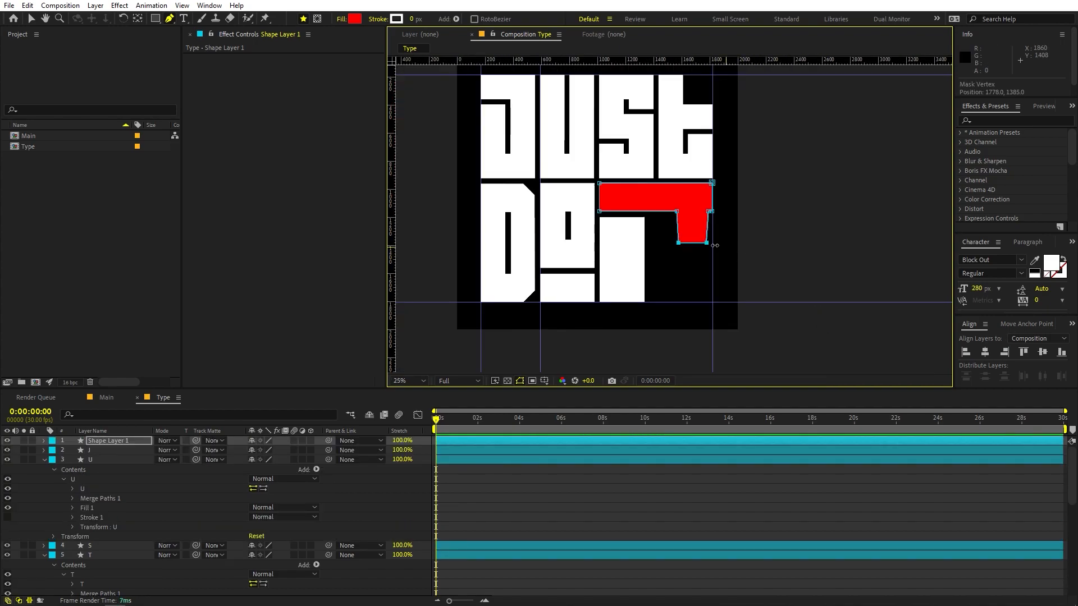
drag(707, 262, 706, 302)
scroll(696, 235, up, 2)
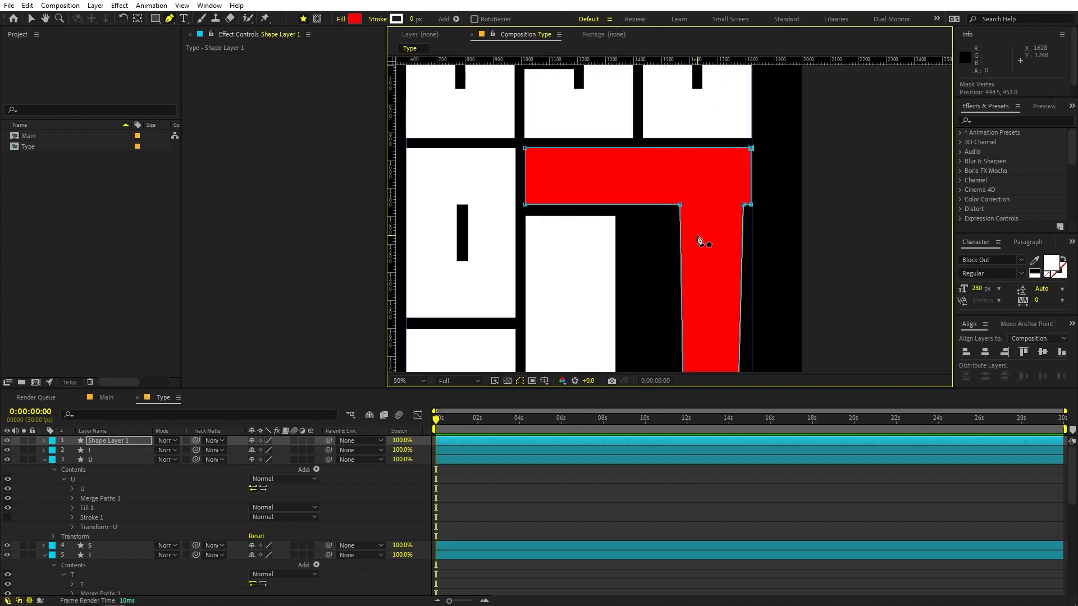
Add a vertical guide at 1566 px on the stem's upper inner corner and align the stem's lower-left vertex to it
drag(395, 185, 680, 227)
scroll(680, 231, up, 4)
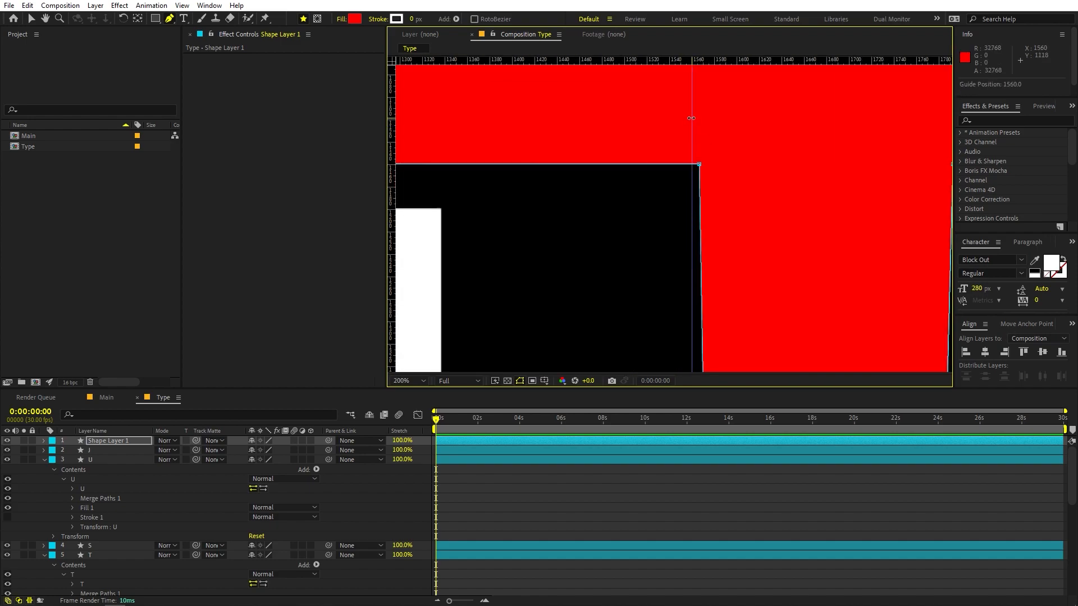
drag(690, 121, 698, 122)
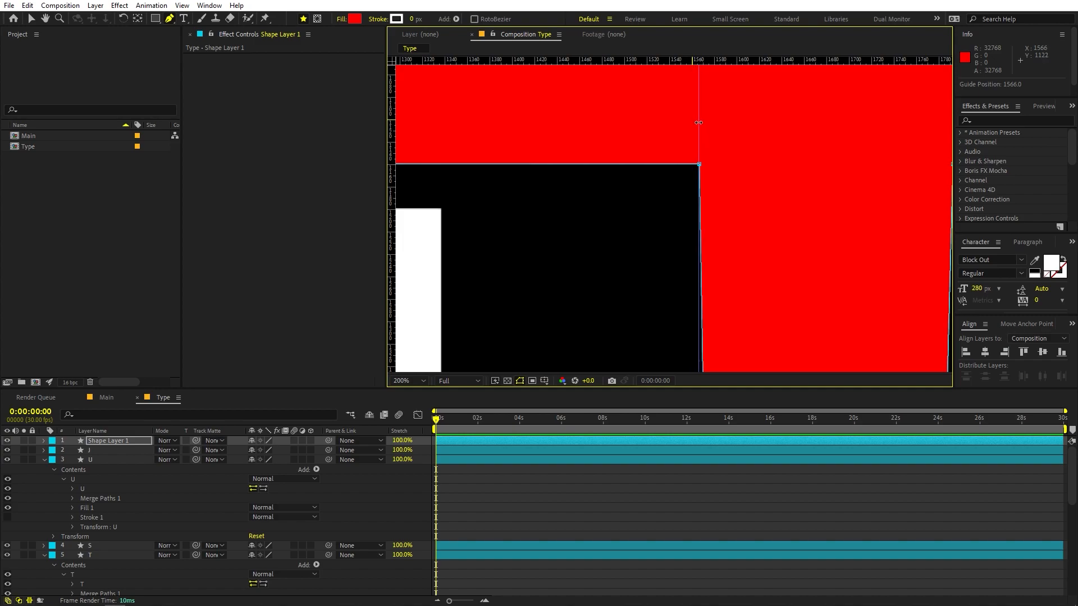
drag(780, 342, 753, 70)
drag(756, 359, 747, 127)
drag(781, 313, 808, 62)
drag(808, 265, 812, 309)
click(674, 501)
key(g)
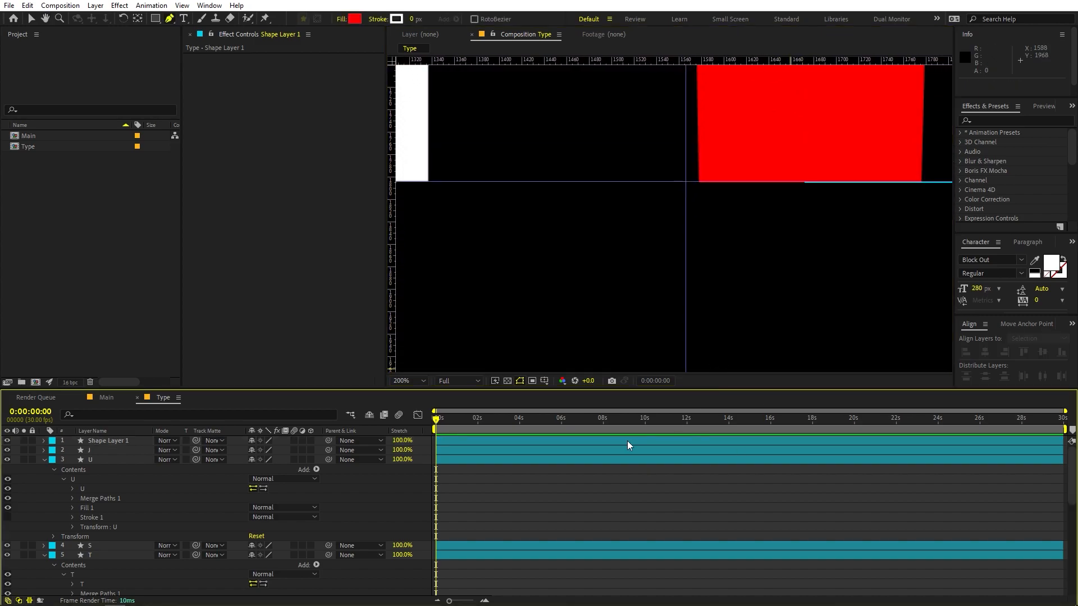
click(140, 440)
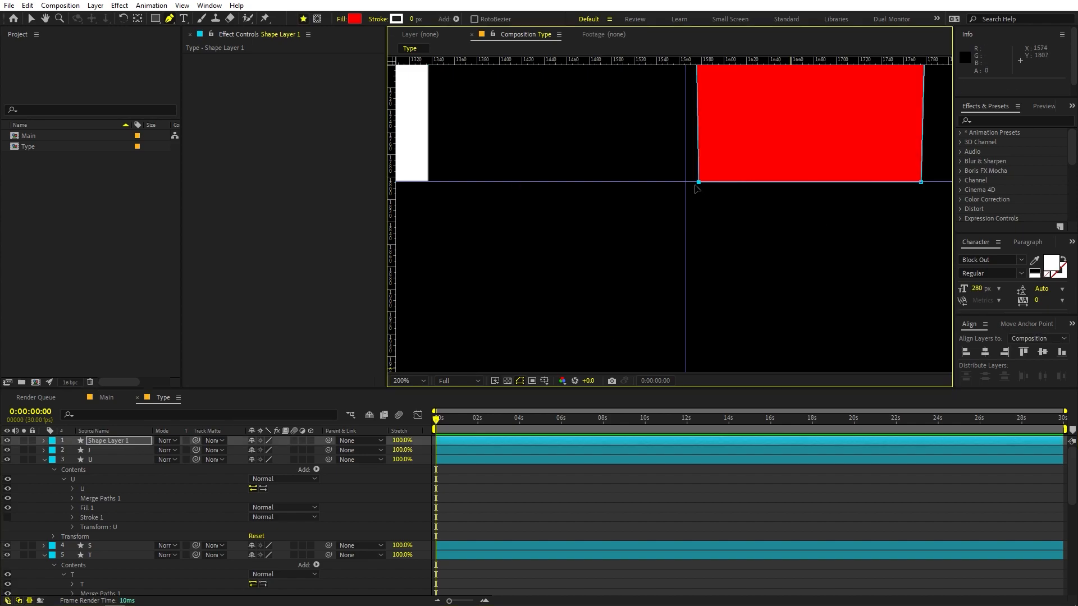
drag(698, 182, 686, 182)
Add a vertical guide at the stem's upper-right corner and align the stem's lower-right vertex to it
drag(863, 213, 709, 284)
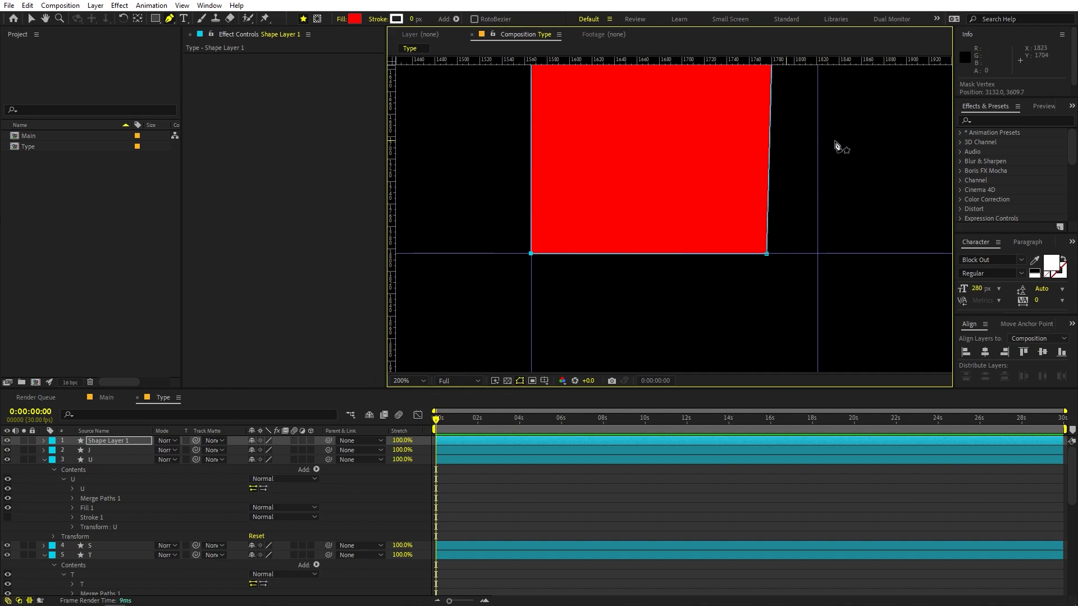
drag(391, 149, 778, 152)
drag(785, 79, 760, 359)
drag(752, 168, 759, 169)
drag(752, 343, 716, 84)
drag(706, 284, 727, 287)
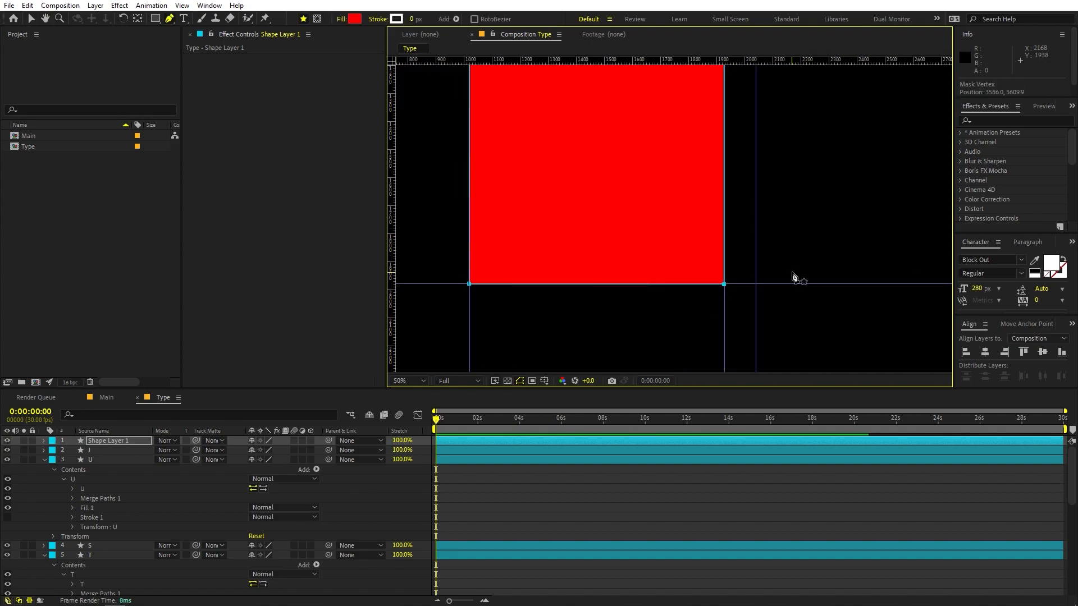
Shift the vertices of both vertical edges of the T stem left of their guides, widening the stem slightly
scroll(752, 224, down, 3)
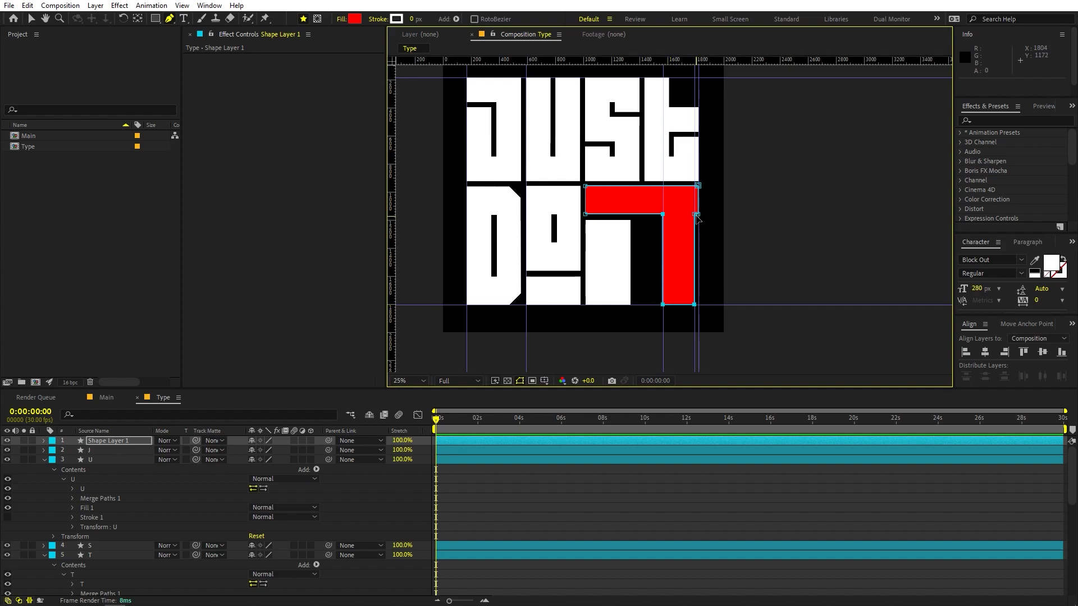
key(shift+Left)
key(ctrl+z)
key(Left)
key(Left)
key(Left)
key(Left)
key(Left)
key(Left)
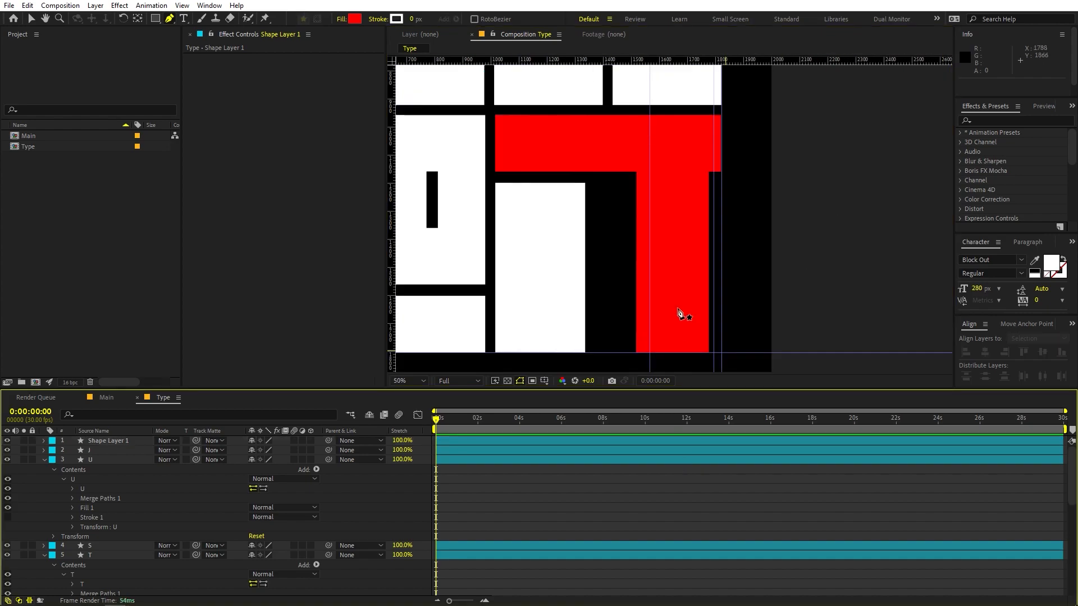
Move the dot and the body's upper edge of the I in DOIT down about 240 px, beneath the red T's crossbar
scroll(681, 312, down, 2)
scroll(684, 264, up, 2)
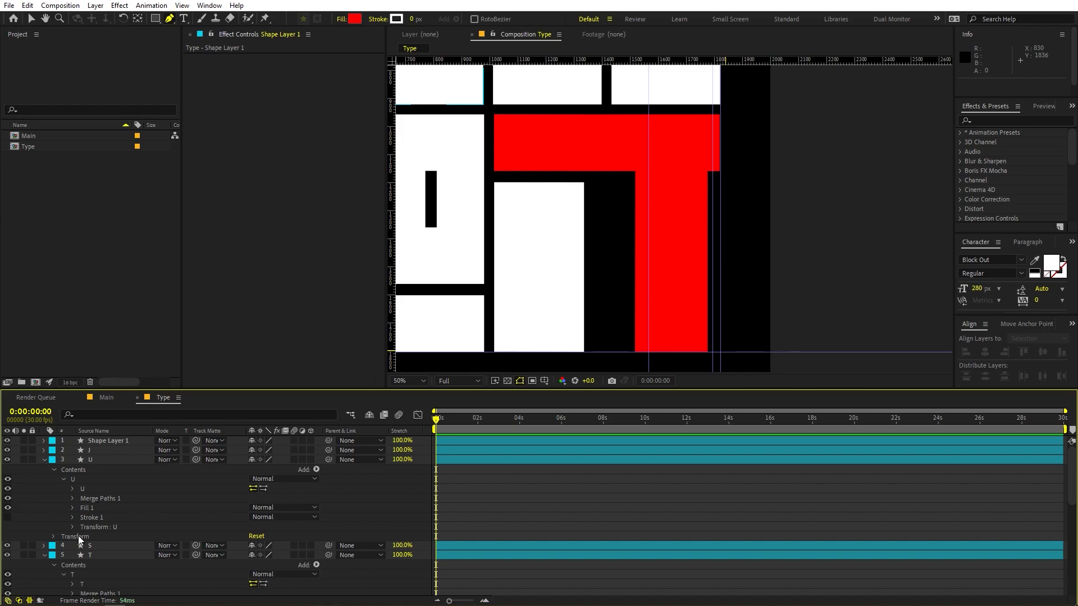
scroll(95, 483, down, 5)
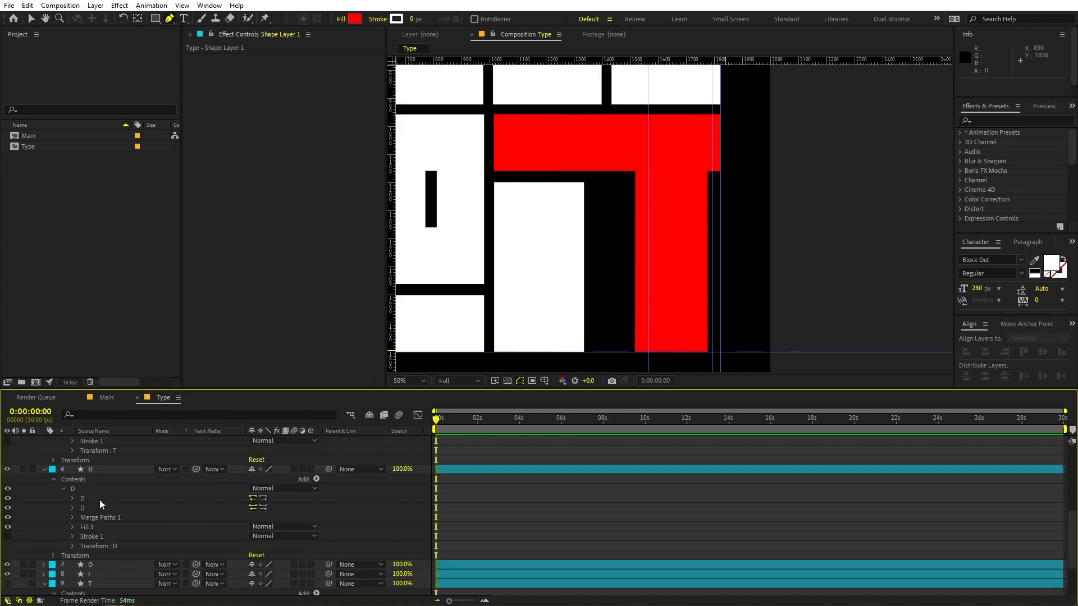
click(103, 571)
key(Return)
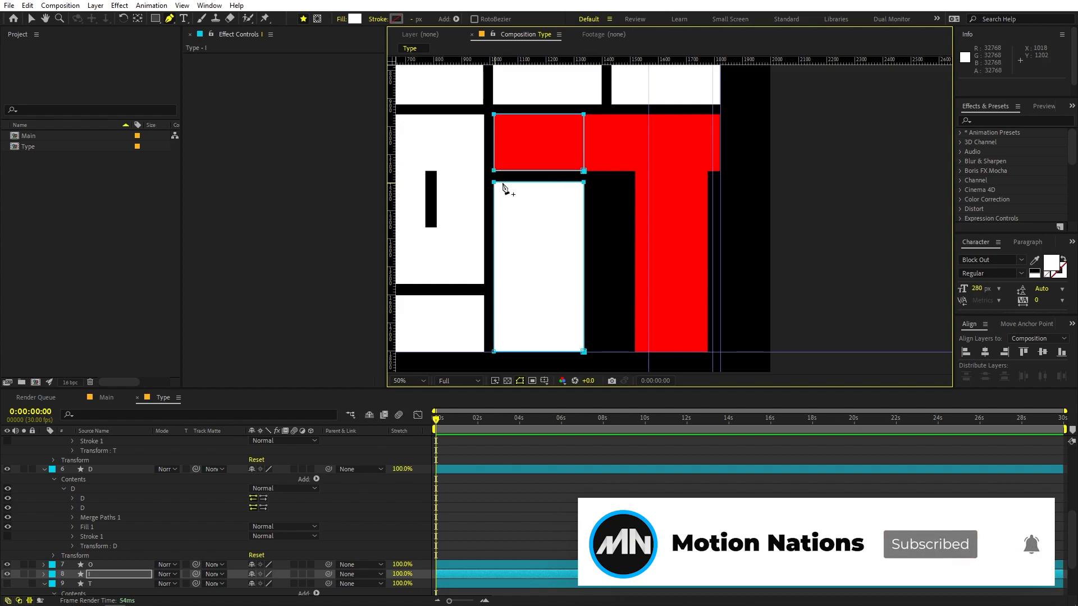
key(shift+Down)
key(shift+Down)
key(shift+Down)
key(shift+Down)
key(shift+Down)
key(shift+Down)
key(shift+Down)
key(shift+Down)
key(shift+Down)
key(shift+Down)
key(shift+Down)
key(shift+Down)
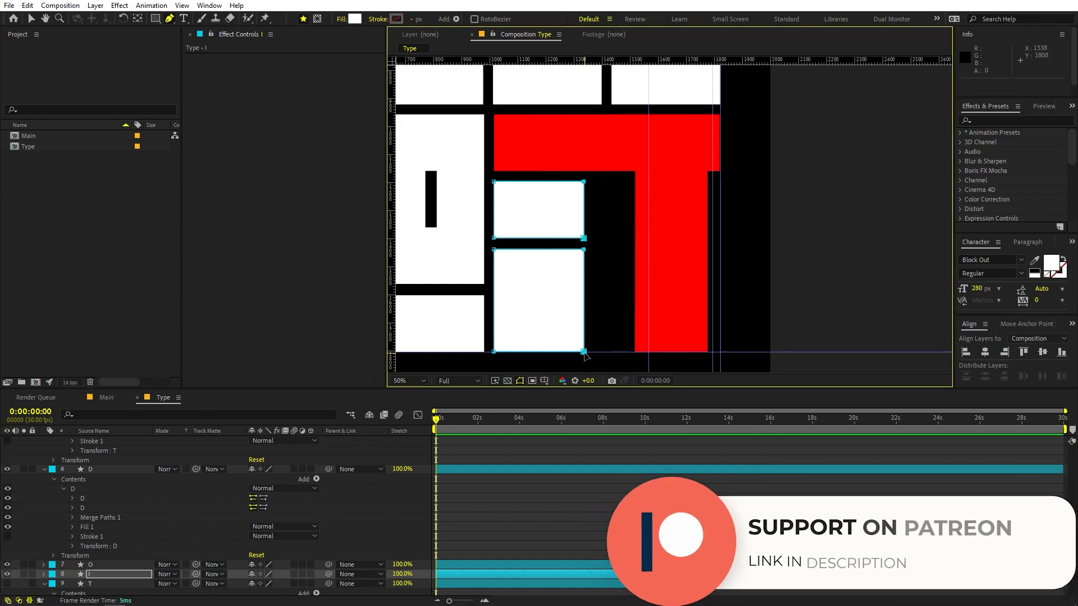
Extend the right-hand vertices of the I's dot and body about 144 px right, leaving a narrow gap before the T stem
key(shift+Right)
key(shift+Right)
key(shift+Right)
key(shift+Right)
key(shift+Right)
key(shift+Right)
key(shift+Right)
key(shift+Right)
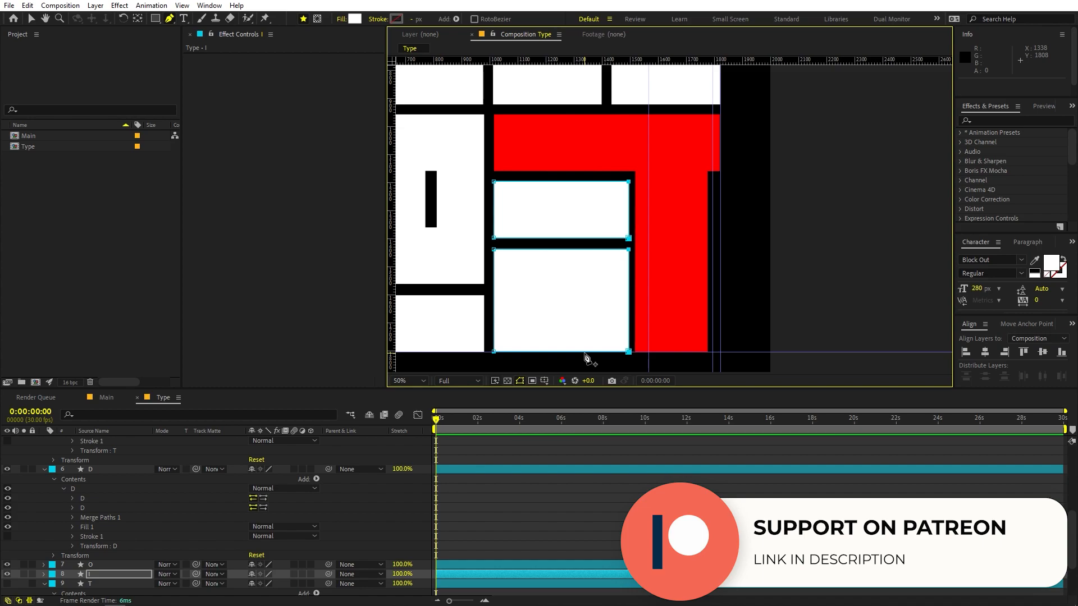
key(Left)
key(Left)
key(Left)
key(Left)
key(Left)
key(Left)
key(Left)
key(Left)
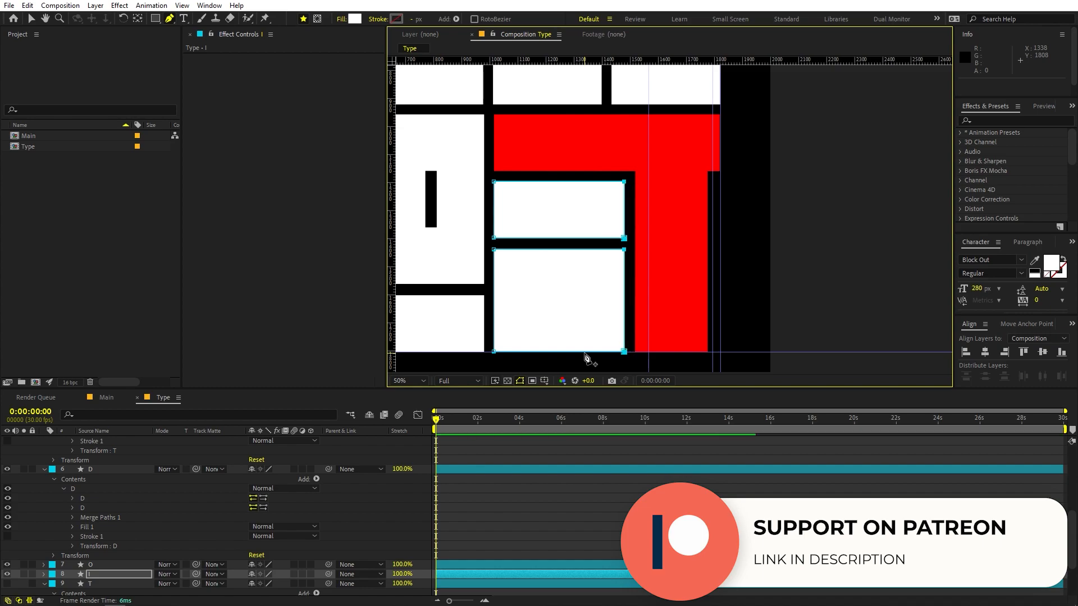
click(609, 488)
Rename the red shape's layer to T and change its fill to white
scroll(699, 292, down, 3)
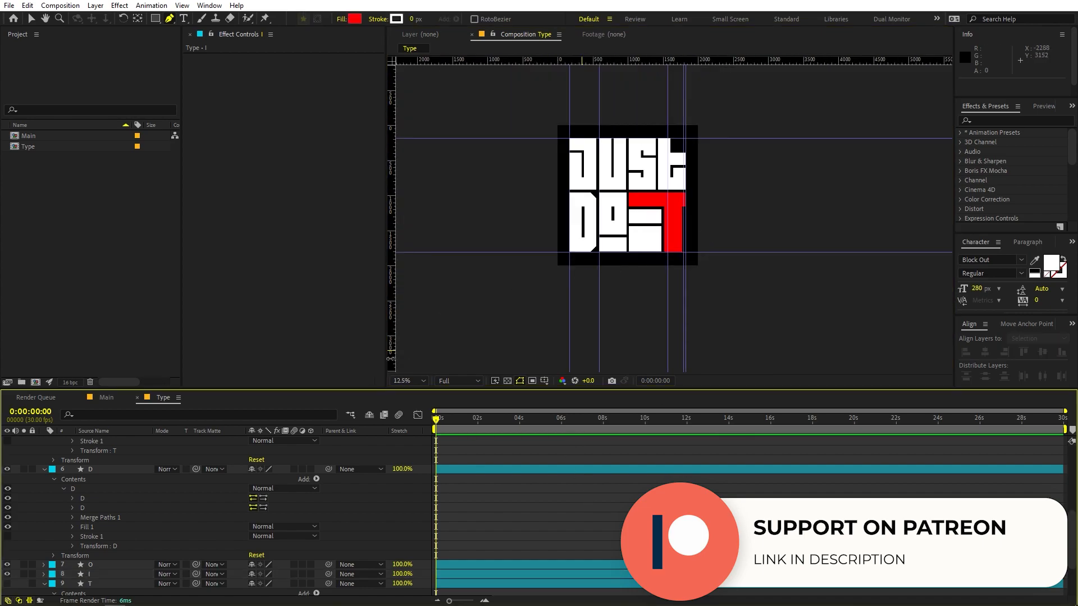
click(421, 380)
click(426, 404)
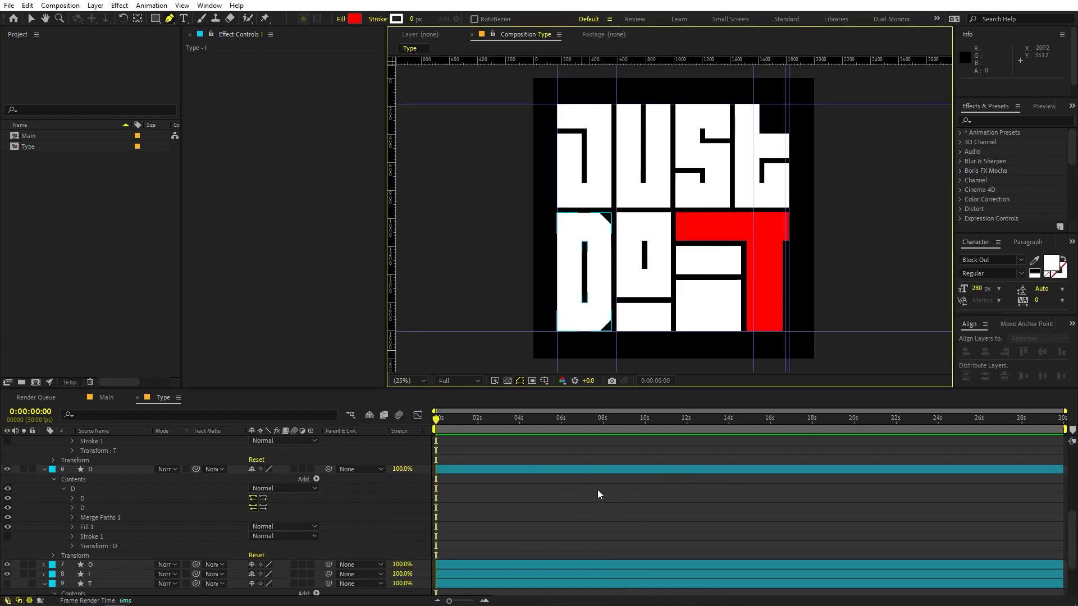
scroll(220, 516, up, 5)
click(163, 480)
click(115, 442)
click(115, 440)
key(Return)
text(T)
key(Return)
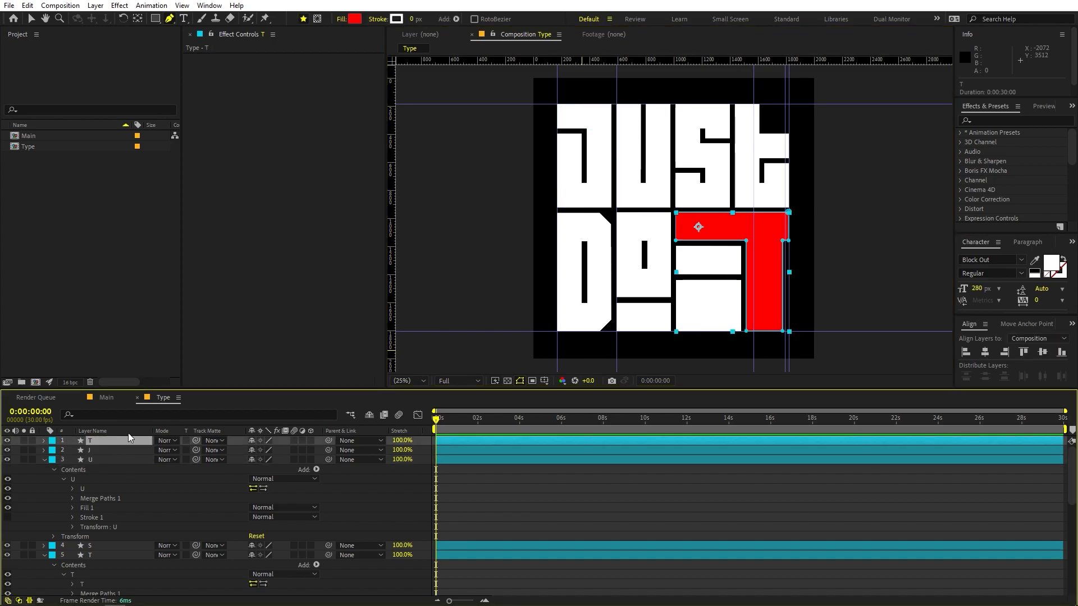
click(342, 20)
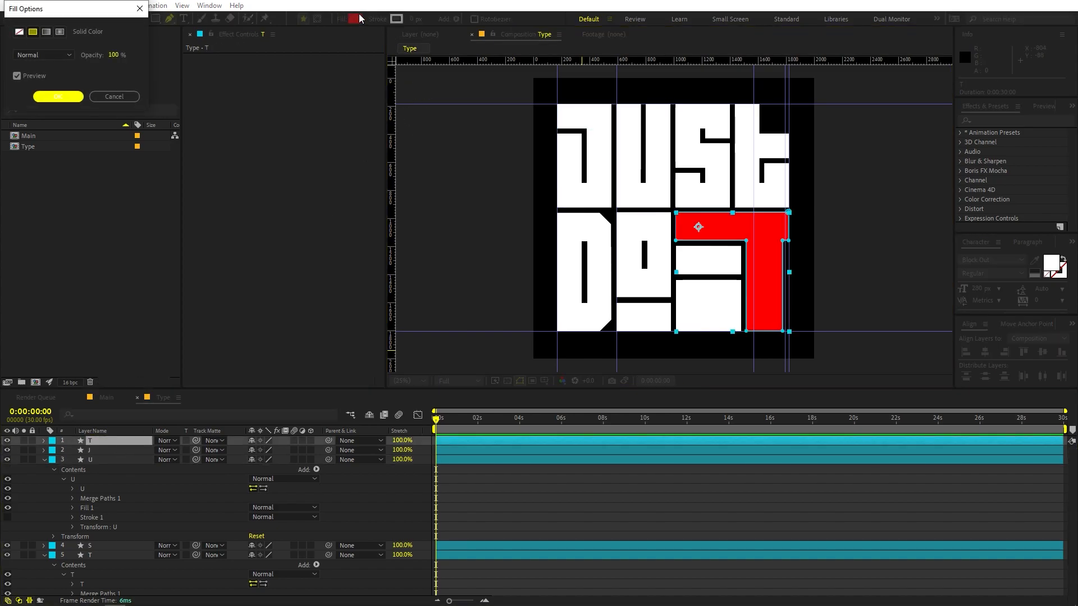
click(83, 97)
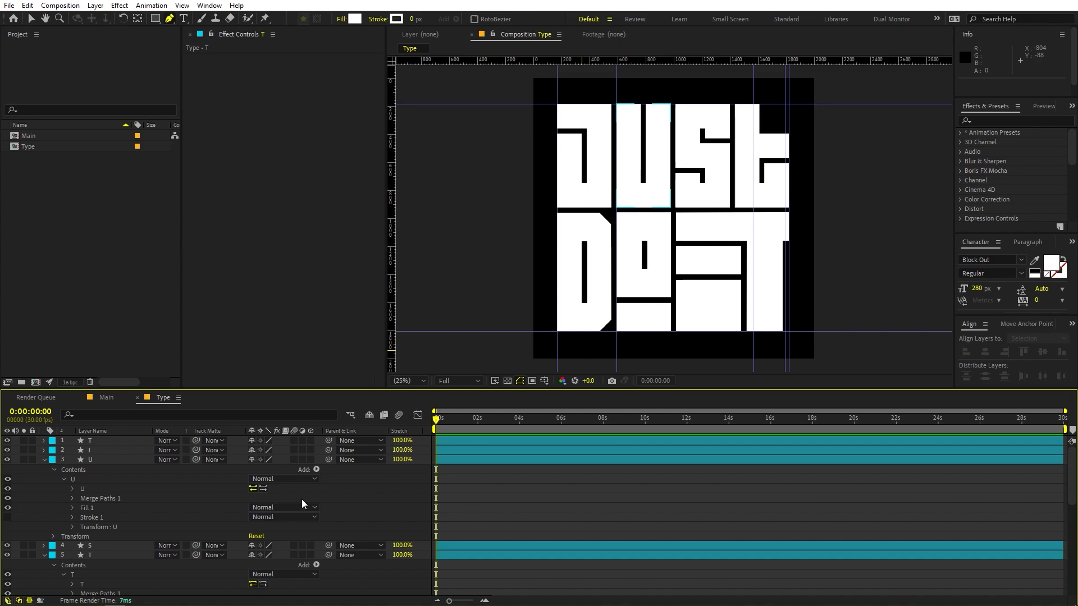
Collapse the properties of all layers and fit the composition to the viewer at up to 100%
click(117, 460)
key(ctrl+a)
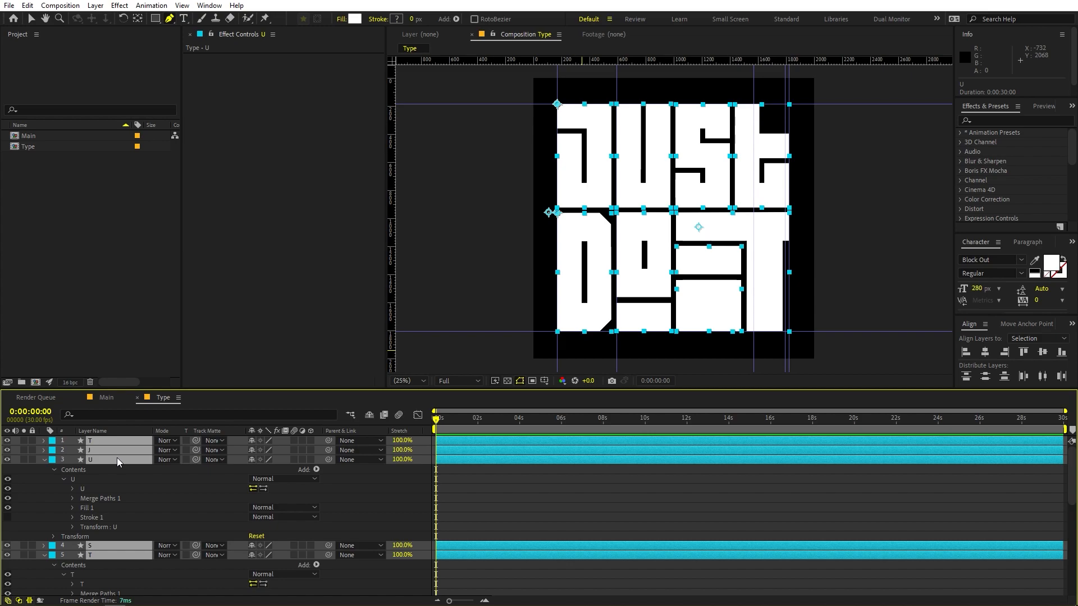
key(u)
click(415, 383)
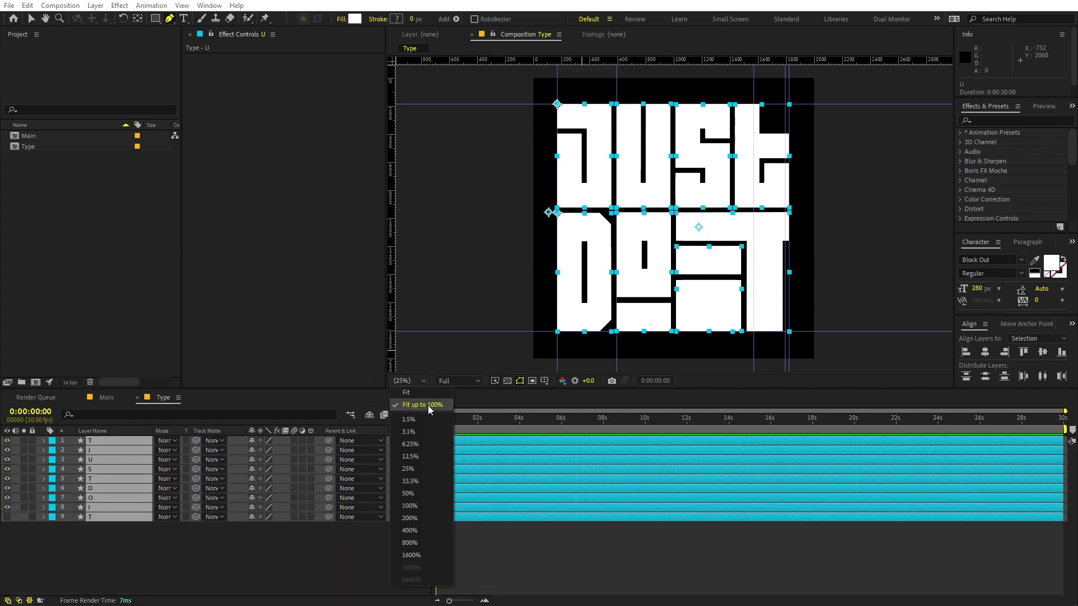
click(427, 405)
Delete the hidden original T layer at the end of the layer stack
click(114, 442)
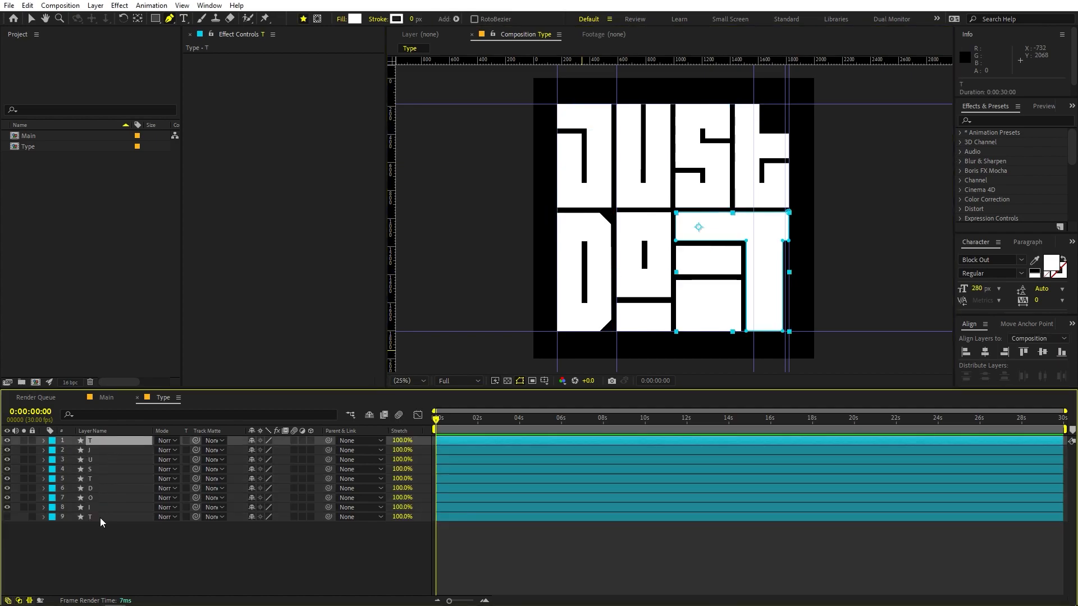
shift+click(100, 507)
shift+click(92, 516)
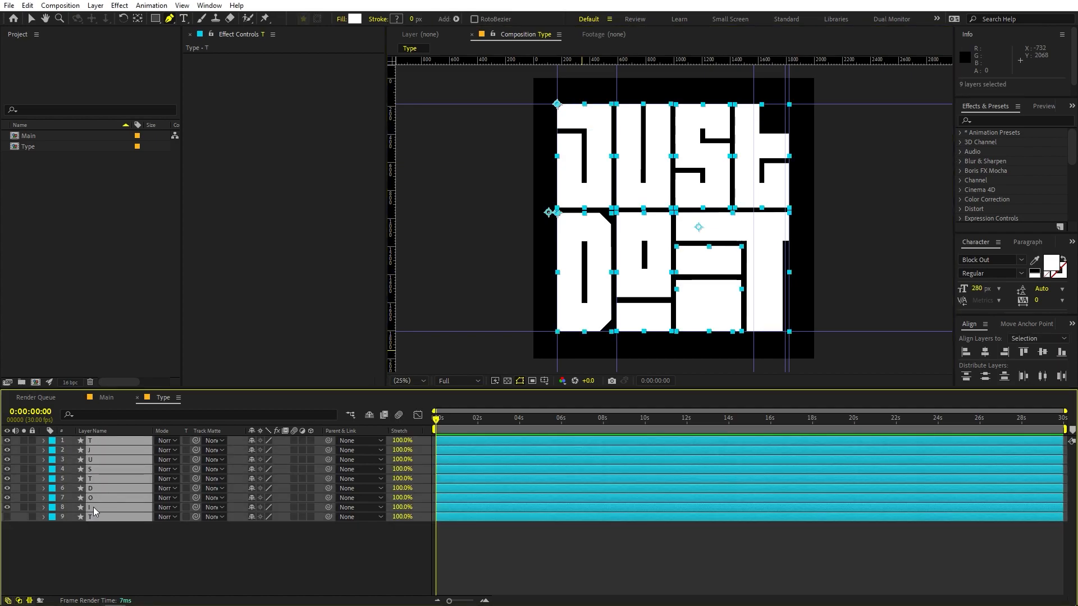
click(96, 516)
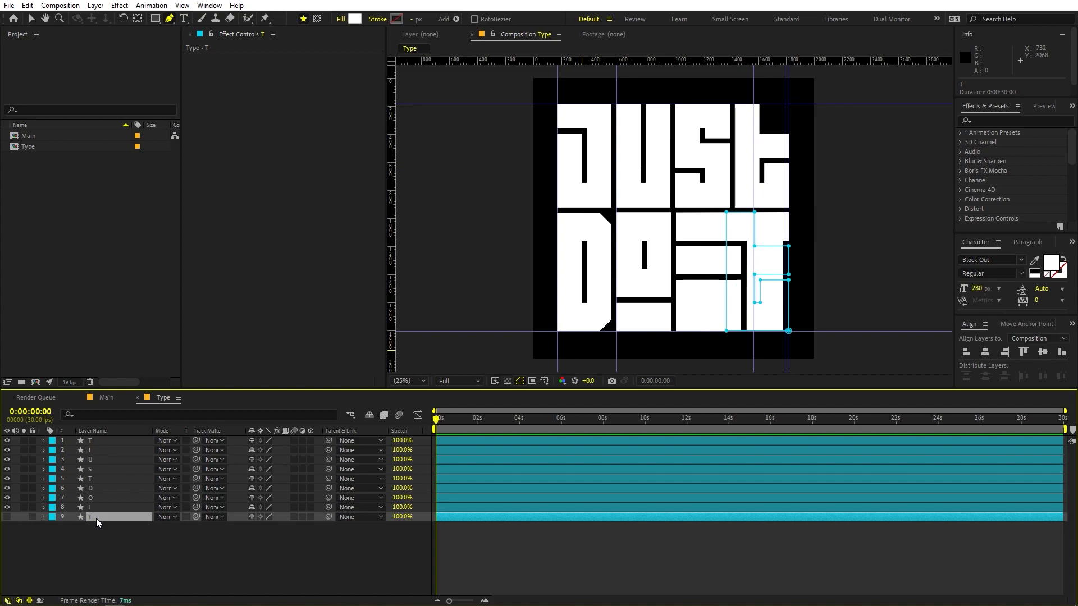
key(Delete)
Filter all letter layers' properties by "path" and set a keyframe at 0:00:00:00 on every Path property
drag(110, 514, 81, 430)
click(92, 413)
text(path)
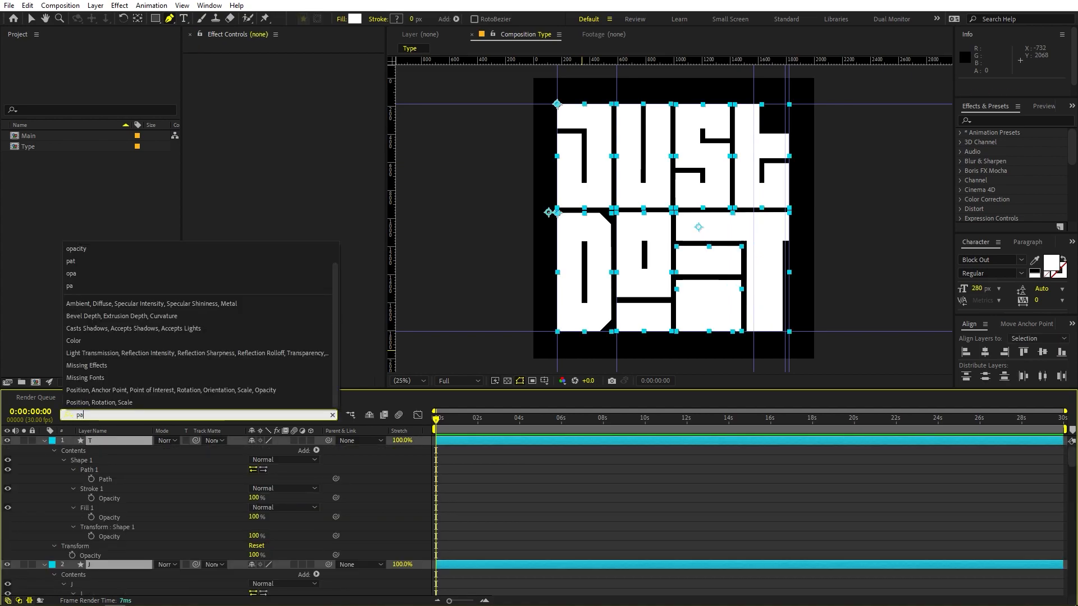
click(91, 479)
click(91, 527)
click(91, 546)
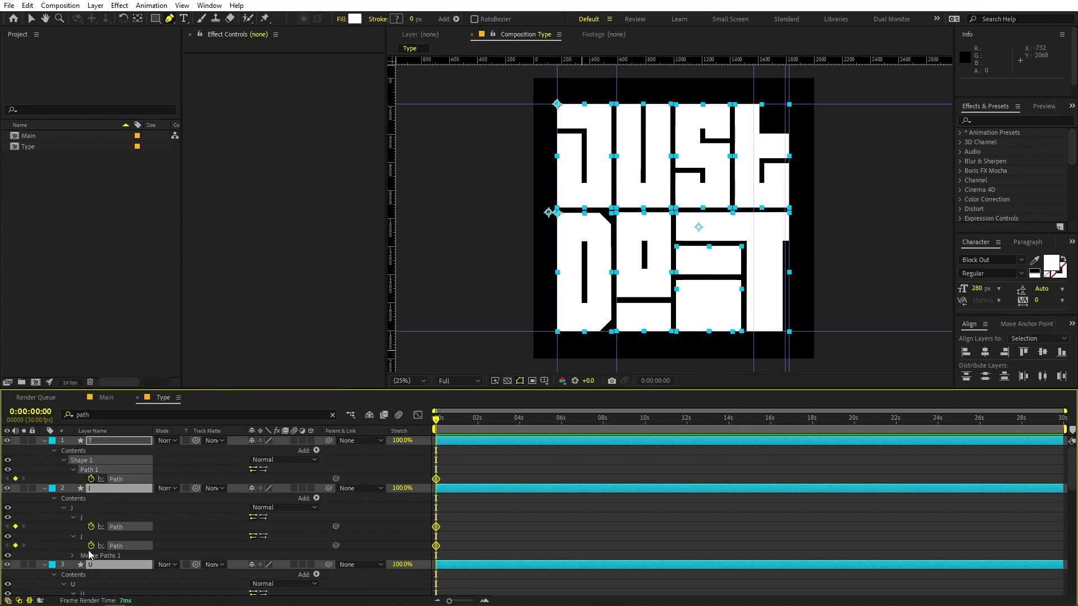
scroll(90, 594, down, 5)
scroll(87, 604, down, 3)
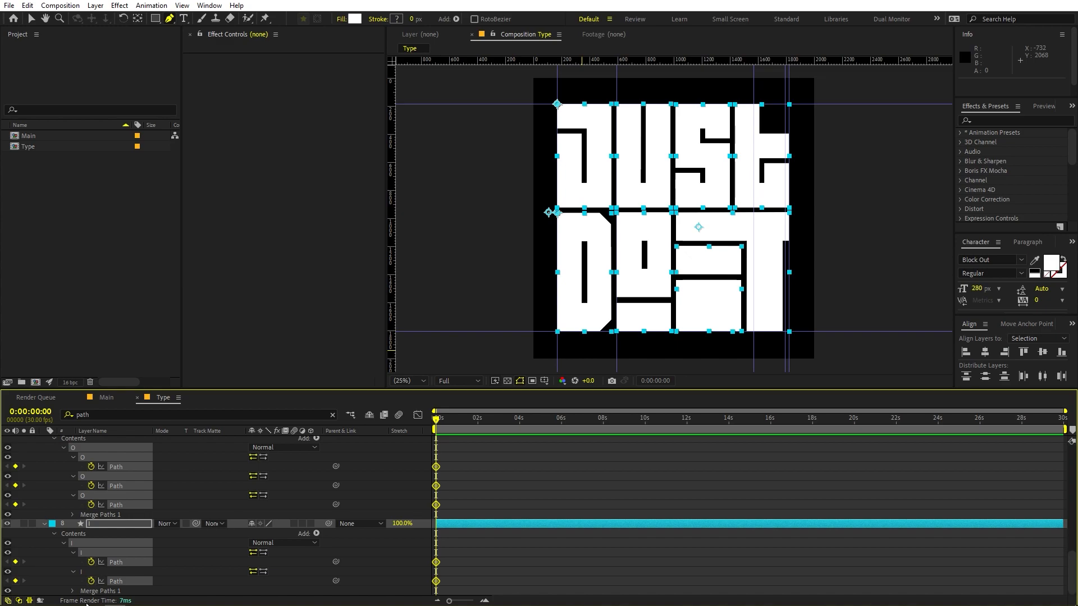
scroll(470, 494, up, 10)
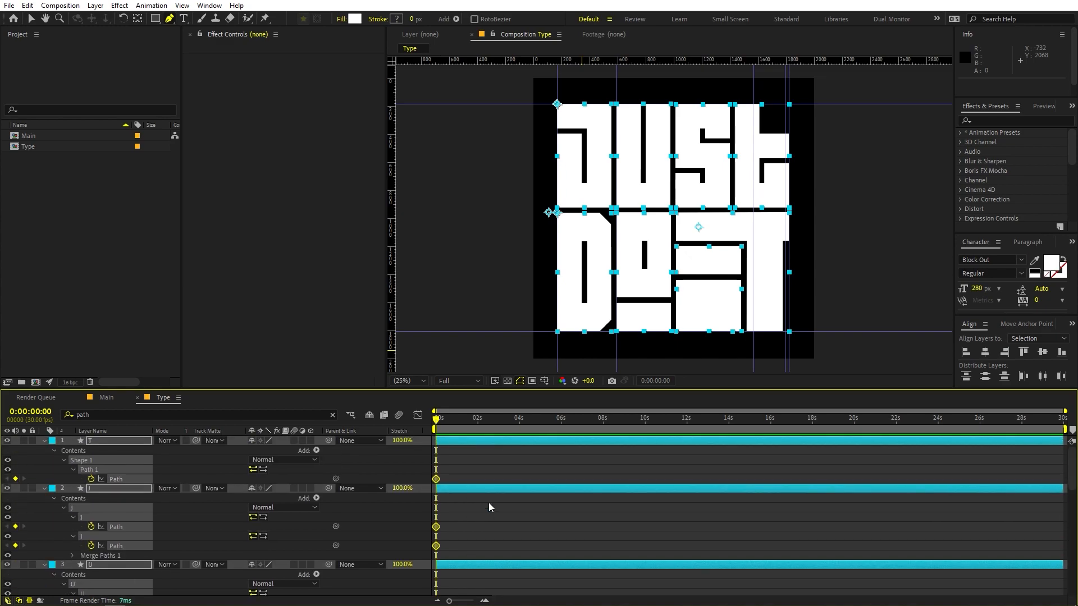
Show only the keyframed Path properties of all letter layers and clear the selection
key(u)
scroll(488, 503, down, 1)
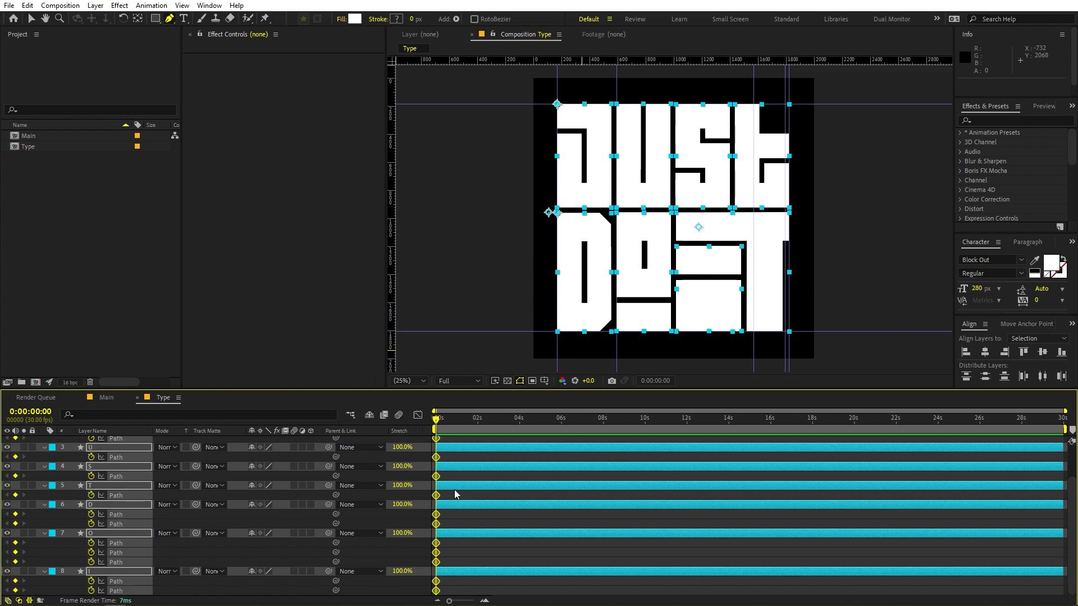
scroll(462, 460, up, 2)
click(461, 476)
Magnify the timeline's time scale and set the current time to 0:00:01:00
drag(436, 420, 460, 423)
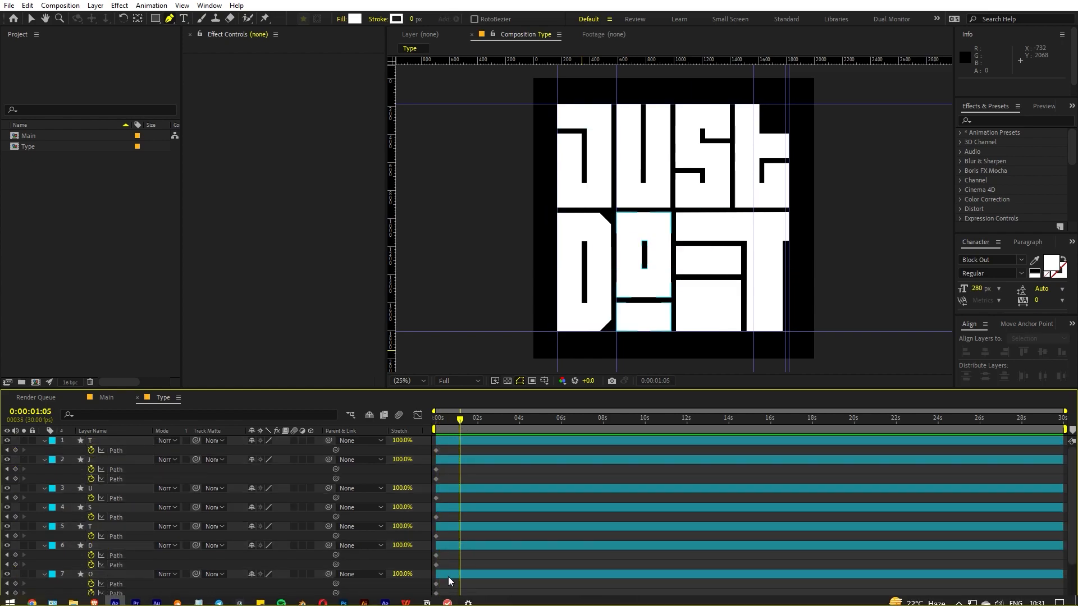
drag(450, 601, 465, 601)
drag(502, 420, 492, 420)
scroll(494, 423, down, 3)
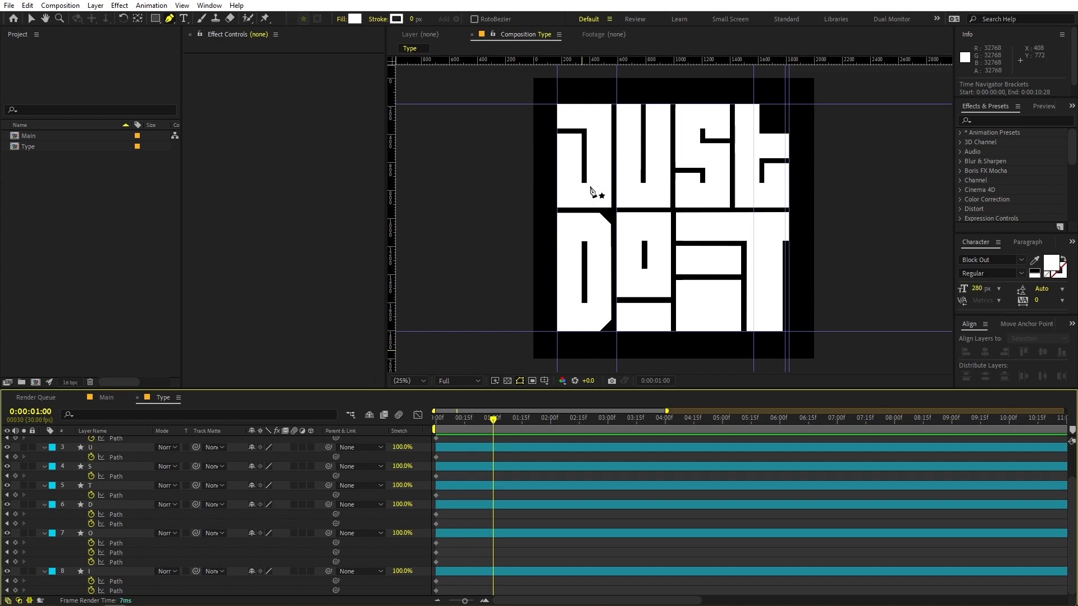
Stretch the J by moving its lower edge and lower notch vertices down about 320 px at 0:00:01:00
scroll(141, 477, up, 2)
click(95, 460)
click(100, 460)
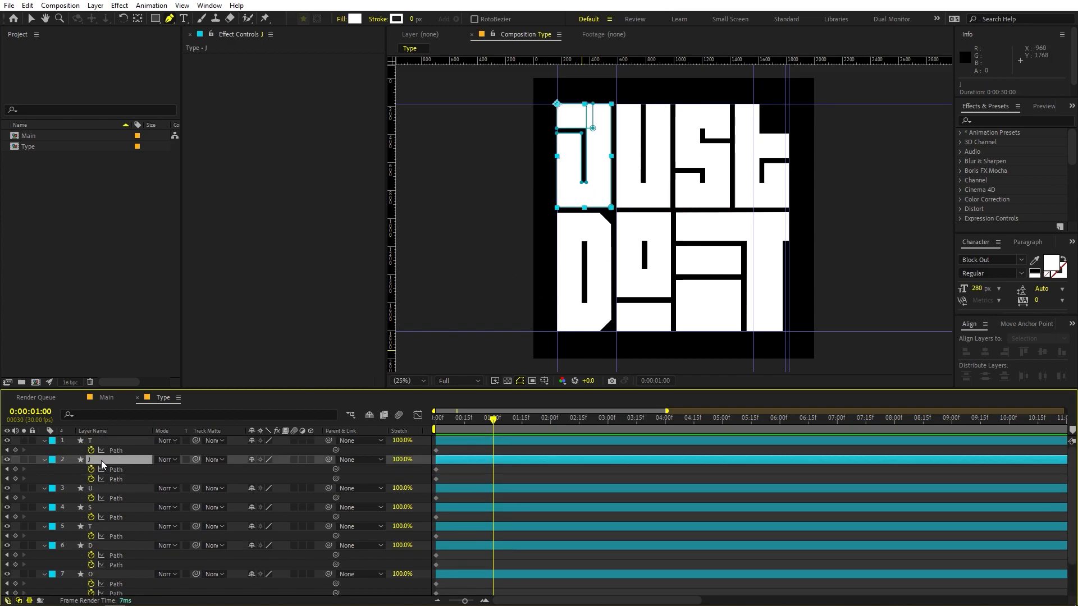
click(557, 213)
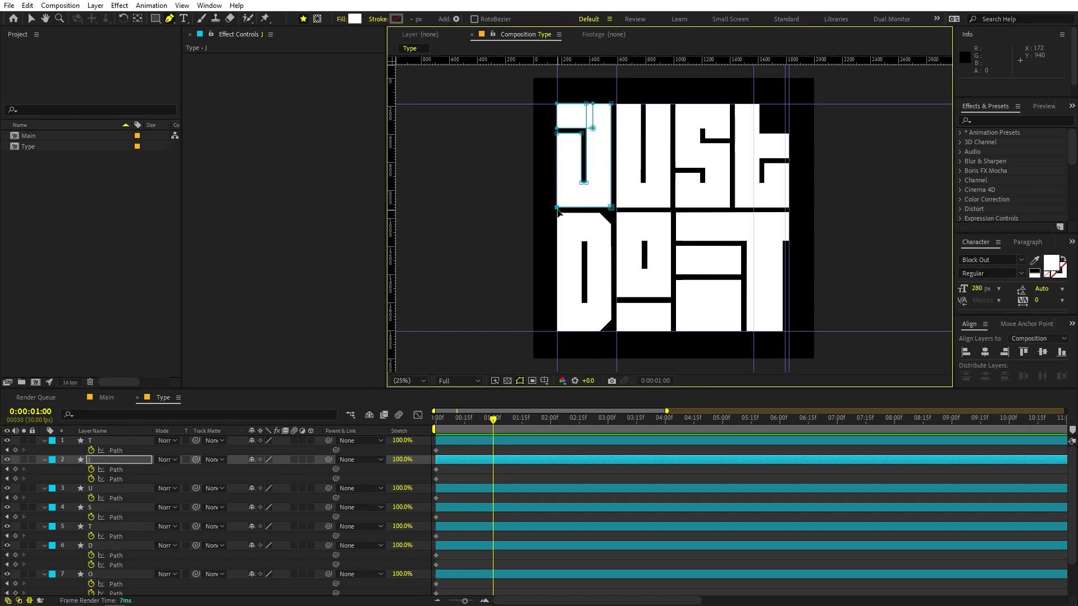
ctrl+shift+click(612, 208)
key(shift+Down)
key(shift+Down)
key(shift+Down)
key(shift+Down)
key(shift+Down)
key(shift+Down)
key(shift+Down)
key(shift+Down)
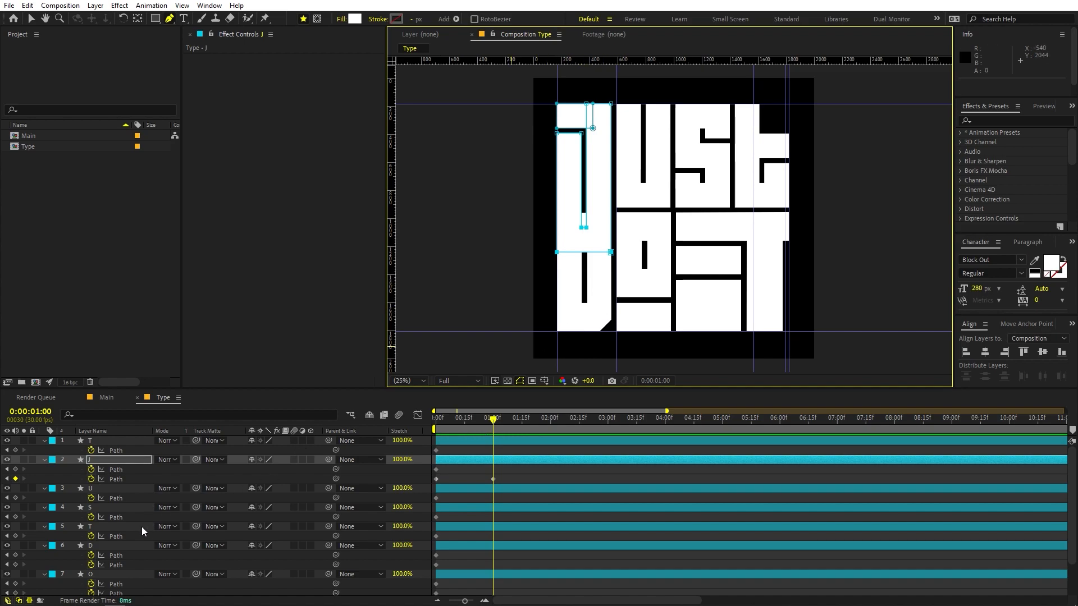
Shorten the D by moving its upper edge, corner and counter-top vertices down about 320 px at 0:00:01:00
scroll(142, 524, down, 1)
click(124, 521)
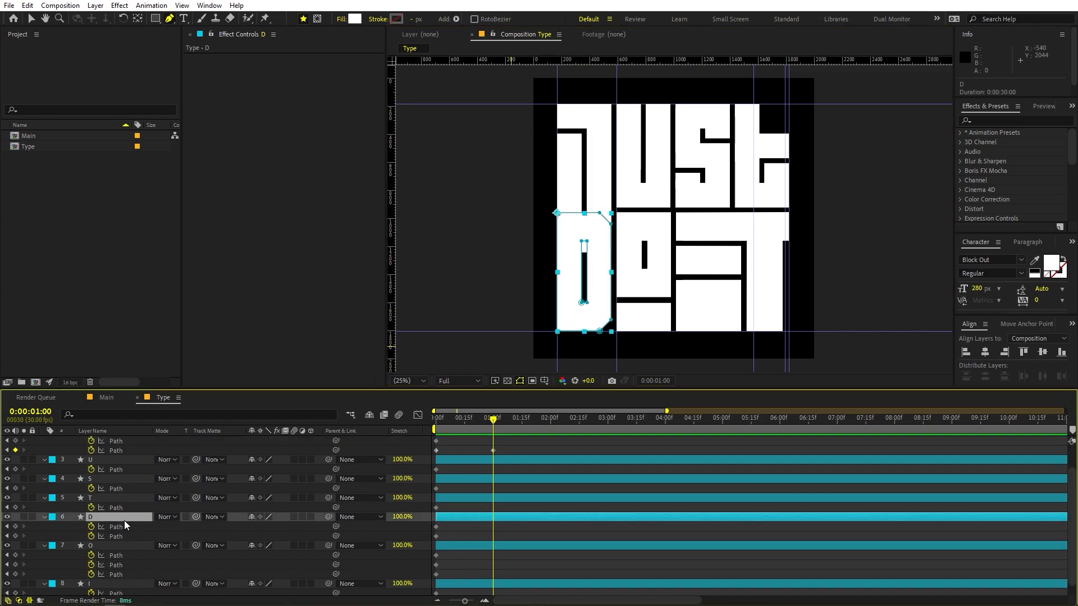
click(556, 214)
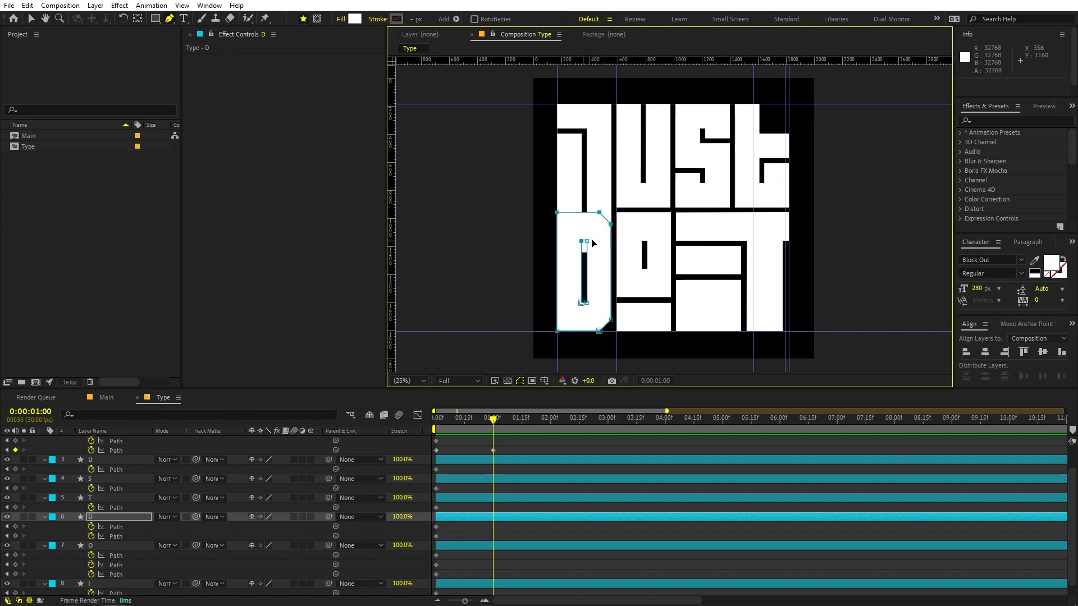
key(shift+Down)
key(shift+Down)
key(shift+Down)
key(shift+Down)
key(shift+Down)
key(shift+Down)
key(shift+Down)
key(shift+Down)
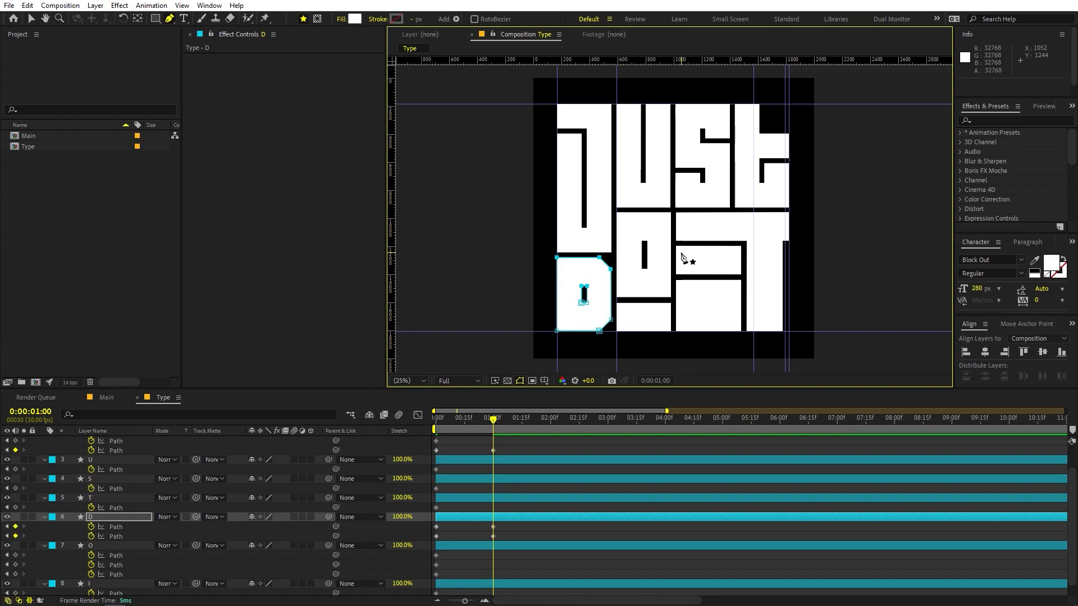
Clear the selection and preview the J and D shape animation from the start of the timeline
click(537, 443)
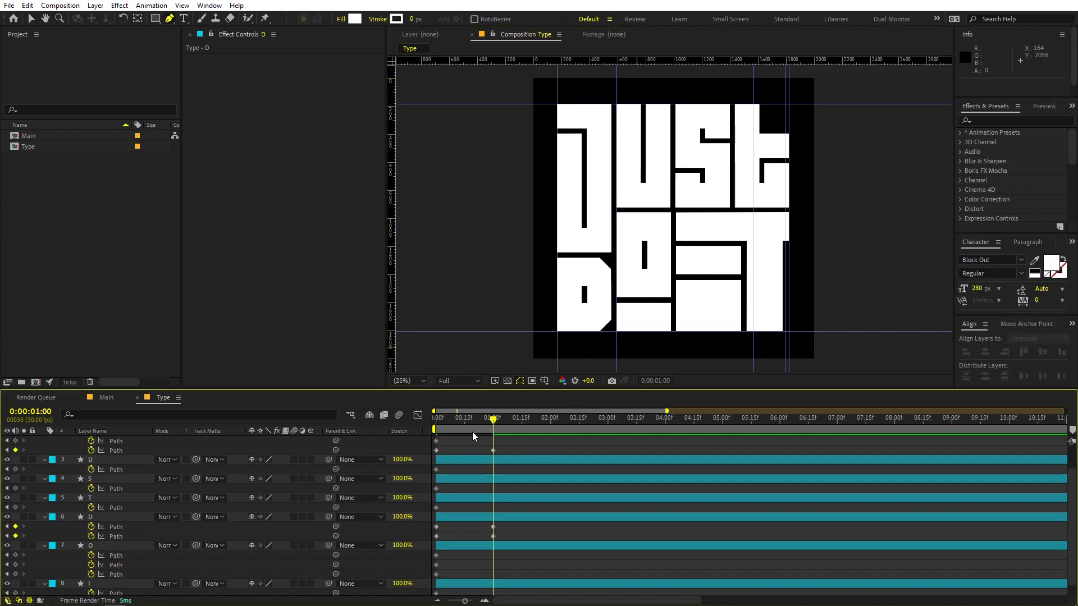
key(Home)
key(space)
Shorten the U by moving its lower edge and inner notch vertices up about 320 px at 0:00:01:00
scroll(111, 515, up, 1)
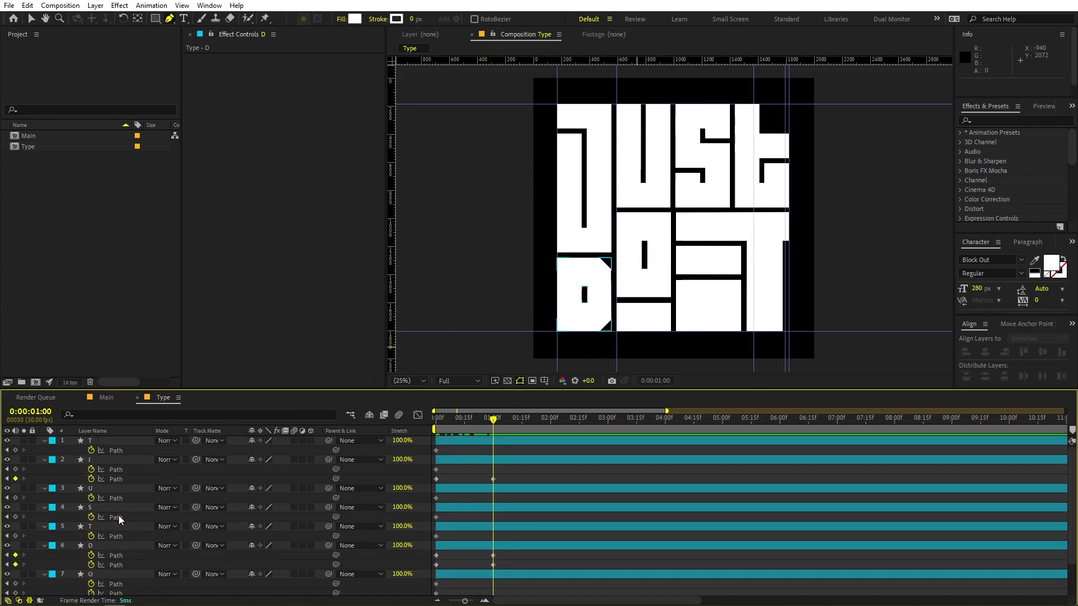
click(108, 488)
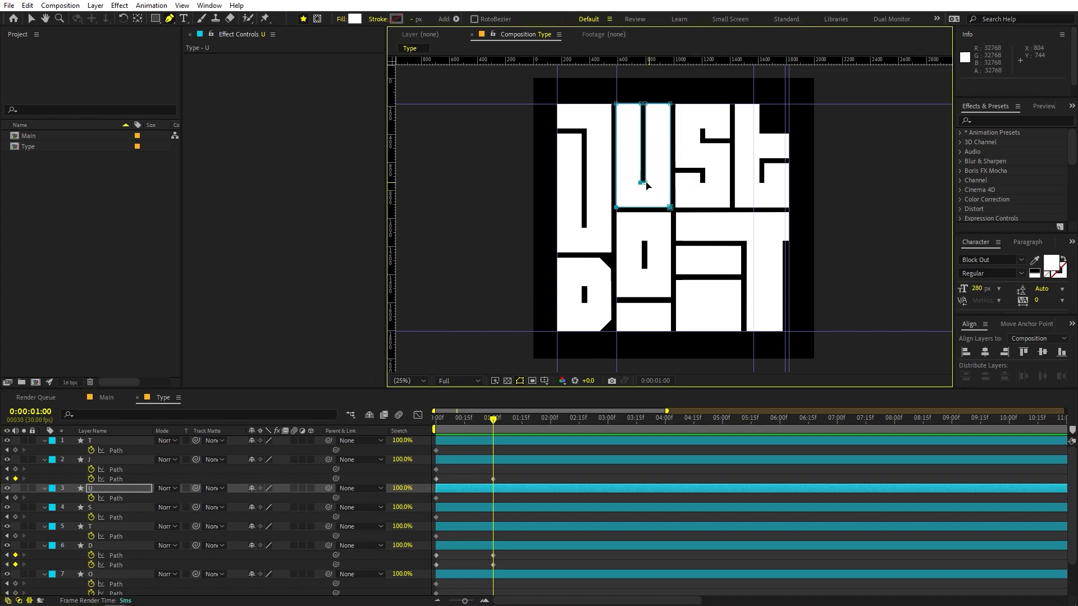
key(shift+Up)
key(shift+Up)
key(shift+Down)
key(shift+Up)
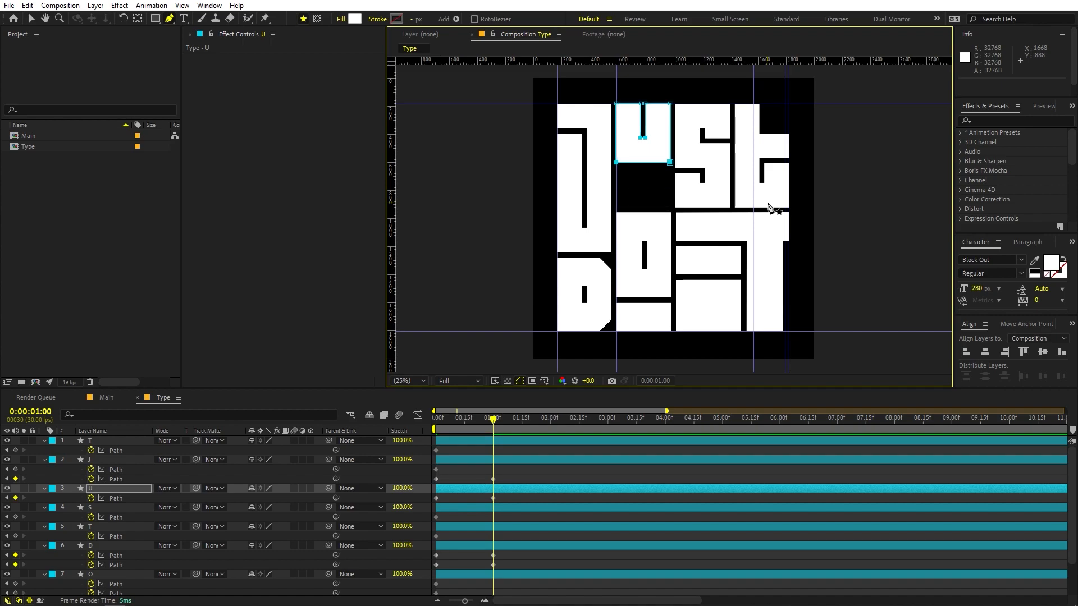
key(shift+Down)
key(shift+Down)
key(shift+Down)
key(shift+Down)
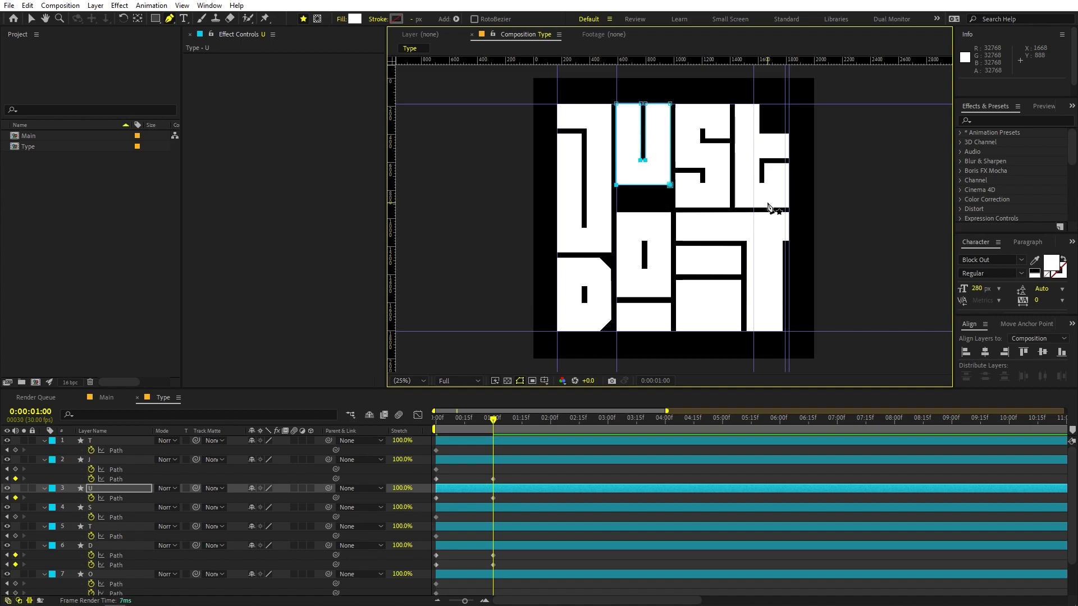
key(shift+Up)
key(shift+Up)
key(shift+Up)
key(shift+Up)
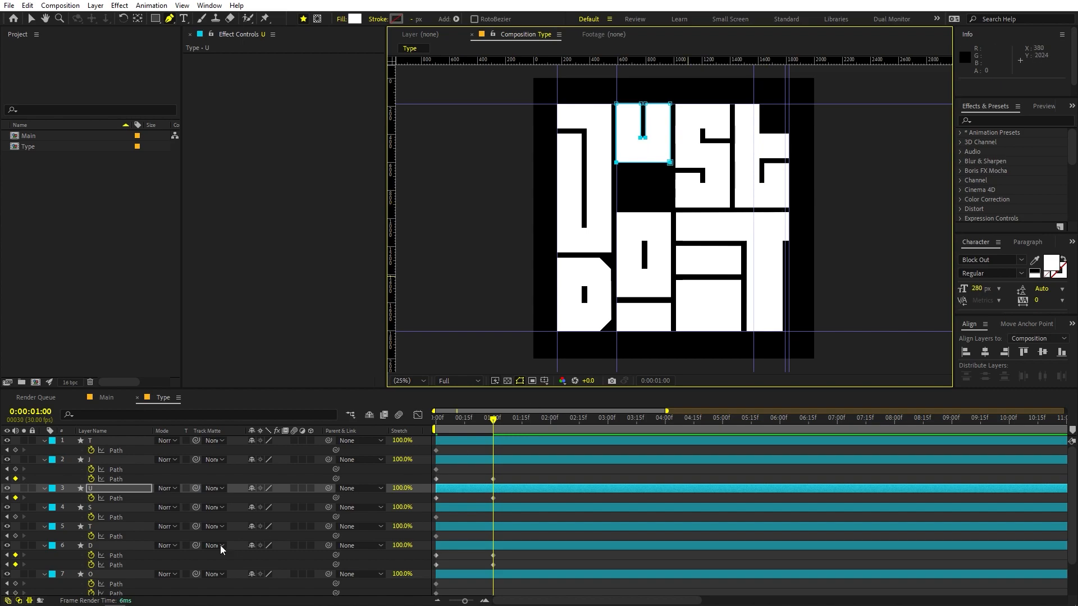
Stretch the O by moving its upper edge and counter-top vertices up about 320 px at 0:00:01:00
scroll(133, 534, down, 2)
click(120, 533)
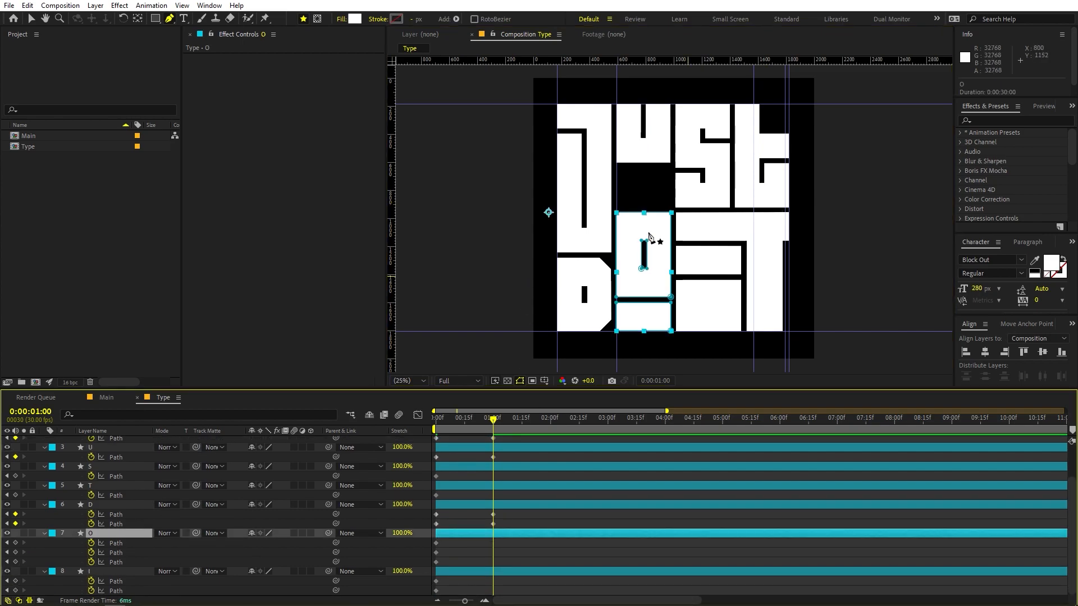
click(615, 214)
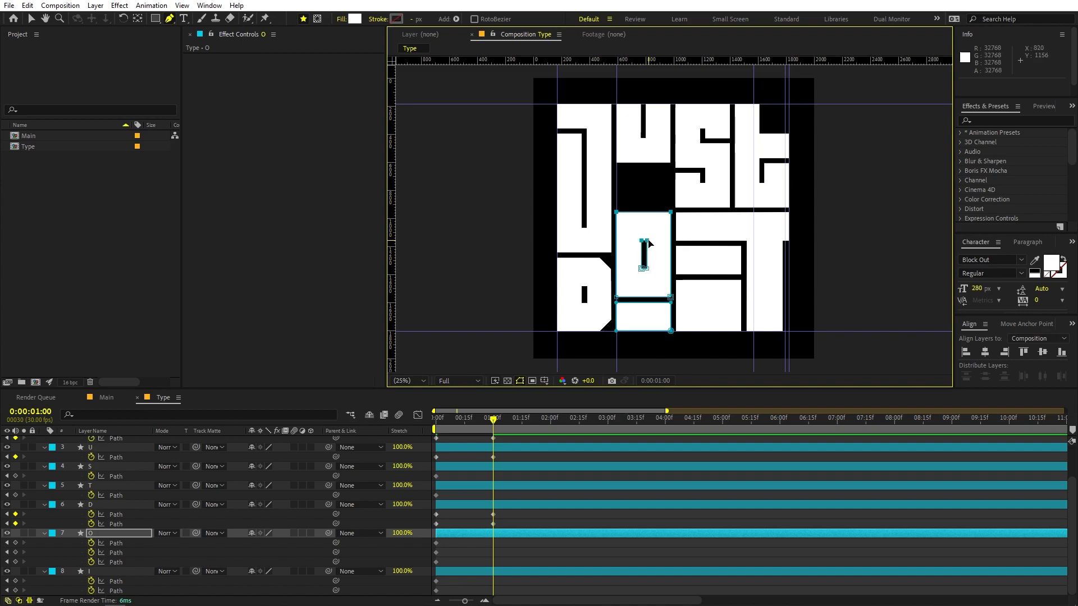
drag(648, 241, 648, 196)
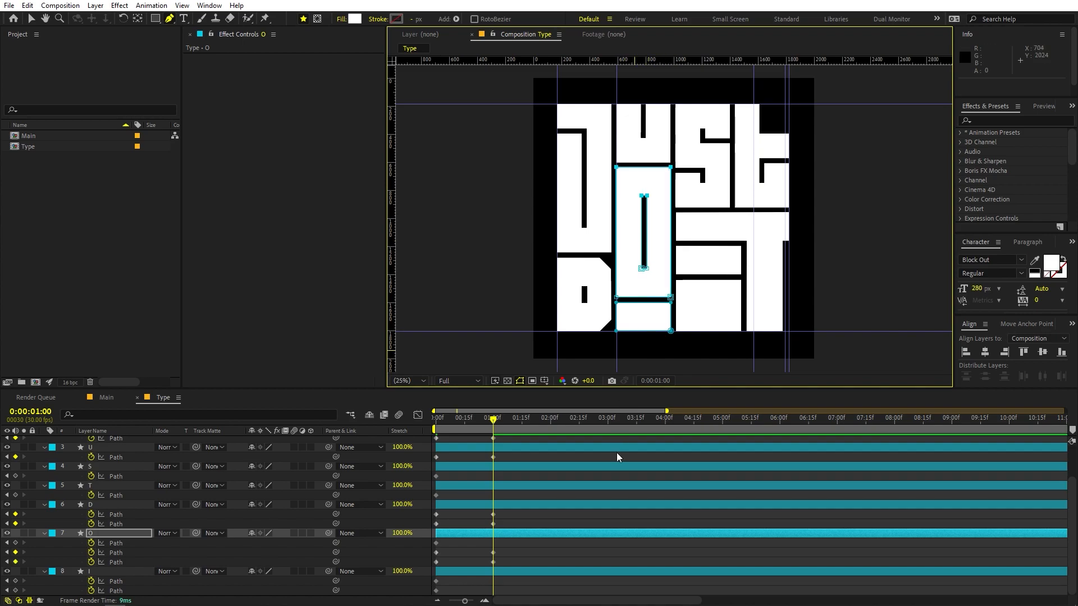
drag(492, 425, 493, 448)
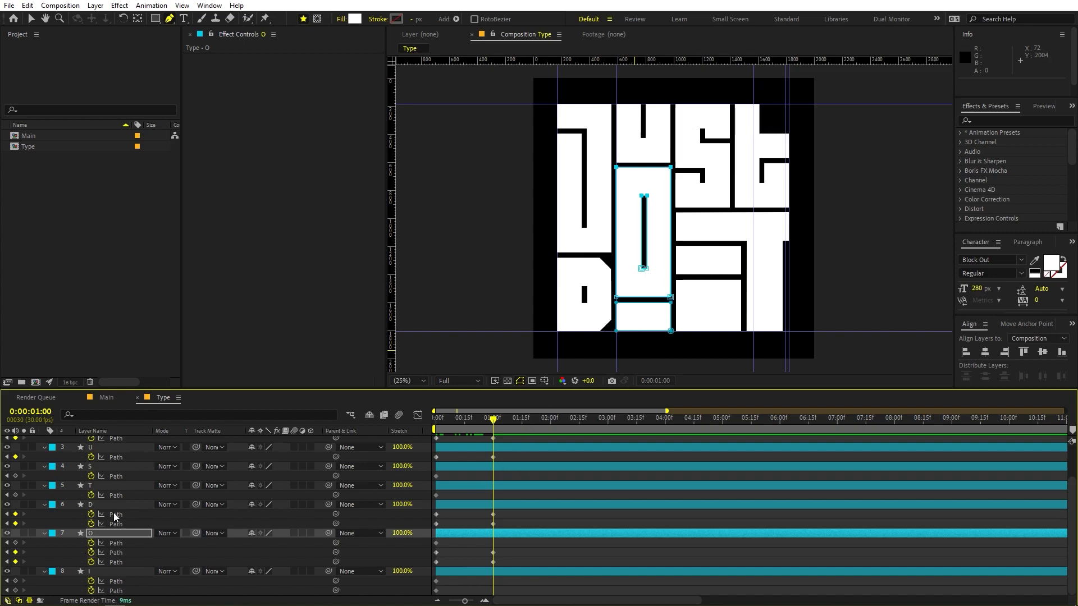
Widen the T of JUST by moving its stem and inner notch vertices left about 160 px at 0:00:01:00
click(106, 486)
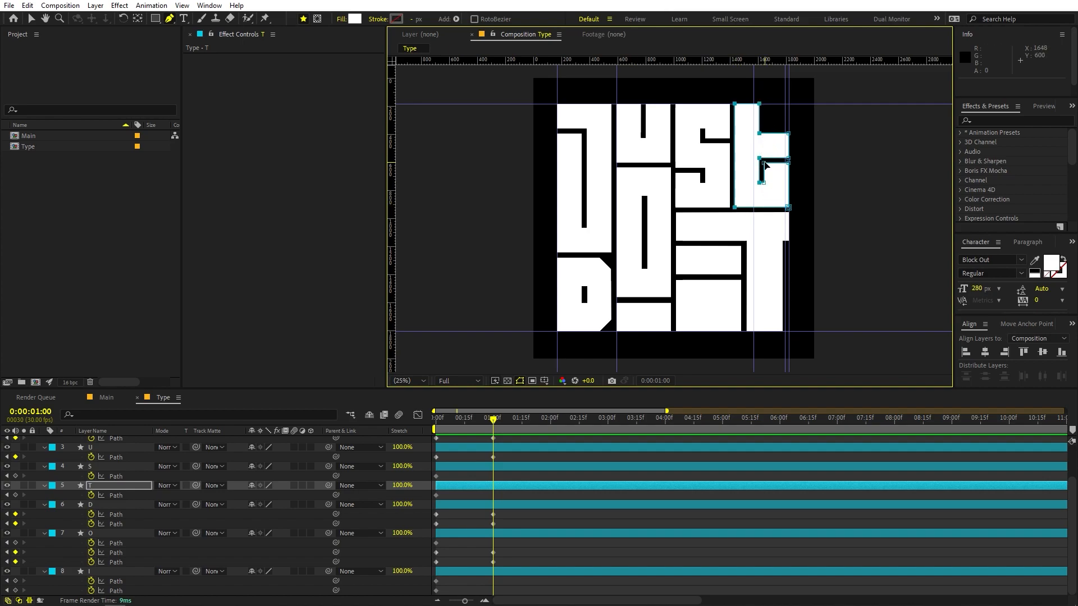
key(shift+Left)
key(shift+Left)
key(shift+Left)
key(shift+Left)
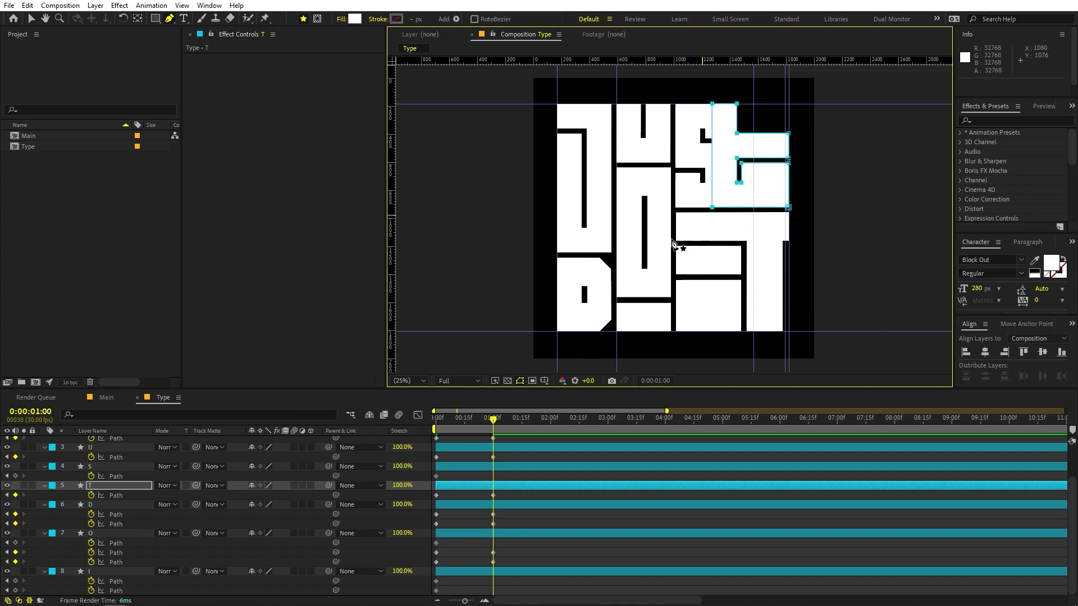
Narrow the S by moving its outer edge beside the T and its inner notch vertices left about 160 px
click(108, 467)
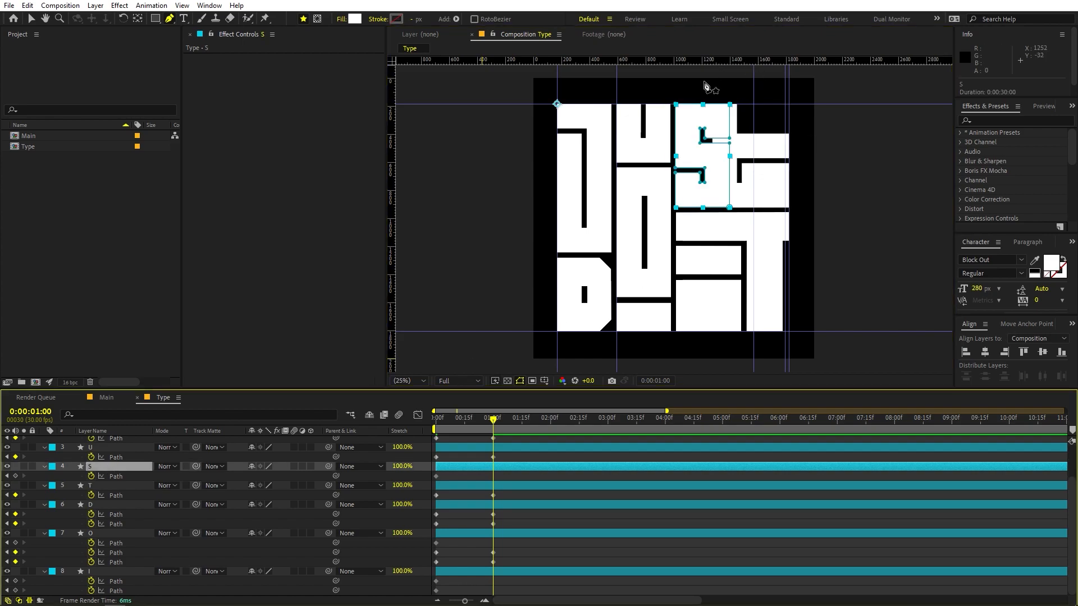
click(729, 105)
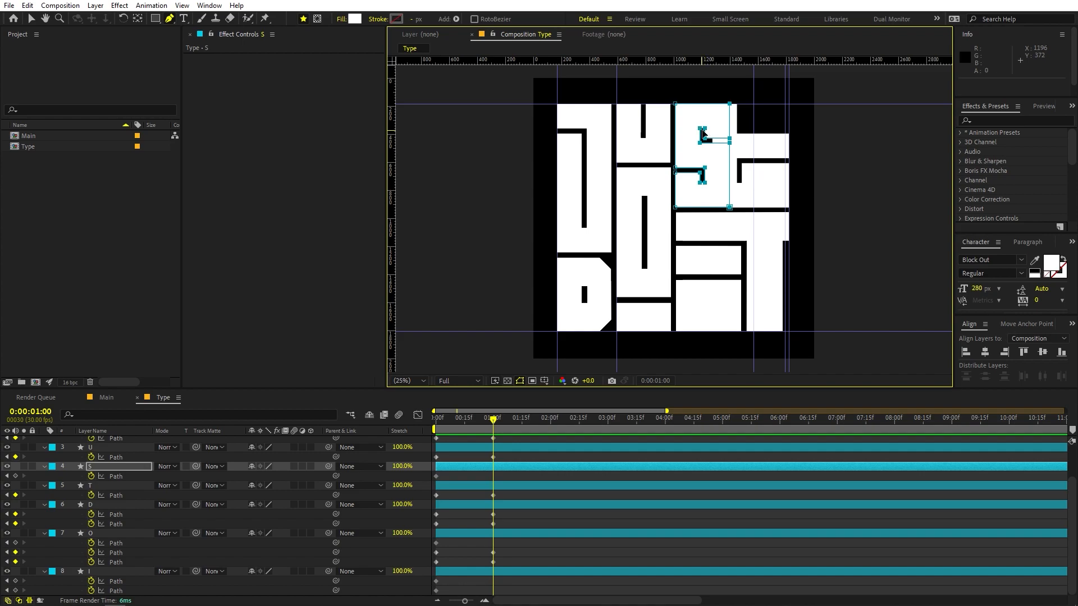
drag(702, 134, 679, 135)
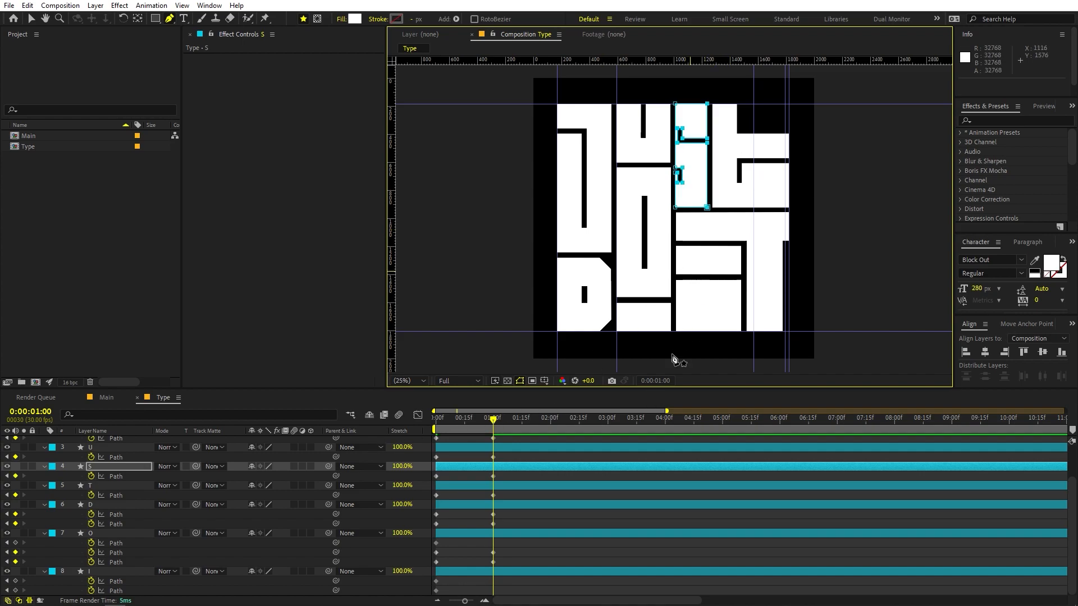
click(513, 474)
click(514, 467)
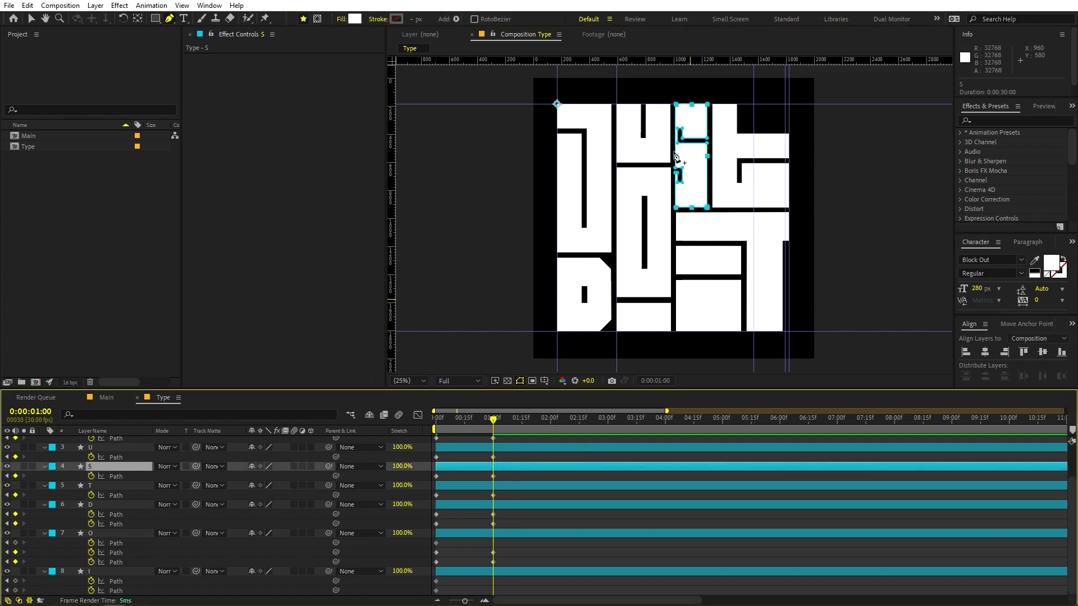
Move the S's inner notch vertices right about 80 px at 0:00:01:00, clear the selection and scrub through the result
click(680, 130)
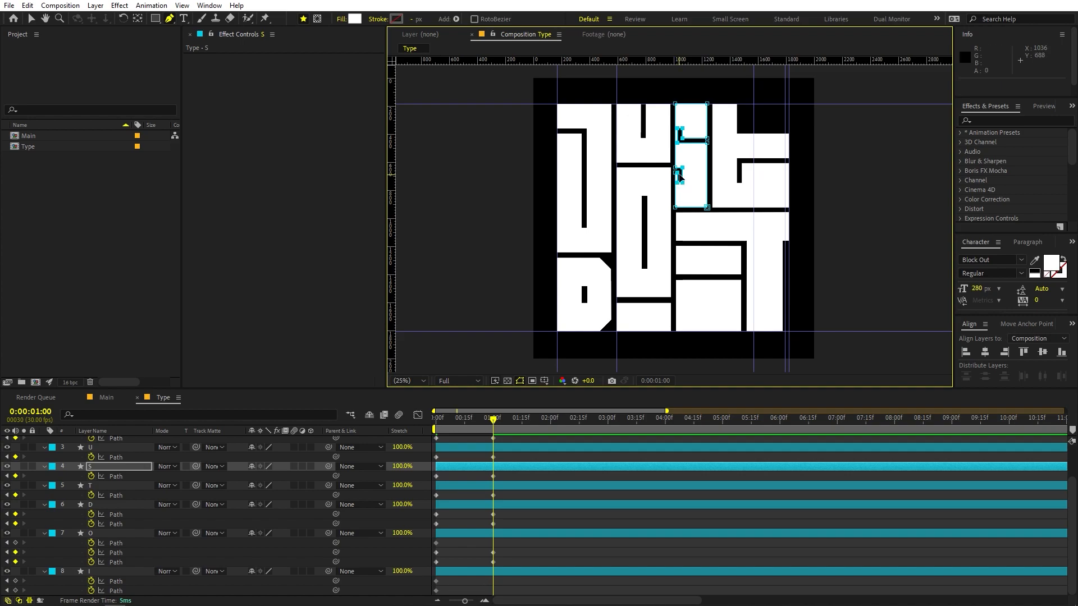
key(ctrl+z)
key(ctrl+shift+z)
key(Right)
key(Right)
key(Right)
key(Right)
key(Right)
key(Right)
key(Right)
key(Right)
key(Right)
key(Right)
key(Right)
key(Right)
key(Right)
key(Right)
key(Right)
key(Right)
key(Right)
key(Right)
key(Right)
key(Right)
click(612, 475)
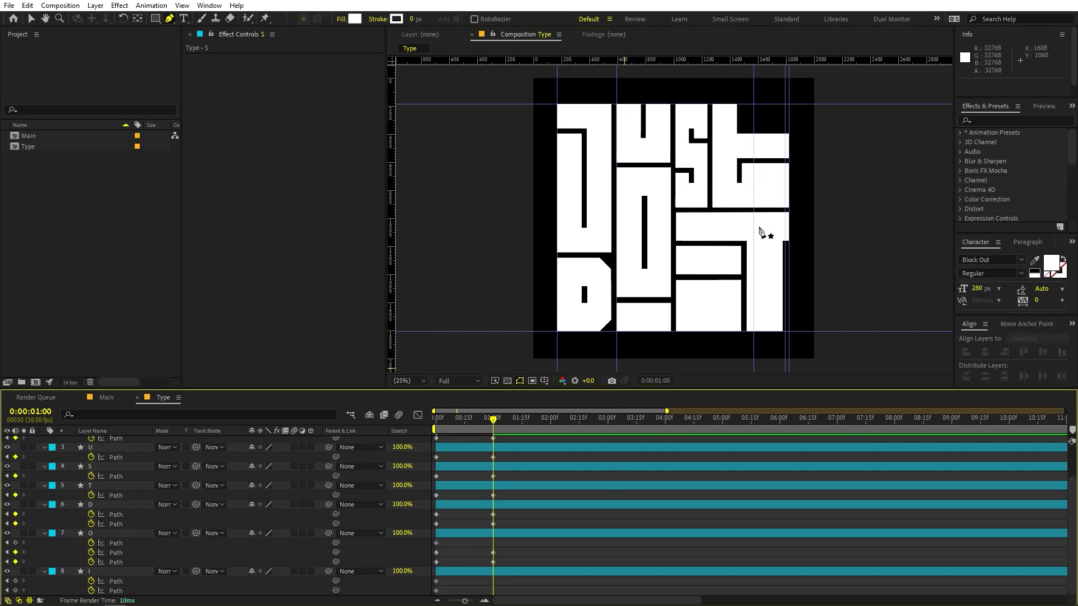
drag(481, 424, 500, 441)
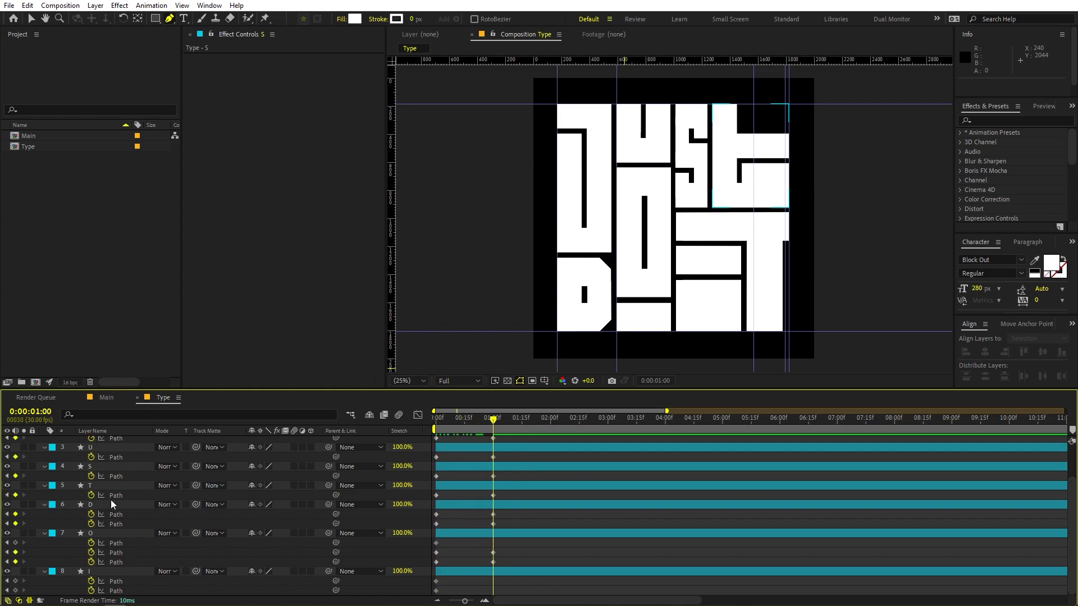
Thicken the crossbar of the T in DOIT by moving its lower vertices down about 160 px at 0:00:01:00
scroll(113, 494, up, 2)
click(111, 439)
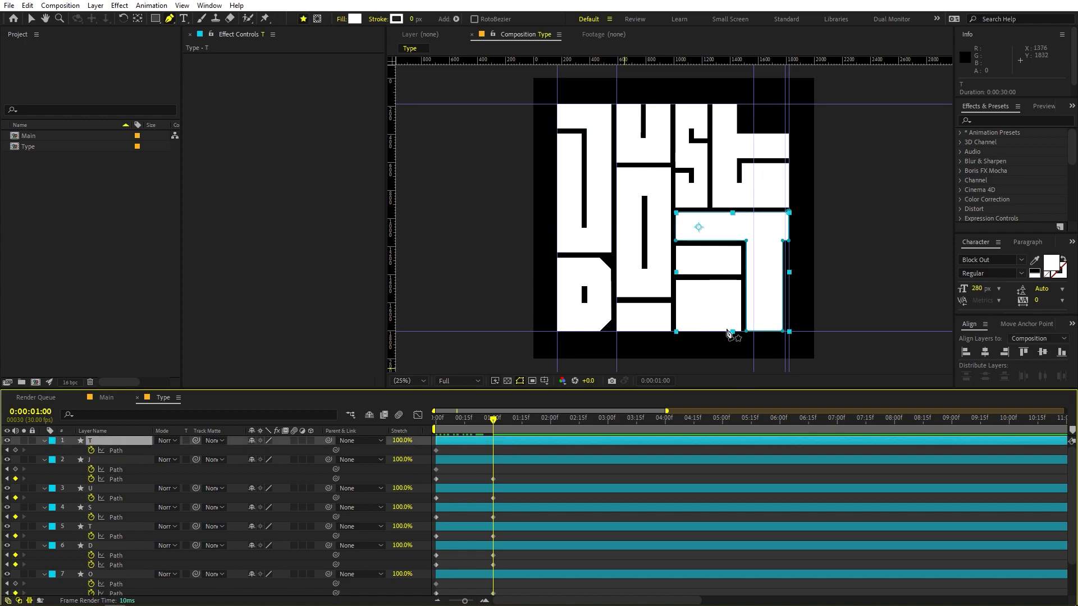
click(746, 241)
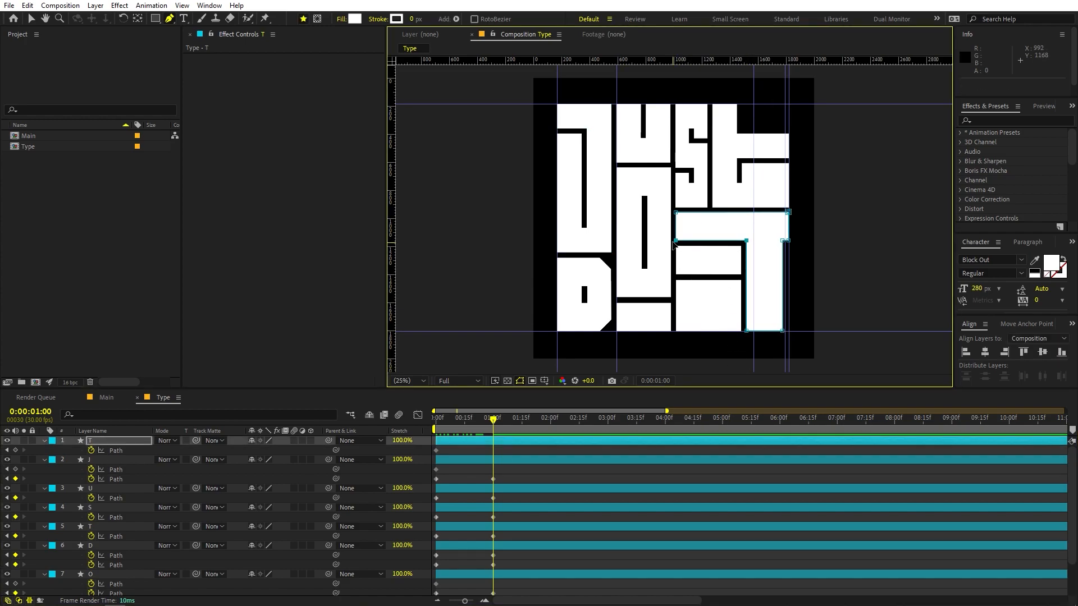
shift+click(787, 241)
key(shift+Down)
key(shift+Down)
key(shift+Down)
key(shift+Down)
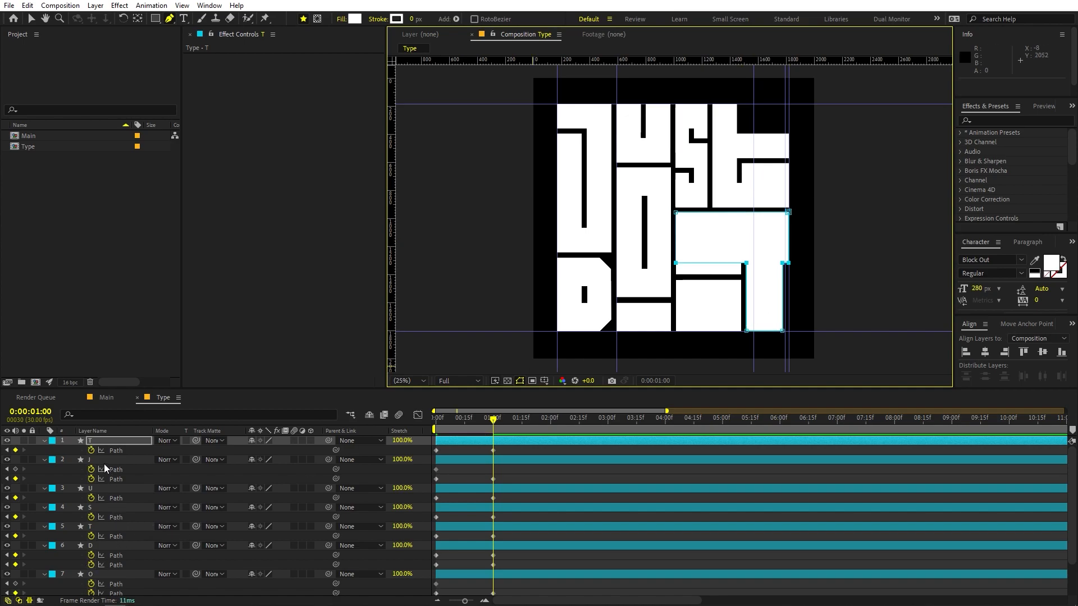
Move the I's upper block and the top edge of its lower block down about 160 px at 0:00:01:00
scroll(104, 463, down, 2)
click(114, 568)
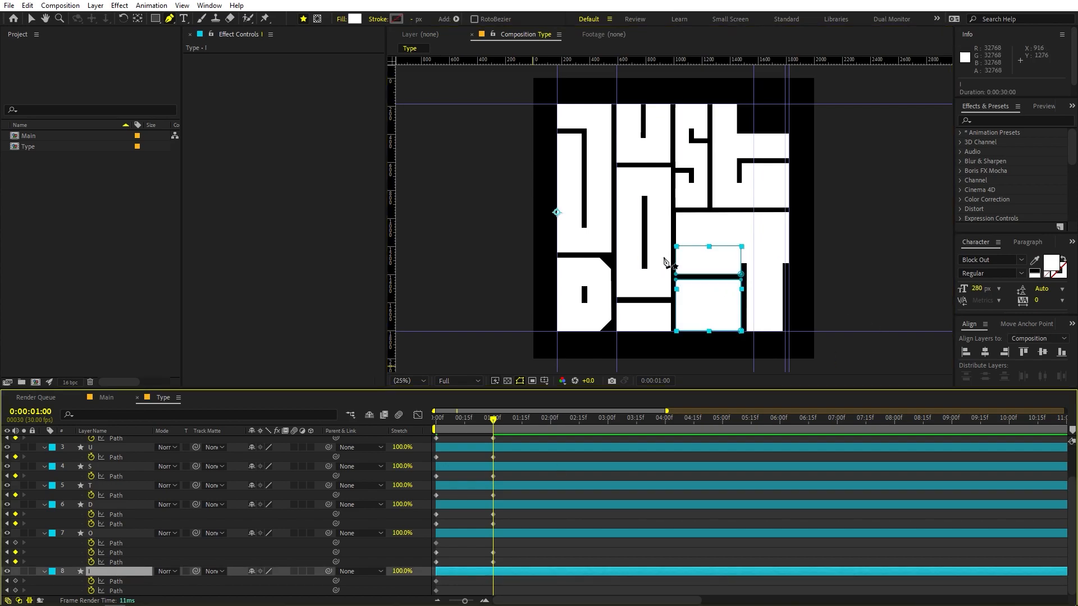
click(676, 246)
shift+click(676, 275)
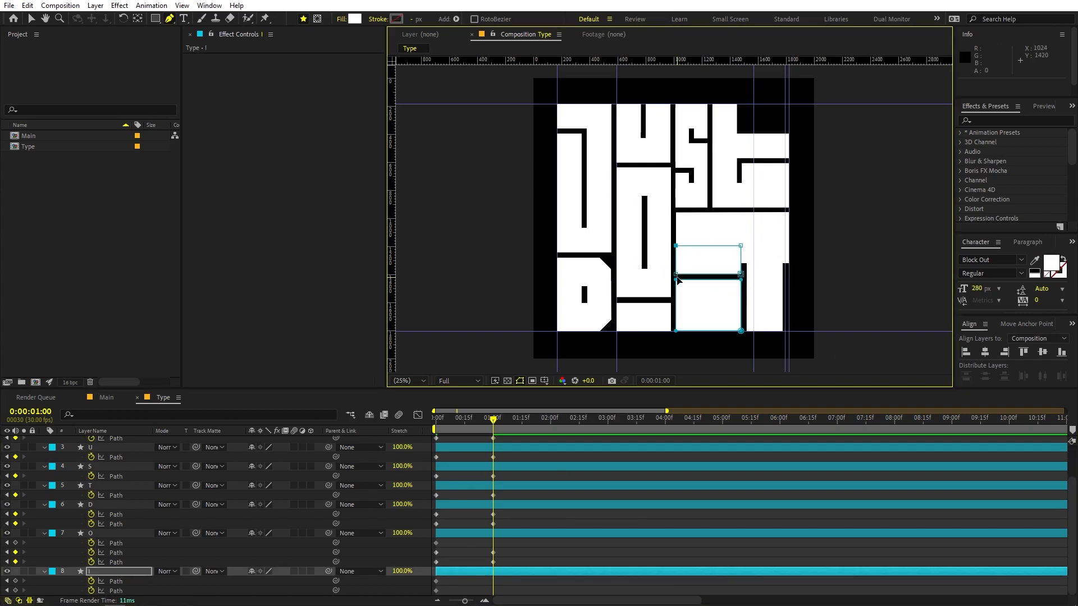
shift+click(741, 274)
shift+click(740, 246)
key(shift+Down)
key(shift+Down)
key(shift+Down)
key(shift+Down)
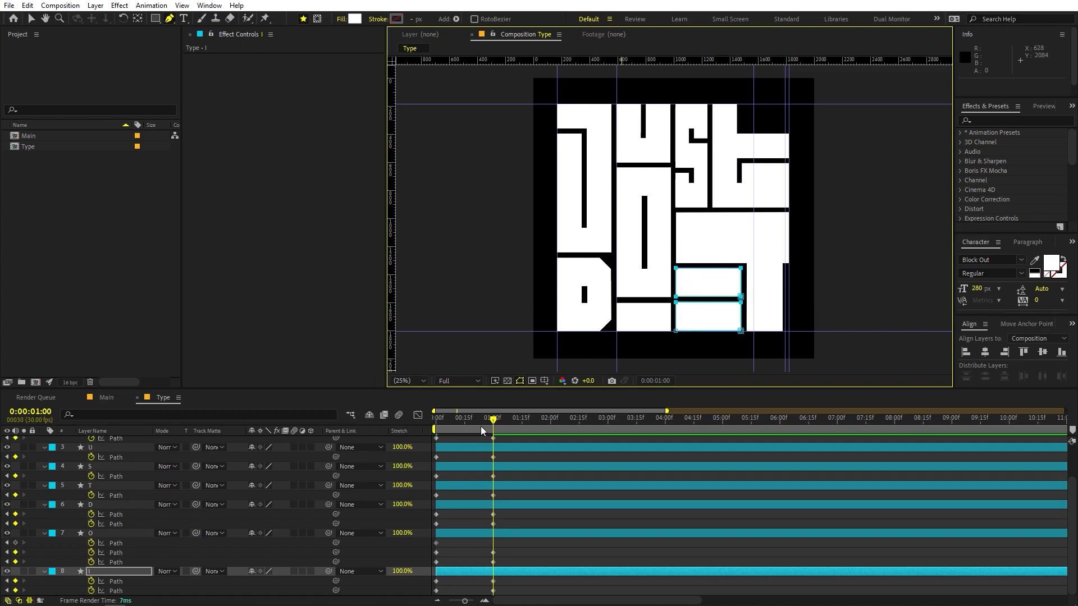
Preview the letter animation, set the current time to 0:00:02:00 and clear the selection
key(space)
key(space)
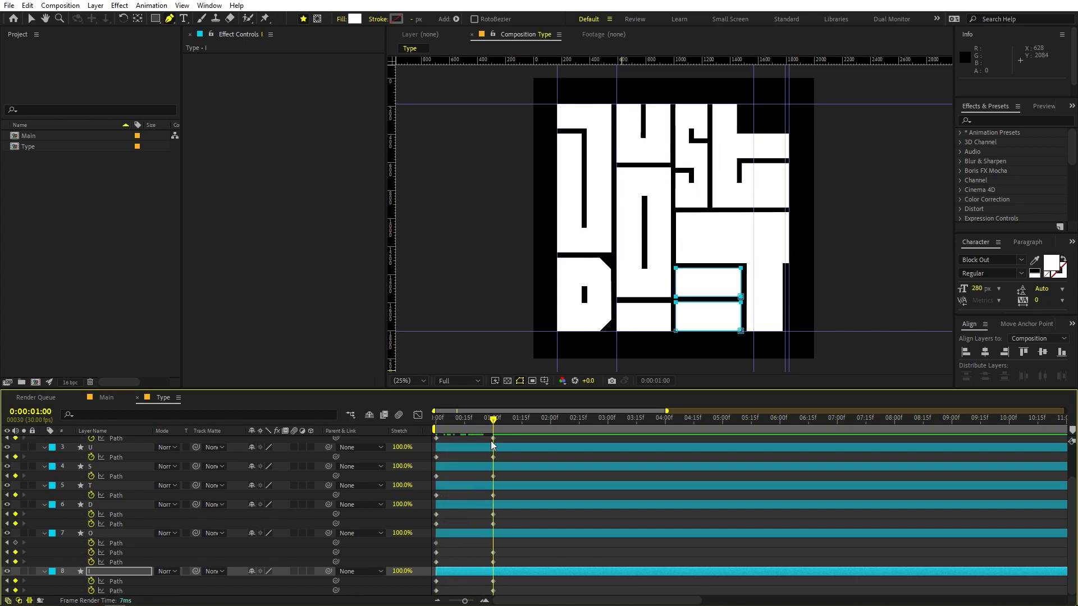
drag(492, 445, 551, 438)
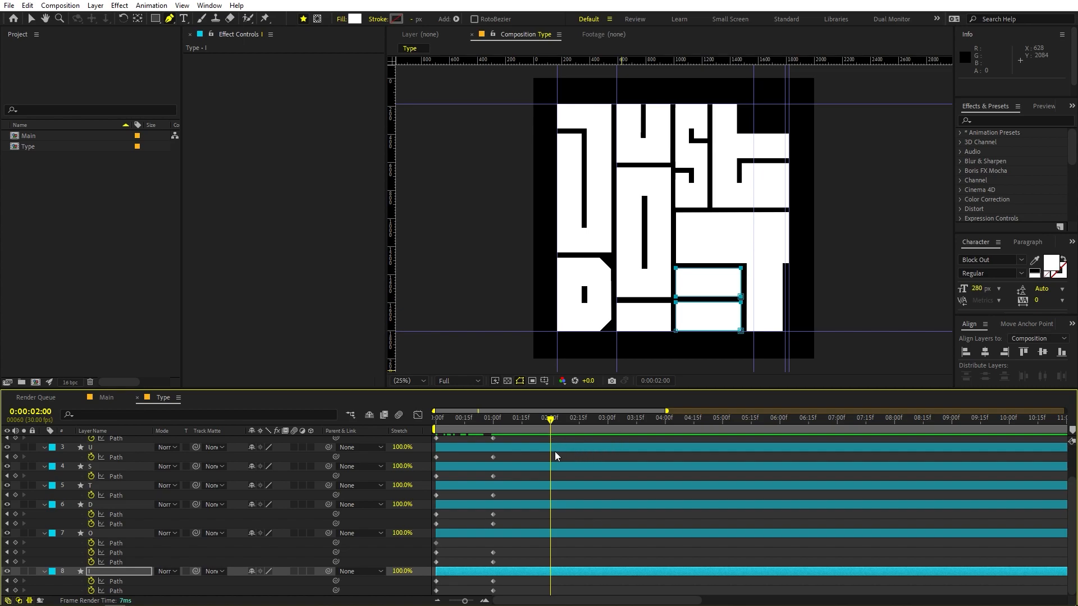
click(557, 458)
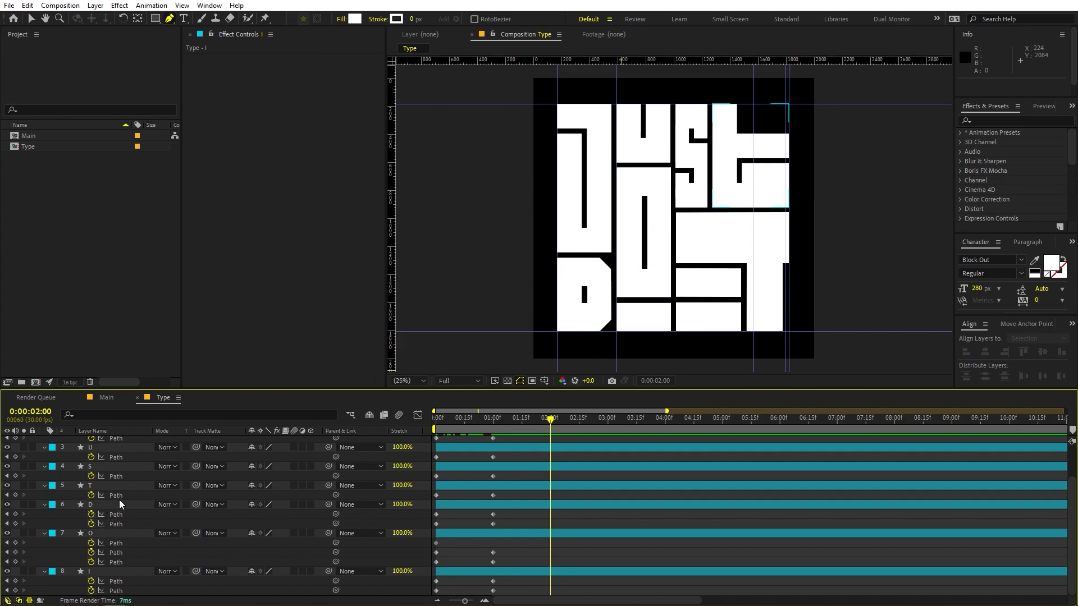
Copy the 0:00:00:00 keyframes of the O's second and third Path properties to 0:00:02:00
scroll(123, 527, up, 2)
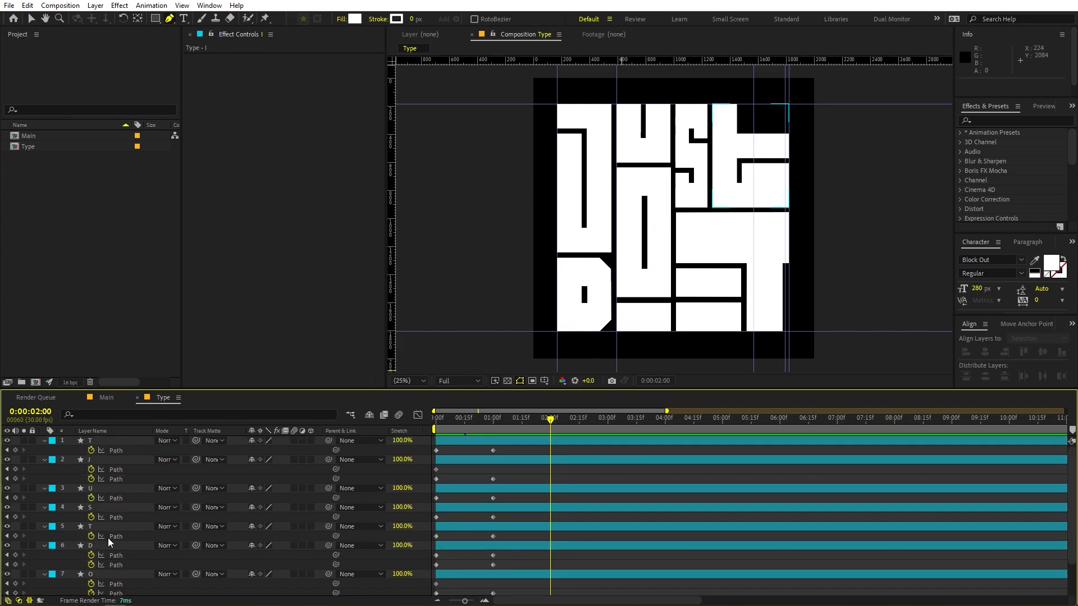
click(114, 574)
scroll(114, 573, down, 2)
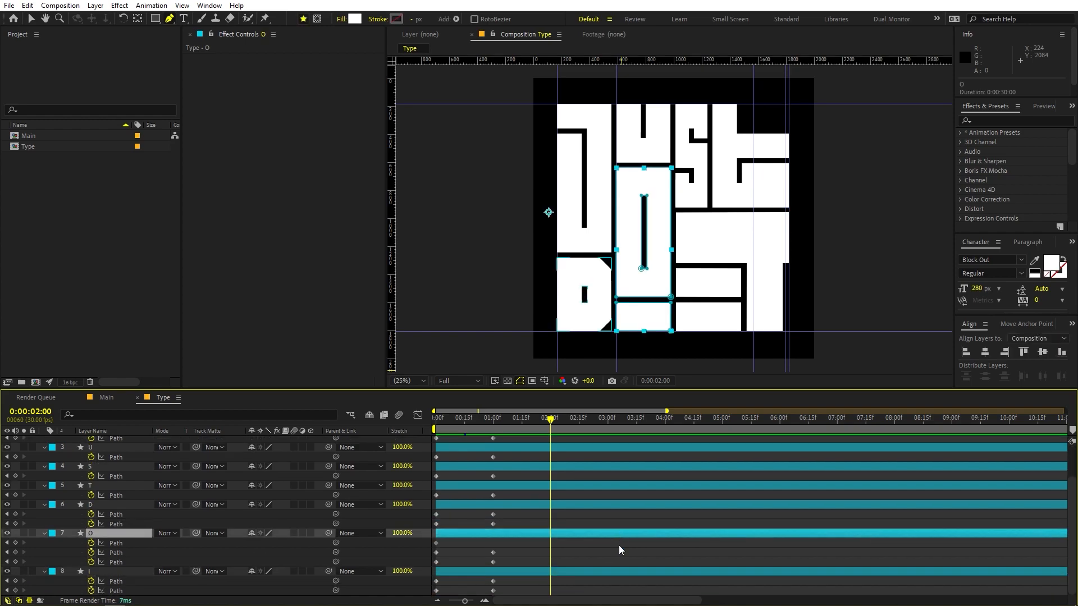
click(436, 552)
key(ctrl+c)
key(ctrl+v)
click(436, 562)
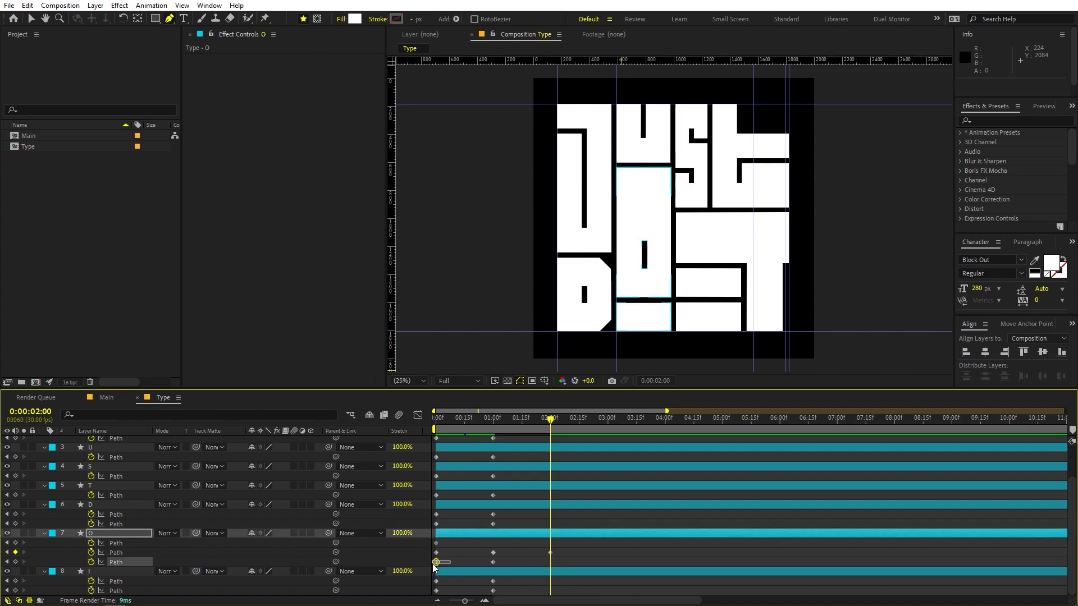
key(ctrl+c)
key(ctrl+v)
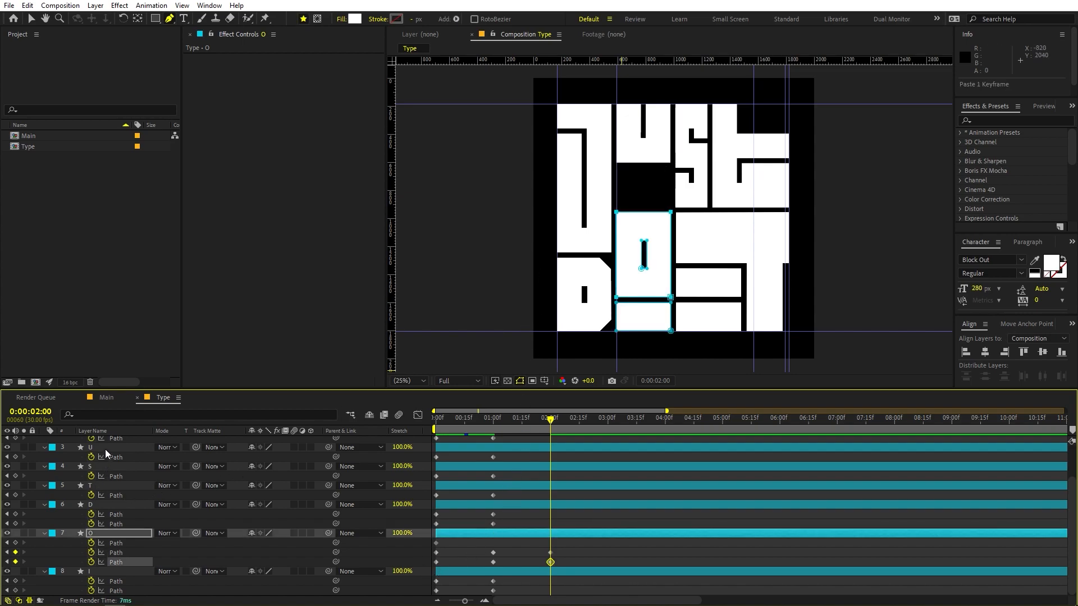
Copy the U's 0:00:00:00 Path keyframe to 0:00:02:00 and scrub through the return movement
click(441, 449)
click(448, 457)
key(ctrl+v)
drag(530, 422, 550, 446)
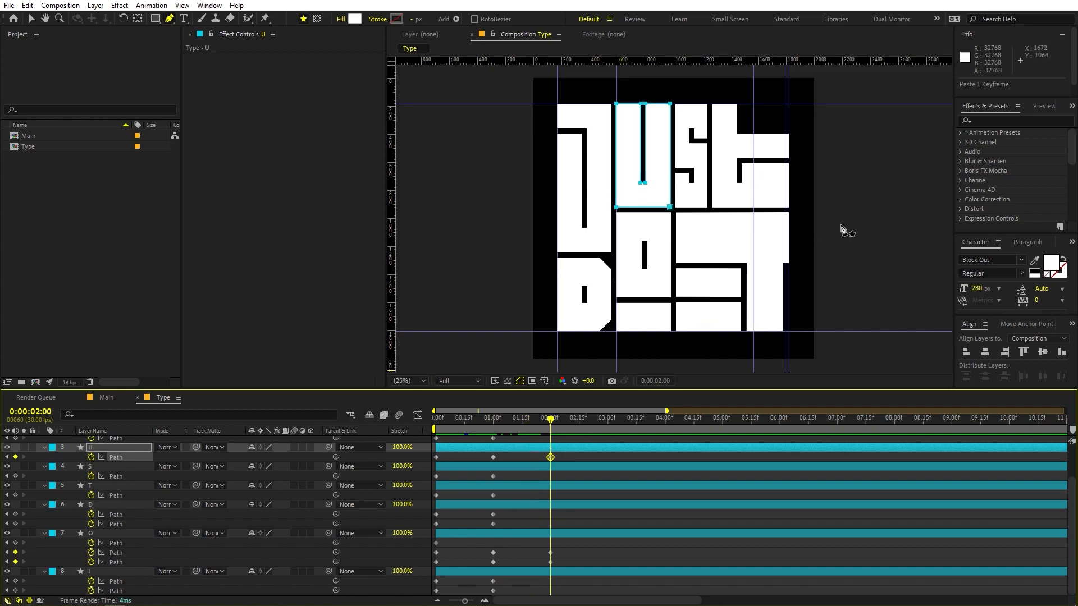
Widen the O at 0:00:03:00 by moving its inner slot and the right edges of both blocks right about 250 px
drag(543, 417, 608, 429)
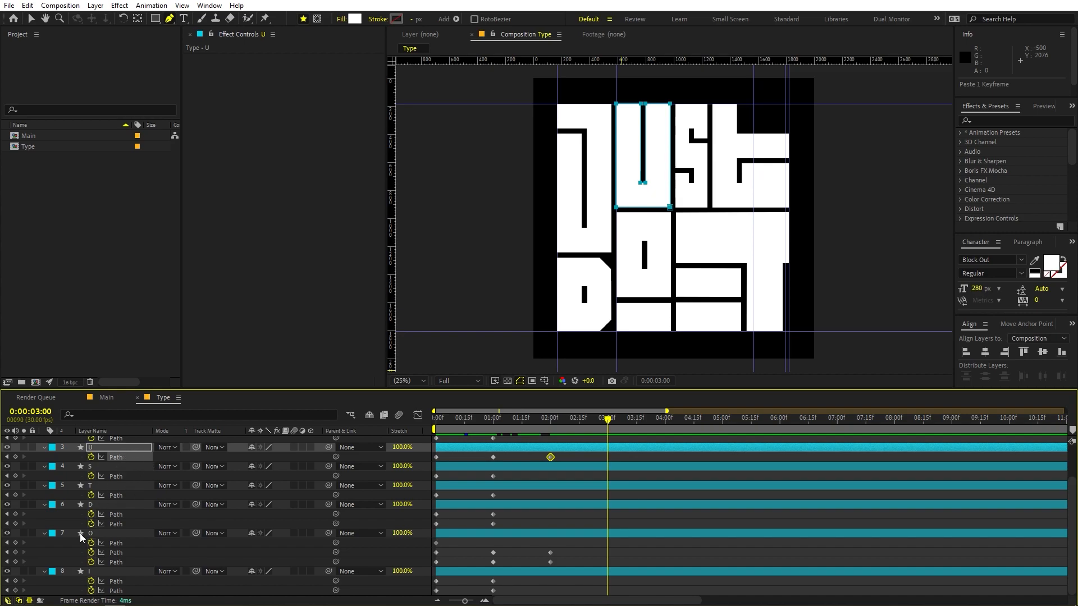
click(114, 533)
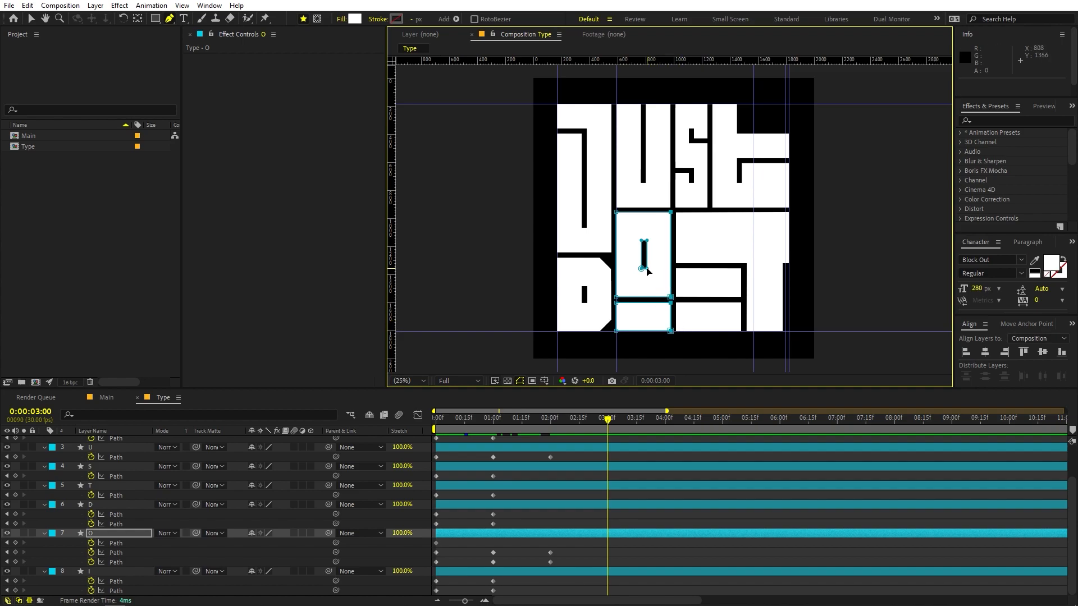
shift+click(647, 241)
shift+click(641, 241)
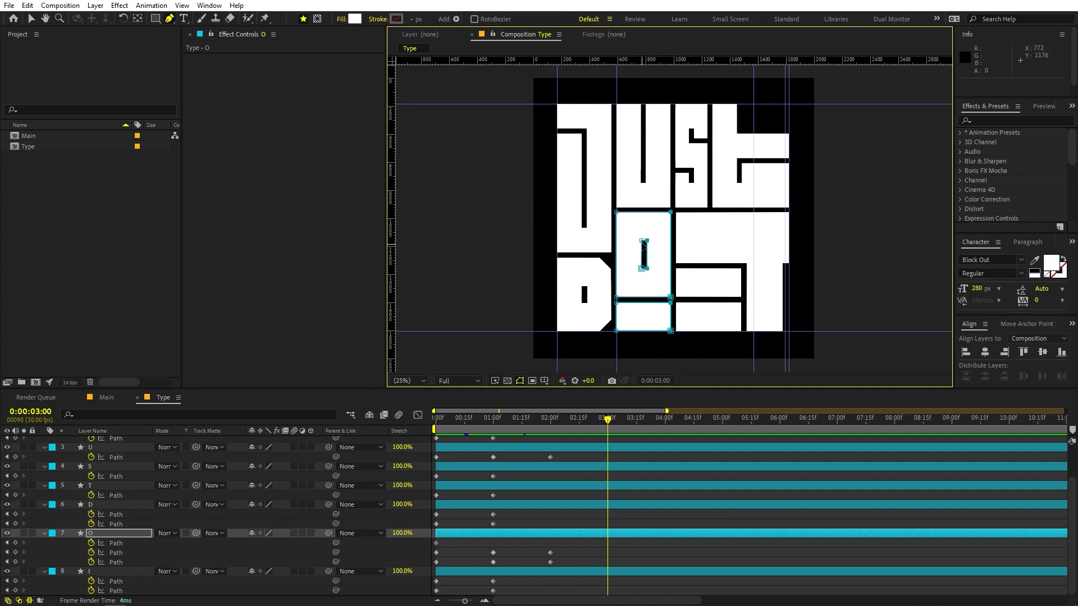
shift+click(642, 269)
key(shift+Right)
key(shift+Right)
key(shift+Right)
key(shift+Right)
key(shift+Right)
key(shift+Right)
key(shift+Right)
key(shift+Right)
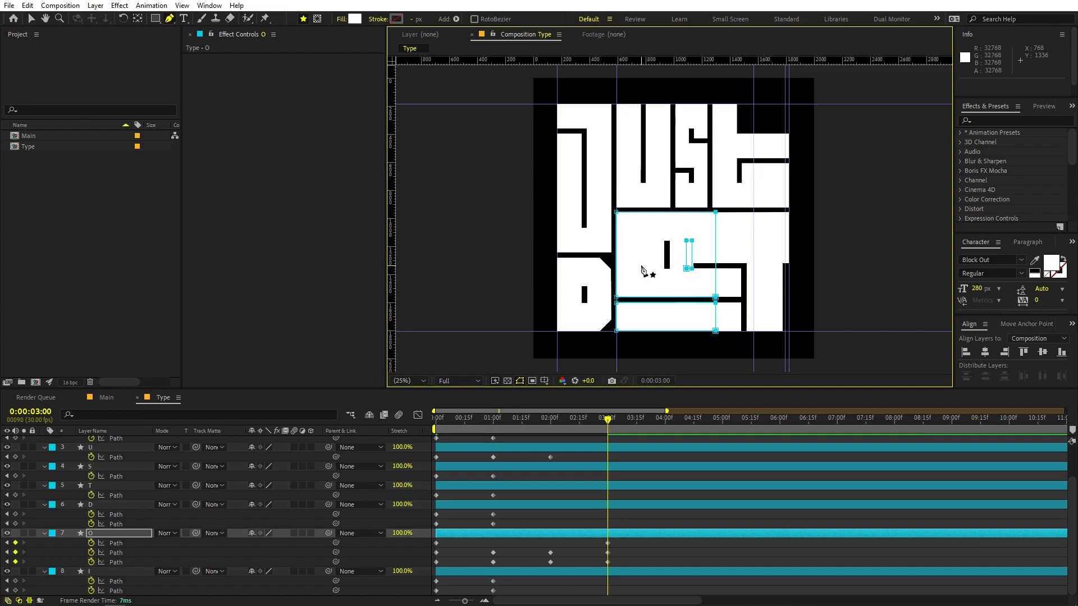
key(shift+Left)
key(shift+Left)
key(shift+Left)
key(shift+Left)
key(shift+Left)
key(shift+Left)
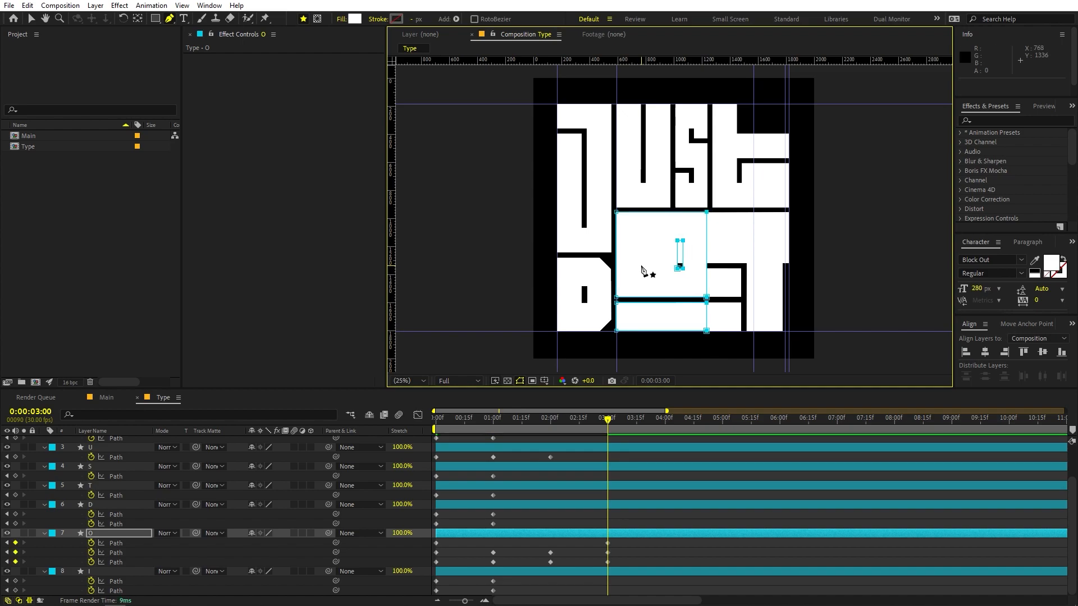
key(F2)
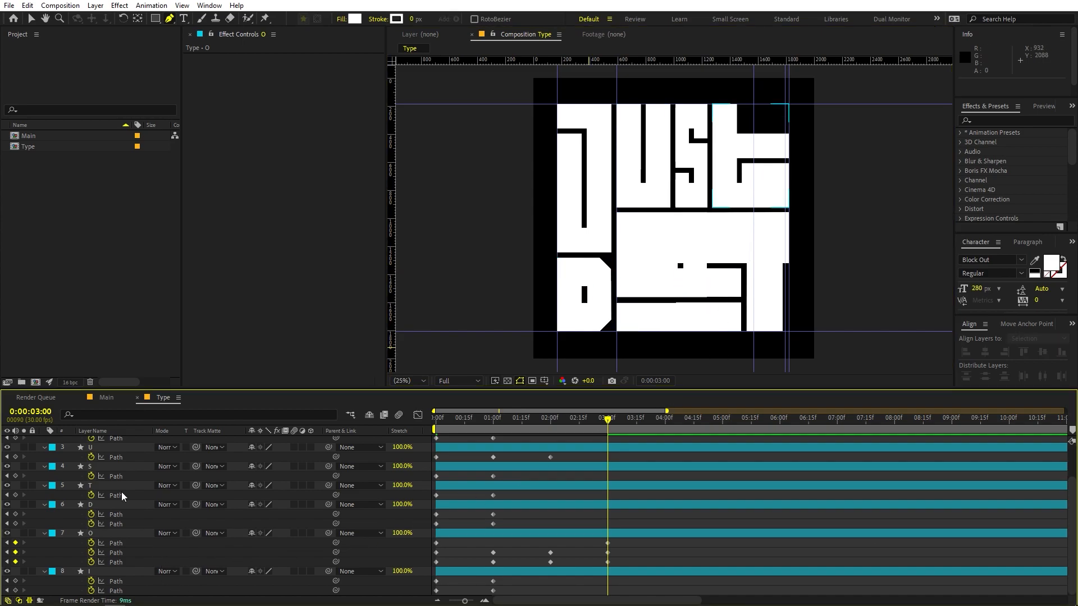
Add a Path keyframe to the T of DOIT at 0:00:02:00
scroll(120, 491, up, 2)
click(106, 441)
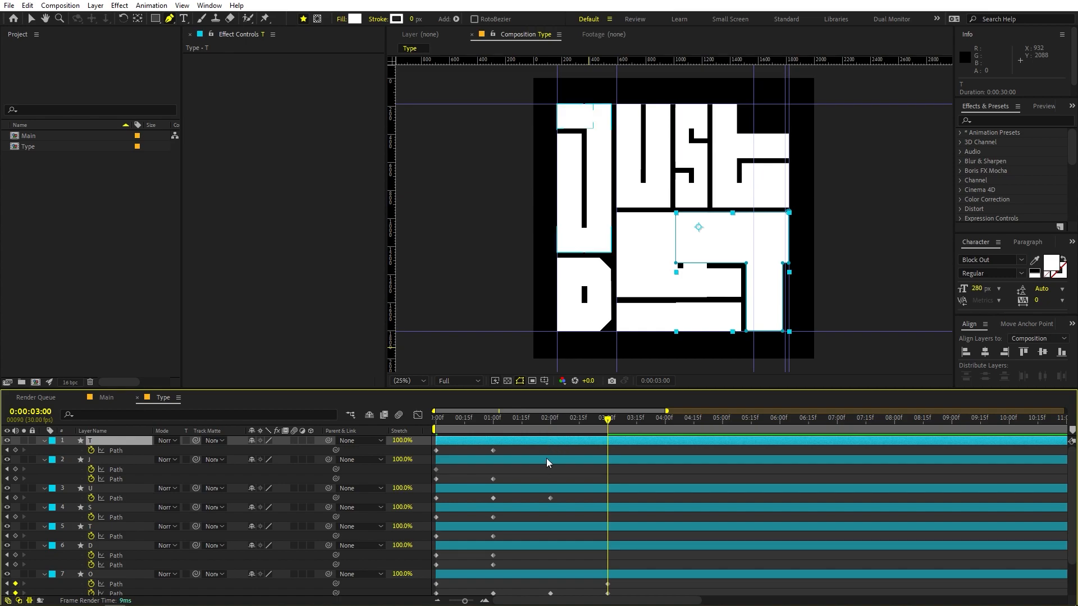
click(554, 420)
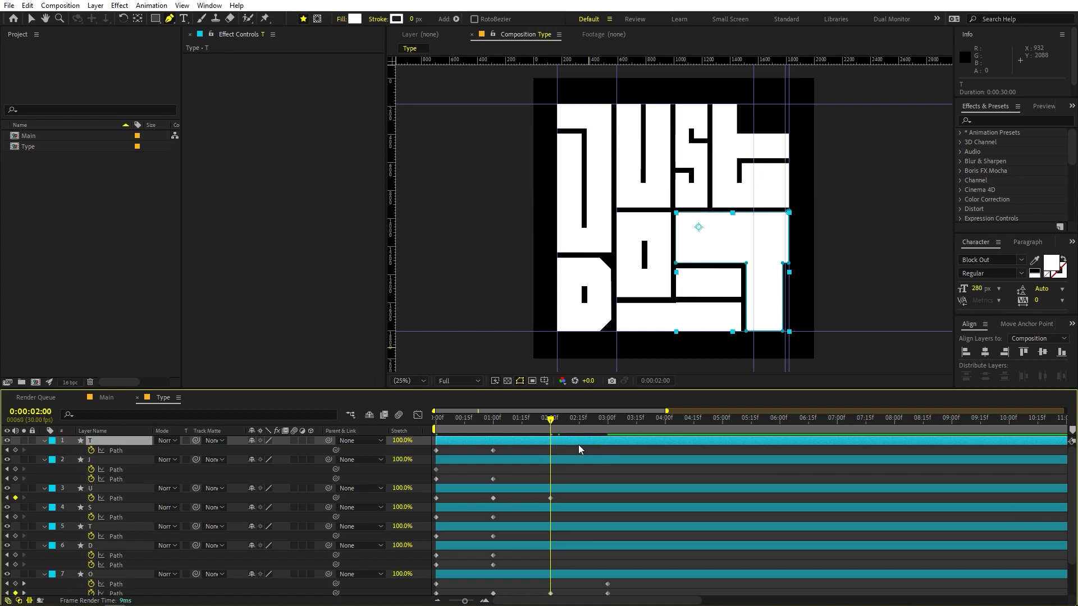
click(16, 451)
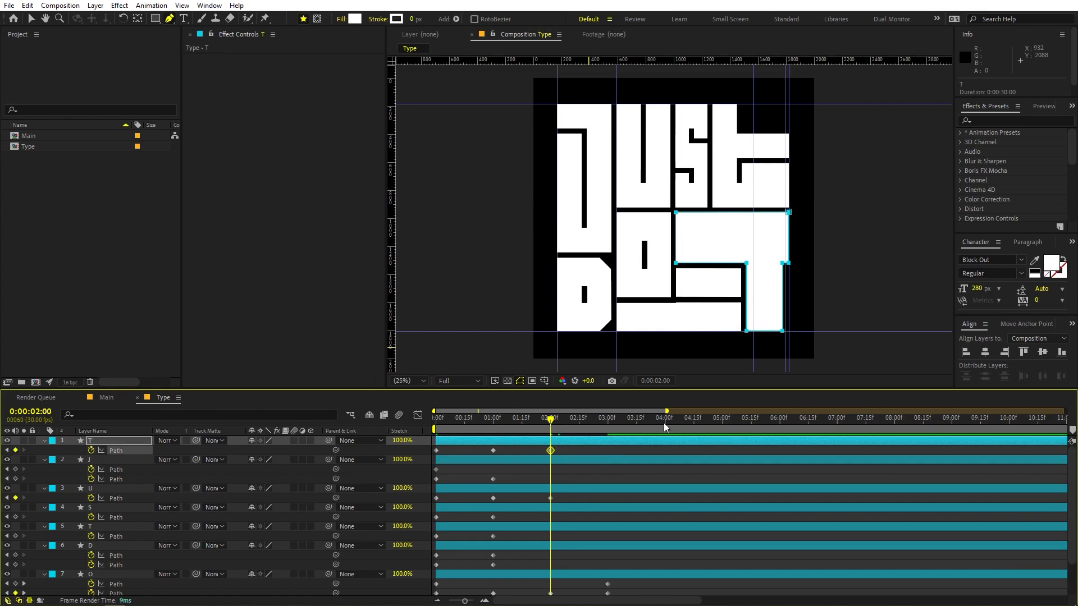
Move the left edges of the DOIT T's crossbar and stem right 160 px at 0:00:03:00
click(606, 428)
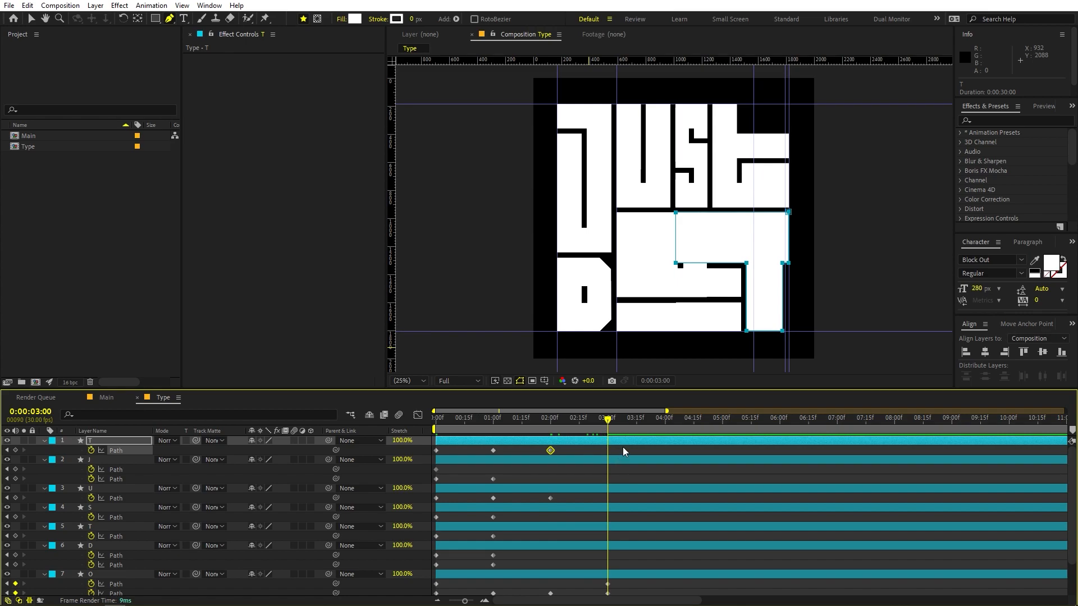
click(134, 445)
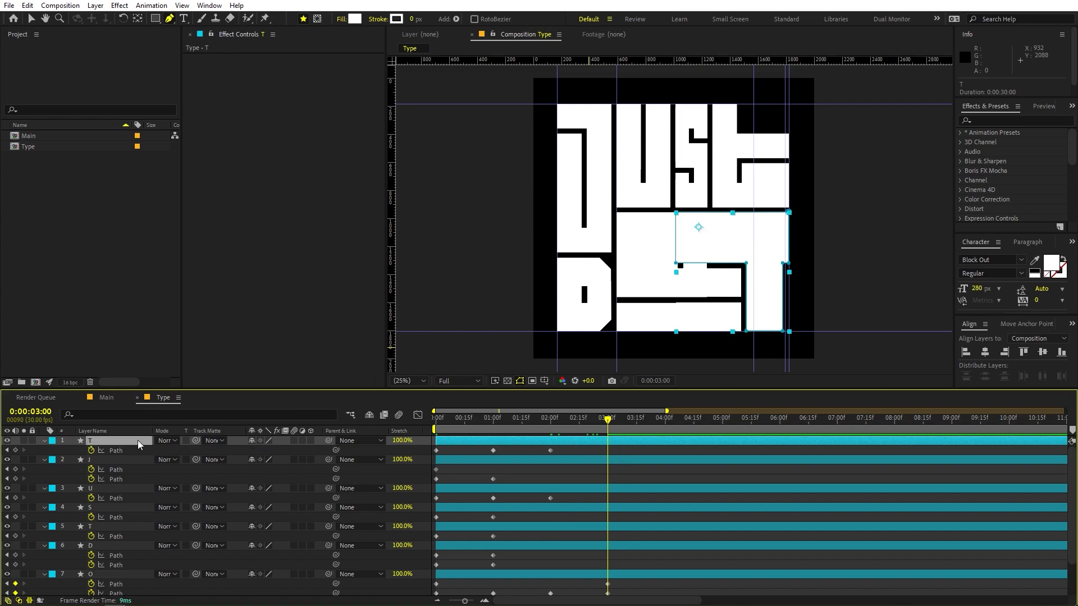
ctrl+click(676, 213)
ctrl+shift+click(676, 264)
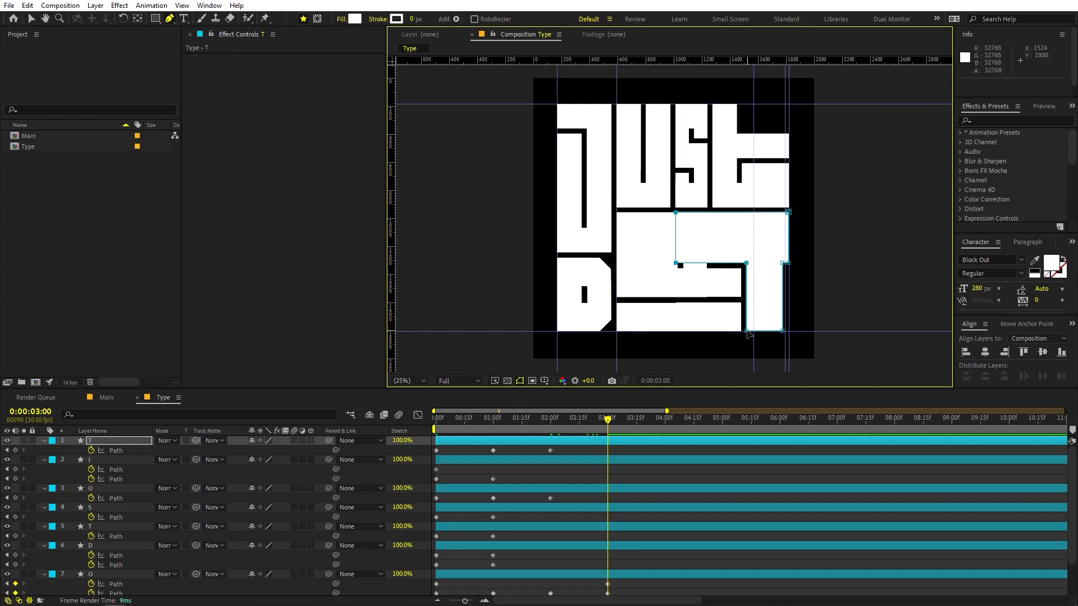
key(shift+Right)
key(shift+Right)
key(shift+Right)
key(shift+Right)
key(shift+Right)
key(shift+Right)
key(shift+Right)
key(shift+Right)
key(shift+Right)
key(shift+Right)
key(shift+Right)
key(shift+Right)
key(shift+Right)
key(shift+Right)
key(shift+Right)
key(shift+Right)
key(shift+Left)
key(shift+Left)
key(shift+Left)
key(shift+Left)
key(shift+Left)
key(shift+Left)
key(shift+Left)
key(shift+Left)
key(shift+Left)
key(shift+Left)
key(shift+Left)
key(shift+Left)
key(shift+Left)
key(shift+Left)
key(shift+Left)
key(shift+Left)
key(shift+Right)
key(shift+Right)
key(shift+Right)
key(shift+Right)
key(shift+Right)
key(shift+Right)
key(shift+Right)
key(shift+Right)
key(shift+Right)
key(shift+Right)
key(shift+Right)
key(shift+Right)
key(shift+Right)
key(shift+Right)
key(shift+Right)
key(shift+Right)
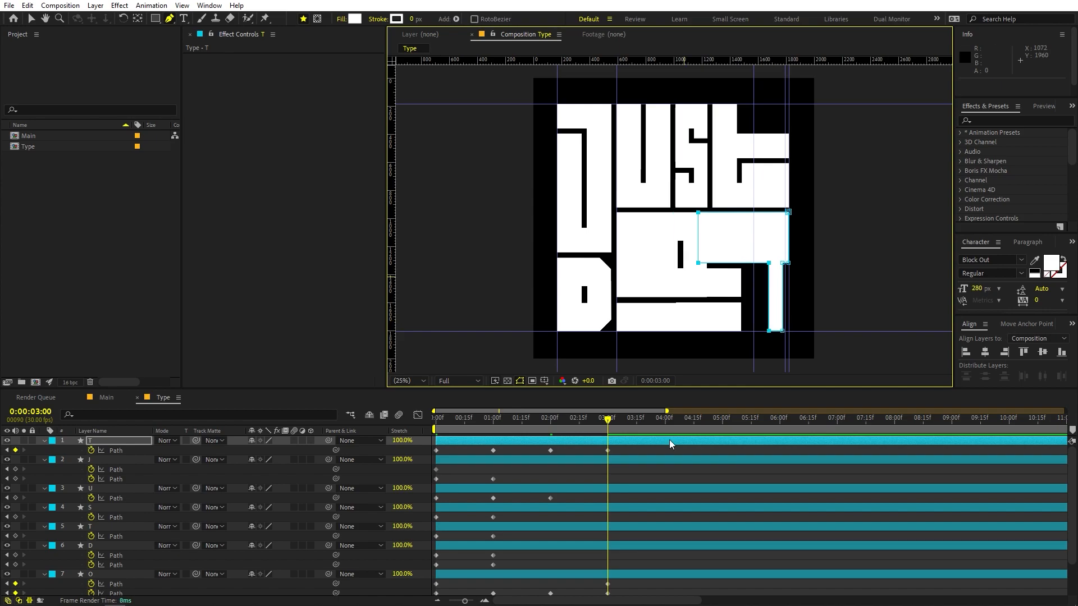
Shorten the DOIT T's crossbar by moving its left-end vertices right about another 100 px at 0:00:03:00
click(698, 213)
key(shift+Right)
key(shift+Right)
key(shift+Right)
key(shift+Right)
key(shift+Right)
key(shift+Right)
key(shift+Right)
key(shift+Right)
key(shift+Right)
key(shift+Right)
key(shift+Right)
key(shift+Right)
key(shift+Right)
key(shift+Right)
key(shift+Right)
key(shift+Right)
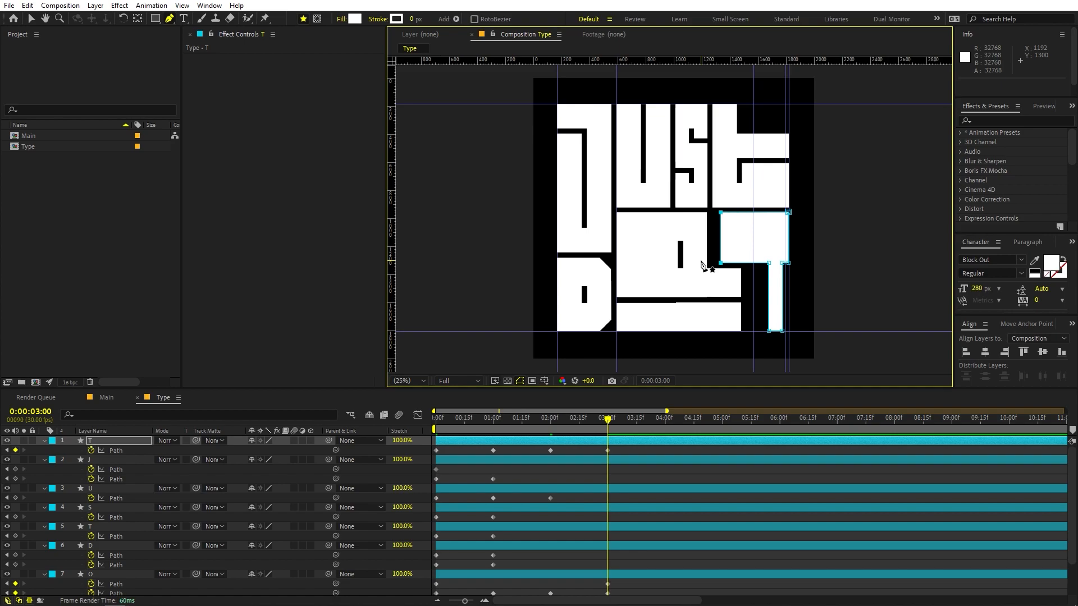
key(shift+Left)
key(shift+Left)
key(shift+Left)
key(shift+Left)
key(shift+Left)
key(shift+Left)
Move the right edge of the DOIT T's stem right about 30 px at 0:00:03:00
key(shift+Right)
key(shift+Right)
key(shift+Right)
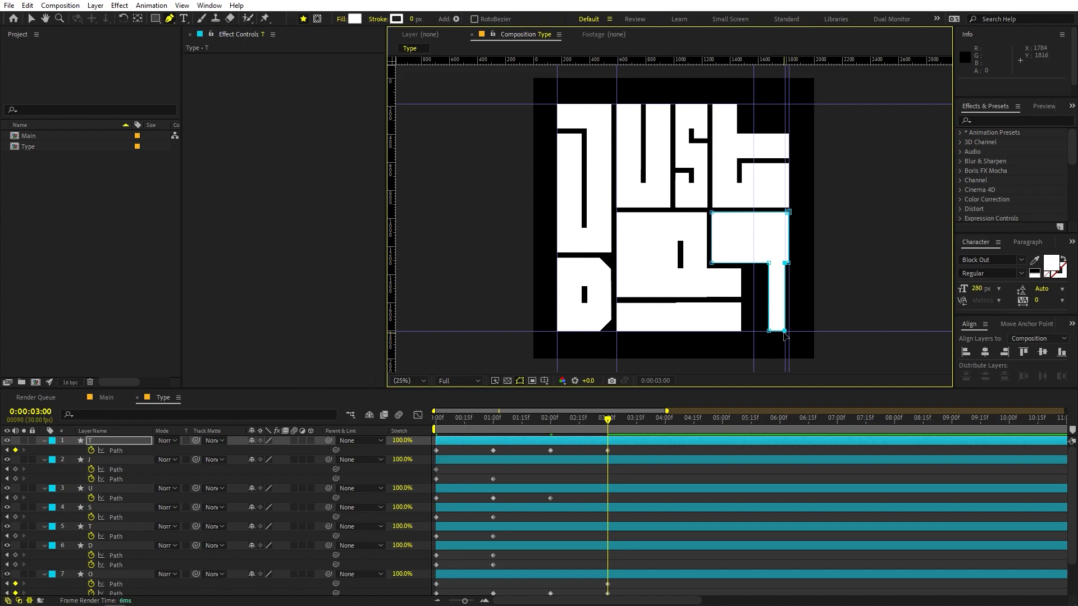
Move the right edges of the I's two blocks right about 160 px at 0:00:03:00
scroll(123, 567, down, 3)
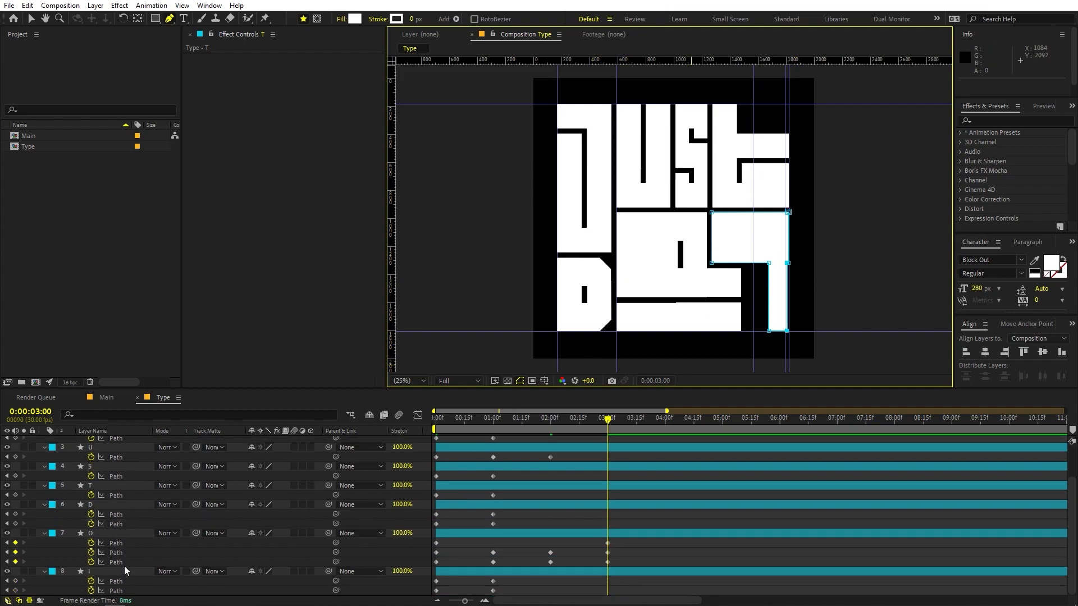
click(102, 570)
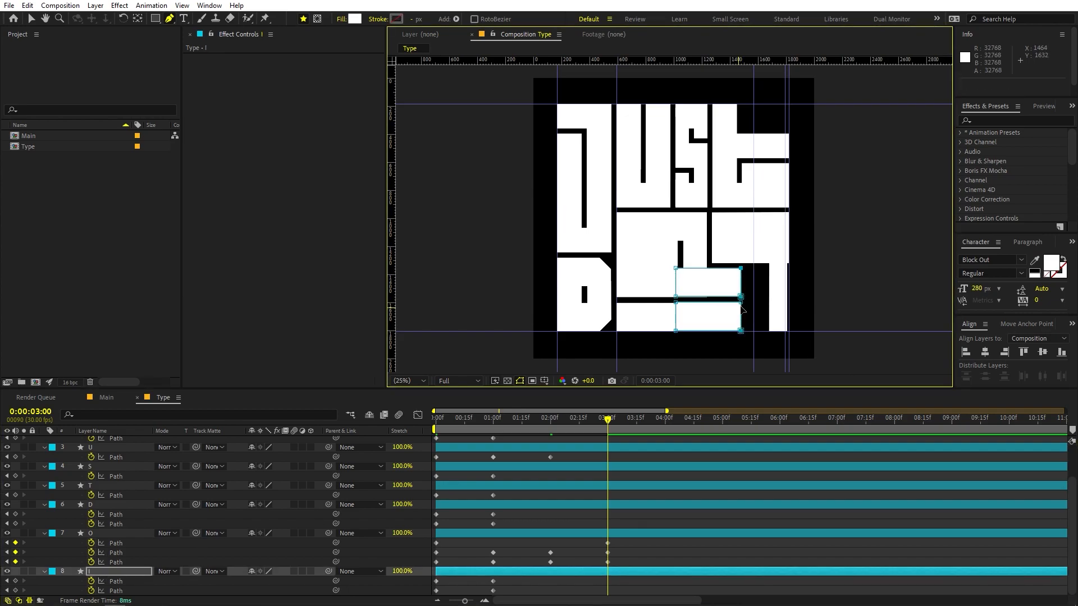
drag(741, 306, 764, 307)
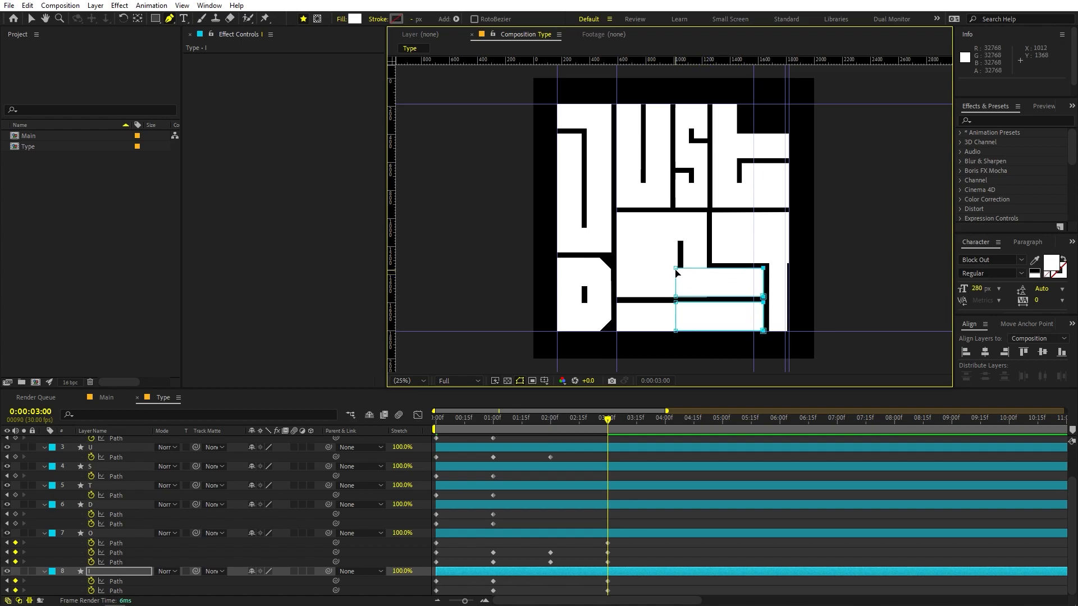
Move the left edges of the I's two blocks right about 270 px at 0:00:03:00 to make room for the O
shift+click(676, 331)
key(shift+Right)
key(shift+Right)
key(shift+Right)
key(shift+Right)
key(shift+Right)
key(shift+Right)
key(shift+Right)
key(shift+Right)
key(Left)
key(Left)
key(Left)
key(Left)
key(Left)
key(Left)
key(Left)
key(Right)
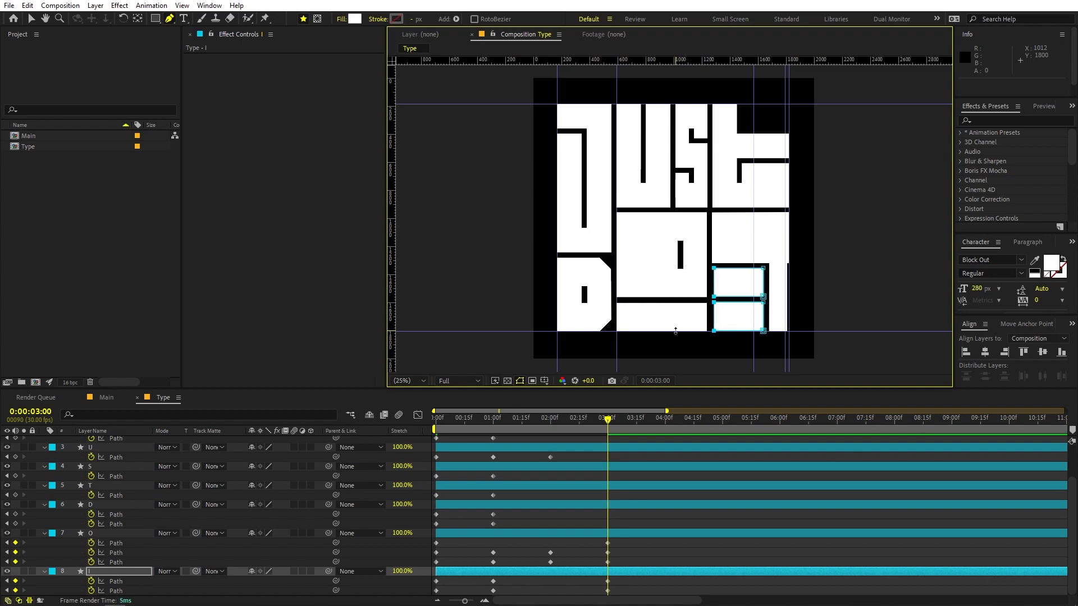
Copy the 0:00:01:00 keyframes of both of the I's Path properties to 0:00:02:00
click(718, 502)
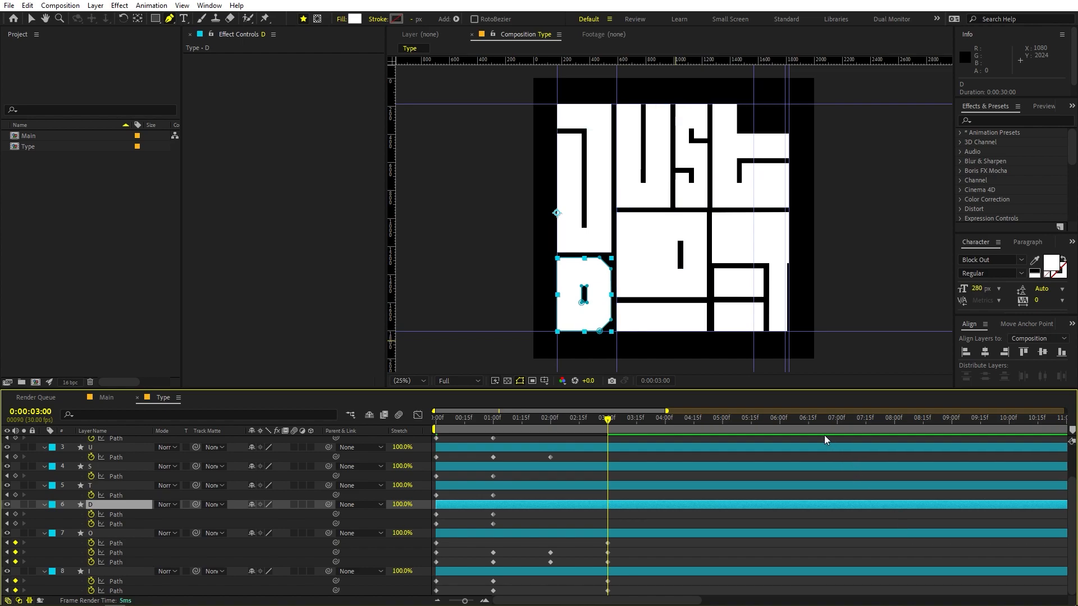
drag(582, 425, 608, 436)
click(109, 572)
drag(602, 422, 558, 427)
click(493, 582)
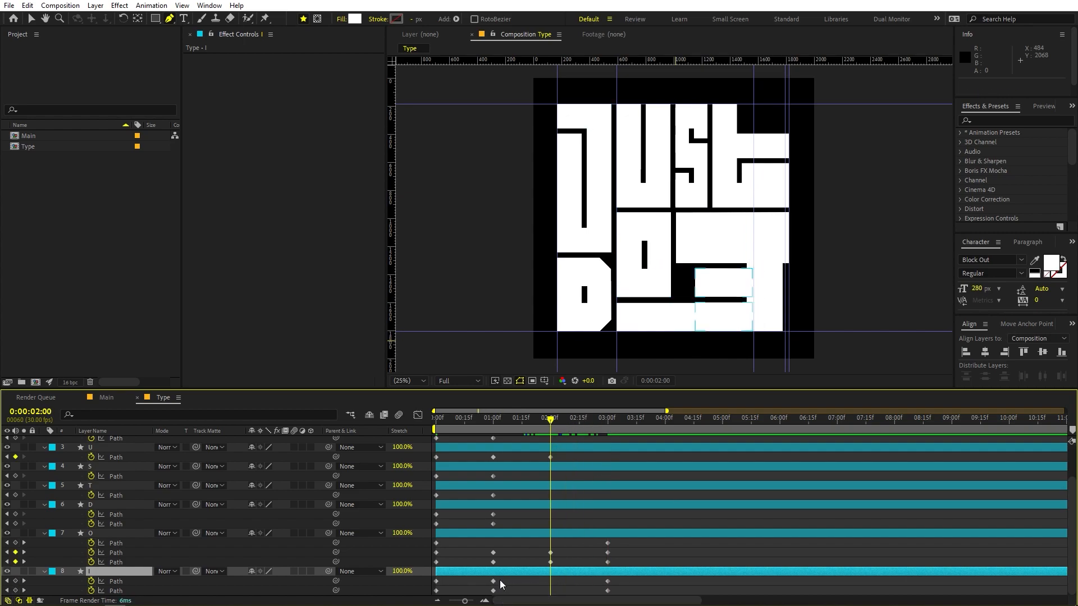
key(ctrl+c)
key(ctrl+v)
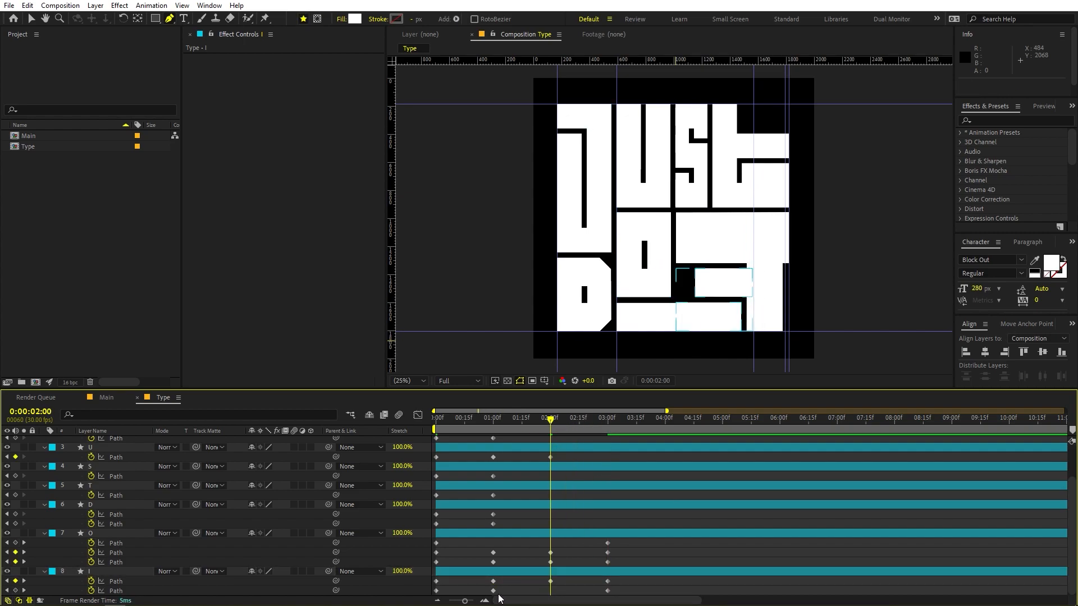
click(493, 590)
key(ctrl+c)
key(ctrl+v)
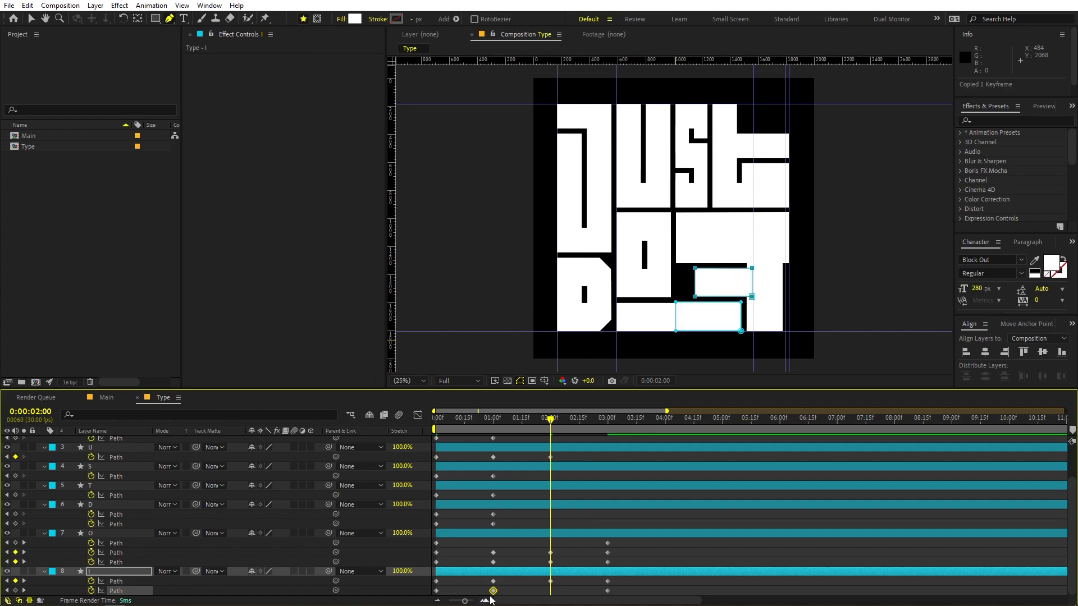
Copy the 0:00:00:00 keyframe of the O's first Path property to 0:00:01:00 and 0:00:02:00, and preview the animation
key(space)
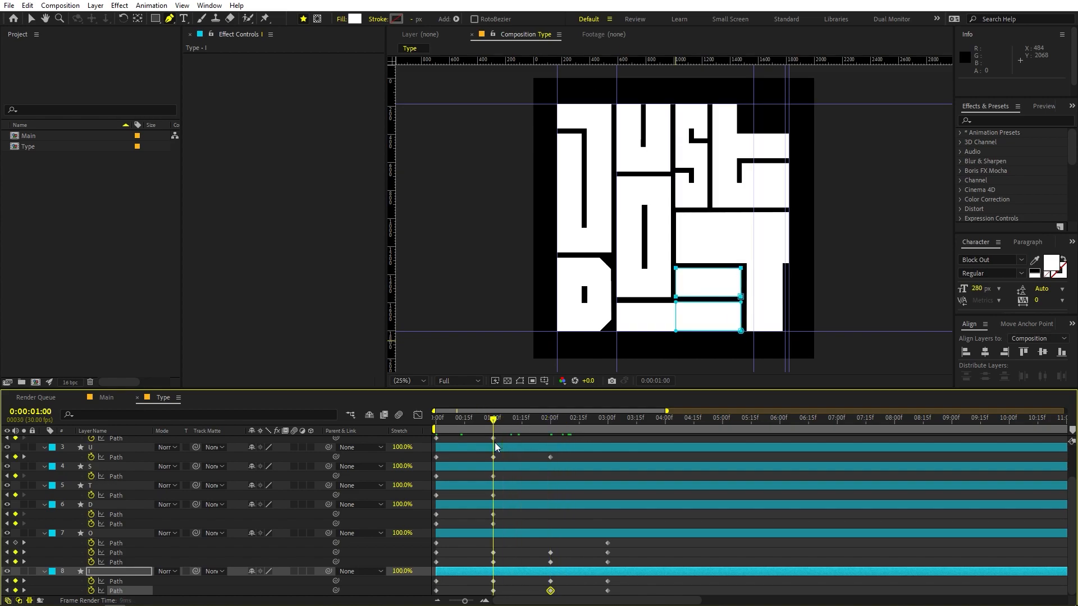
click(114, 533)
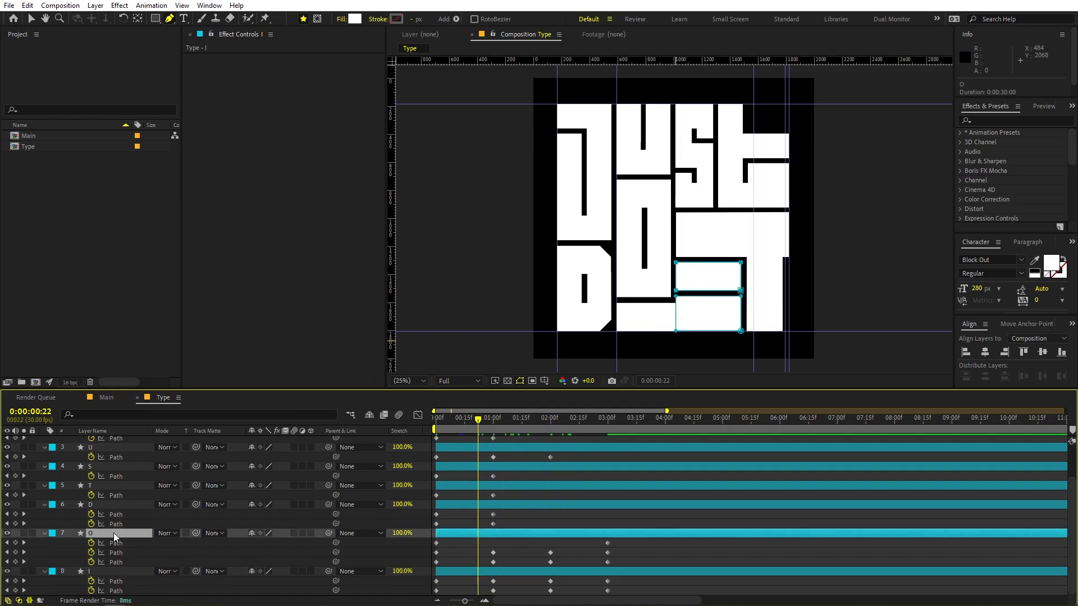
drag(481, 429, 492, 433)
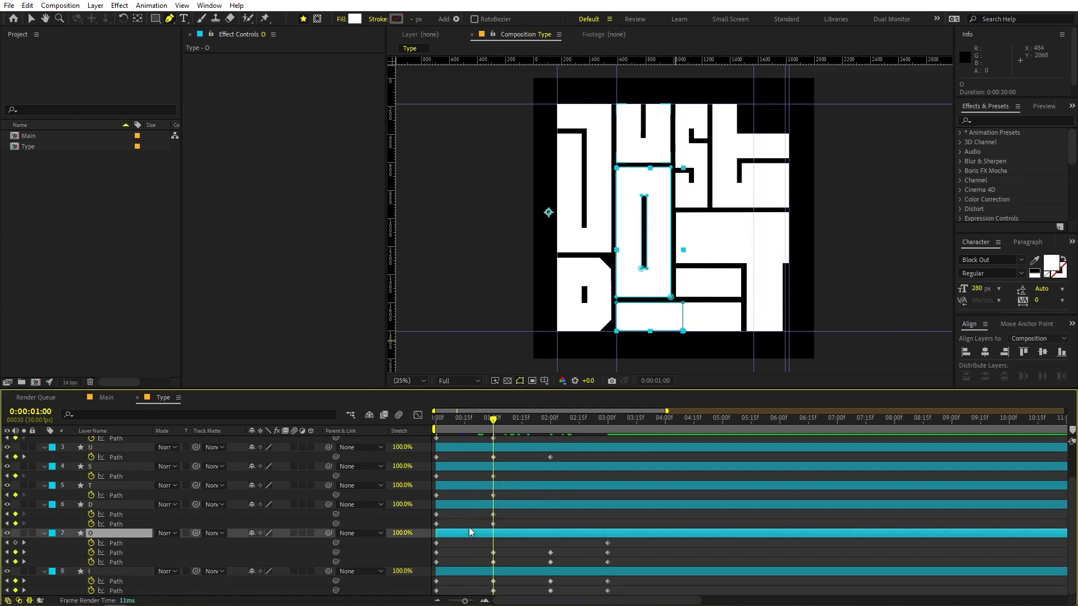
click(434, 543)
key(ctrl+c)
key(ctrl+v)
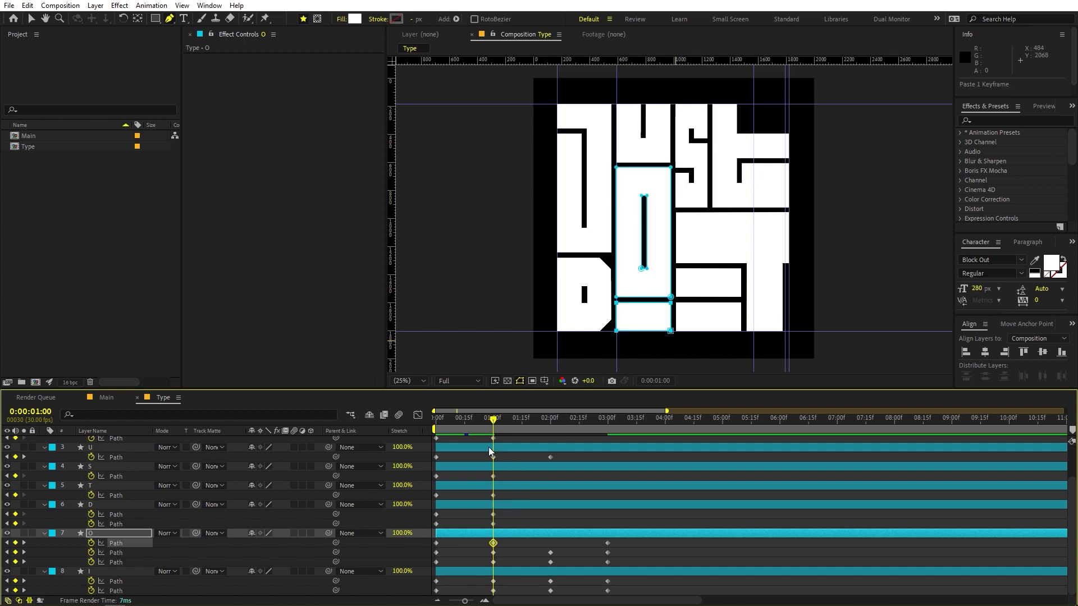
drag(508, 434, 550, 435)
key(ctrl+v)
key(space)
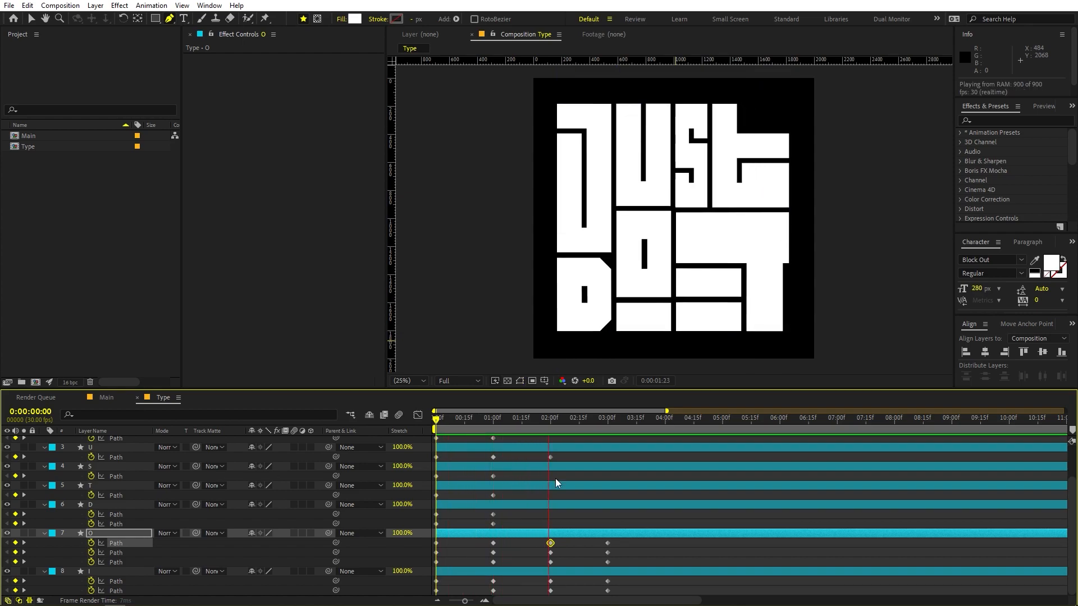
key(space)
Add a Path keyframe to the S at 0:00:03:00 and move it to 0:00:02:00
click(603, 429)
mouse_move(604, 429)
mouse_down()
mouse_move(658, 428)
mouse_move(606, 446)
mouse_up()
scroll(537, 500, up, 3)
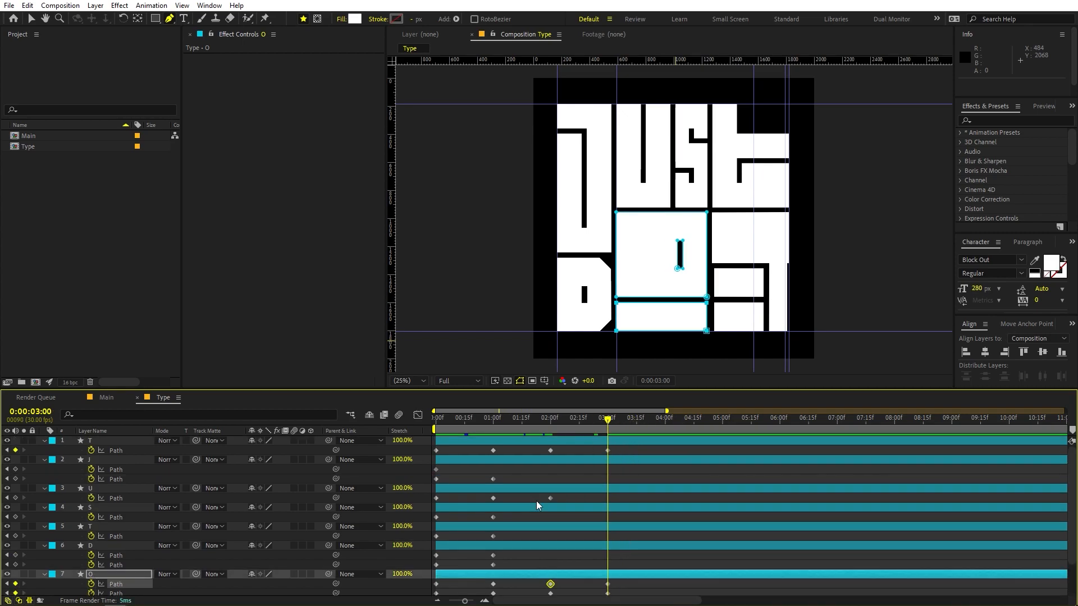
click(106, 445)
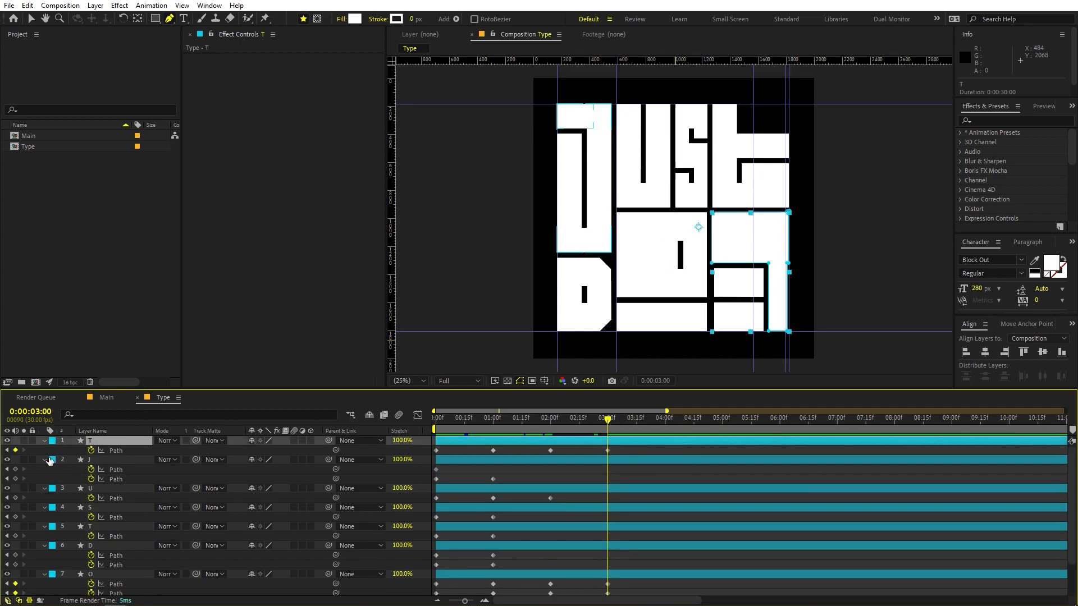
click(111, 509)
click(362, 499)
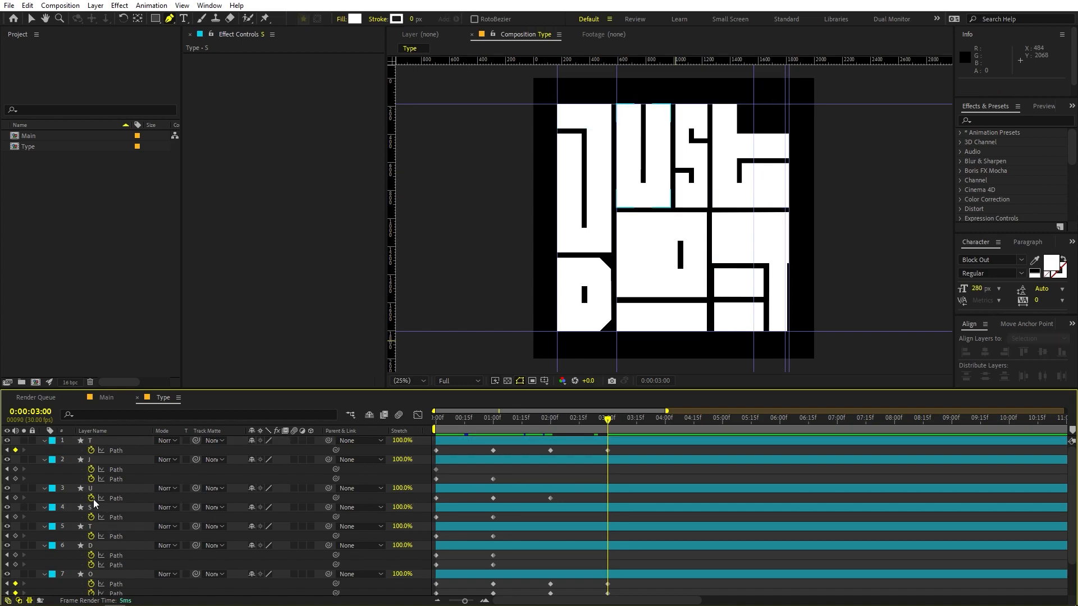
click(15, 516)
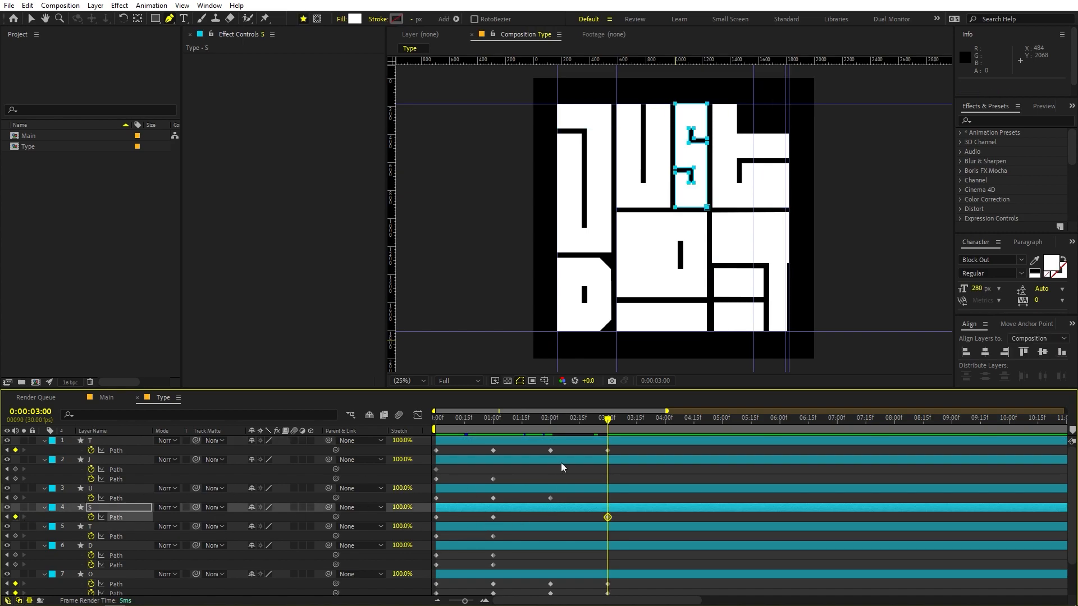
drag(606, 516, 545, 529)
Copy the S's 0:00:00:00 Path keyframe to 0:00:03:00
drag(444, 515, 428, 518)
key(ctrl+c)
key(ctrl+v)
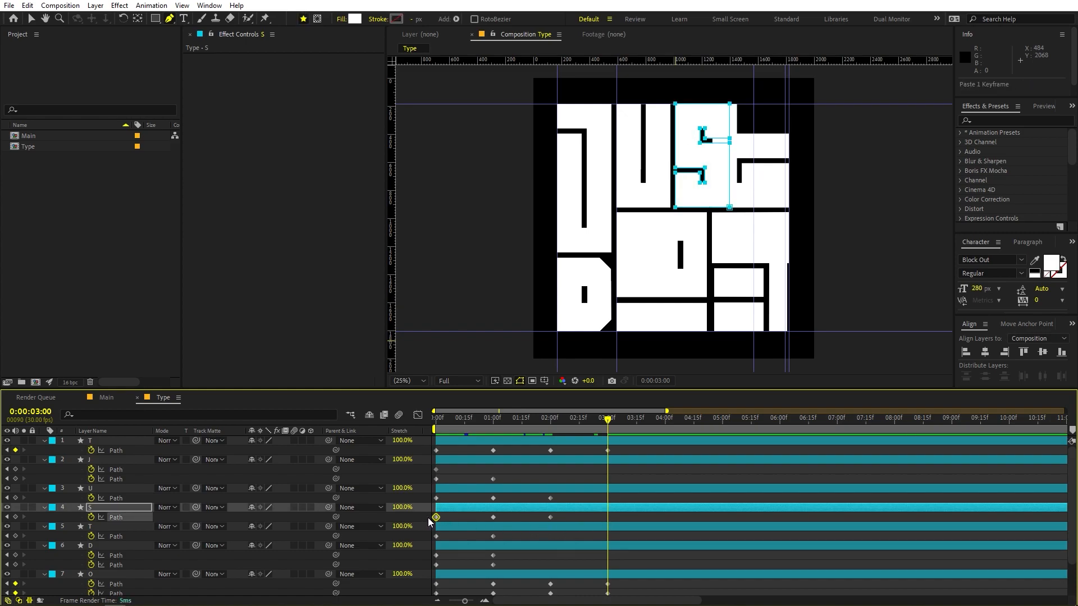
scroll(116, 573, down, 2)
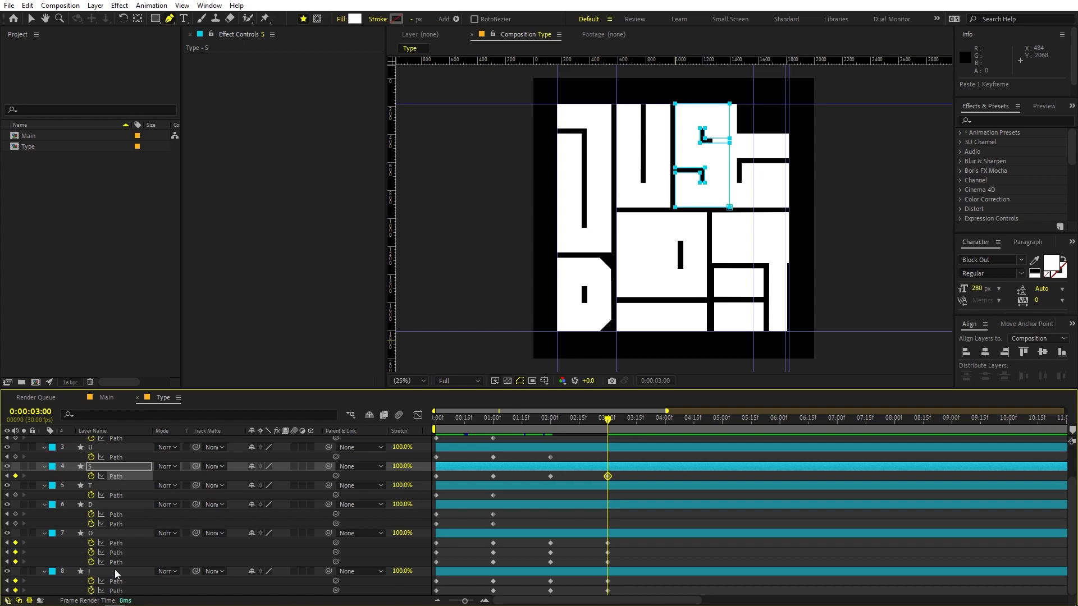
Copy the Path keyframe at 0:00:01:00 of the T in JUST to 0:00:02:00
click(110, 486)
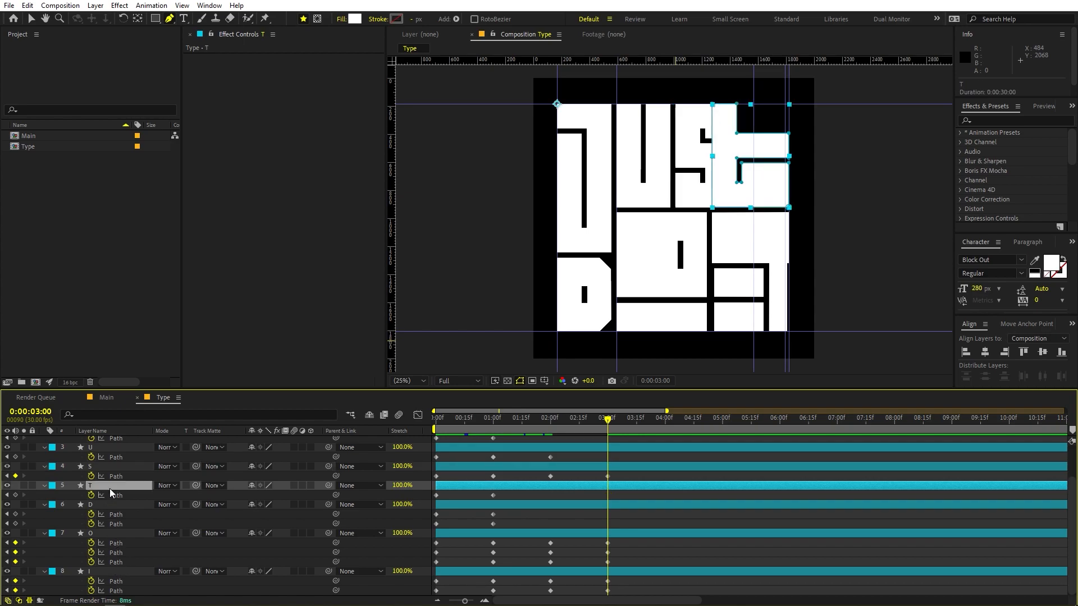
drag(480, 502, 506, 496)
key(ctrl+c)
key(ctrl+v)
drag(608, 495, 550, 495)
Copy the 0:00:00:00 Path keyframe of the T in JUST to 0:00:03:00 and preview the animation
click(437, 495)
key(ctrl+c)
key(ctrl+v)
key(Home)
key(space)
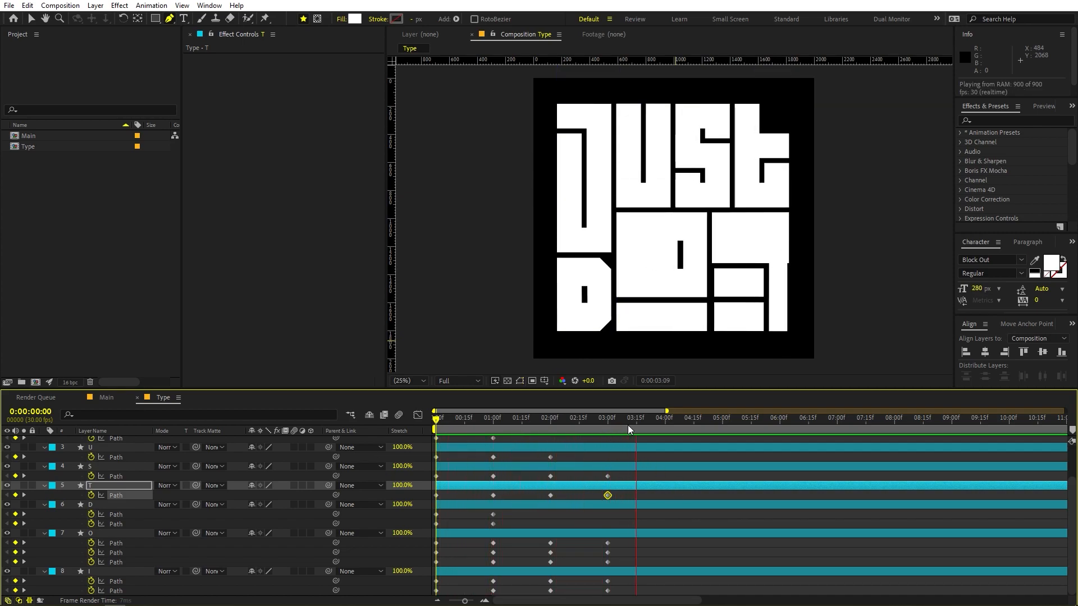
Copy the J's second Path keyframes from 0:00:01:00 to 0:00:02:00 and from 0:00:00:00 to 0:00:03:00
click(606, 431)
scroll(506, 505, up, 2)
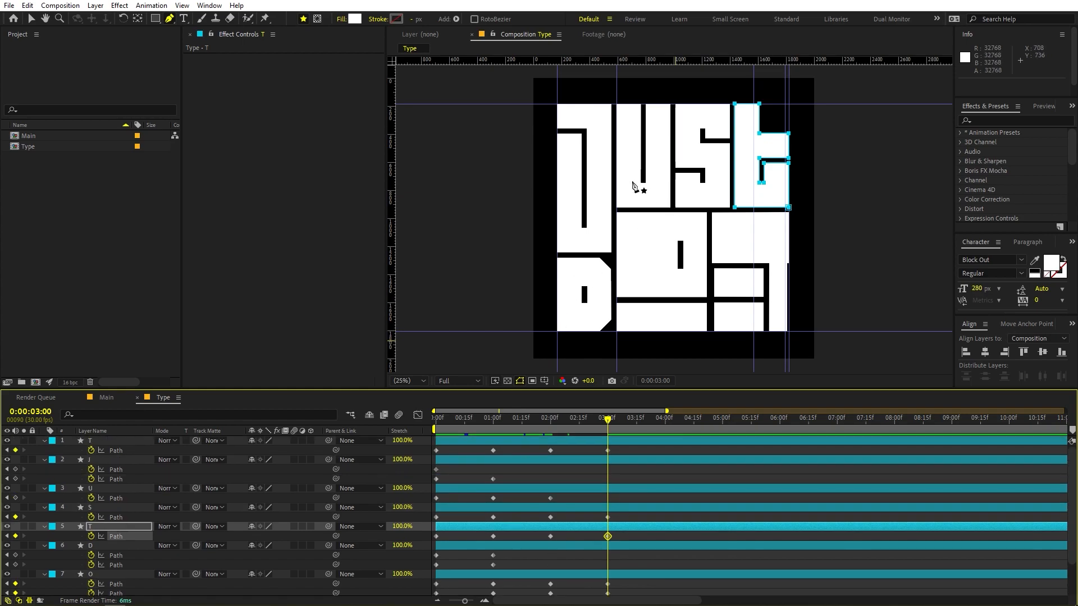
click(114, 459)
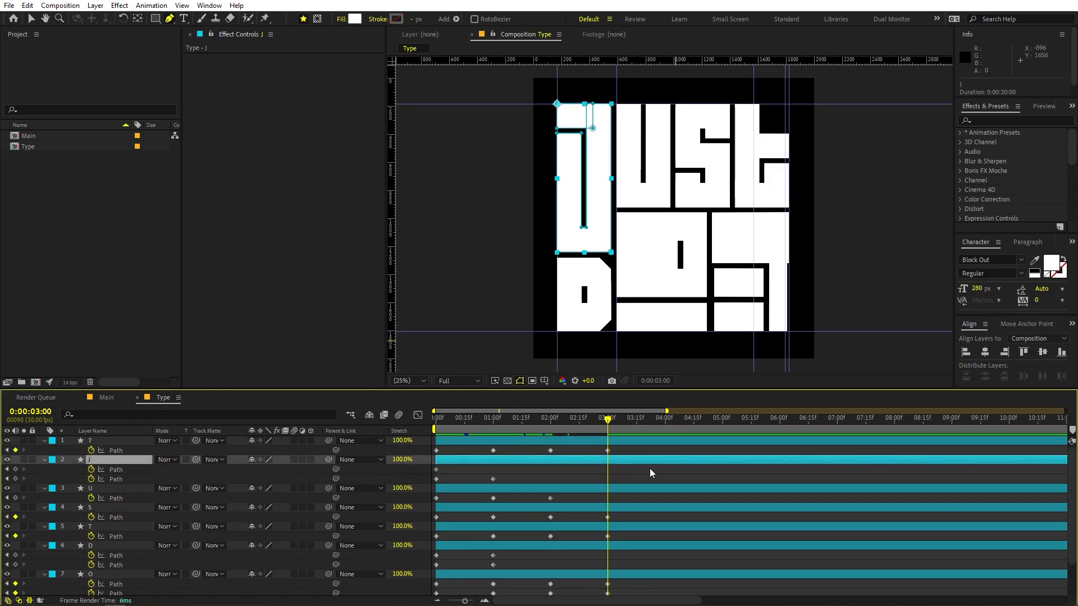
click(493, 479)
key(ctrl+c)
key(ctrl+v)
drag(610, 481, 551, 481)
click(436, 479)
key(ctrl+c)
key(ctrl+v)
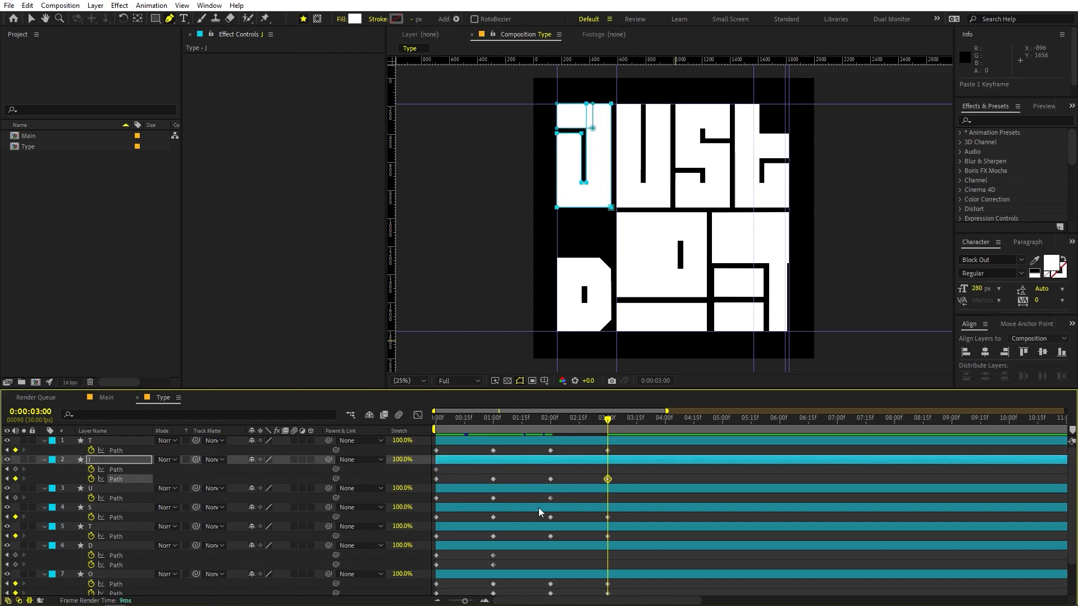
Copy the D's second Path keyframes from 0:00:01:00 to 0:00:02:00 and from 0:00:00:00 to 0:00:03:00
scroll(133, 539, down, 2)
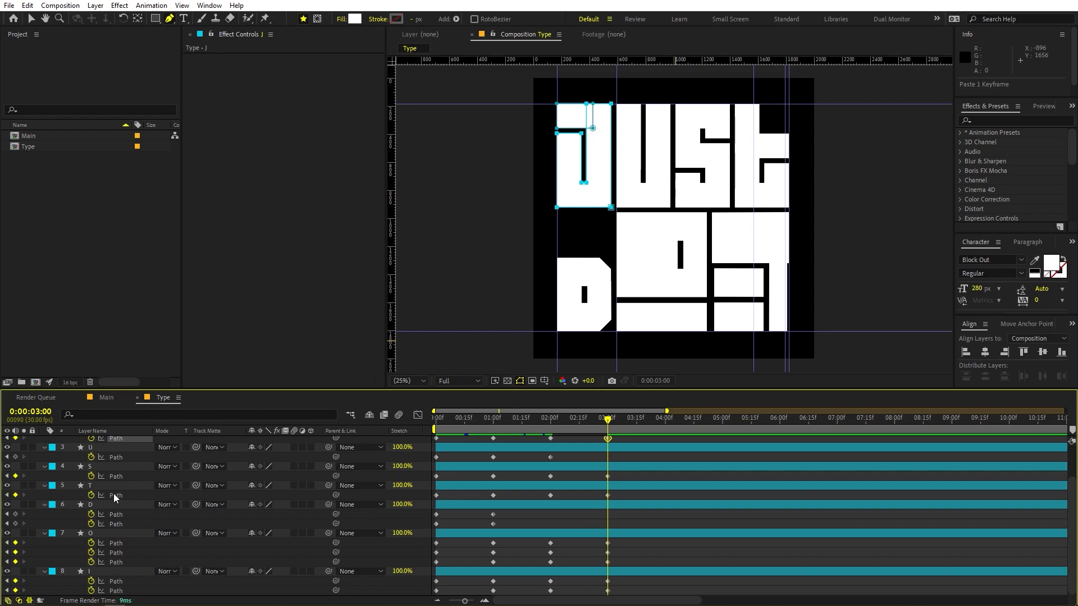
scroll(115, 530, up, 1)
scroll(114, 537, down, 1)
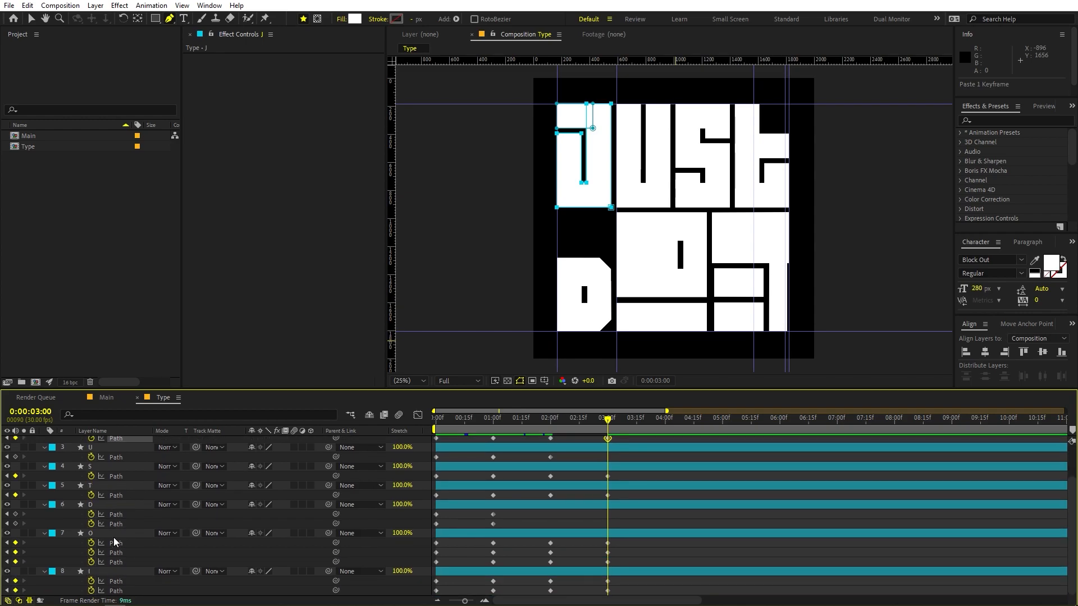
click(114, 504)
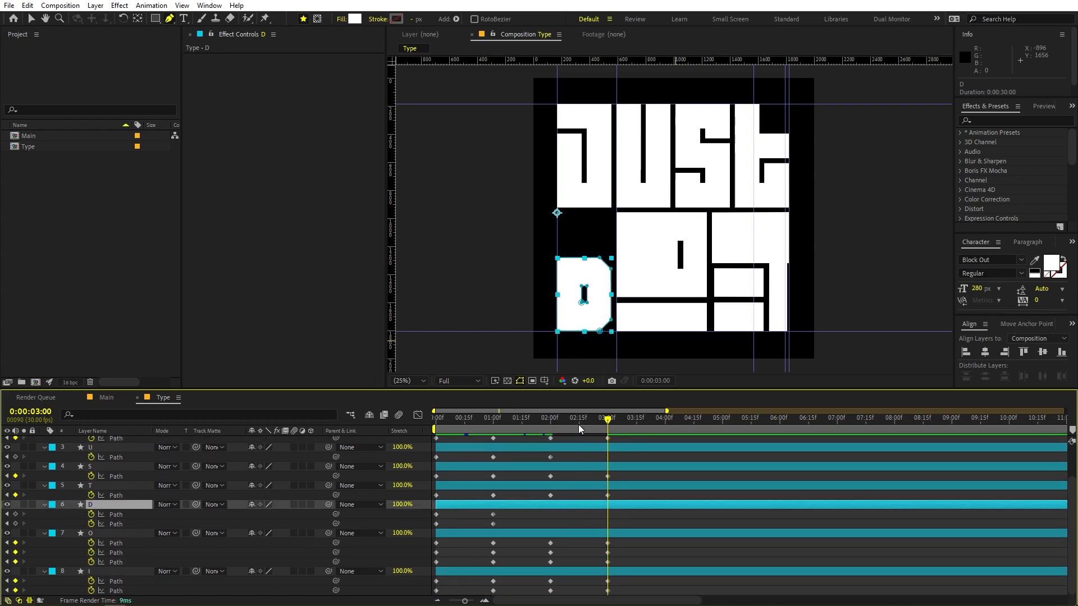
drag(508, 522, 469, 531)
key(ctrl+c)
key(ctrl+v)
drag(607, 524, 550, 524)
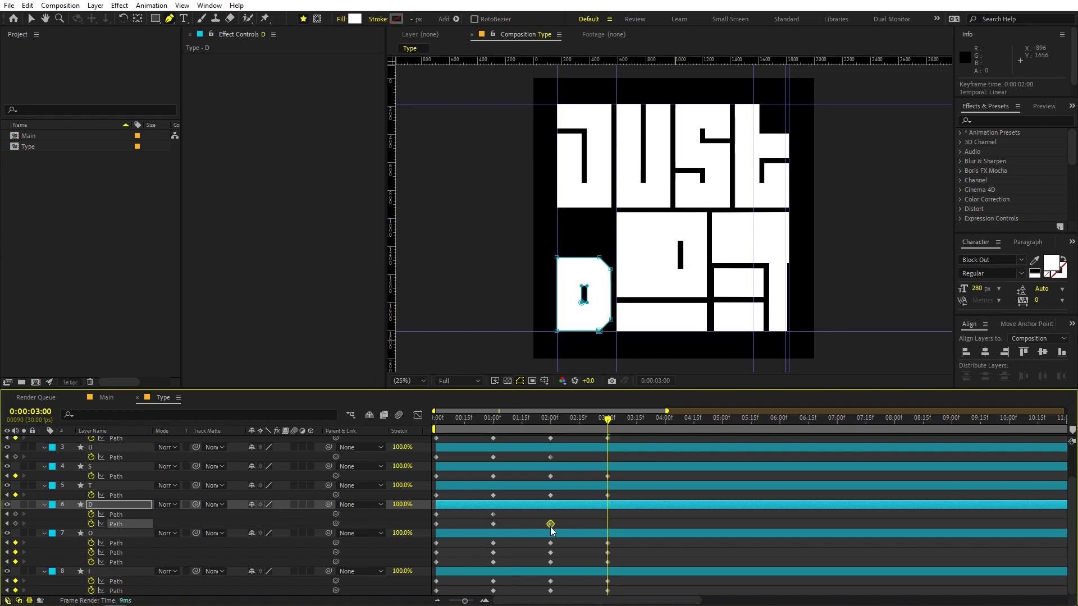
click(436, 524)
key(ctrl+c)
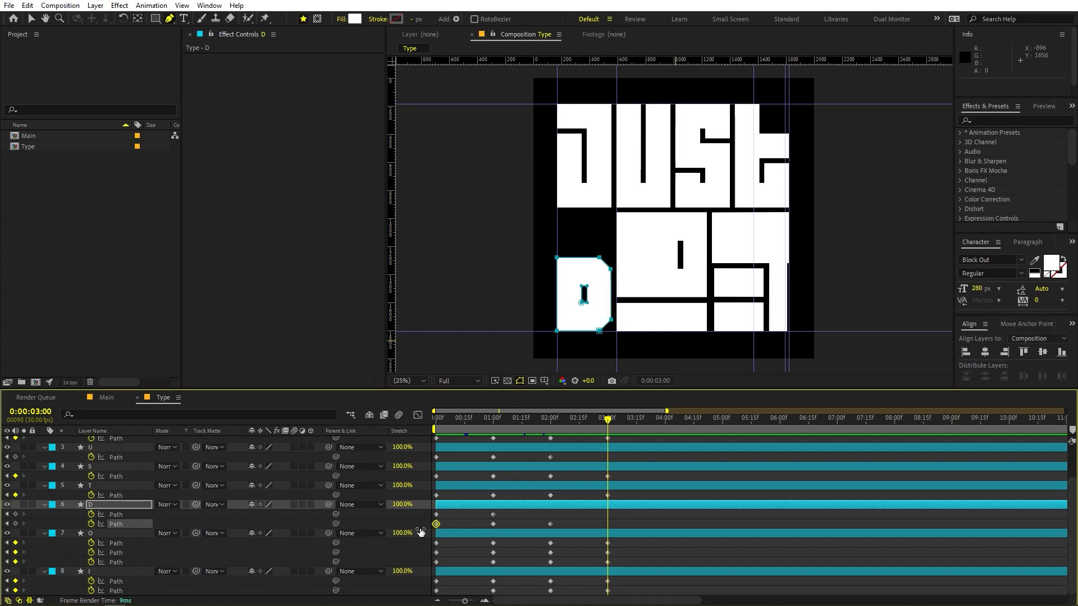
key(ctrl+v)
Copy the D's first Path keyframes from 0:00:01:00 to 0:00:02:00 and from 0:00:00:00 to 0:00:03:00
drag(499, 517, 486, 512)
key(ctrl+c)
key(ctrl+v)
drag(606, 514, 550, 514)
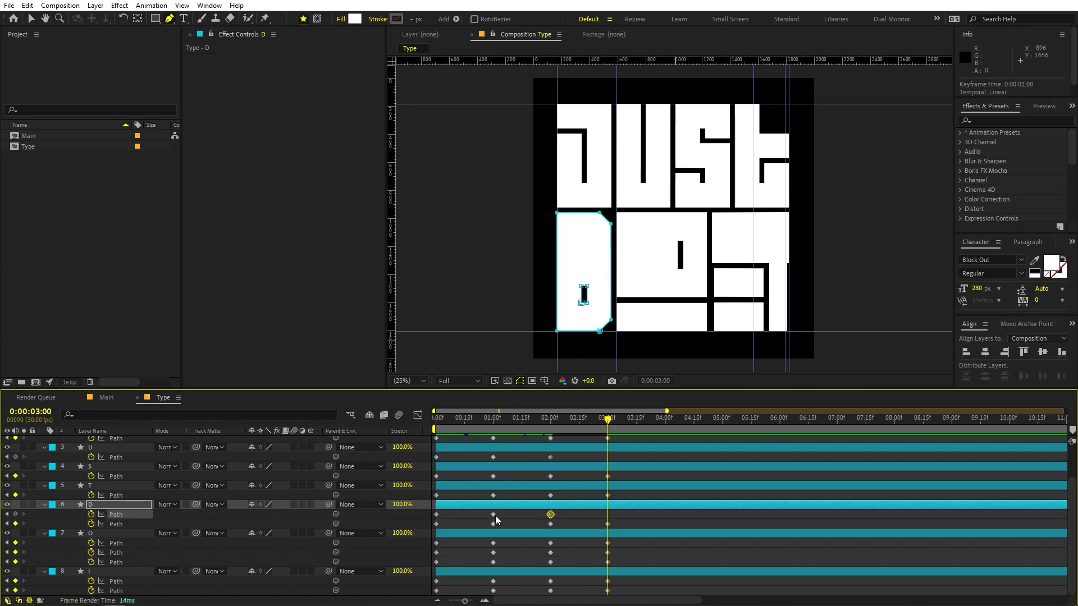
click(410, 513)
key(ctrl+v)
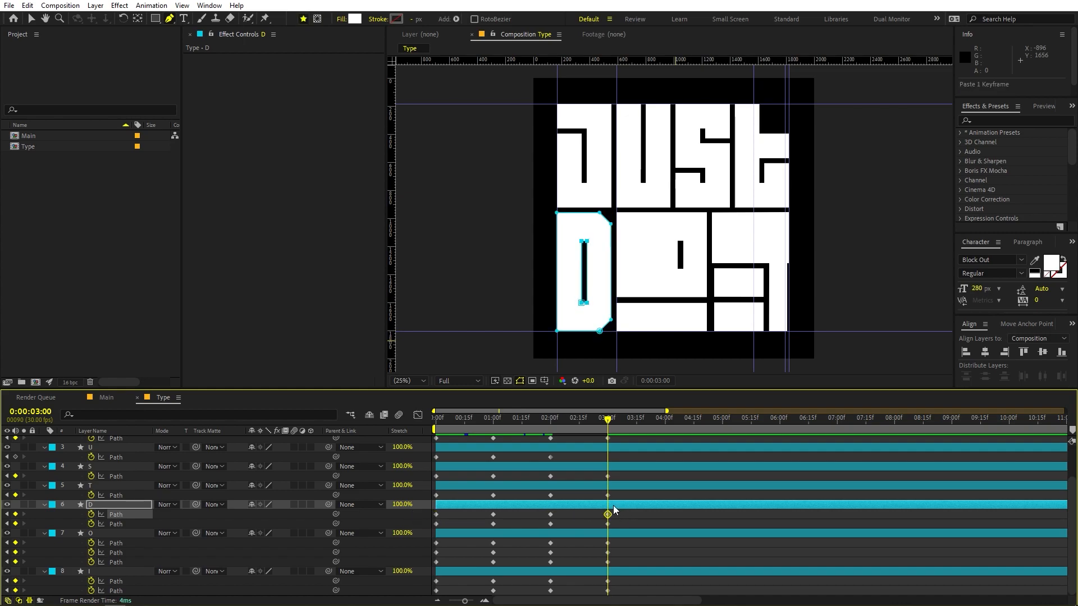
Preview the stretching letters from the start and park the playhead past the last keyframes, at 0:00:04:18
key(space)
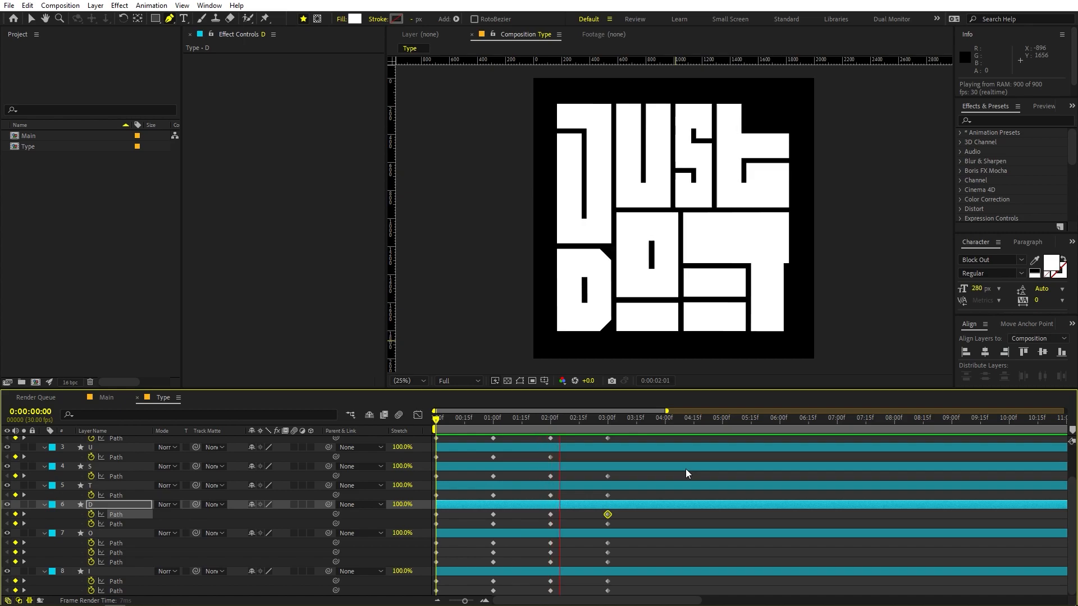
key(ctrl+Down)
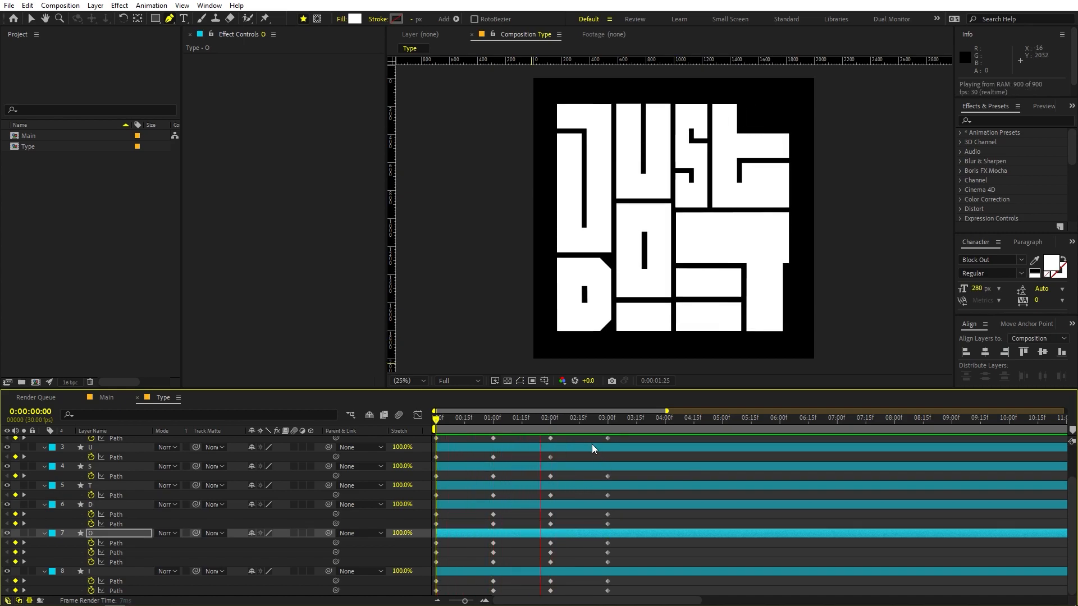
drag(586, 420, 700, 439)
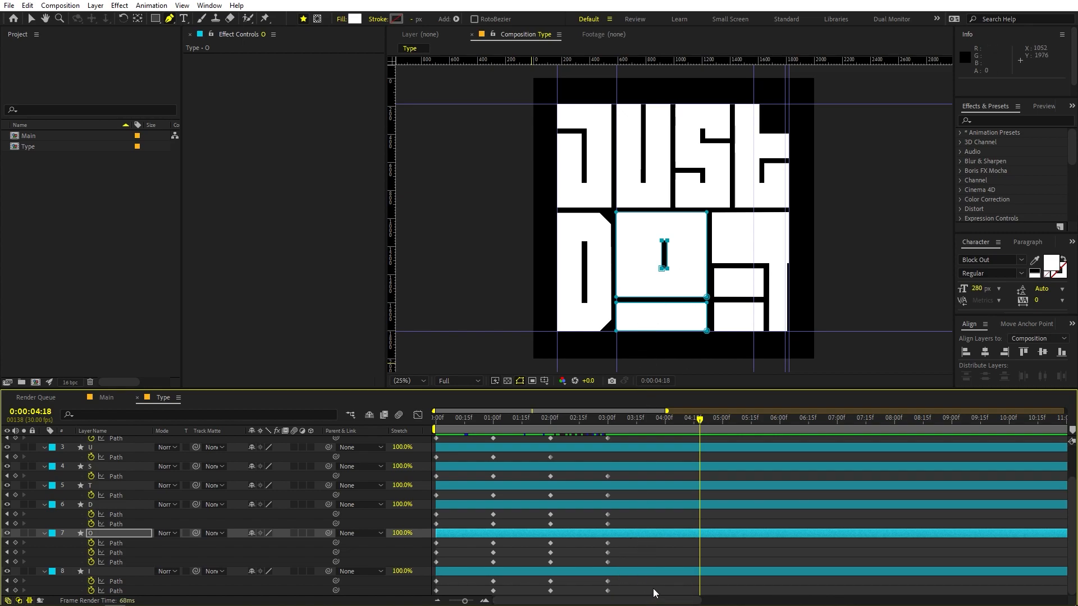
Apply Easy Ease to all Path keyframes of every letter layer
mouse_move(655, 597)
mouse_down()
mouse_move(393, 567)
mouse_move(378, 397)
mouse_up()
scroll(694, 527, down, 2)
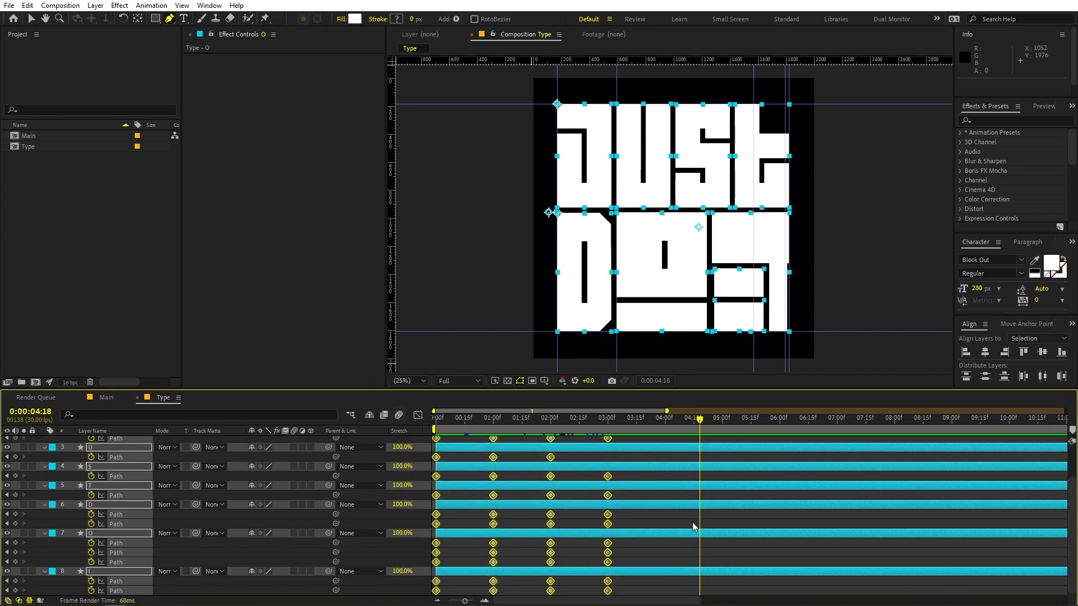
key(F9)
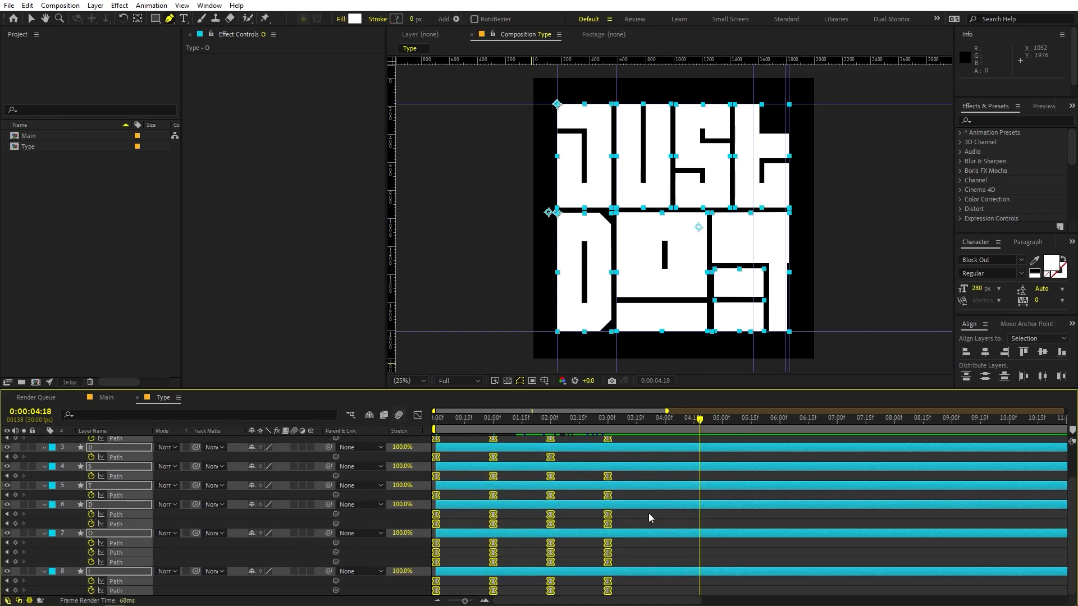
Increase the easing influence of all Path keyframes in the speed graph to make sharp mid-move peaks, and preview the motion
click(417, 415)
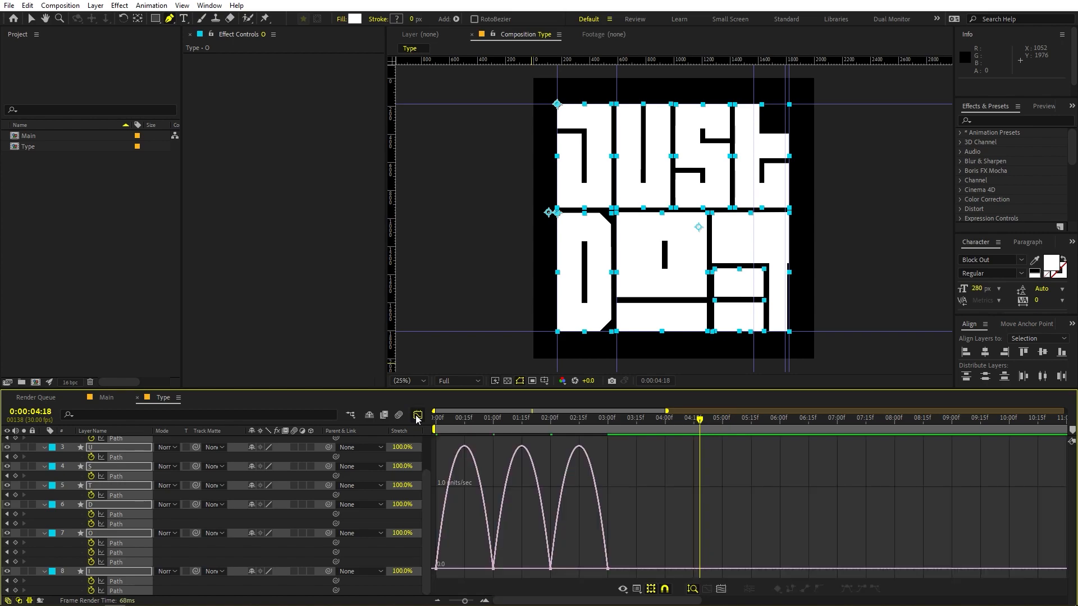
click(624, 589)
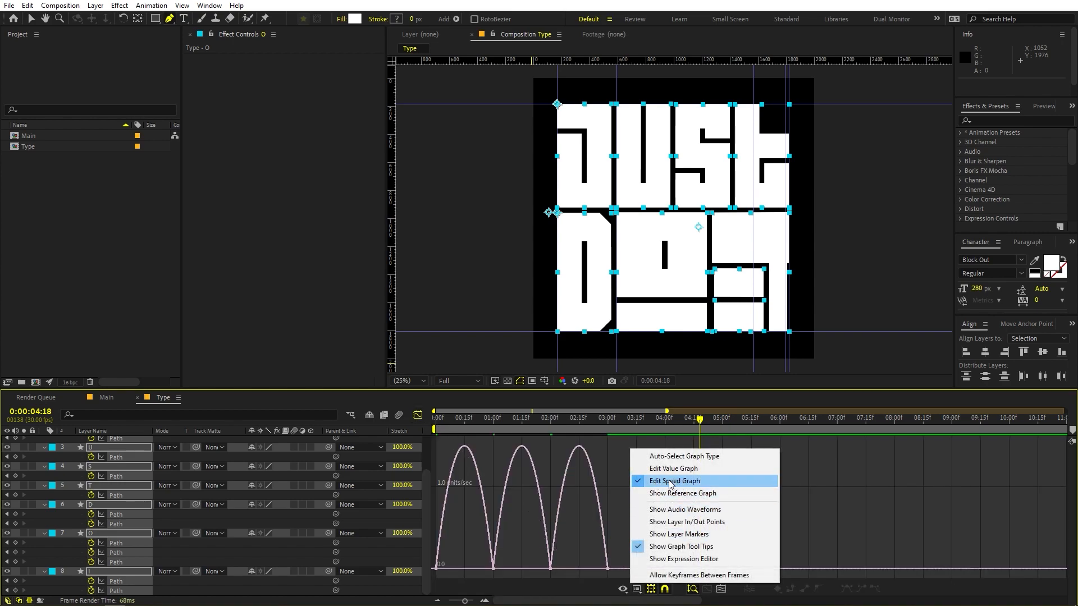
click(625, 551)
drag(622, 577, 435, 514)
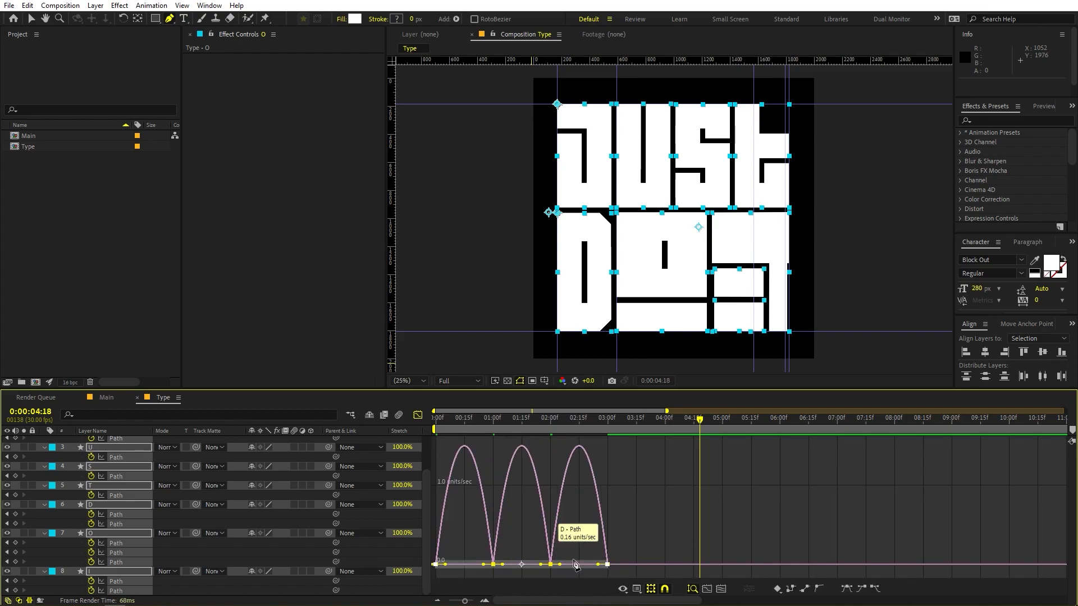
drag(596, 568, 571, 566)
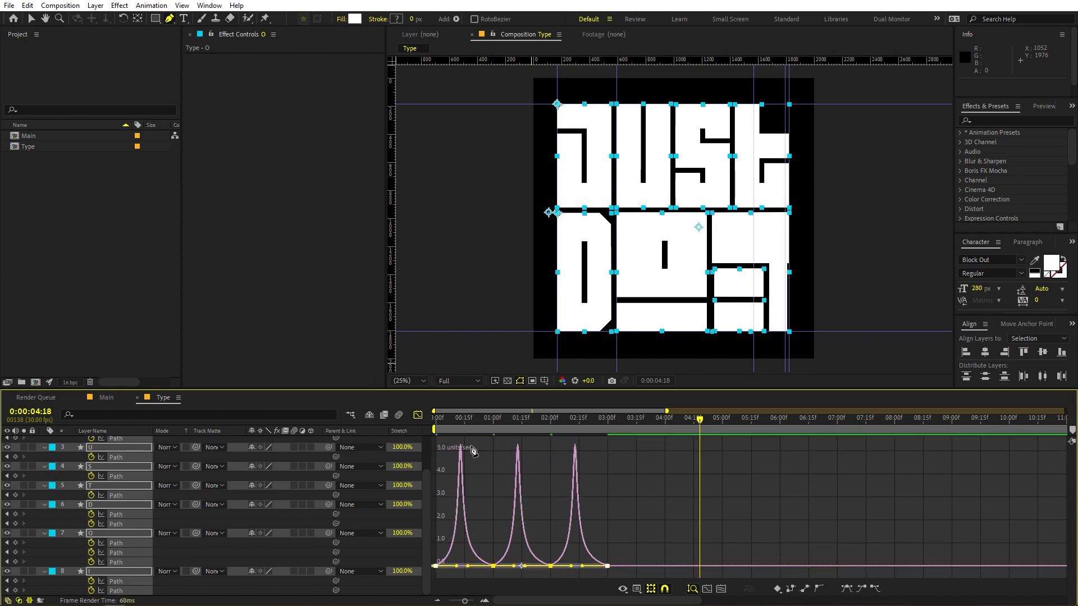
click(417, 415)
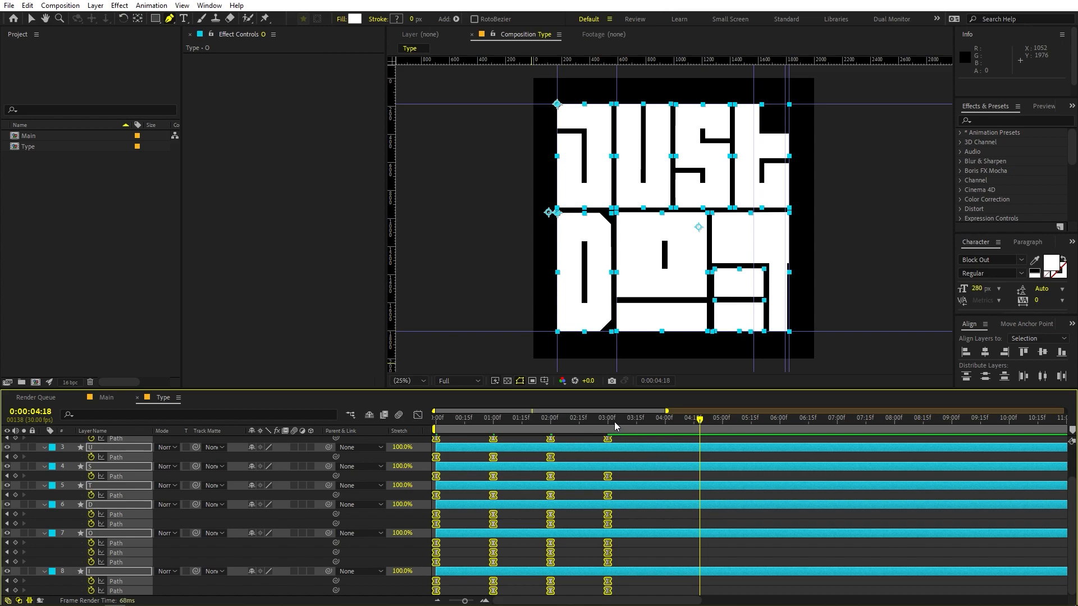
key(Home)
key(space)
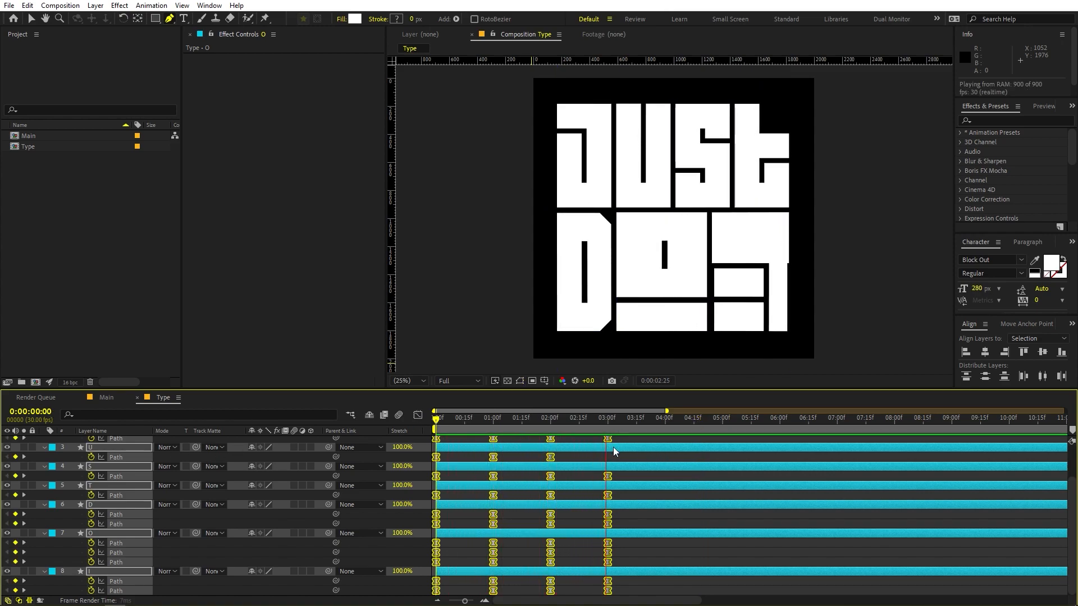
key(space)
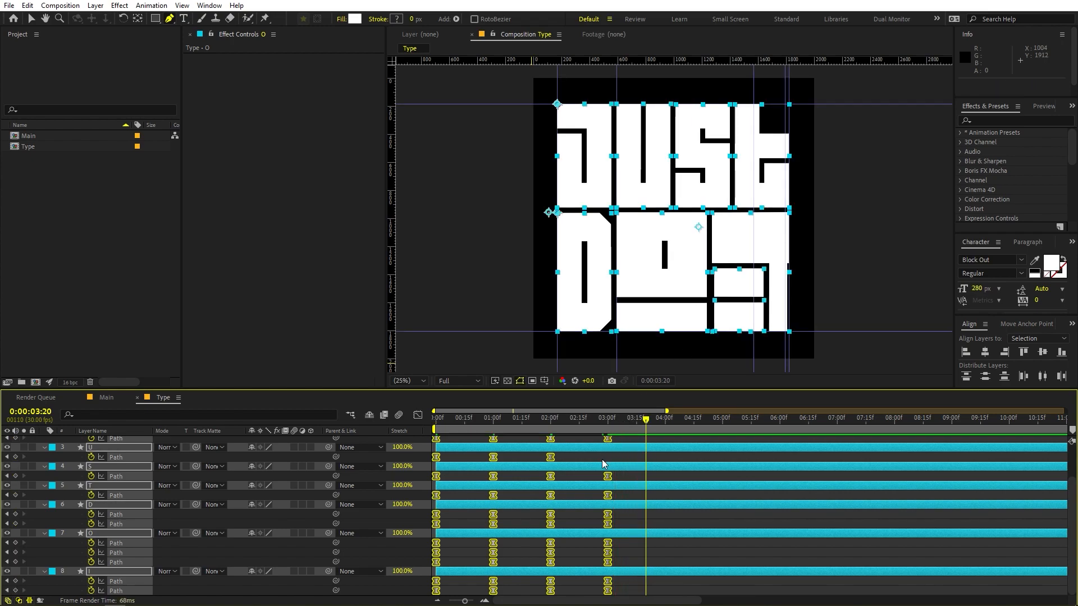
Compress all Path keyframes proportionally in time to end at 0:00:02:11, and preview the faster animation
scroll(603, 463, up, 3)
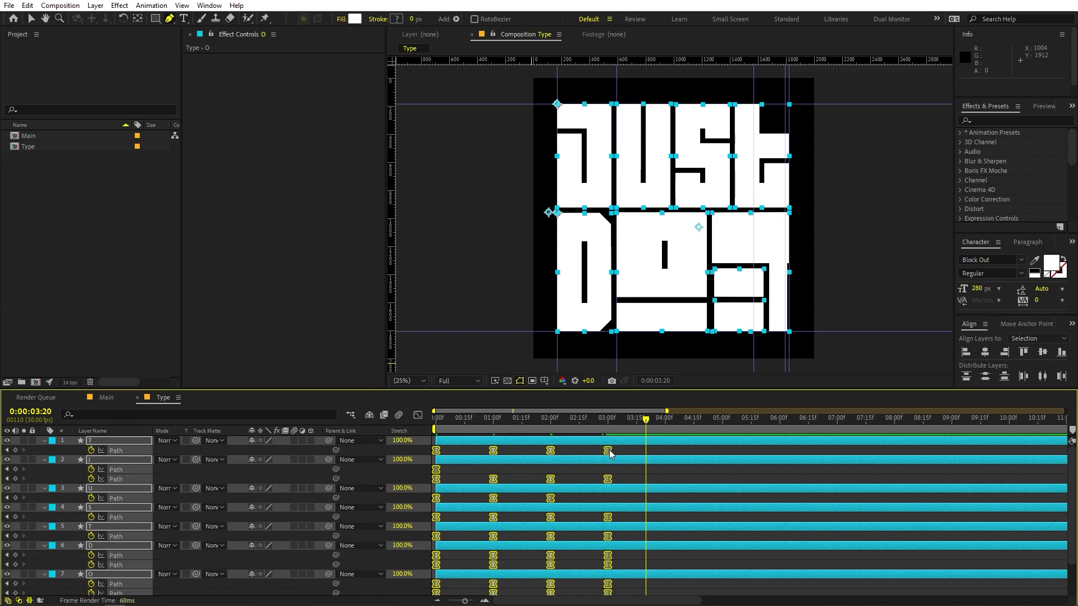
drag(609, 453, 574, 454)
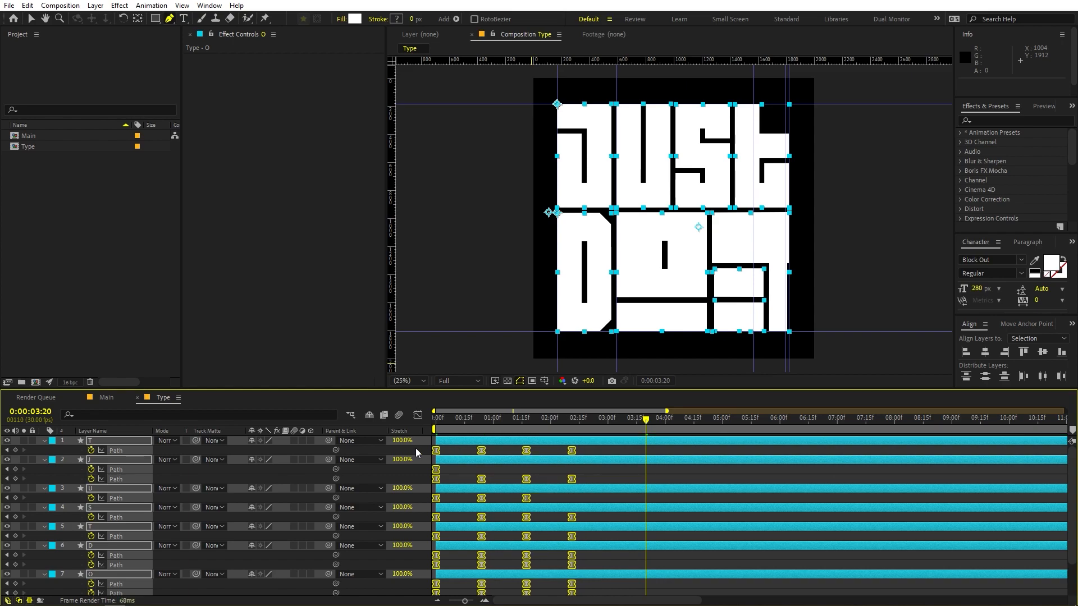
key(space)
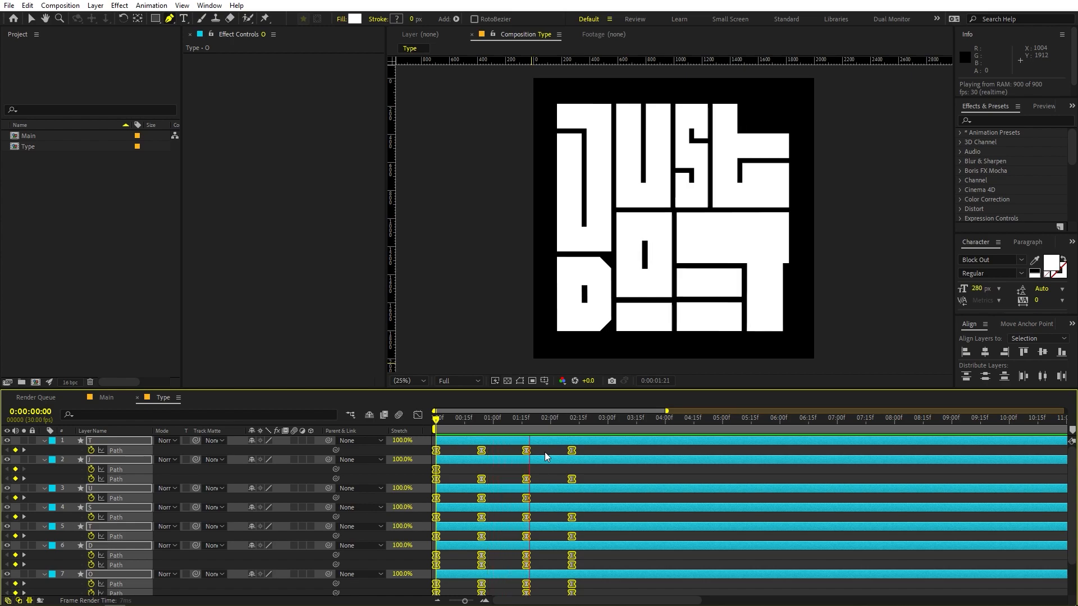
drag(623, 428, 574, 451)
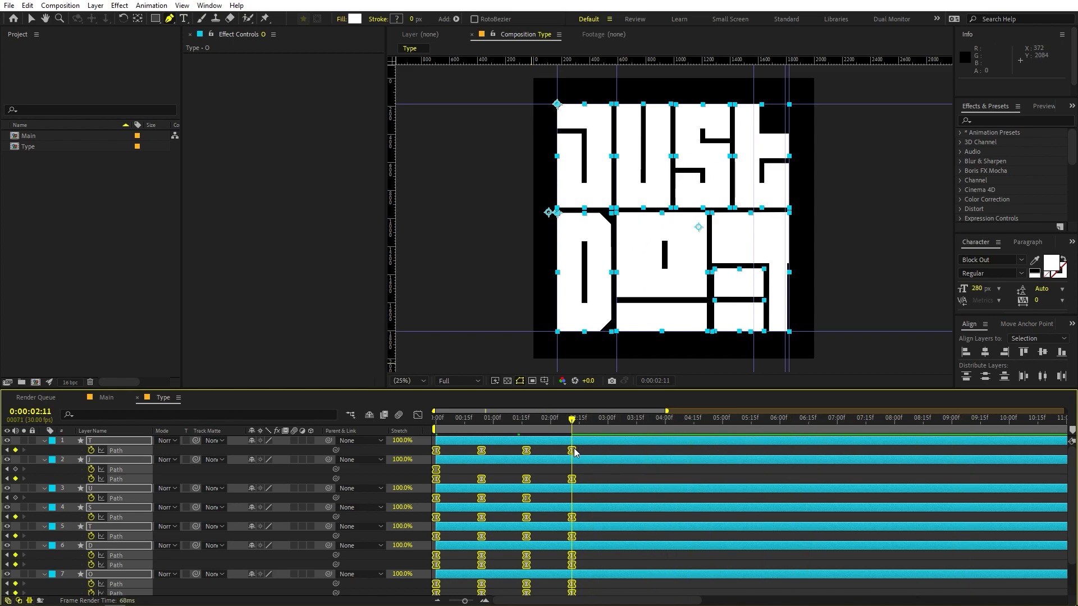
Collapse the keyframe properties of all letter layers and apply the Fill effect to the T in JUST
key(u)
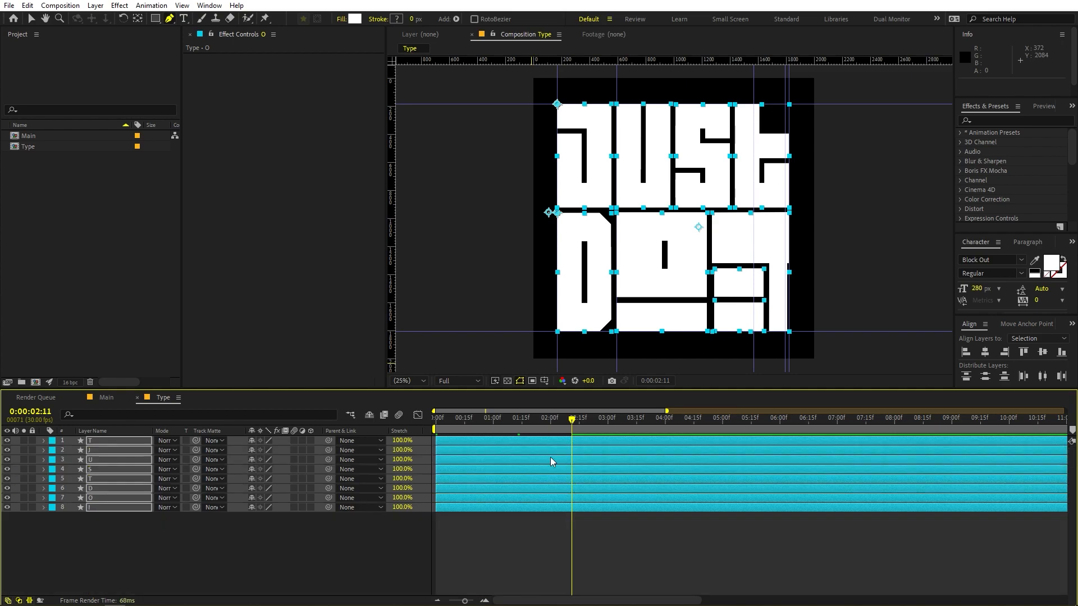
click(529, 524)
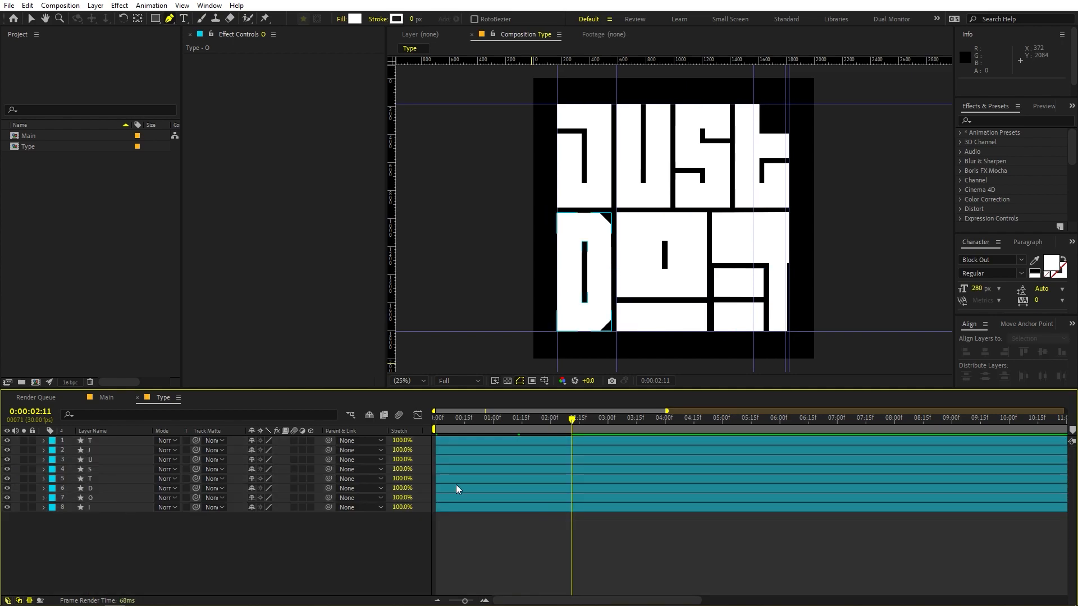
click(104, 441)
click(1009, 121)
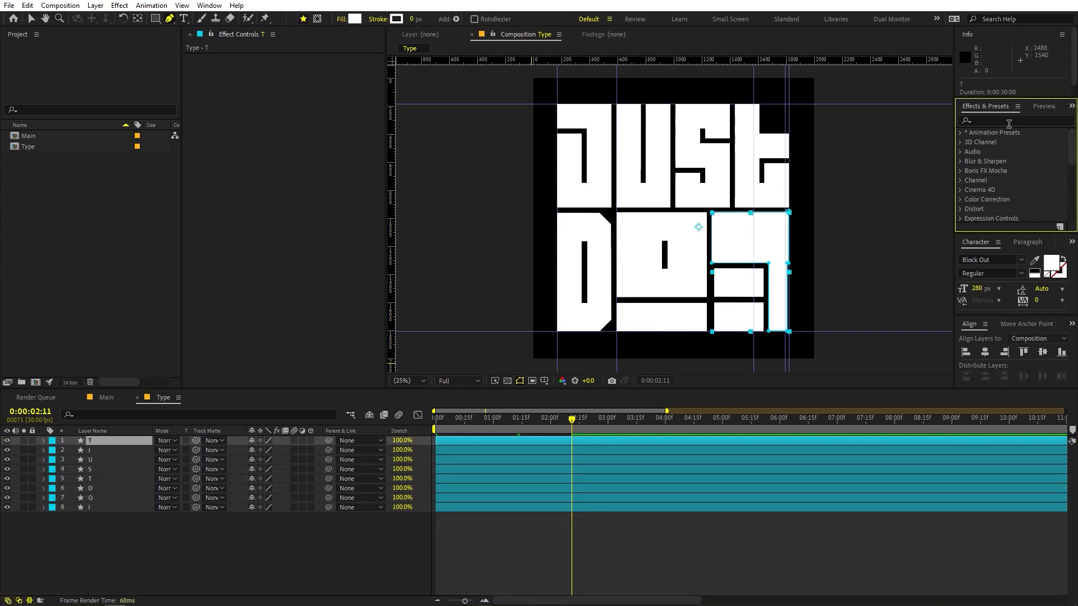
text(fill)
drag(999, 190, 773, 168)
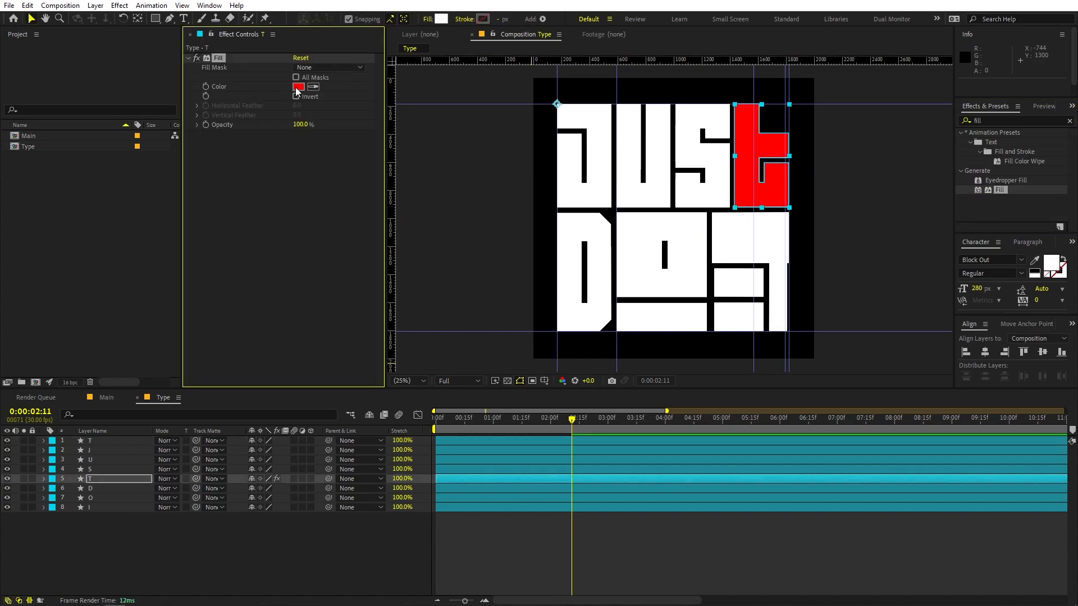
Set the Fill colour of the T in JUST to a light red, about F84C4C
click(298, 87)
click(139, 288)
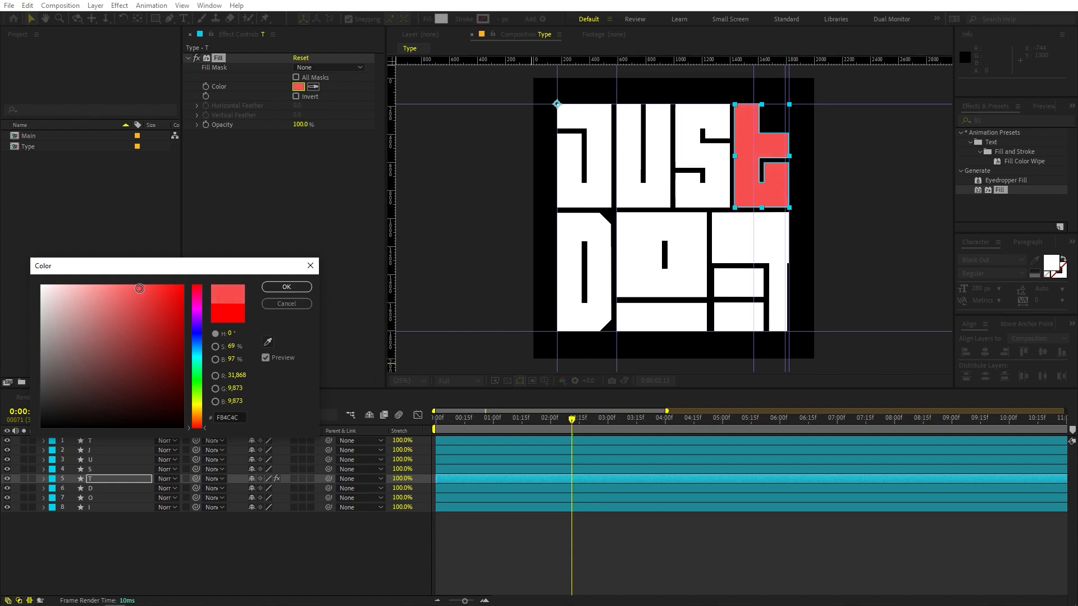
click(274, 288)
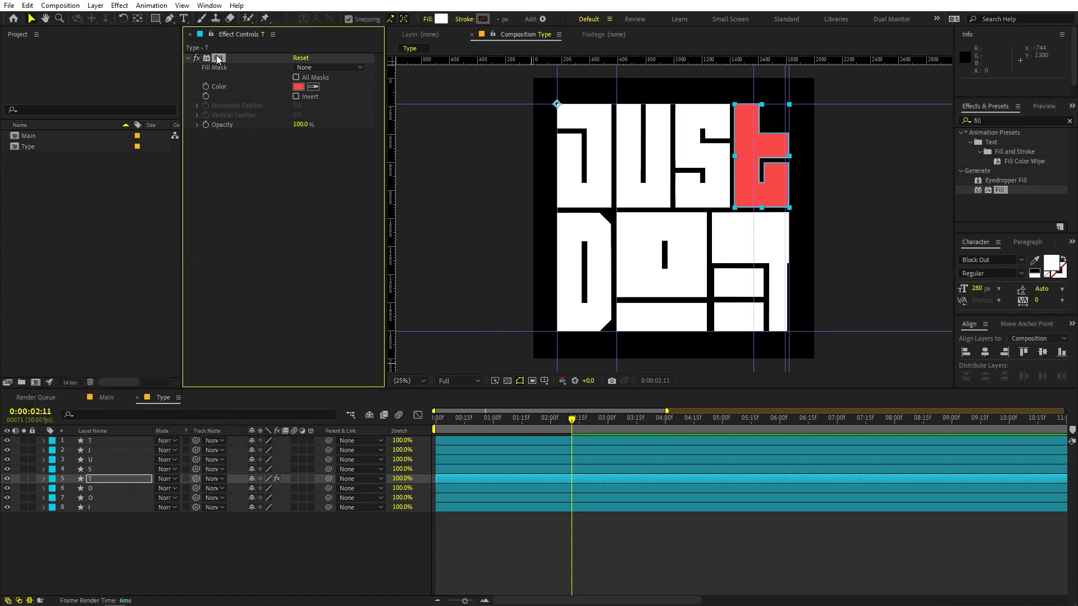
Copy the red Fill effect from the T in JUST to the O layer
click(572, 281)
click(658, 282)
key(ctrl+v)
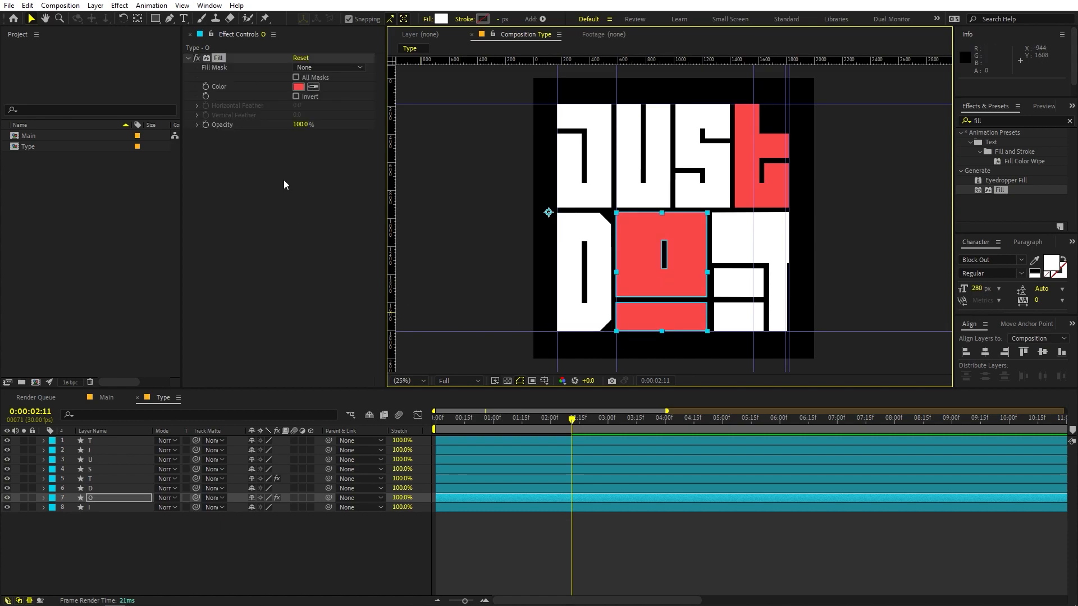
Paste the Fill effect onto the U in JUST, set its colour to yellow, and copy it
click(651, 164)
key(ctrl+v)
click(298, 86)
click(274, 288)
key(ctrl+c)
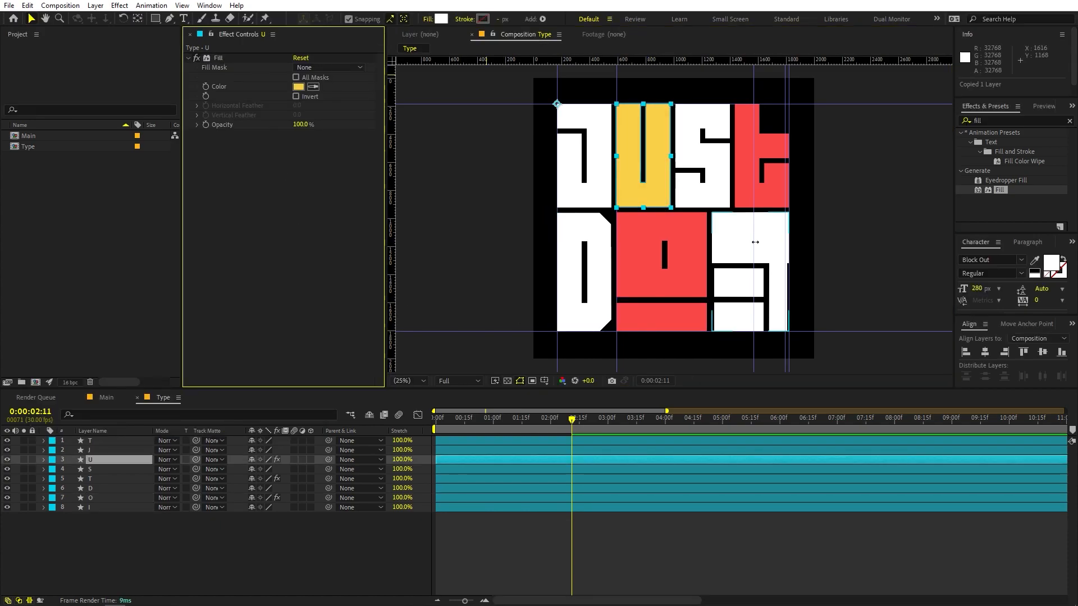
Paste the yellow Fill onto the T in DOIT, give the S and D a blue Fill, and preview the coloured letters
key(ctrl+v)
click(298, 87)
click(275, 289)
key(space)
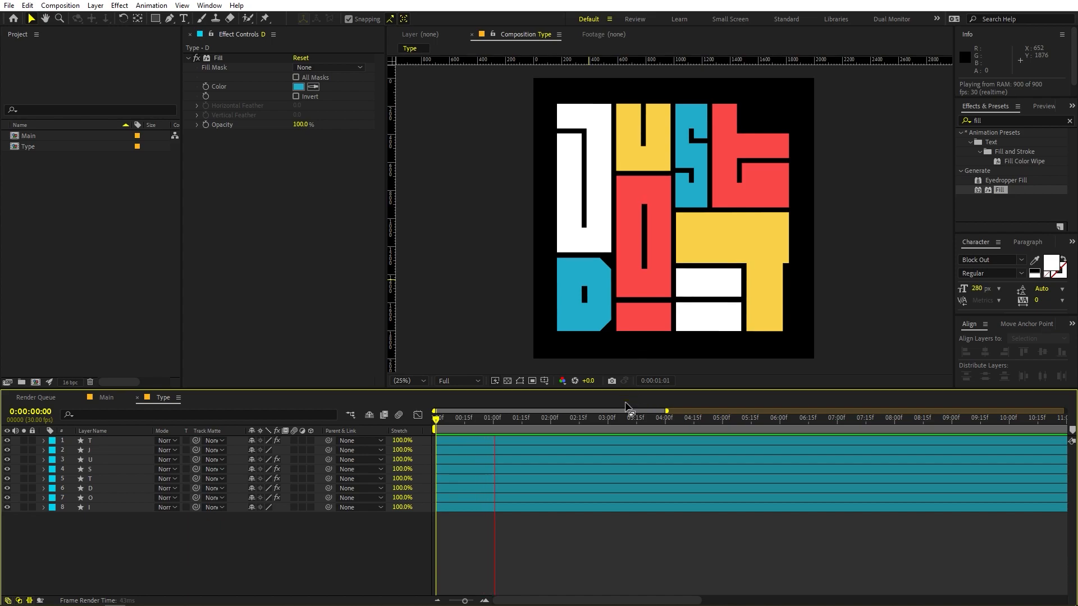
Trim the out points of all eight letter layers to the last Path keyframes at 0:00:02:11
click(554, 441)
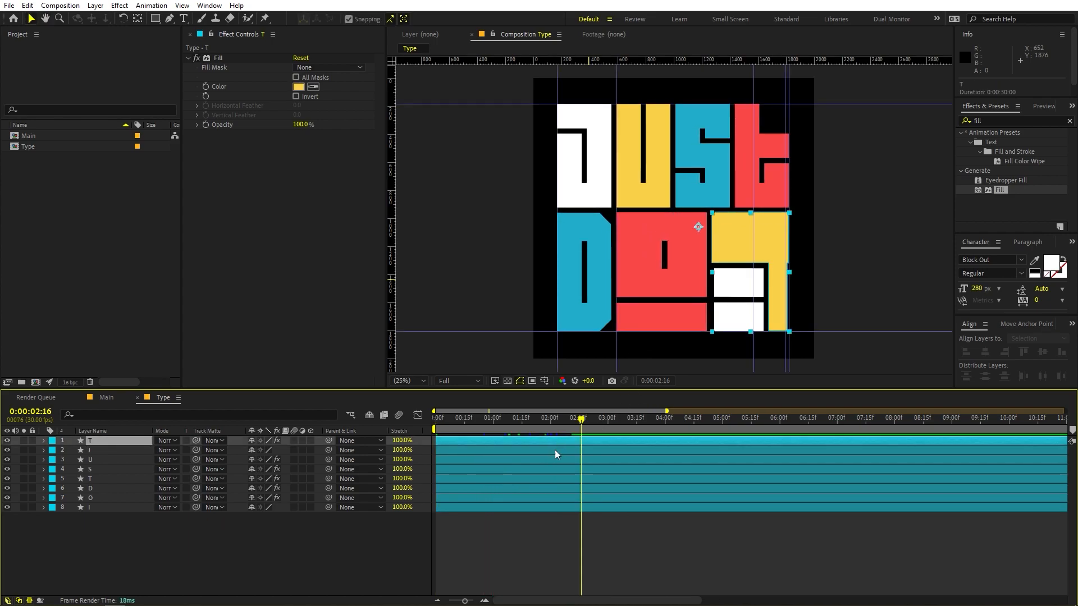
shift+click(536, 507)
key(u)
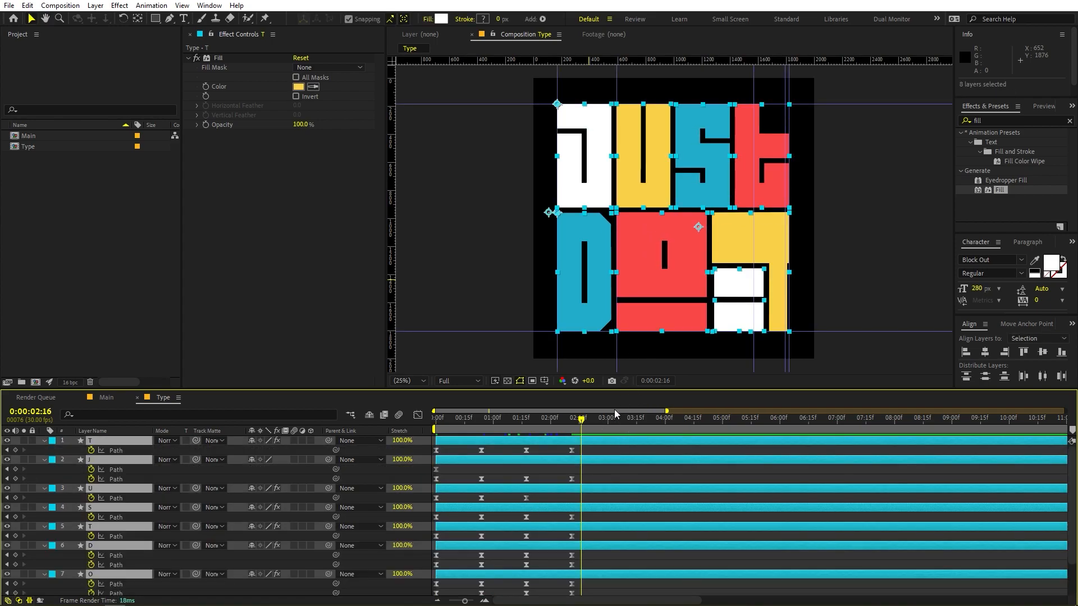
drag(584, 433, 571, 433)
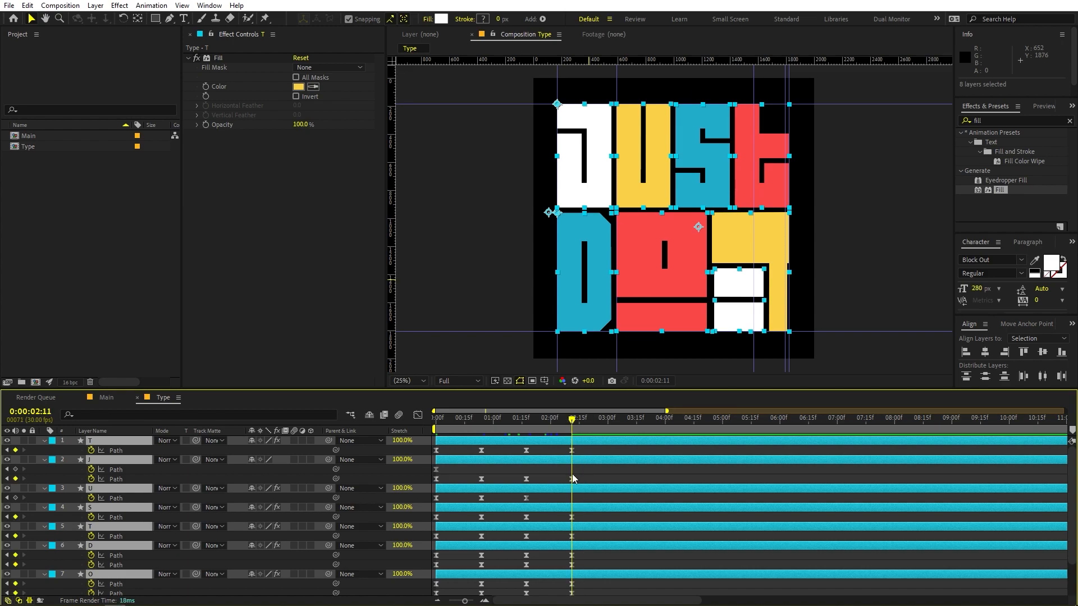
scroll(594, 513, down, 3)
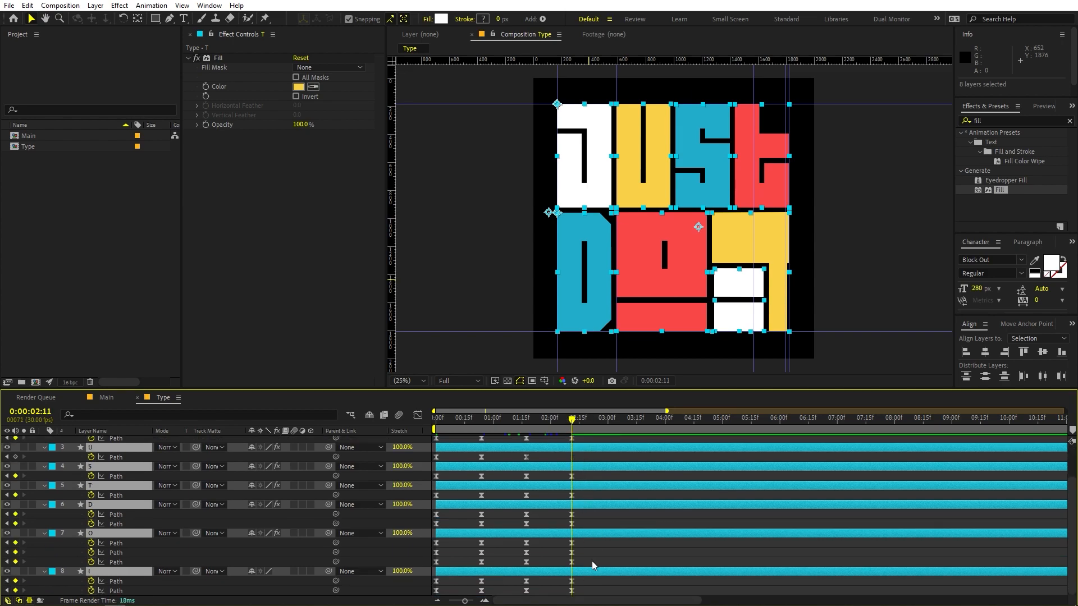
scroll(591, 561, up, 3)
key(alt+bracketright)
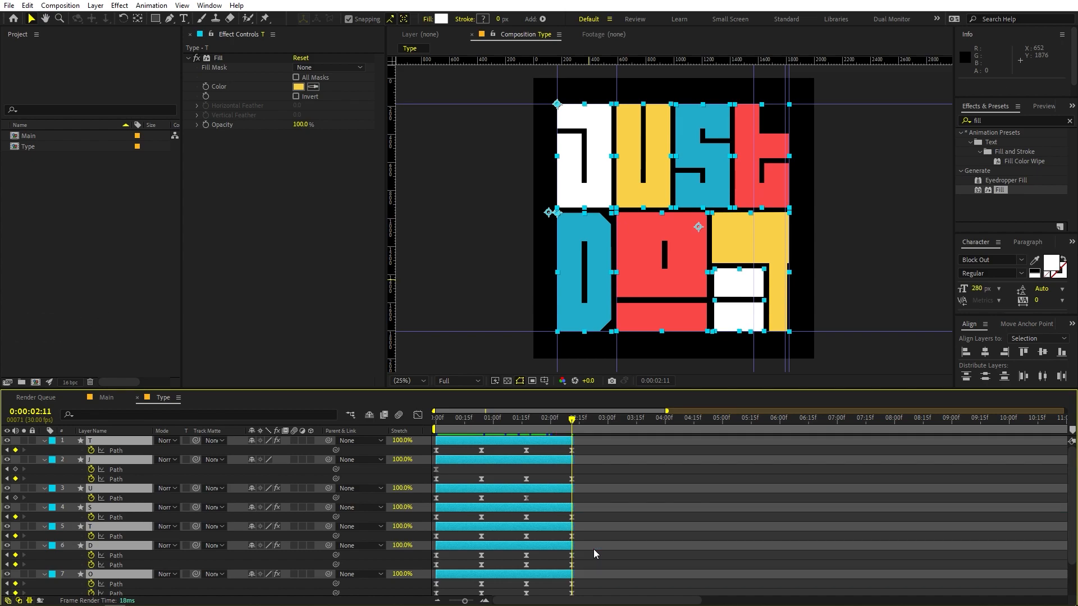
key(u)
click(691, 489)
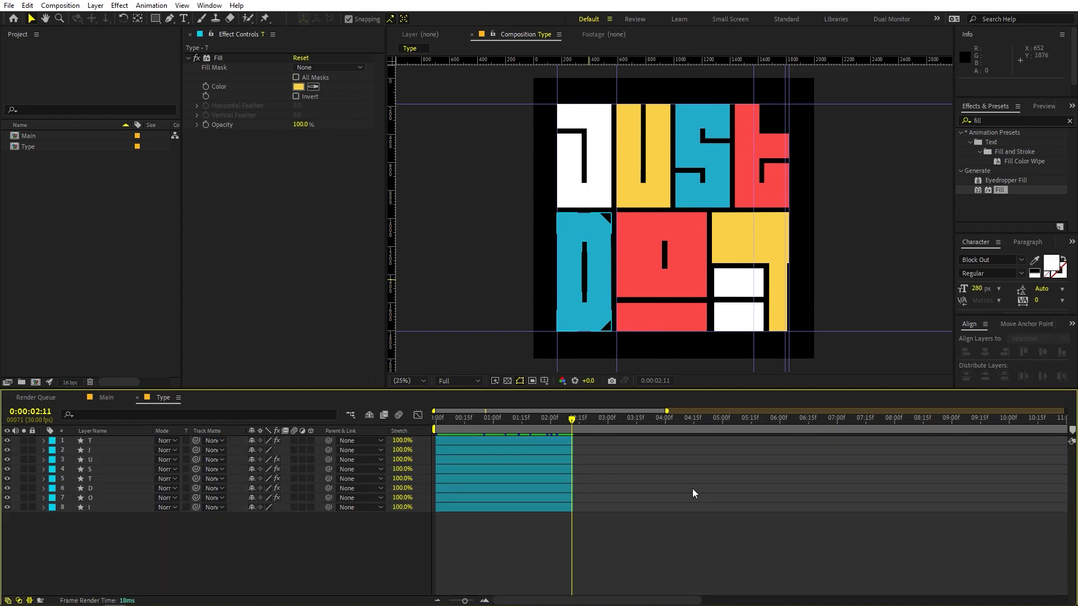
End the work area at 0:00:02:11 and trim the Type composition to it
key(n)
right_click(552, 427)
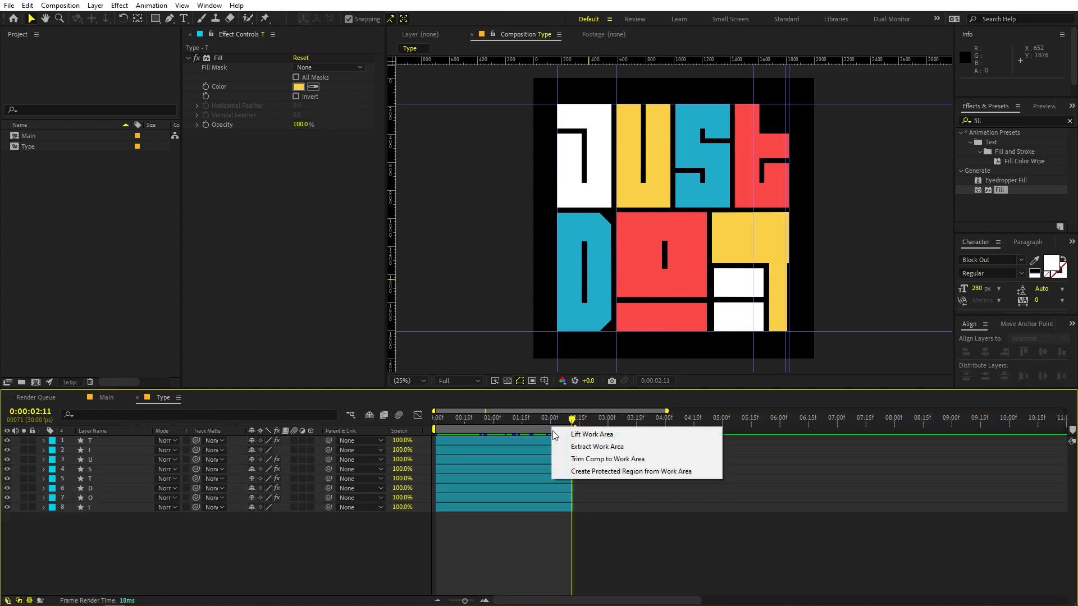
click(594, 463)
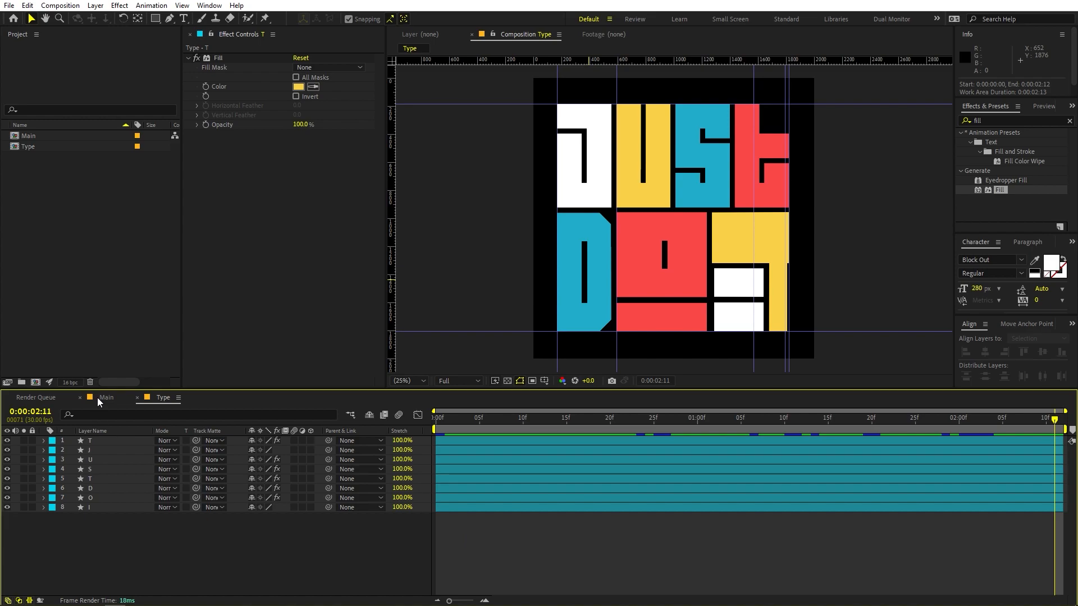
Add the Type composition as a layer in the Main composition and scale it to 47%
click(98, 398)
click(39, 160)
drag(35, 147, 122, 482)
scroll(533, 330, down, 3)
scroll(533, 330, up, 1)
key(s)
drag(266, 449, 4, 490)
click(288, 503)
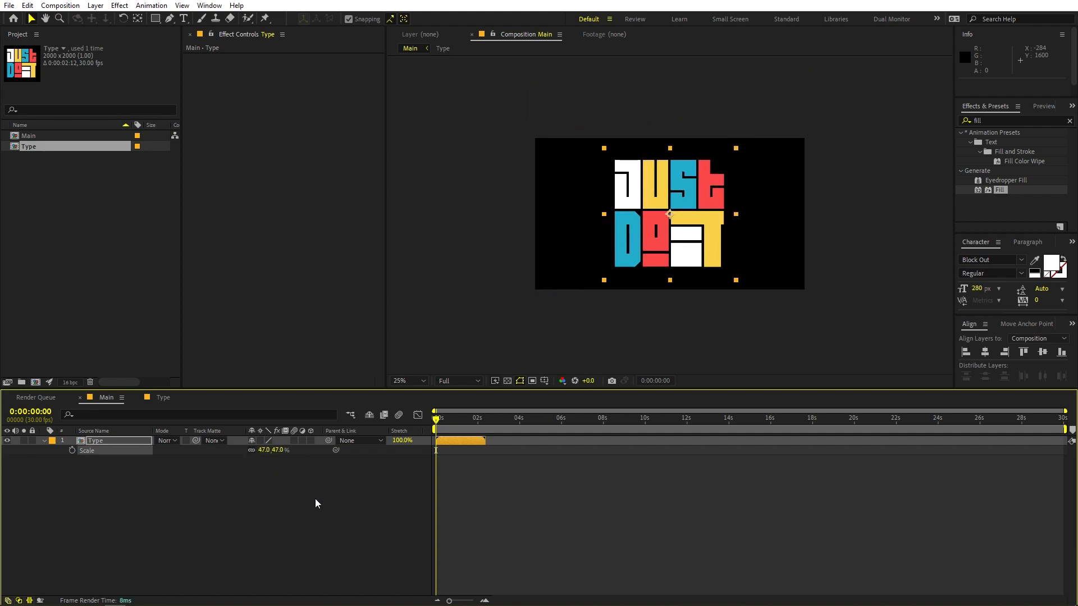
Create a 1920 × 1080 px dark gray (1A1A1A) solid in Main and place it beneath the Type layer as the background
scroll(638, 177, up, 1)
right_click(180, 476)
mouse_move(281, 341)
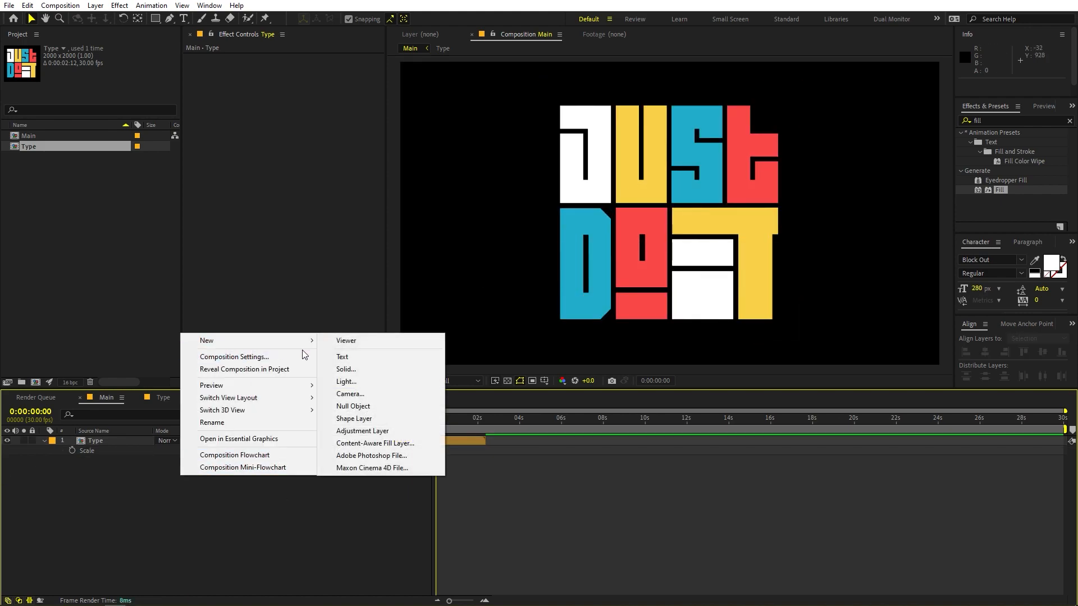
click(352, 371)
click(127, 197)
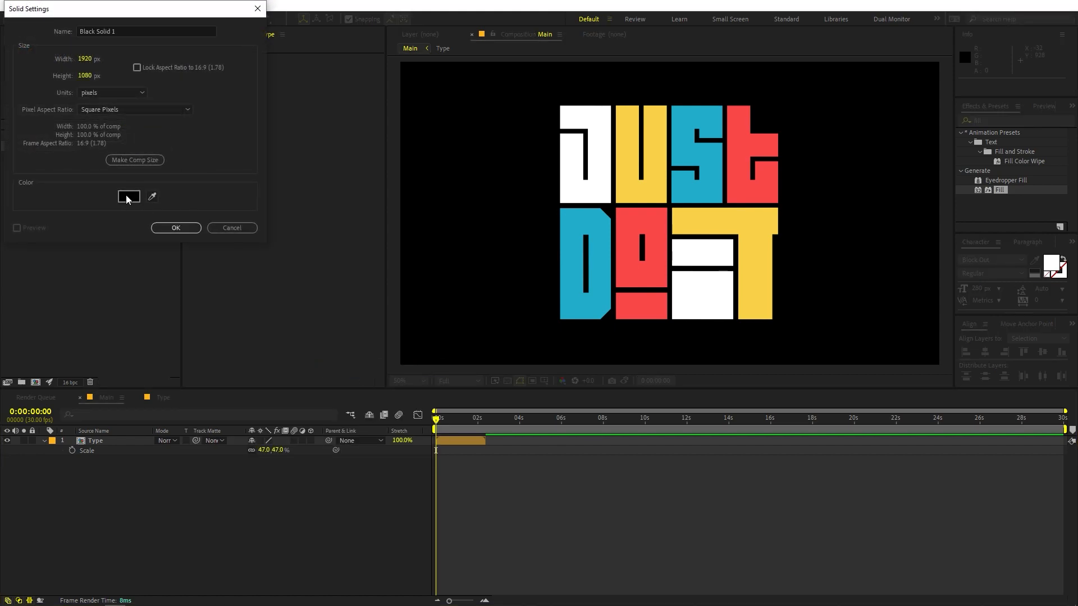
drag(52, 397, 19, 411)
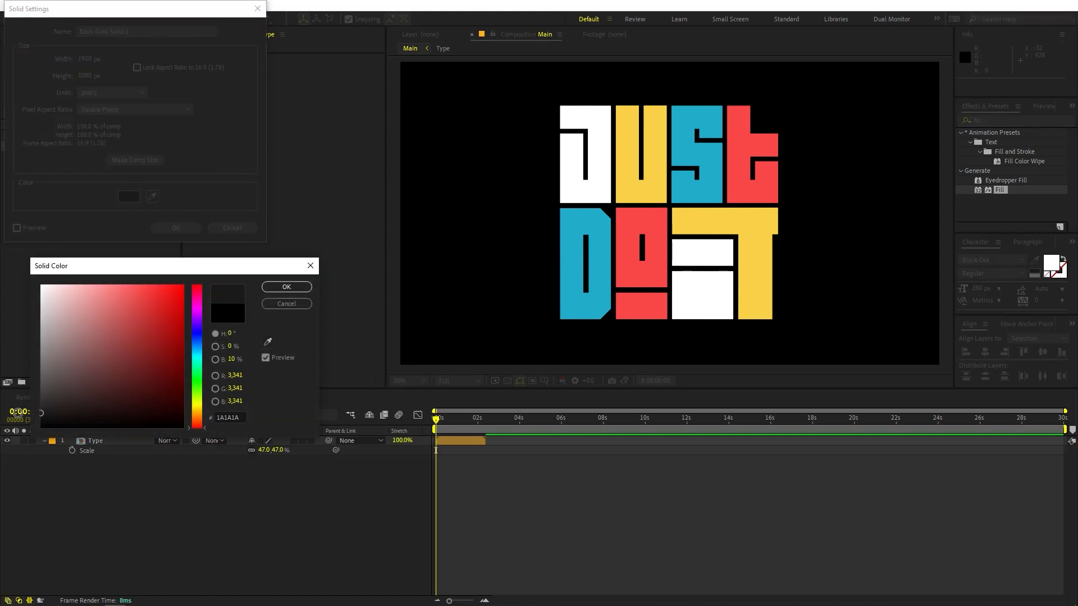
click(287, 287)
click(174, 225)
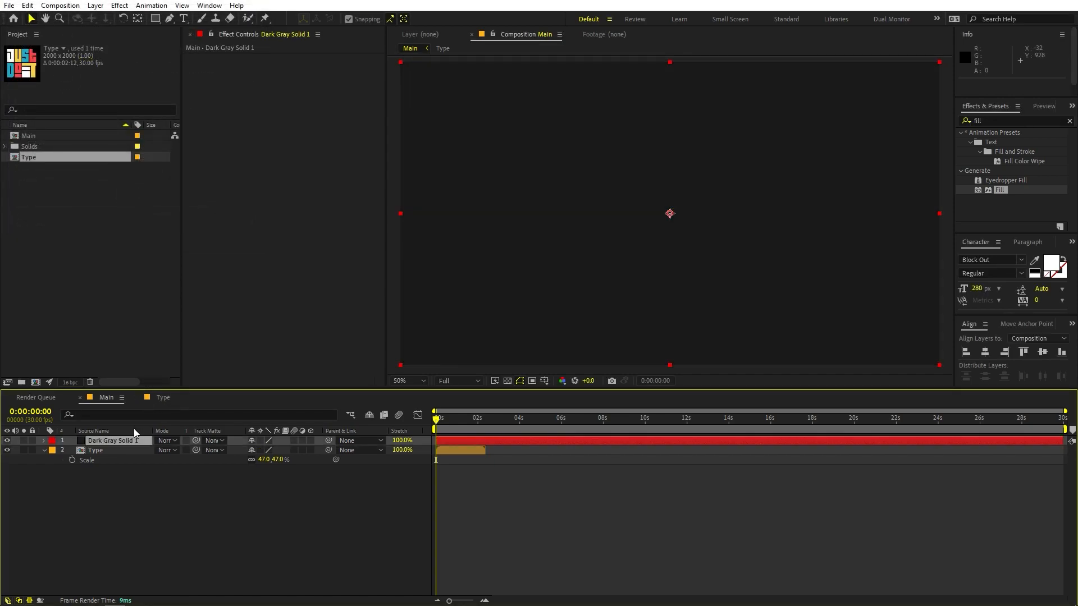
drag(127, 440, 127, 491)
click(309, 510)
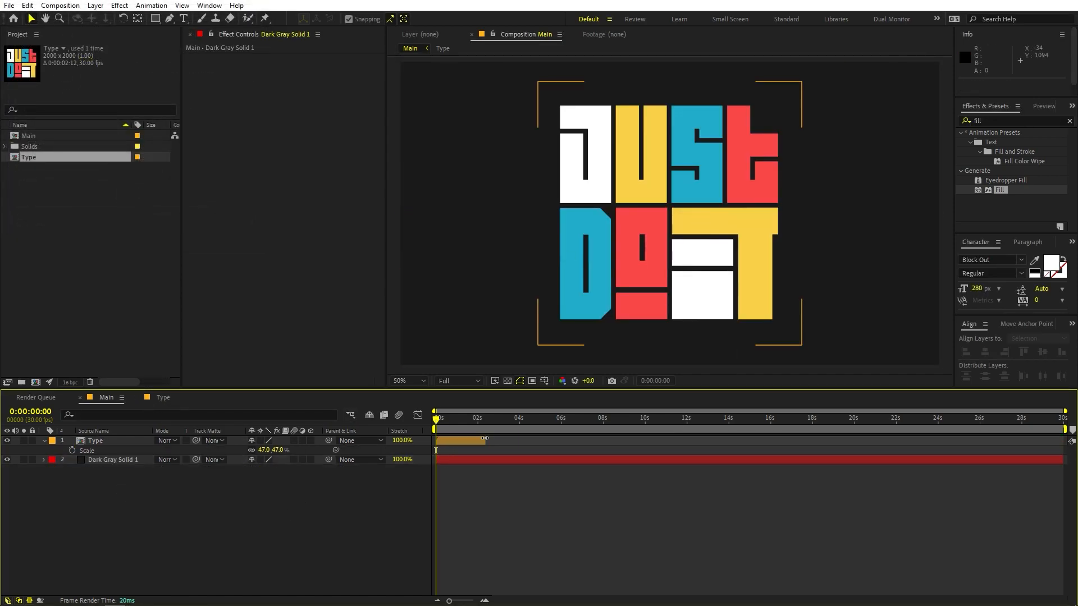
key(space)
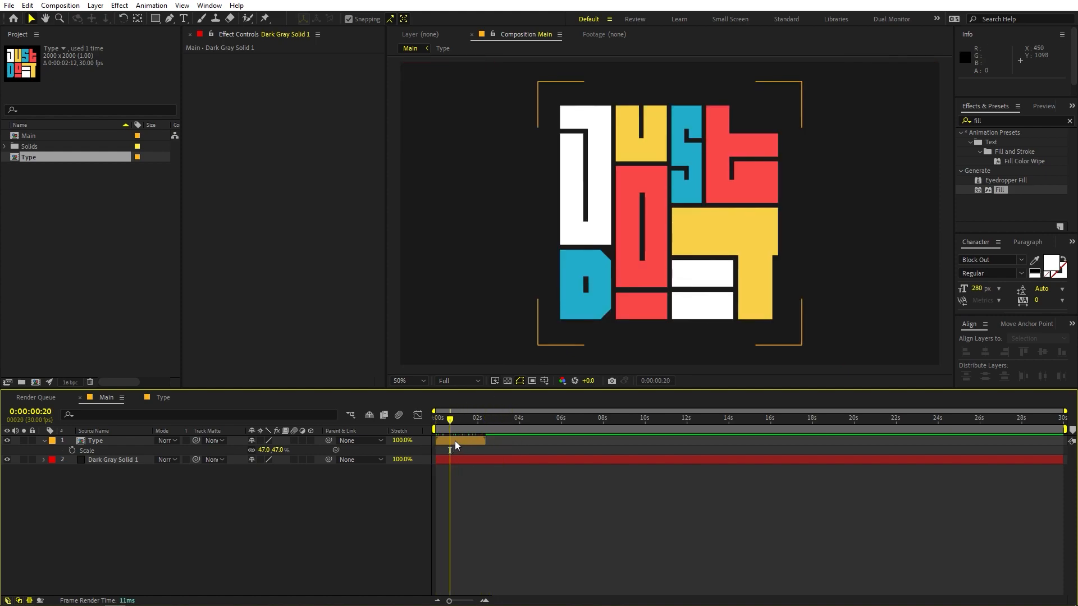
Duplicate the Type layer, time-reverse the copy so it starts where the original ends, and preview the loop
click(457, 439)
key(ctrl+d)
right_click(457, 442)
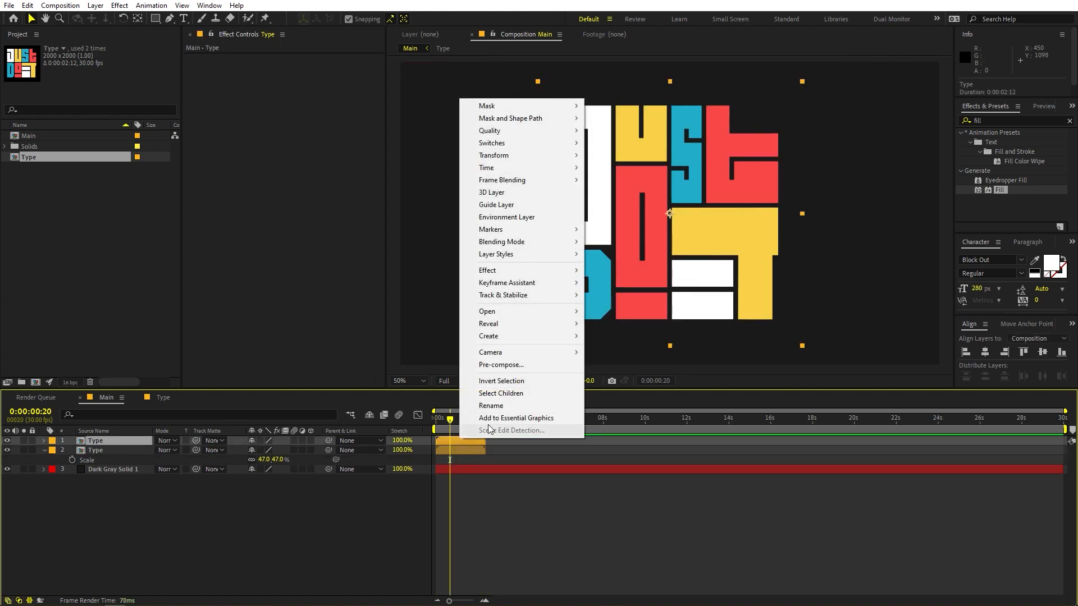
mouse_move(501, 168)
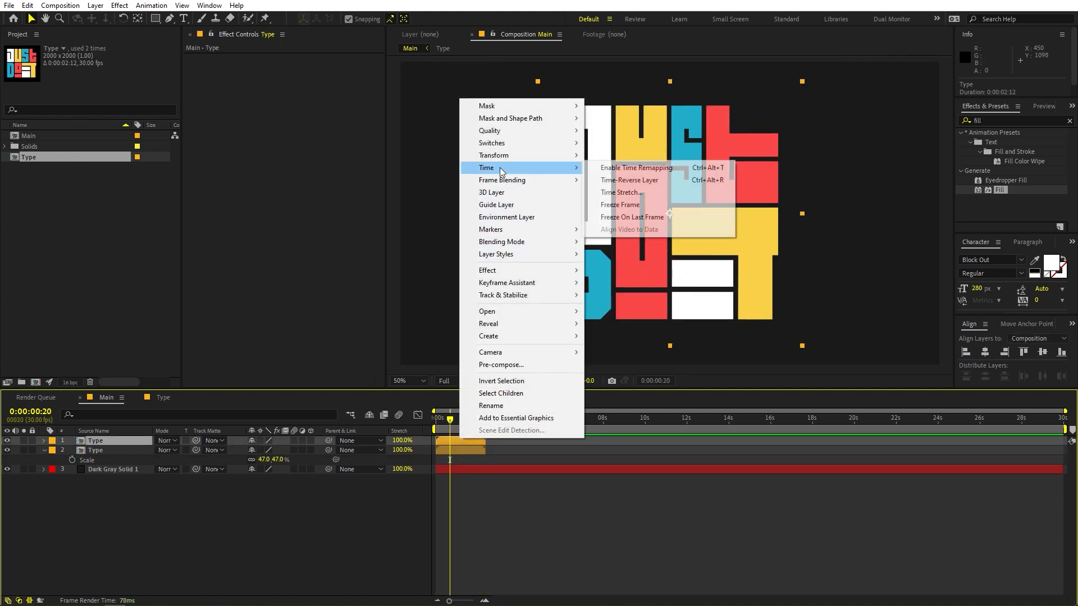
click(636, 180)
drag(449, 439, 496, 443)
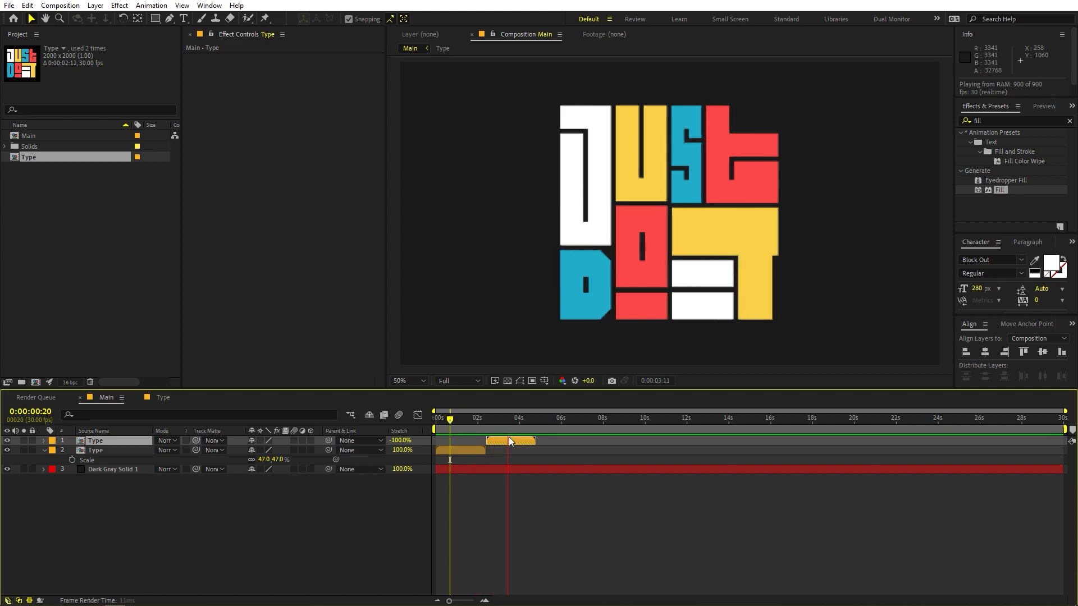
key(space)
key(ctrl+z)
Duplicate the forward and reversed Type pair twice, placing each pair end to end after the previous one, and preview the sequence
click(92, 443)
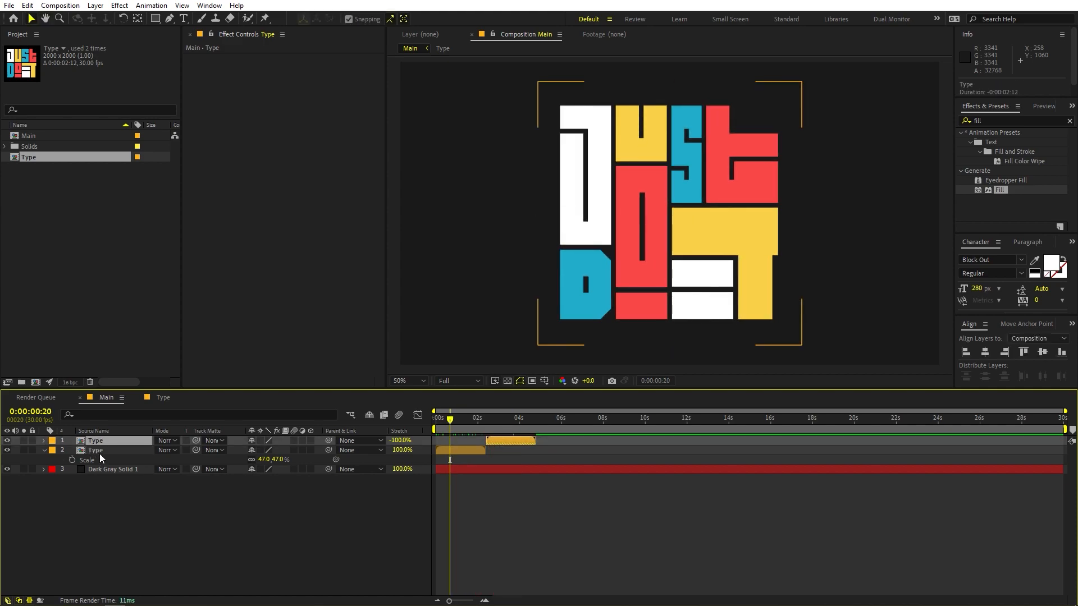
shift+click(99, 453)
key(ctrl+d)
drag(99, 457, 106, 449)
drag(447, 450, 647, 453)
key(ctrl+d)
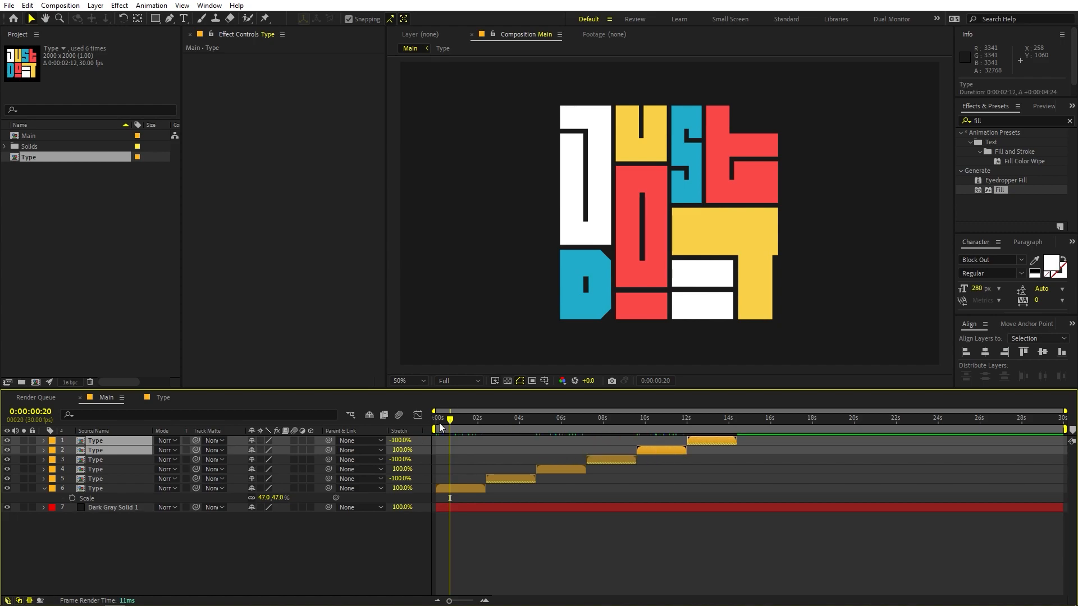
key(space)
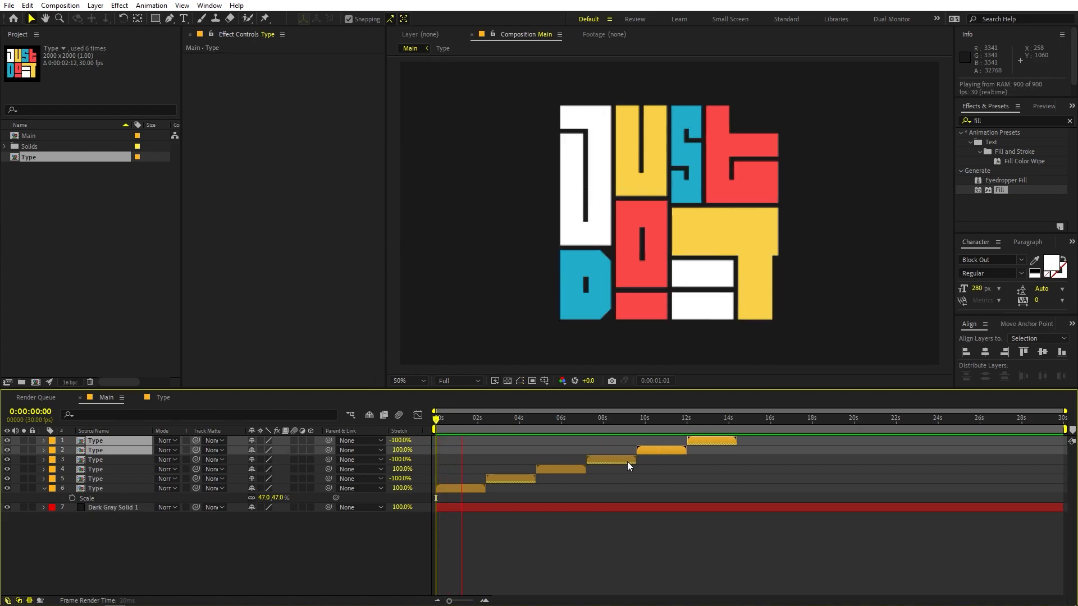
click(668, 557)
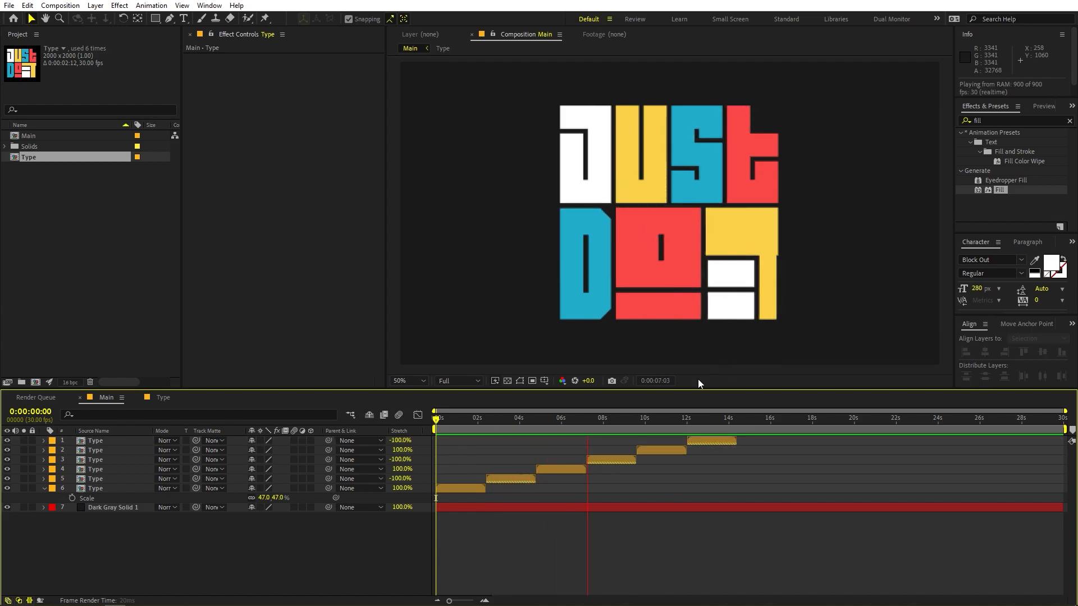